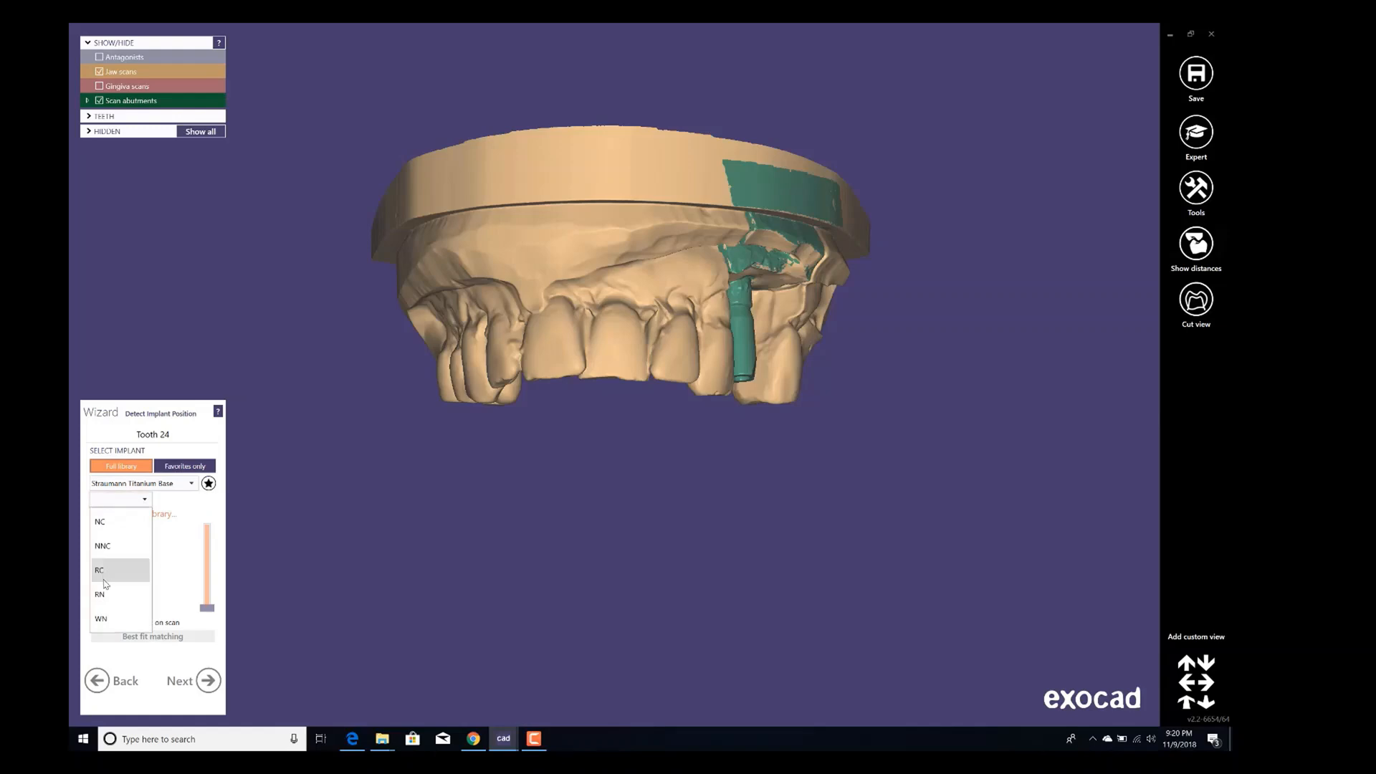
Choose the RC connection and H5.5 height for the Straumann Titanium Base implant on tooth 24.
{"action": "left_click", "coordinate": [101, 571]}
{"action": "left_click", "coordinate": [175, 500]}
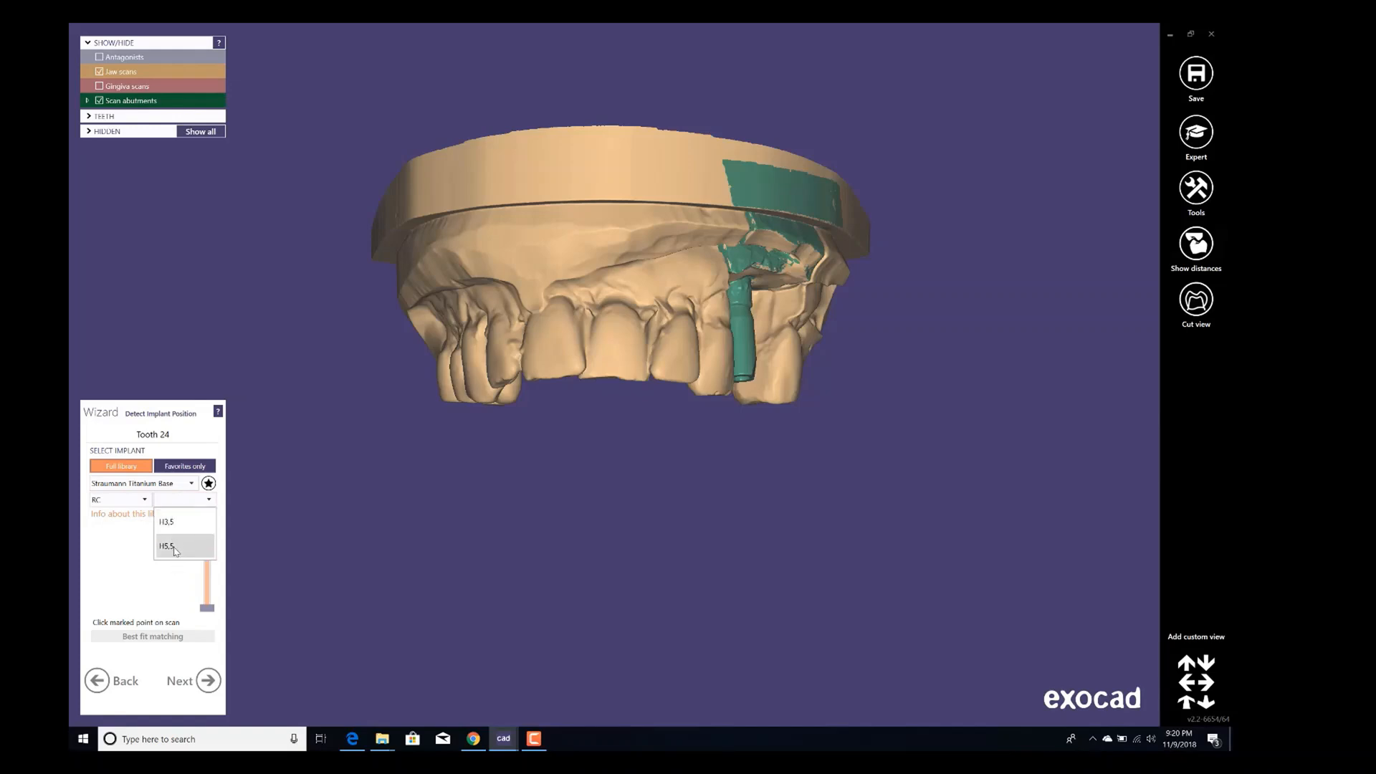
{"action": "left_click", "coordinate": [175, 549]}
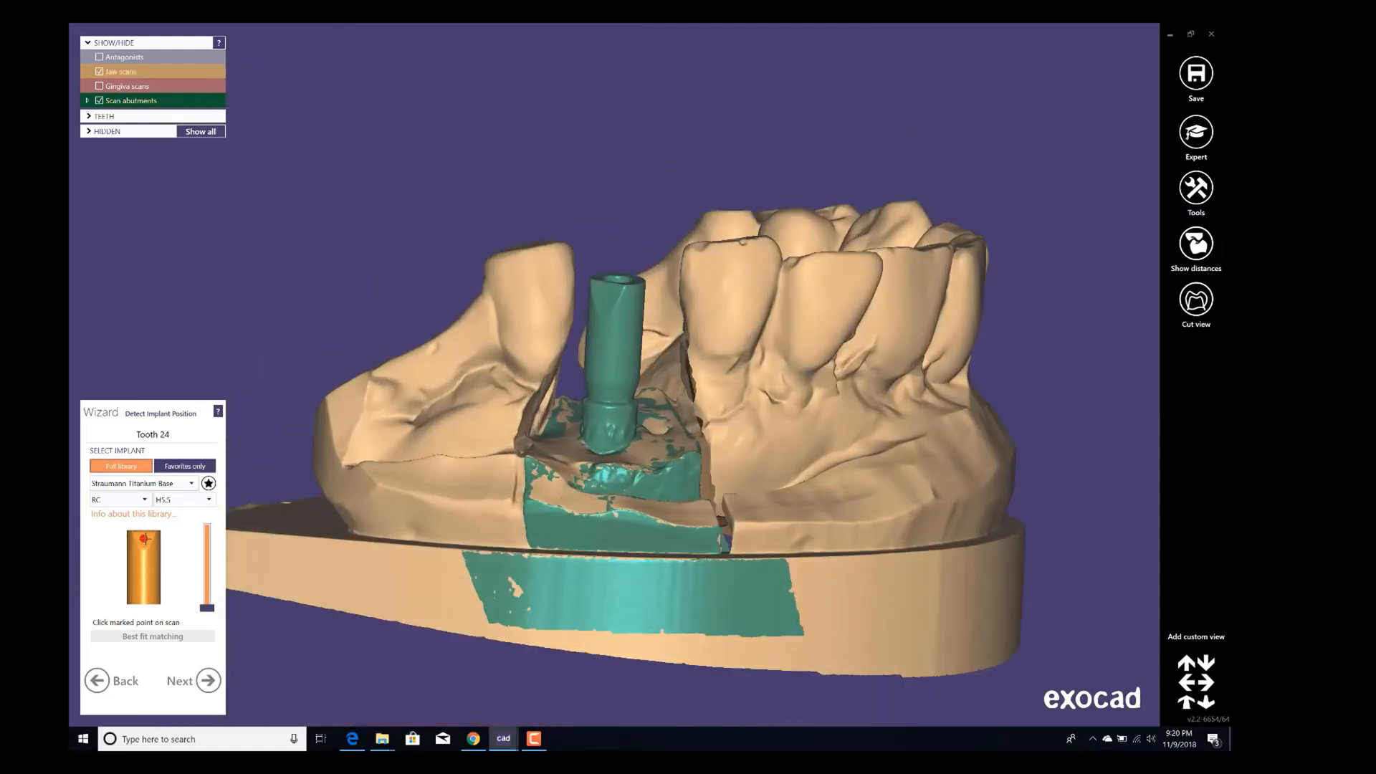
Mark the matching point on the library implant and on top of the scan abutment, then run best fit matching.
{"action": "right_click_drag", "start_coordinate": [128, 569], "coordinate": [145, 585]}
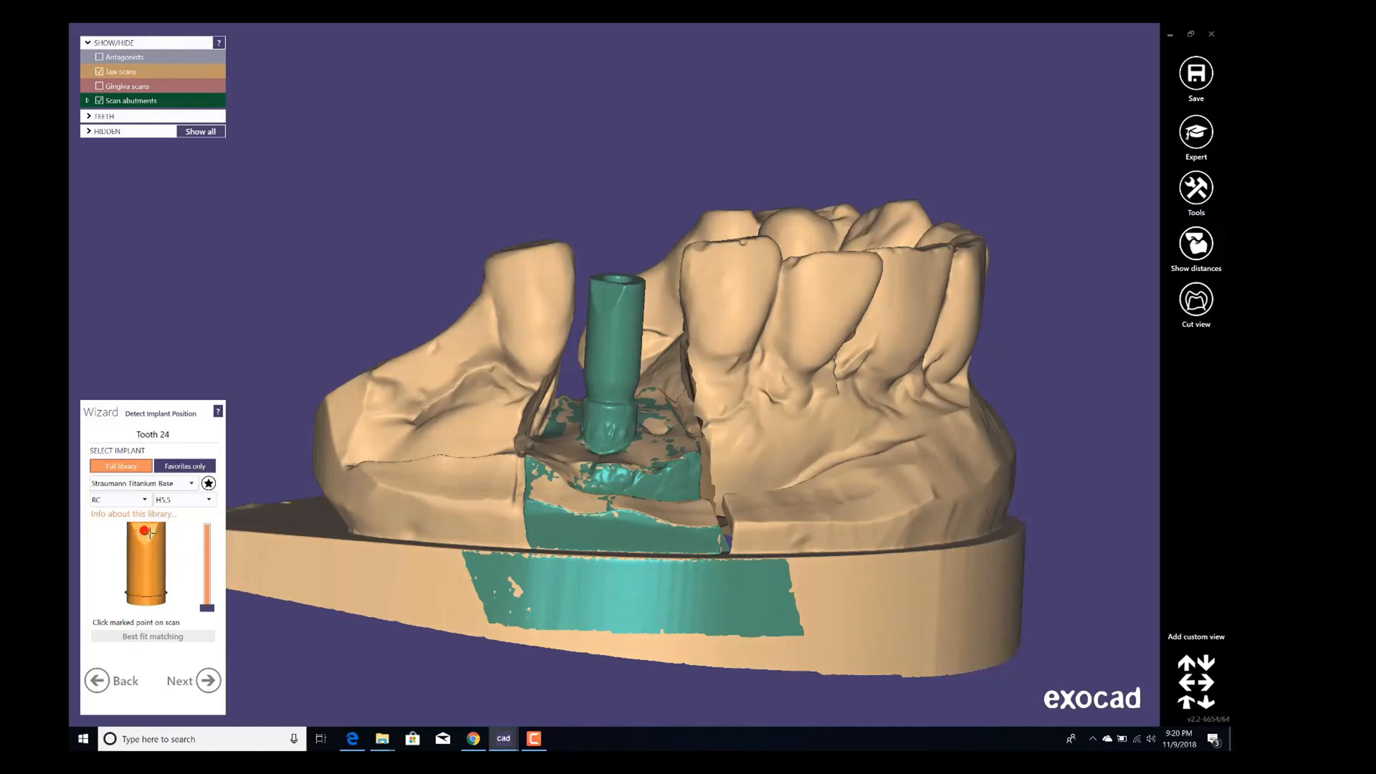
{"action": "scroll", "coordinate": [599, 312], "scroll_direction": "up", "scroll_amount": 1}
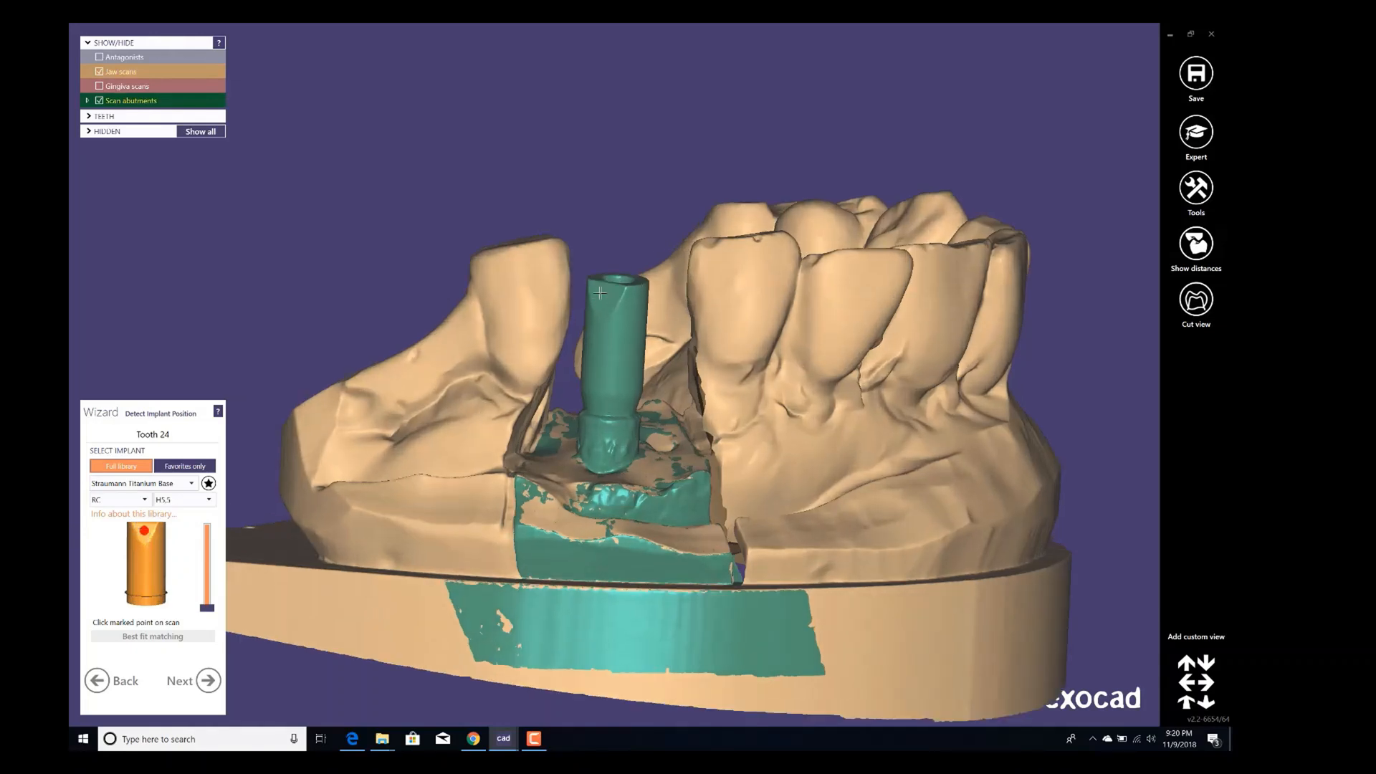
{"action": "left_click", "coordinate": [601, 294]}
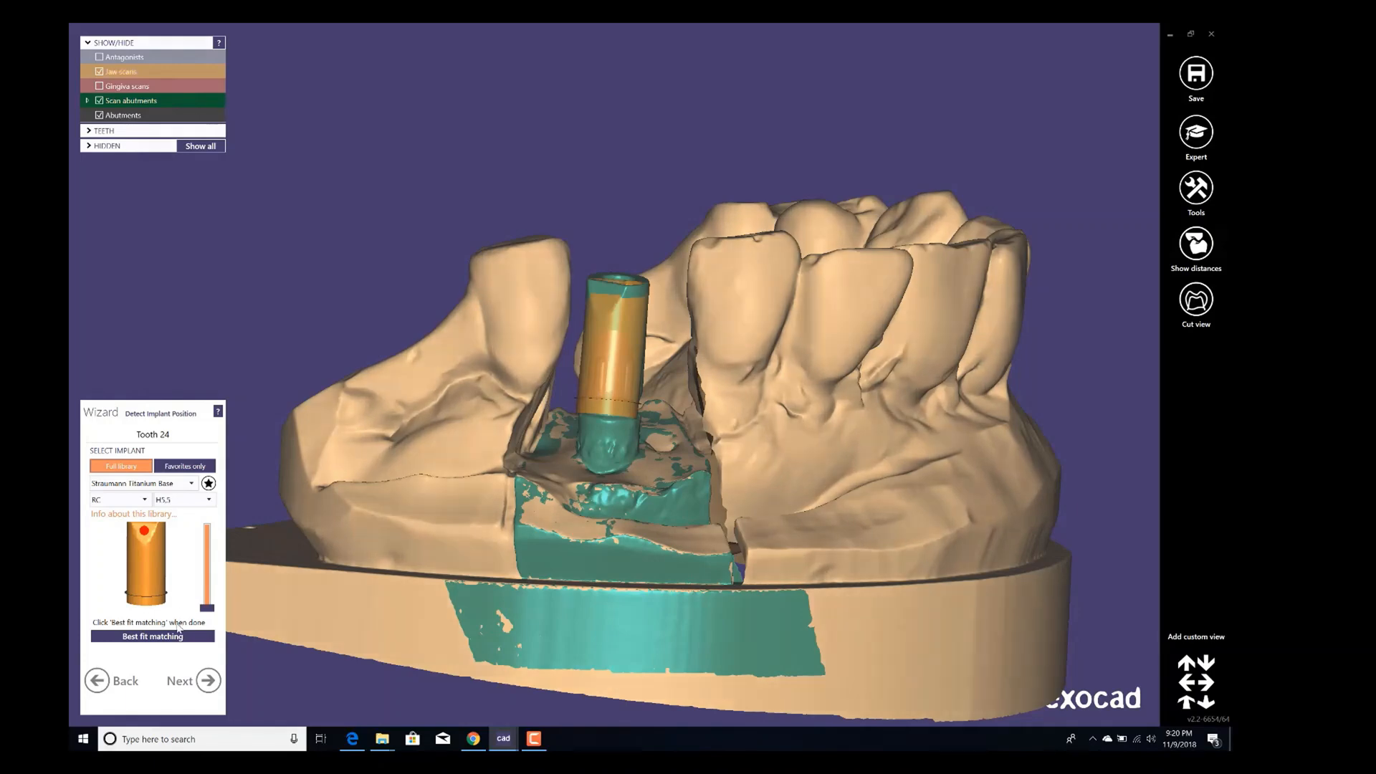
{"action": "left_click", "coordinate": [137, 636]}
Run best fit matching again and inspect the fit deviation colours on the scan abutment.
{"action": "right_click_drag", "start_coordinate": [619, 347], "coordinate": [476, 417]}
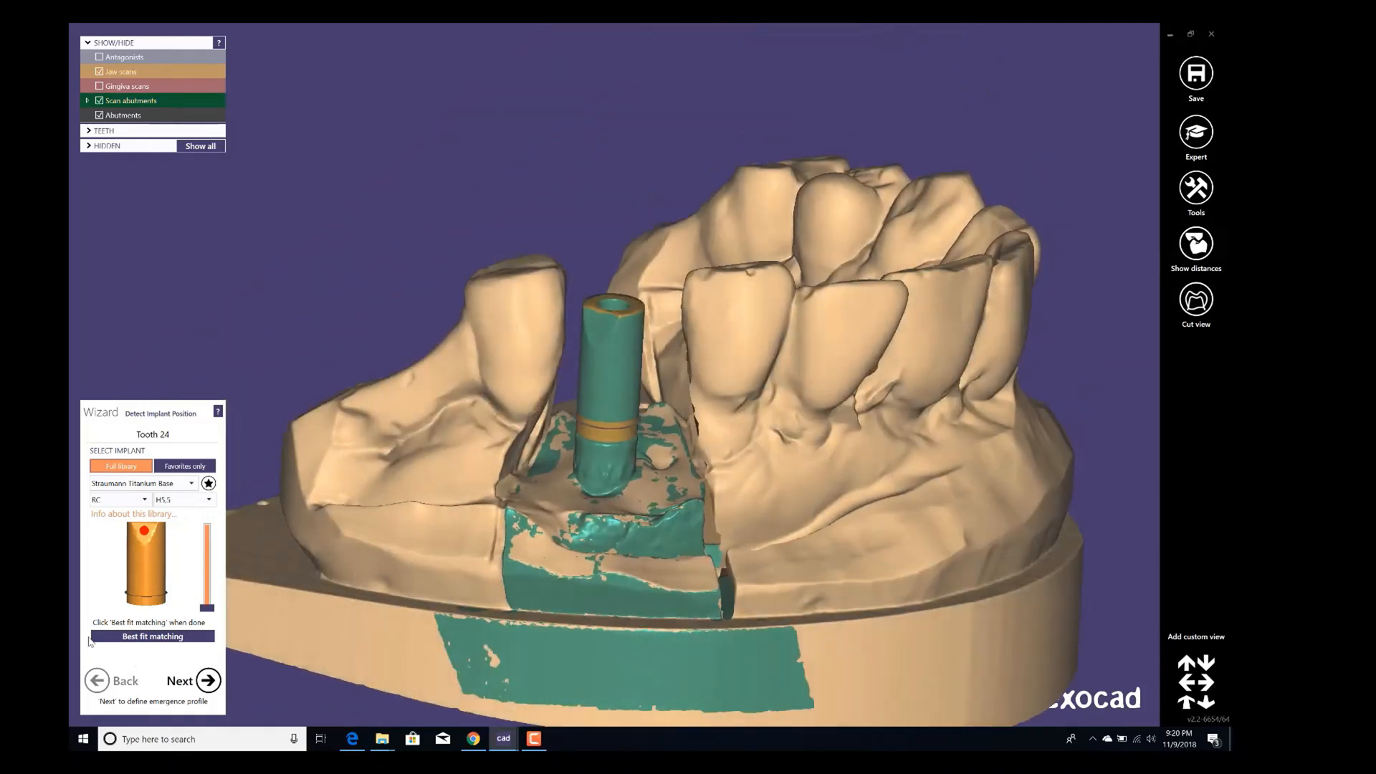
{"action": "left_click", "coordinate": [130, 637]}
{"action": "scroll", "coordinate": [619, 392], "scroll_direction": "up", "scroll_amount": 3}
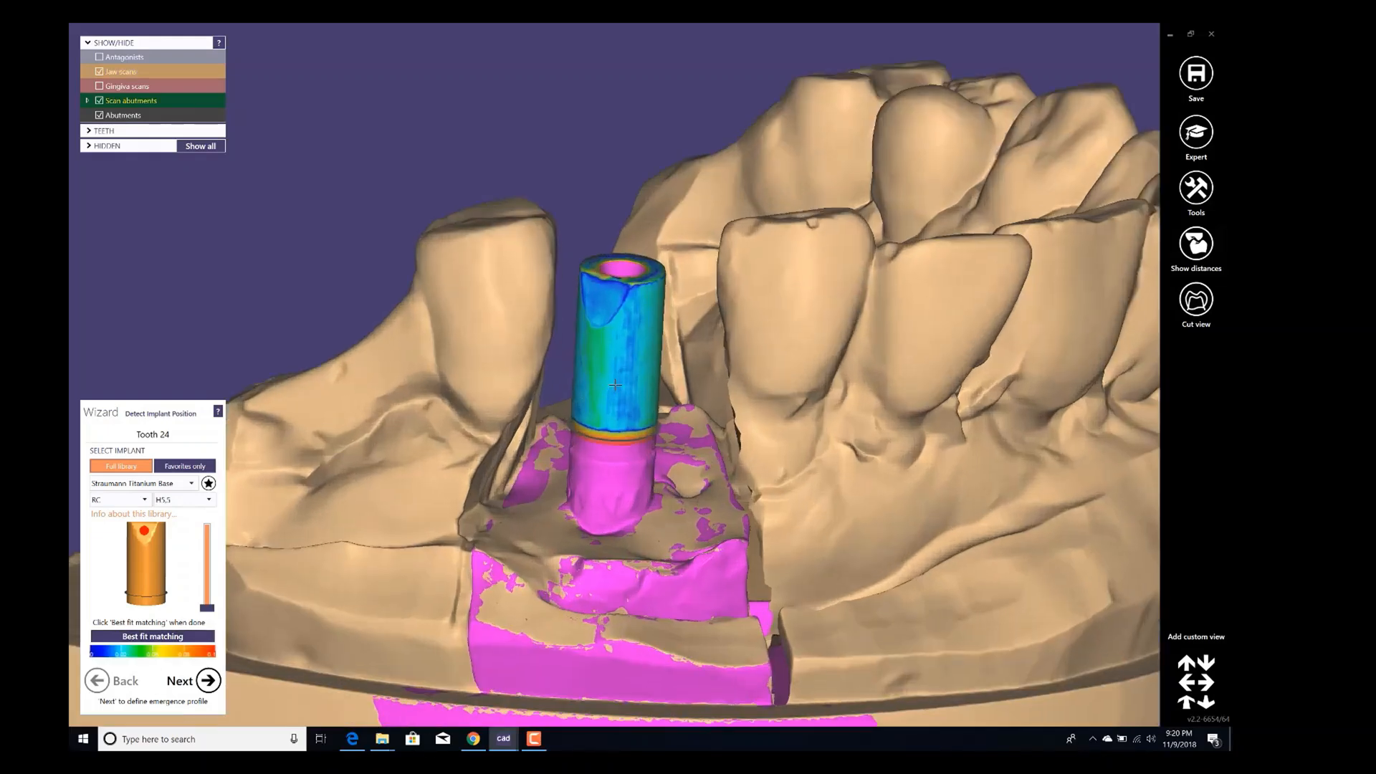
{"action": "right_click_drag", "start_coordinate": [619, 392], "coordinate": [616, 342]}
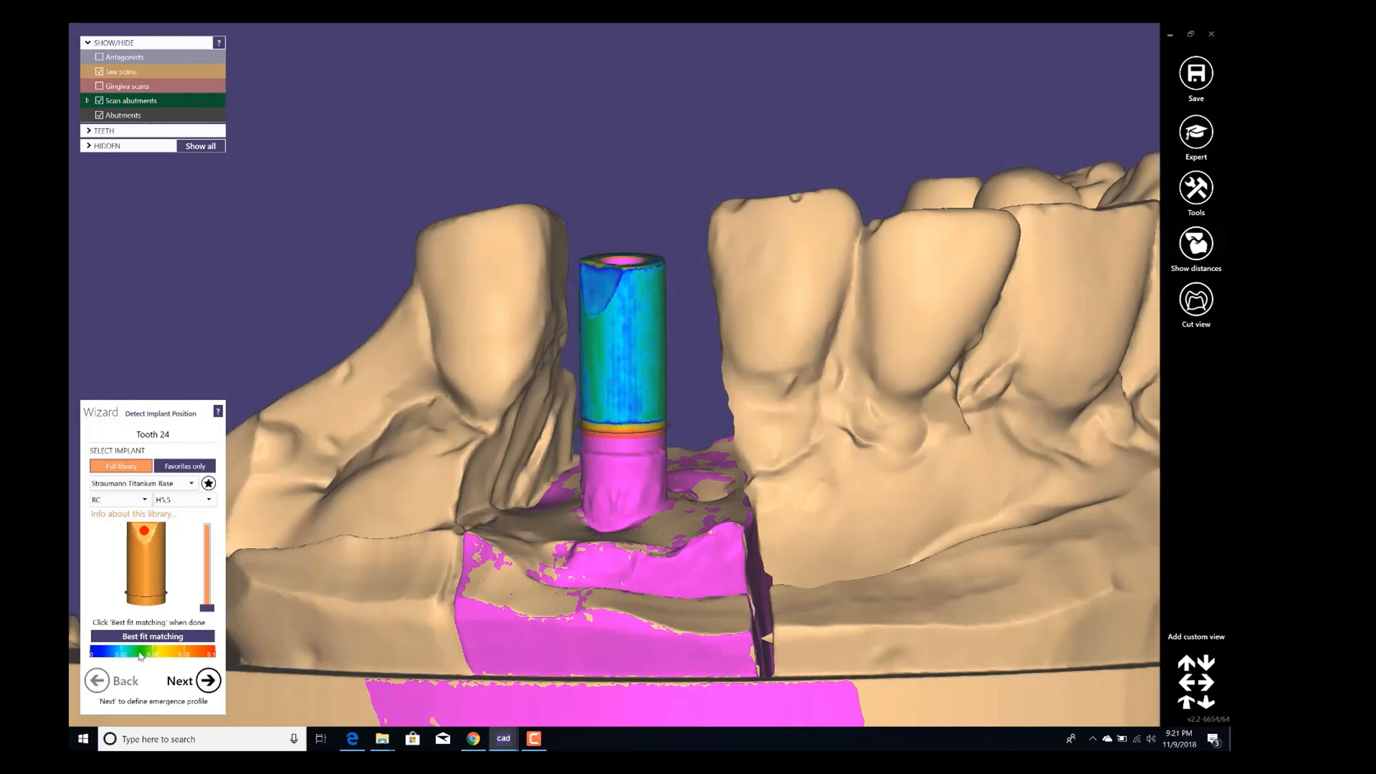
{"action": "scroll", "coordinate": [534, 473], "scroll_direction": "down", "scroll_amount": 2}
{"action": "right_click_drag", "start_coordinate": [615, 396], "coordinate": [615, 362]}
{"action": "scroll", "coordinate": [615, 393], "scroll_direction": "up", "scroll_amount": 3}
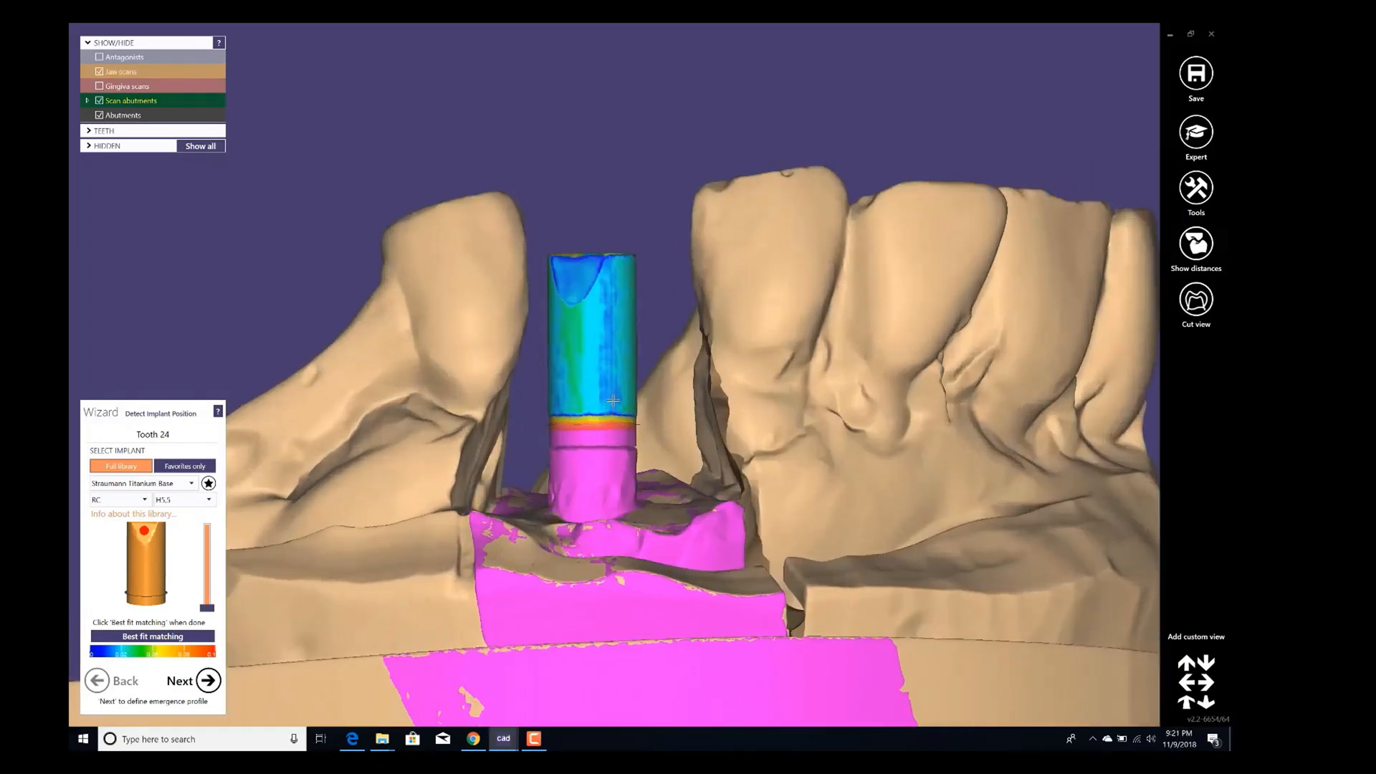
Advance to the emergence profile step and place four points around the implant to define the emergence profile margin.
{"action": "left_click", "coordinate": [208, 682]}
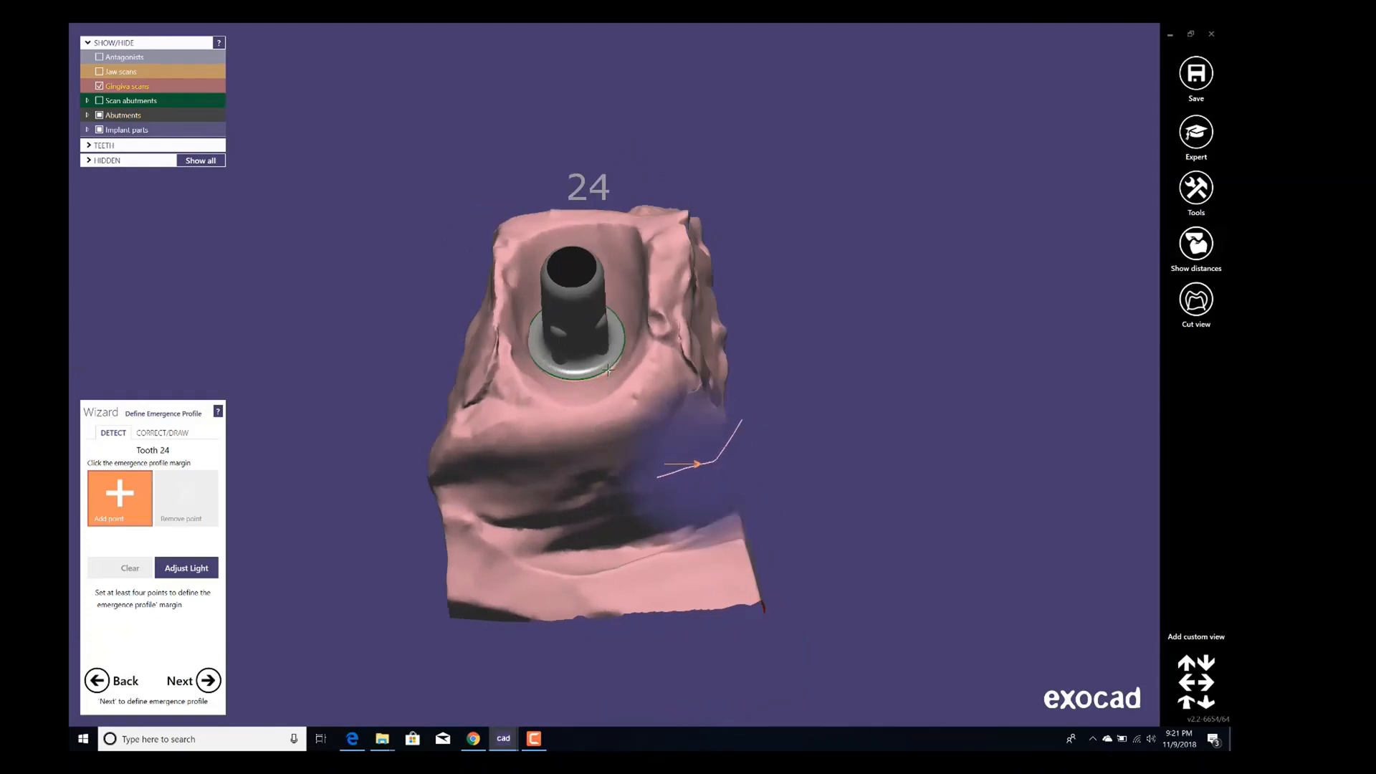
{"action": "scroll", "coordinate": [586, 332], "scroll_direction": "up", "scroll_amount": 2}
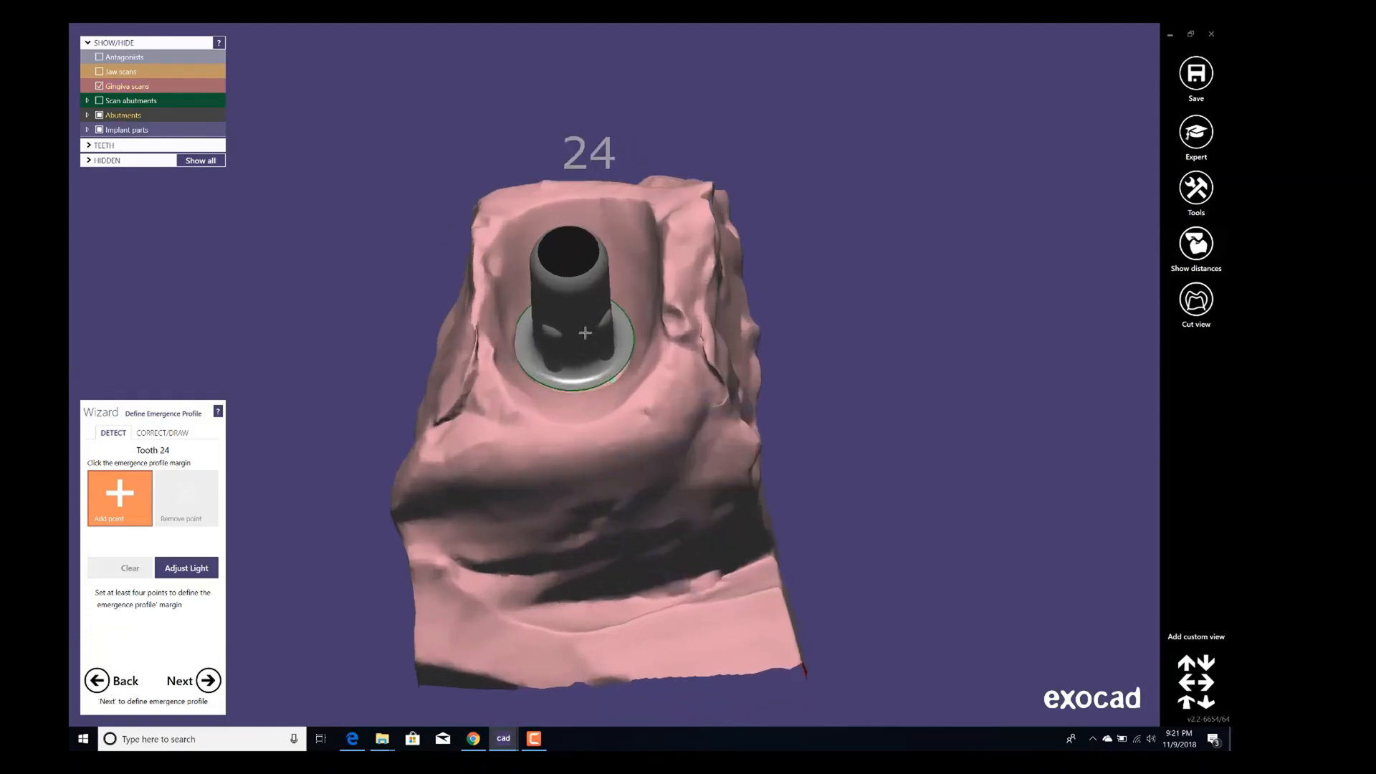
{"action": "left_click", "coordinate": [527, 213]}
{"action": "left_click", "coordinate": [625, 199]}
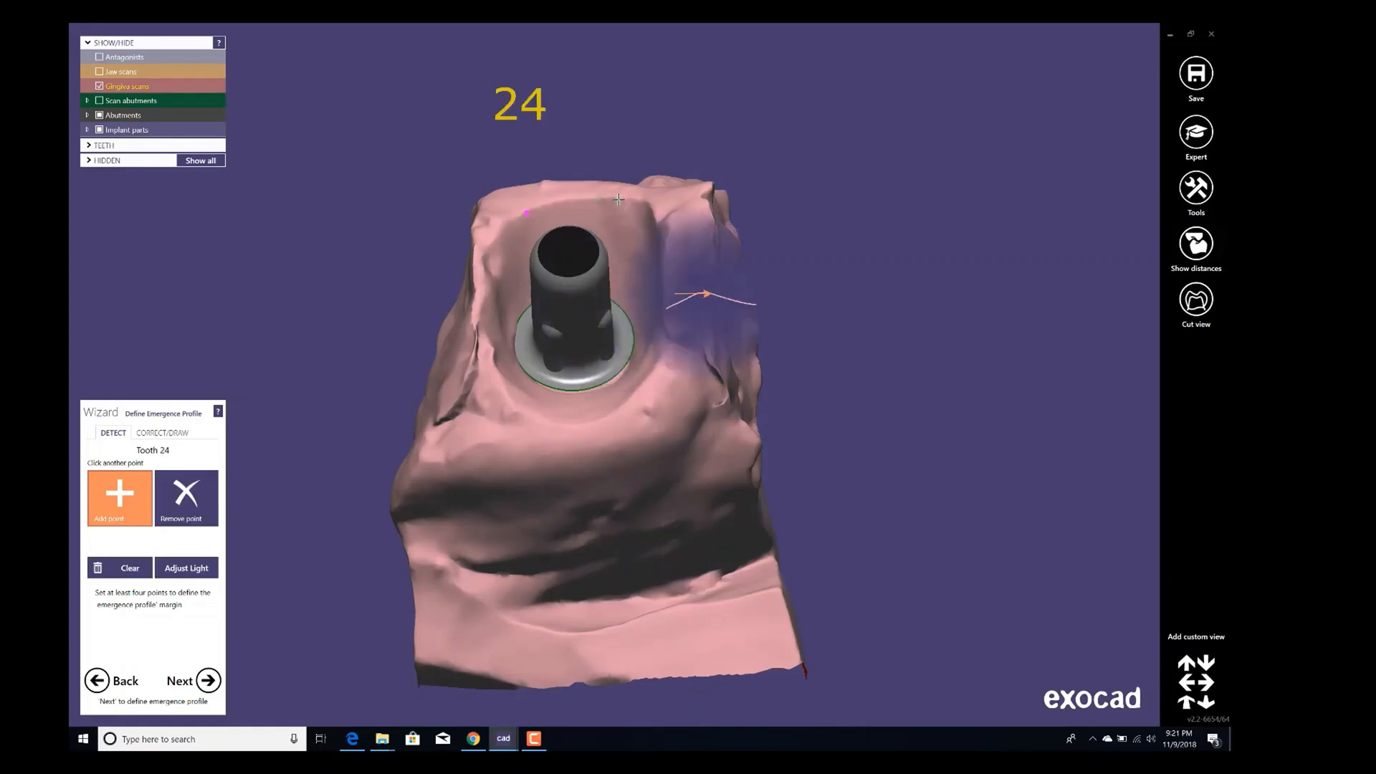
{"action": "left_click", "coordinate": [654, 376]}
{"action": "left_click", "coordinate": [507, 394]}
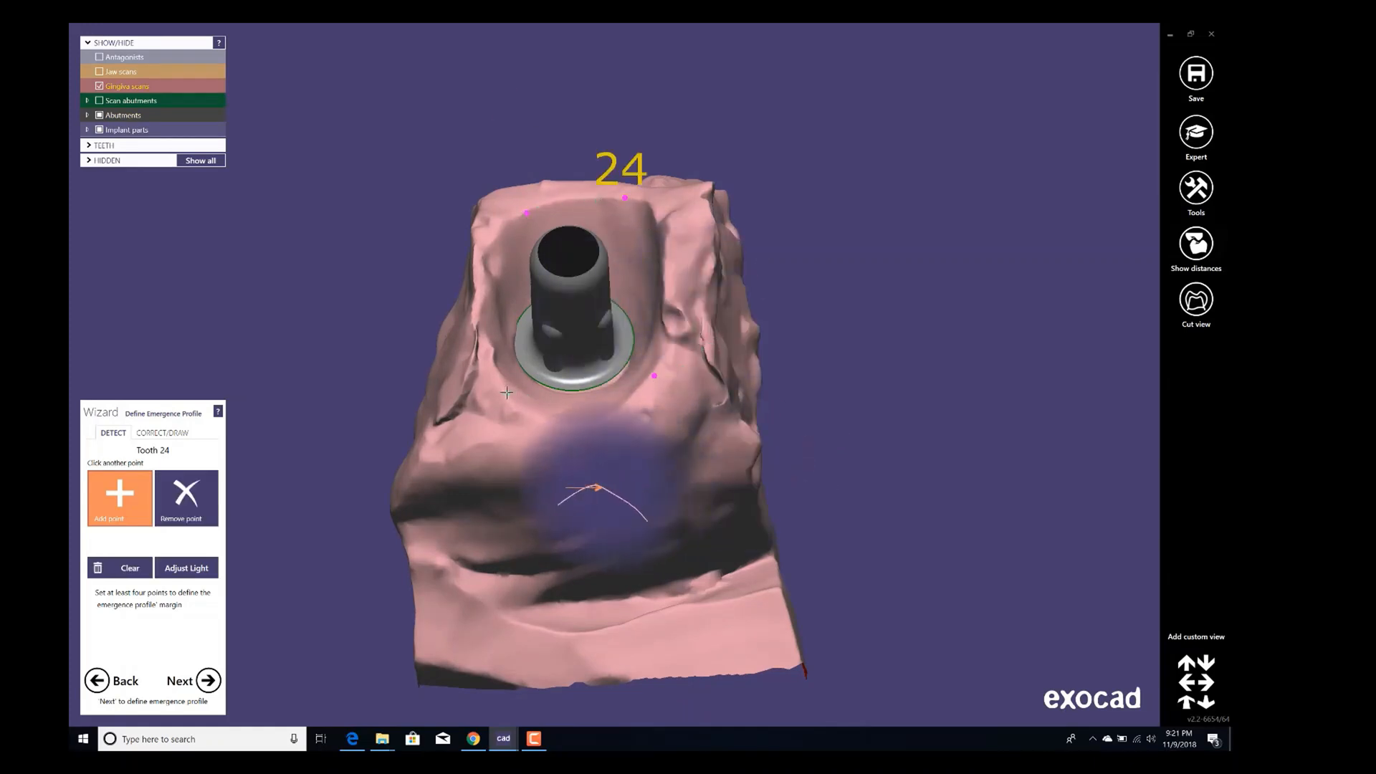
{"action": "mouse_move", "coordinate": [543, 316]}
{"action": "right_mouse_down"}
{"action": "mouse_move", "coordinate": [562, 351]}
{"action": "mouse_move", "coordinate": [553, 335]}
{"action": "right_mouse_up"}
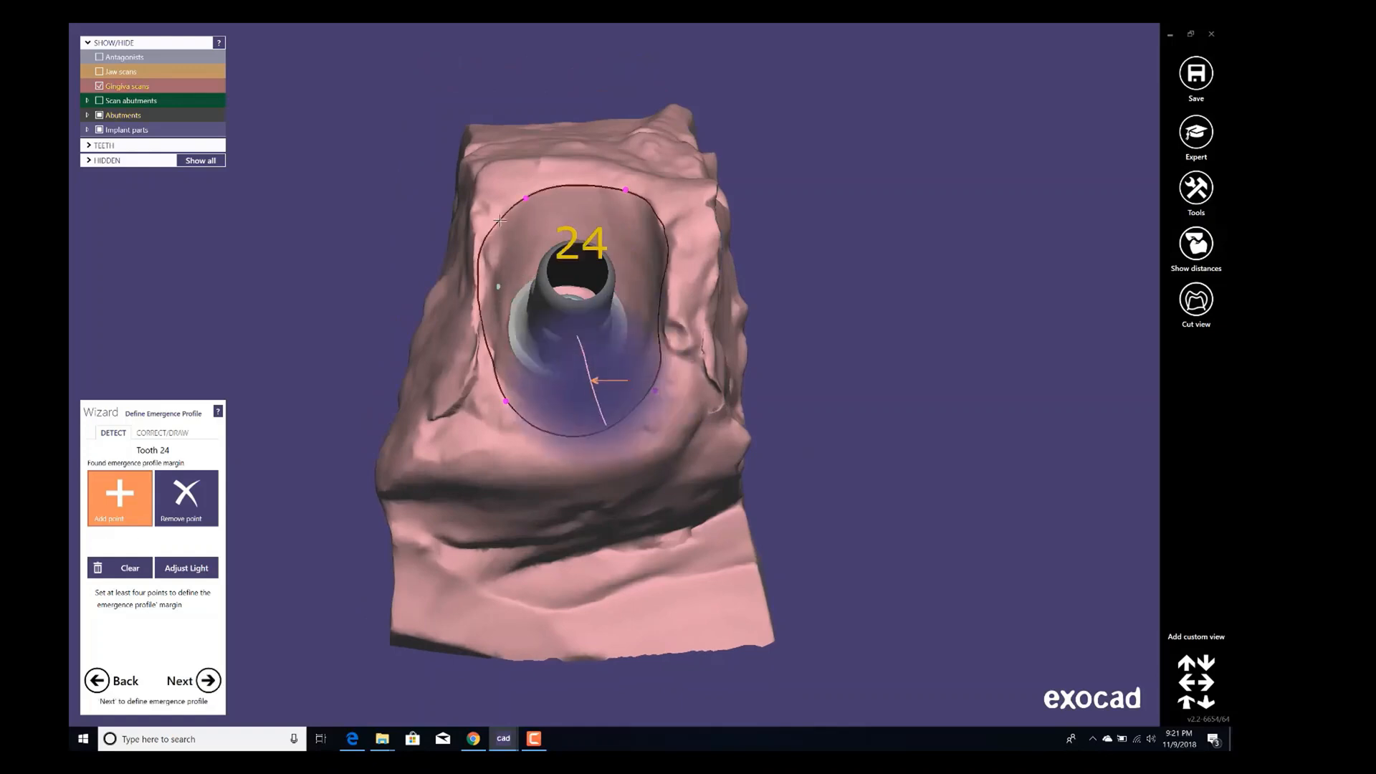
{"action": "right_click_drag", "start_coordinate": [630, 300], "coordinate": [640, 307]}
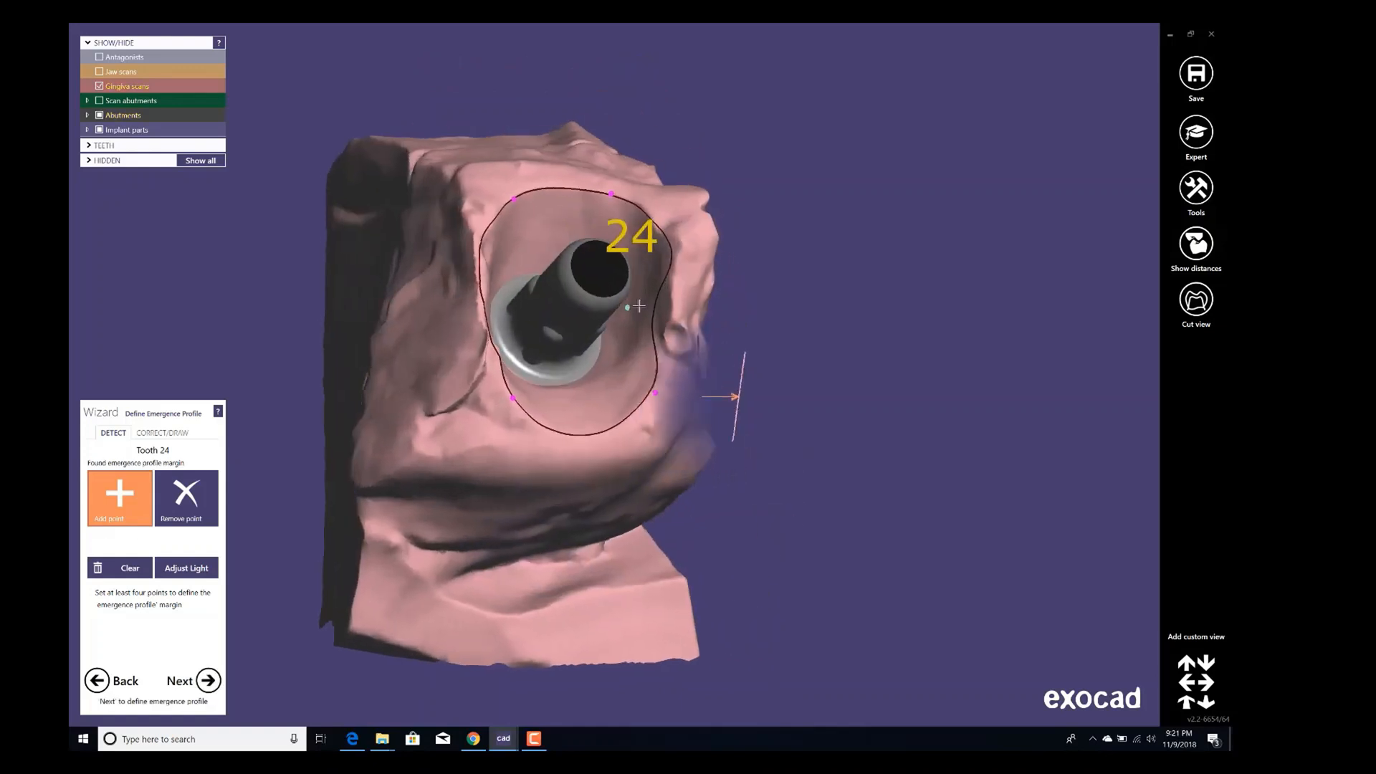
Correct the emergence profile margin by moving its points outward on the buccal side.
{"action": "left_click", "coordinate": [156, 433]}
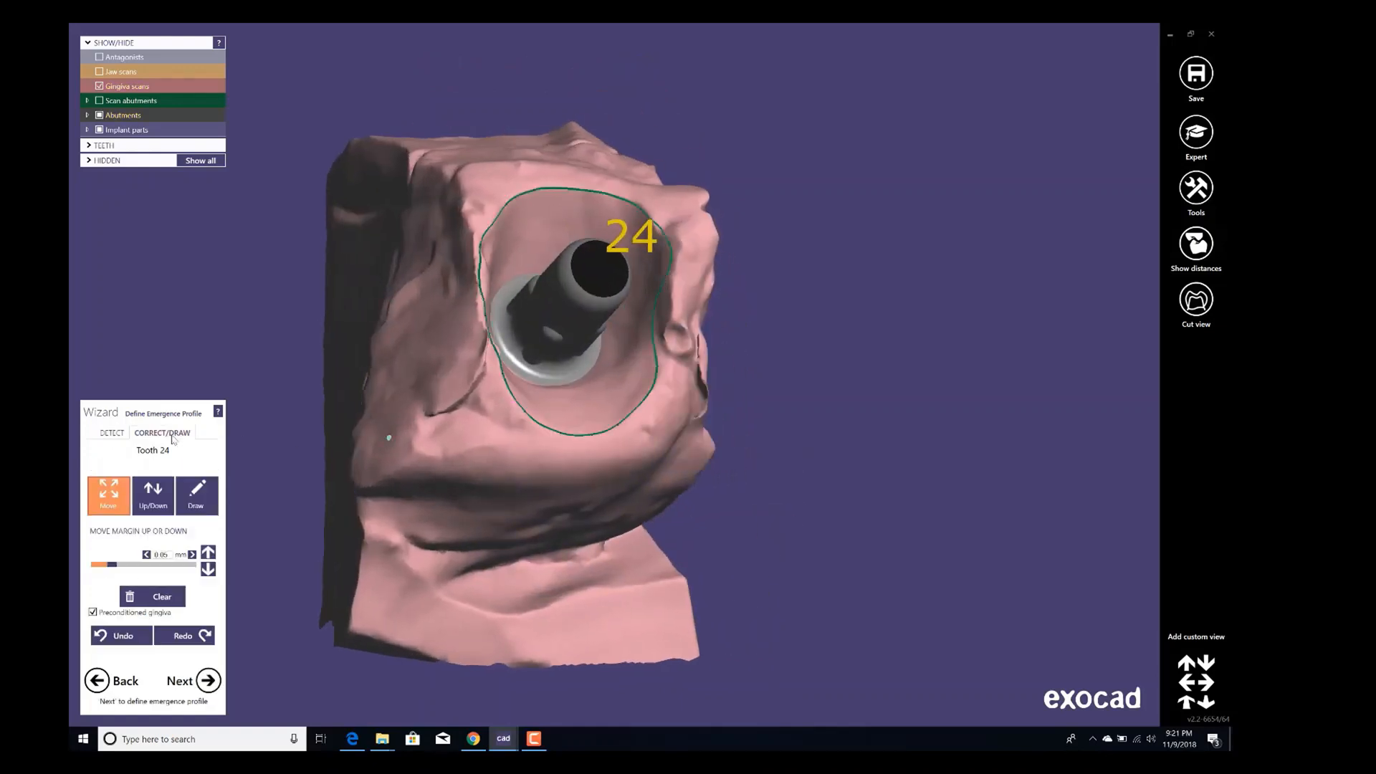
{"action": "scroll", "coordinate": [708, 286], "scroll_direction": "up", "scroll_amount": 5}
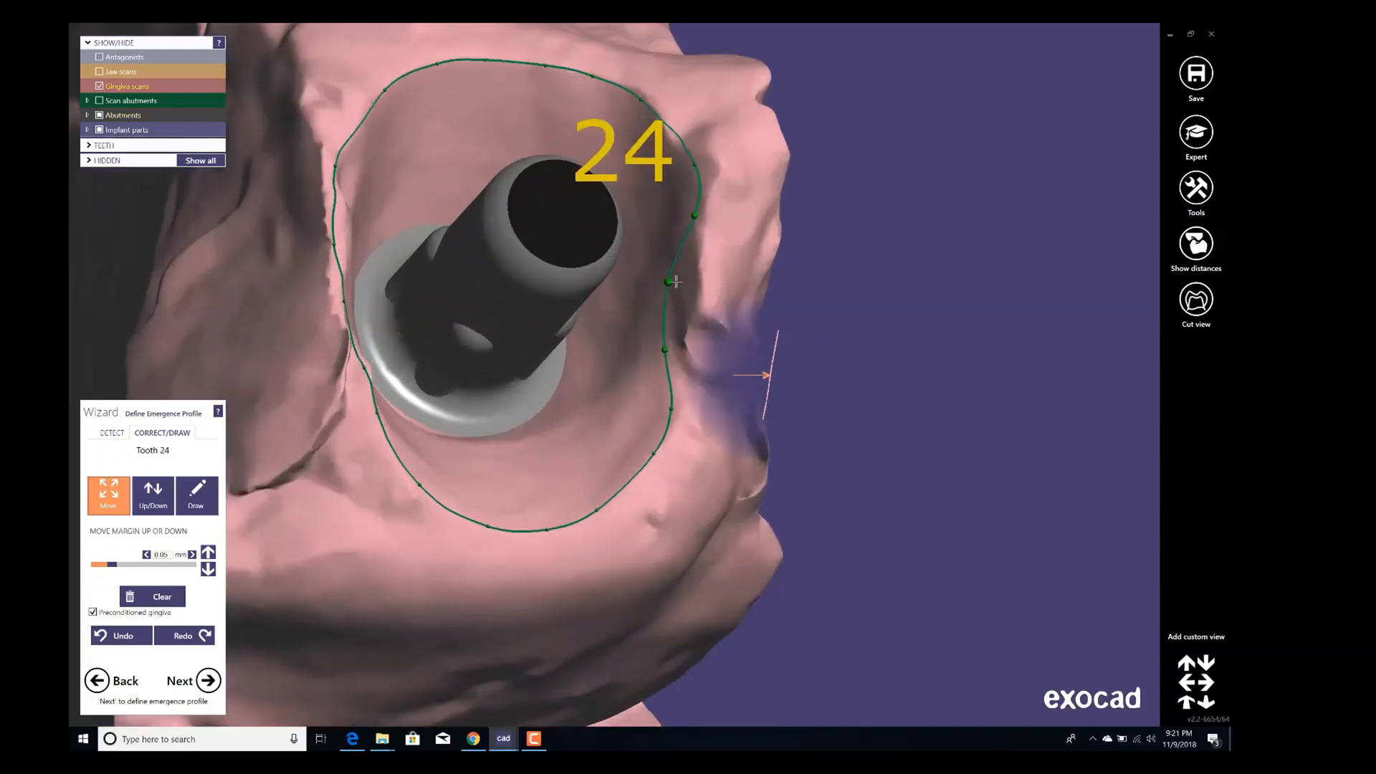
{"action": "left_click_drag", "start_coordinate": [669, 282], "coordinate": [692, 281]}
{"action": "left_click_drag", "start_coordinate": [664, 350], "coordinate": [679, 351]}
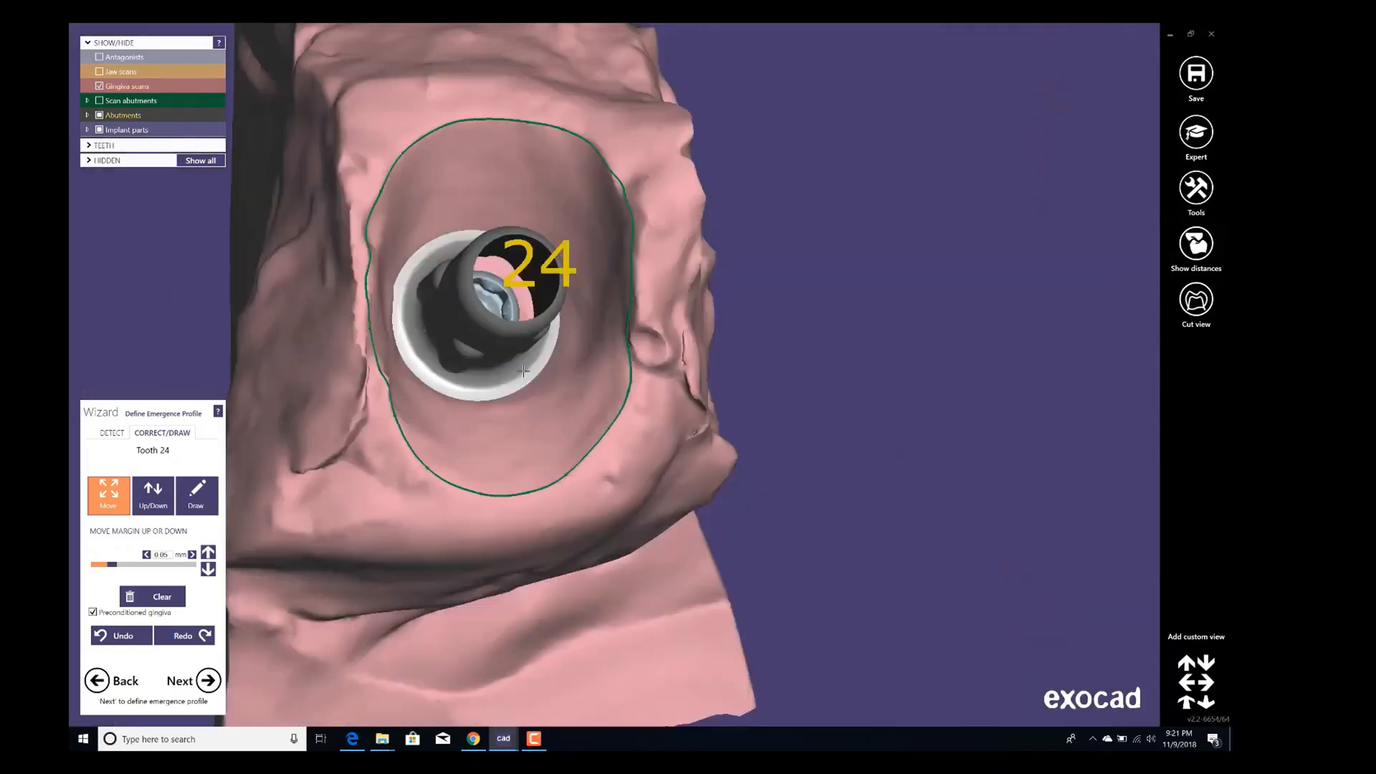
{"action": "right_click_drag", "start_coordinate": [524, 371], "coordinate": [523, 342]}
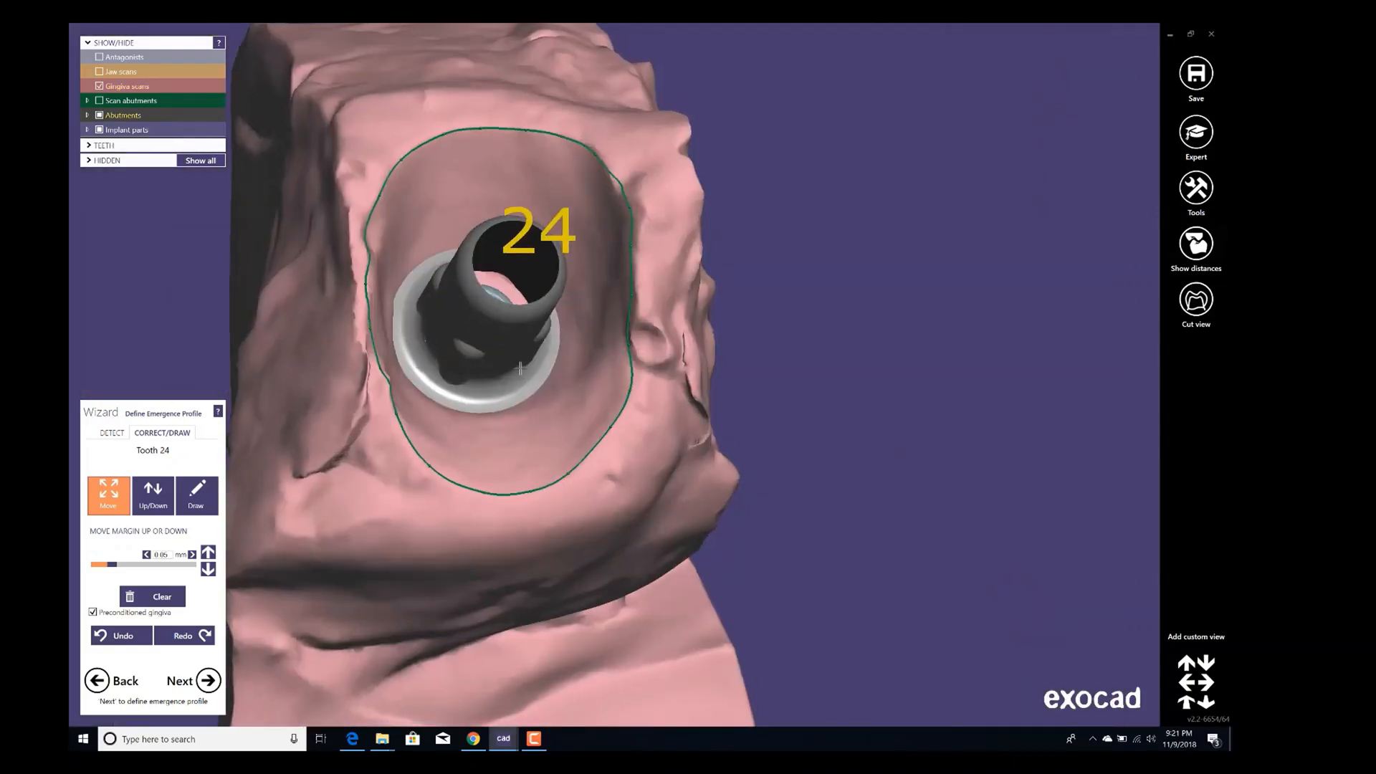
Proceed past the copy tooth step to model tooth placement and change the tooth library to ARTUS.
{"action": "left_click", "coordinate": [209, 681]}
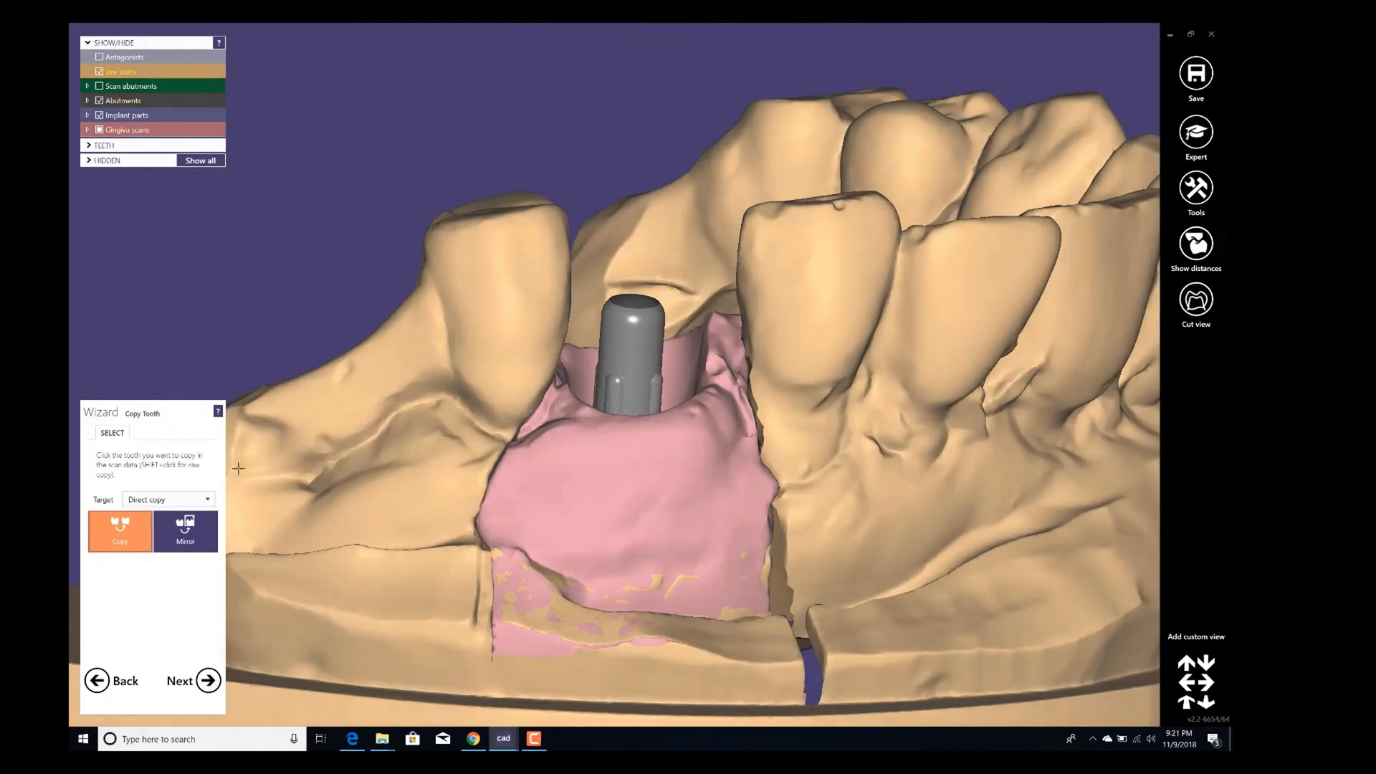
{"action": "left_click", "coordinate": [209, 685]}
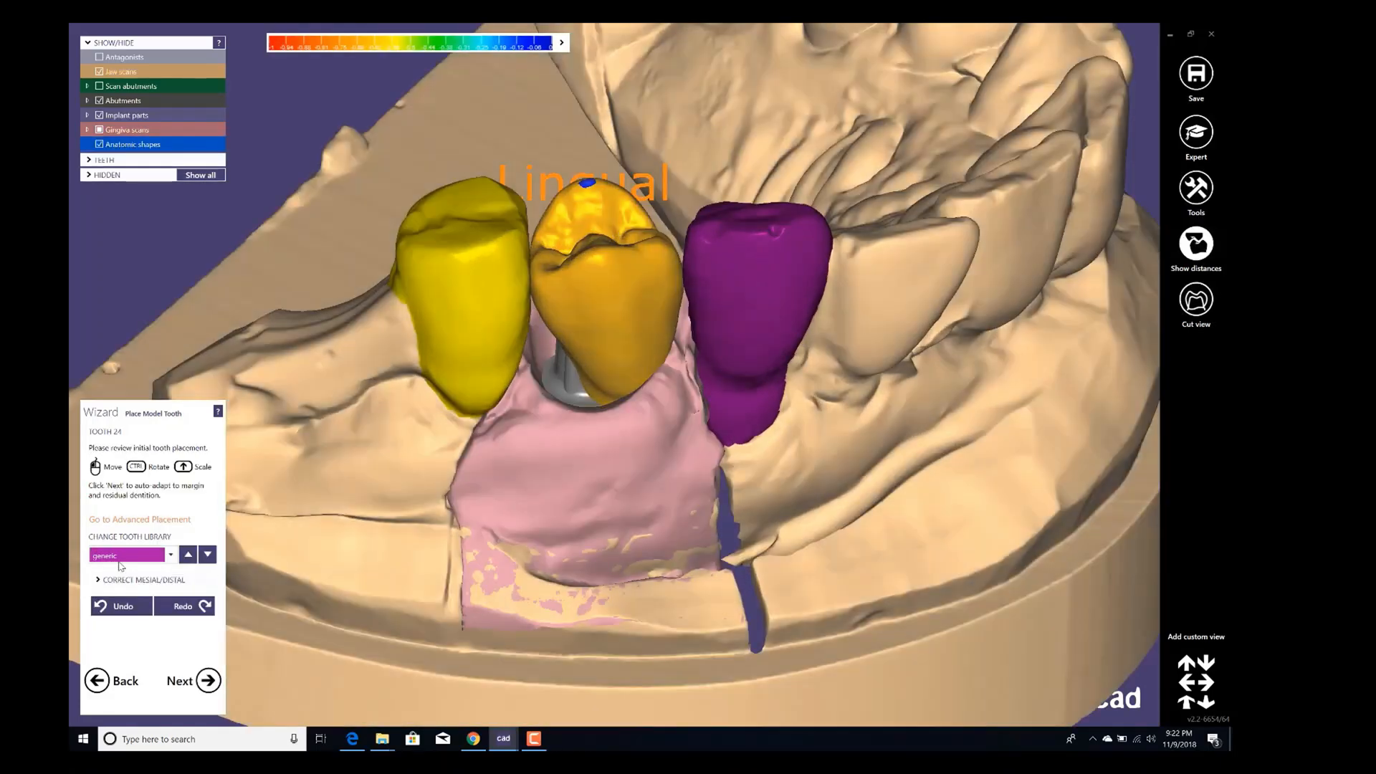
{"action": "left_click", "coordinate": [170, 556]}
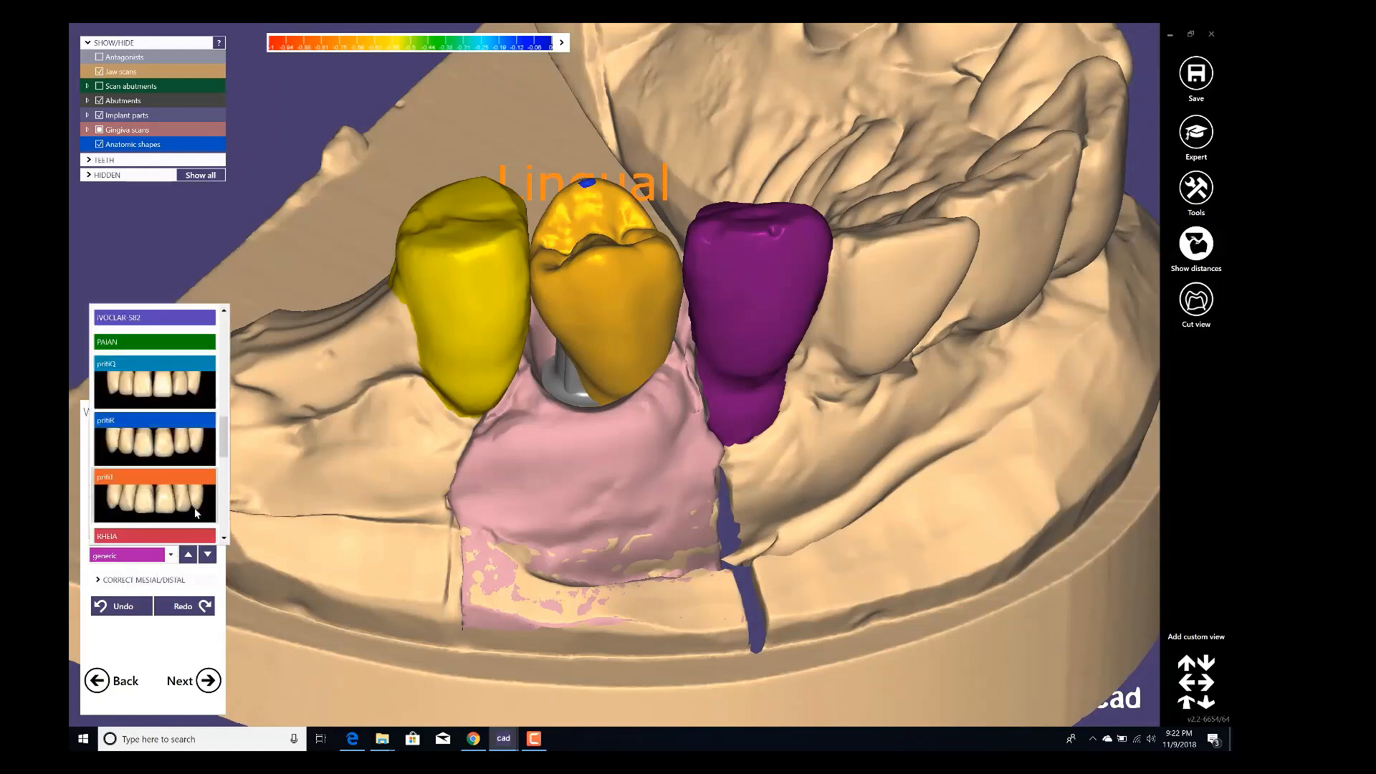
{"action": "left_click_drag", "start_coordinate": [223, 430], "coordinate": [229, 344]}
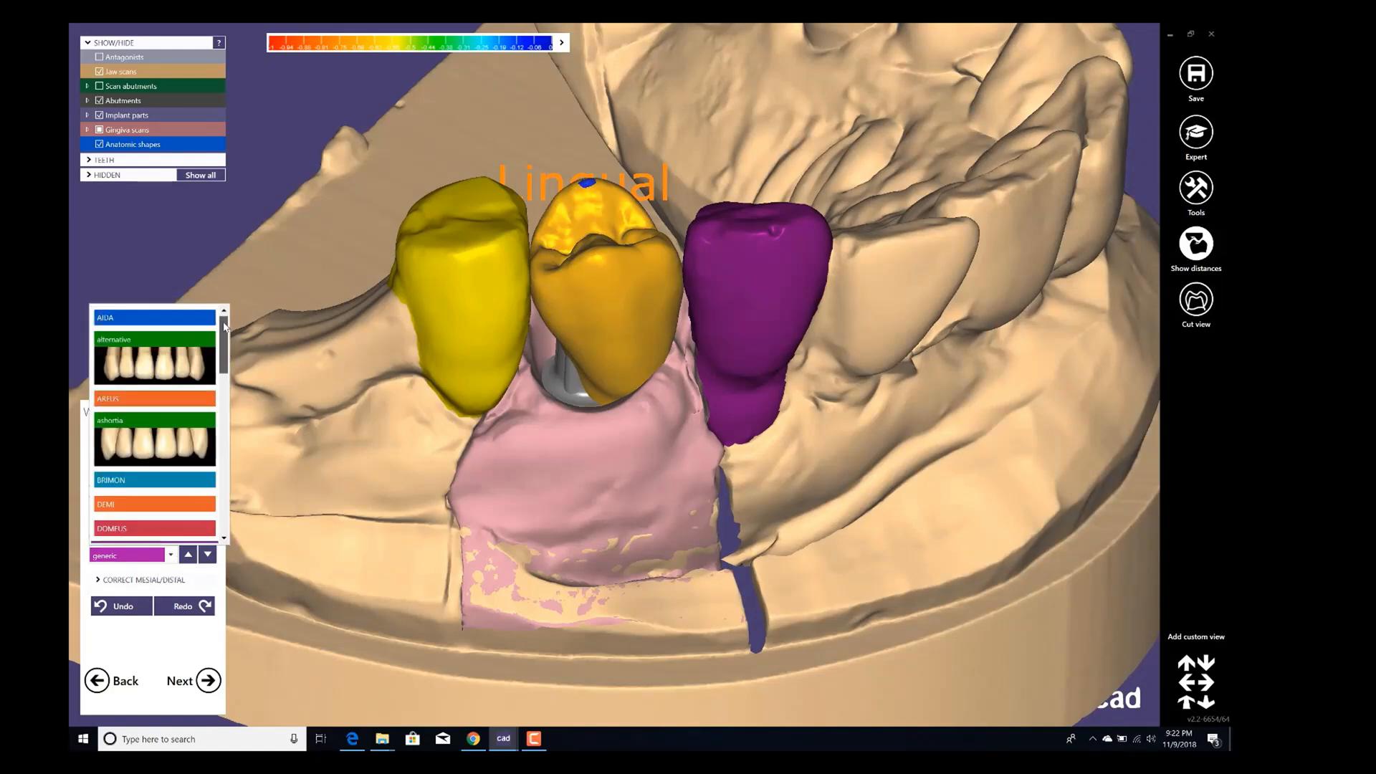
{"action": "left_click", "coordinate": [115, 399]}
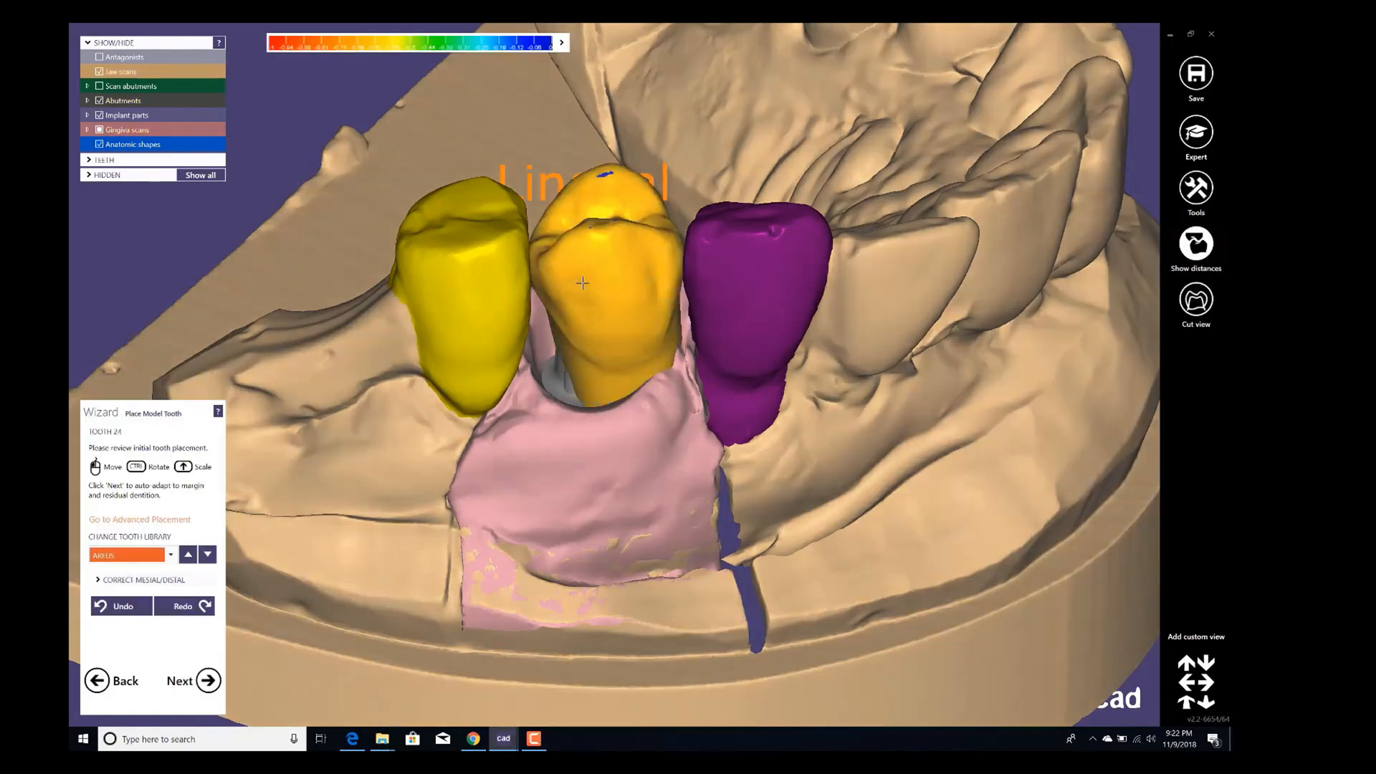
Reposition the model tooth 24 between its neighbours and confirm the placement.
{"action": "mouse_move", "coordinate": [582, 283]}
{"action": "right_mouse_down"}
{"action": "mouse_move", "coordinate": [557, 223]}
{"action": "mouse_move", "coordinate": [574, 313]}
{"action": "mouse_move", "coordinate": [567, 301]}
{"action": "right_mouse_up"}
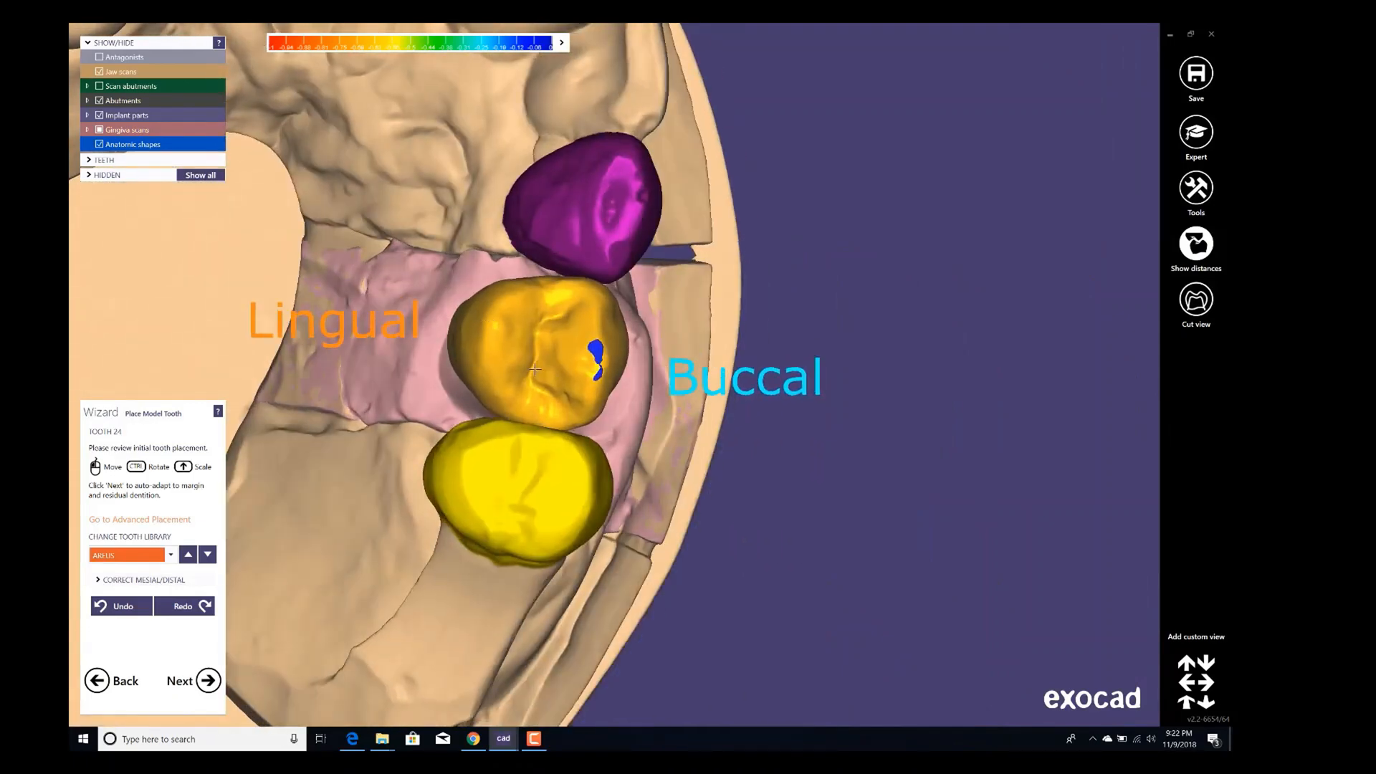
{"action": "right_click_drag", "start_coordinate": [565, 368], "coordinate": [564, 399]}
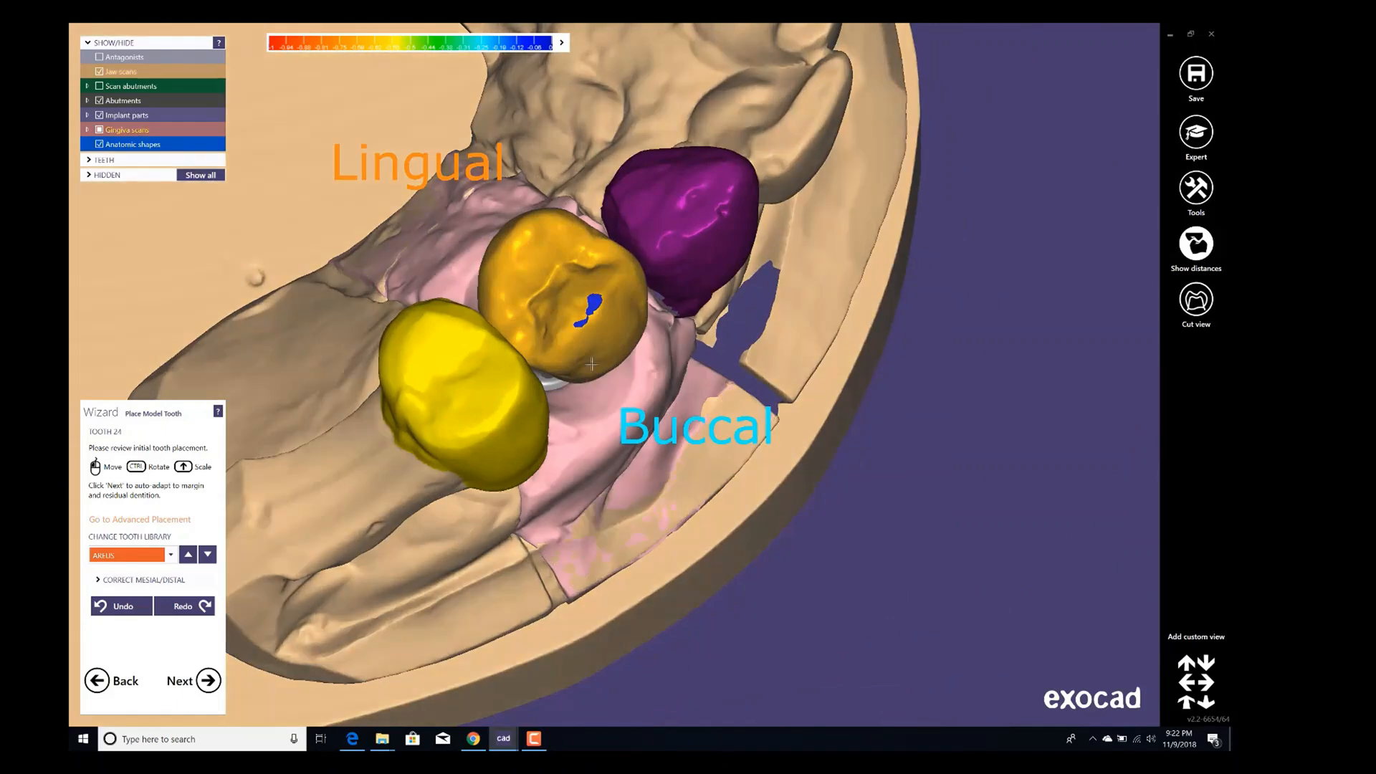
{"action": "left_click_drag", "start_coordinate": [589, 314], "coordinate": [582, 317], "text": "shift"}
{"action": "left_click_drag", "start_coordinate": [578, 251], "coordinate": [522, 258], "text": "shift"}
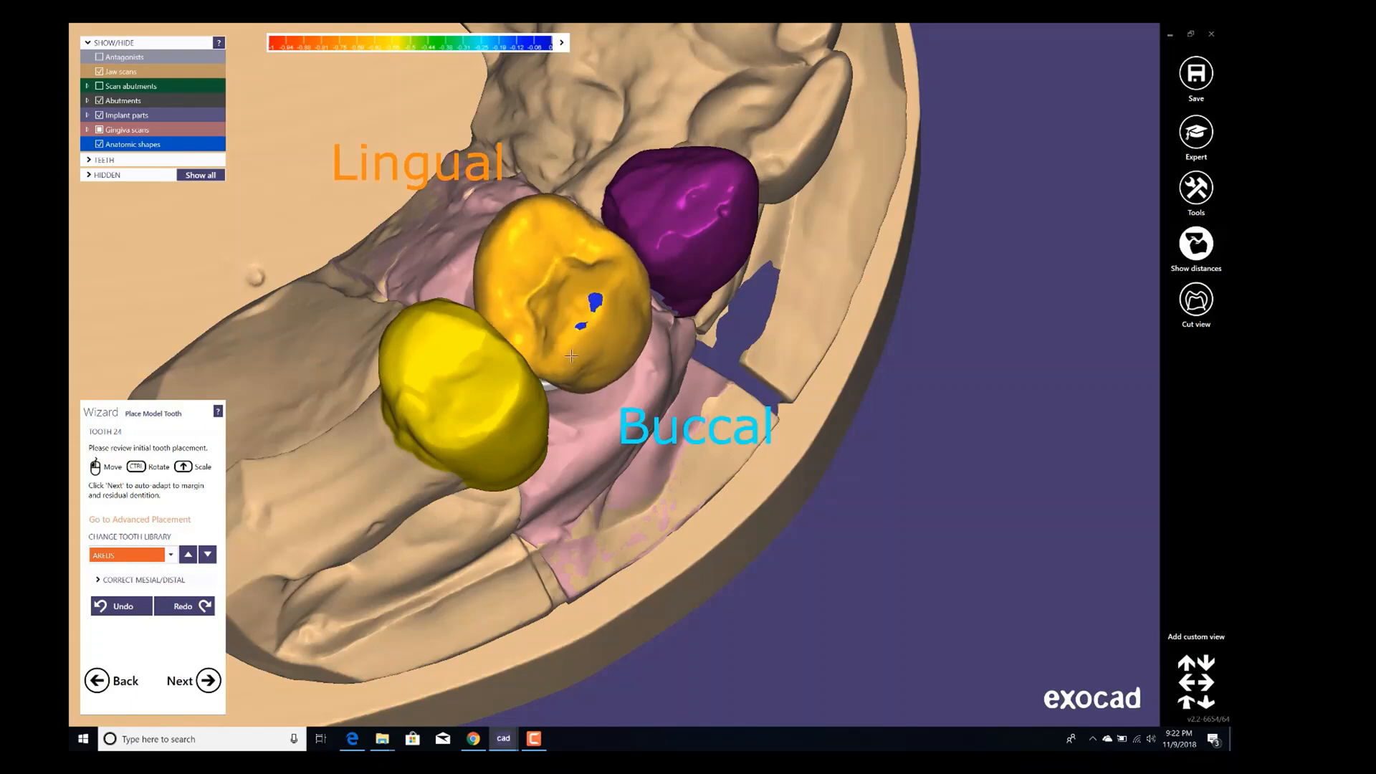
{"action": "right_click_drag", "start_coordinate": [571, 356], "coordinate": [573, 251]}
{"action": "mouse_move", "coordinate": [607, 239]}
{"action": "left_mouse_down", "text": "ctrl"}
{"action": "mouse_move", "coordinate": [618, 233]}
{"action": "mouse_move", "coordinate": [596, 243]}
{"action": "left_mouse_up", "text": "ctrl"}
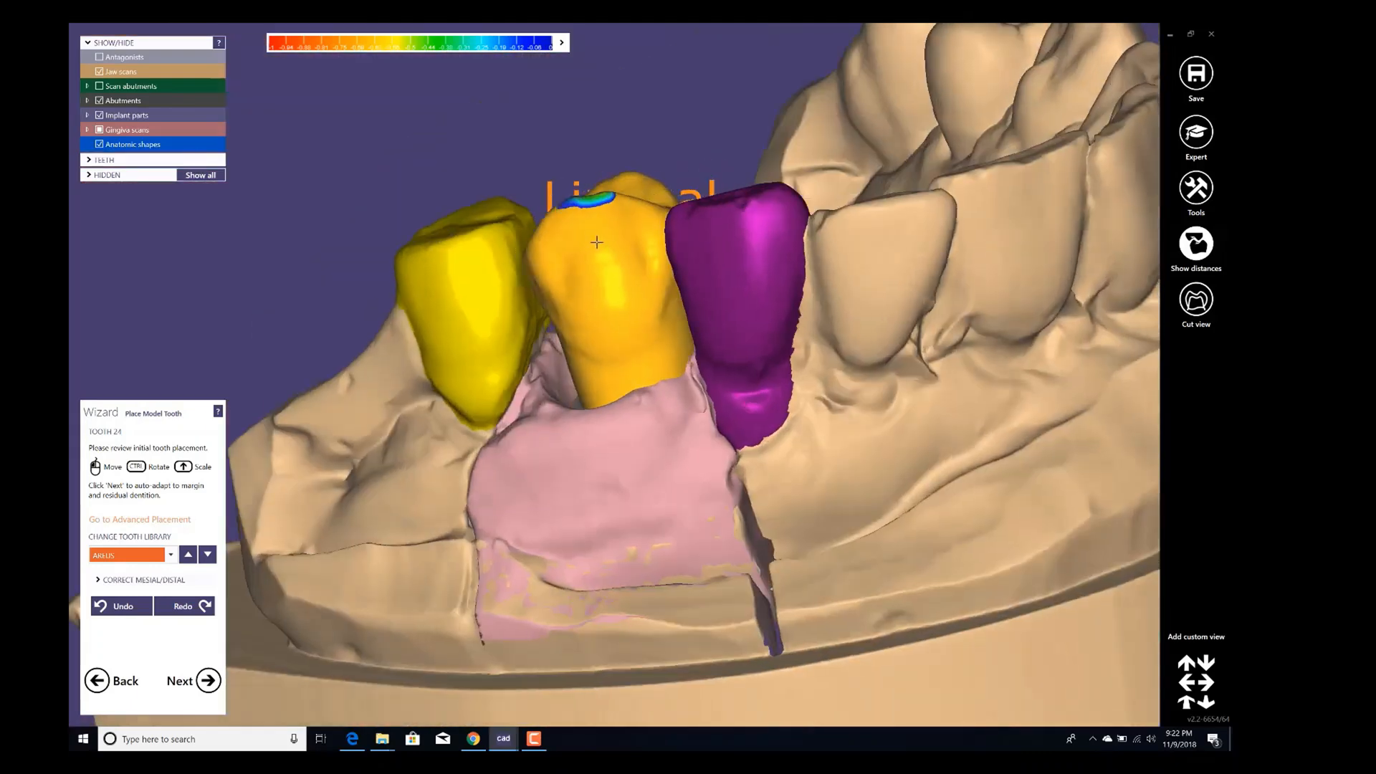
{"action": "right_click_drag", "start_coordinate": [596, 242], "coordinate": [638, 342]}
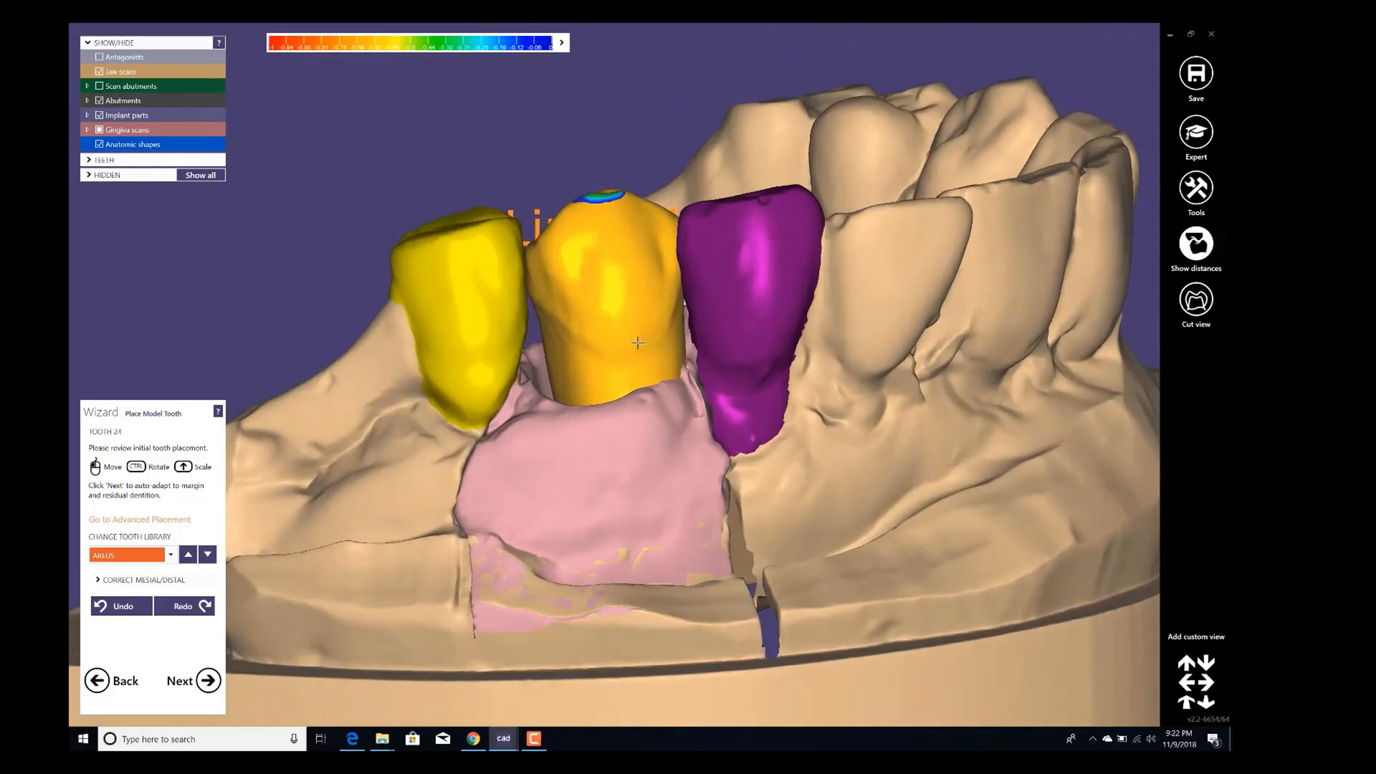
{"action": "left_click_drag", "start_coordinate": [638, 343], "coordinate": [599, 327]}
{"action": "right_click_drag", "start_coordinate": [600, 327], "coordinate": [589, 466]}
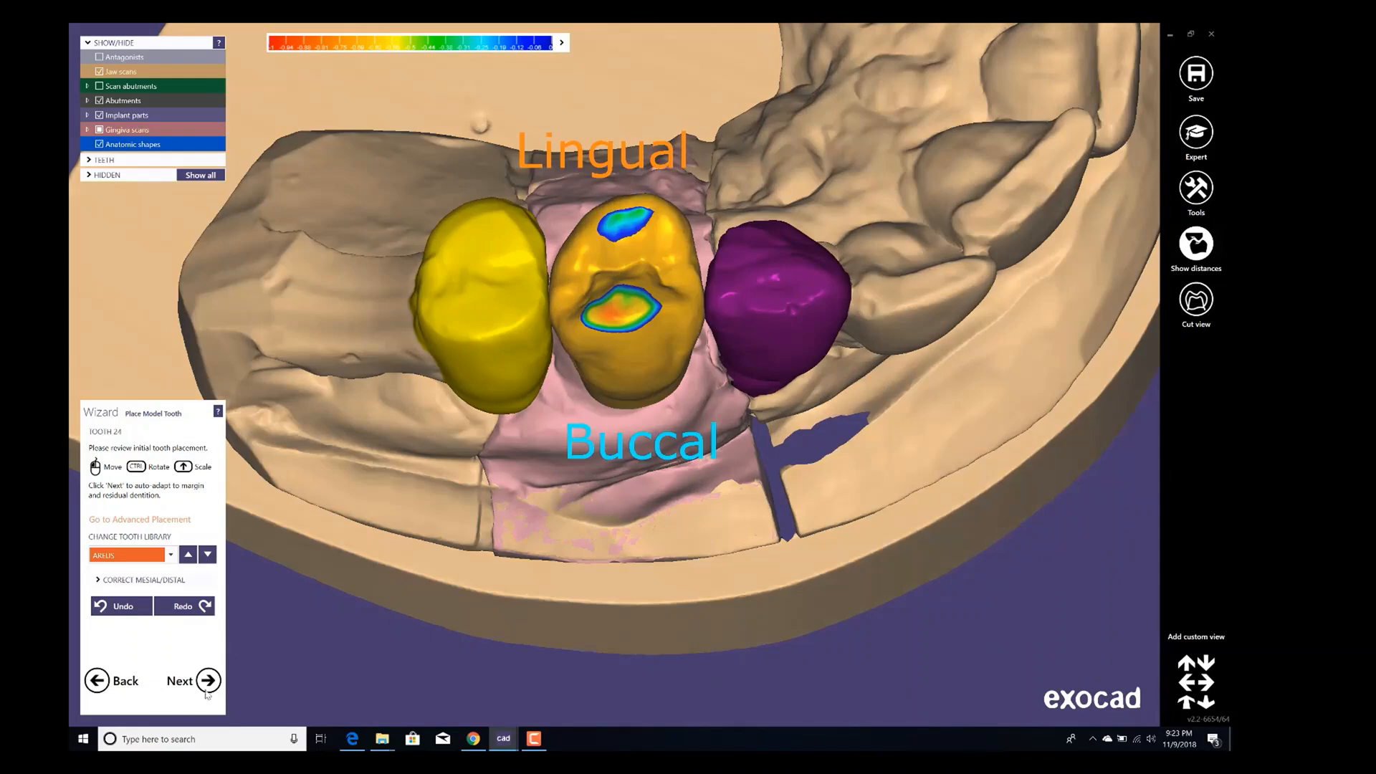
{"action": "left_click", "coordinate": [207, 690]}
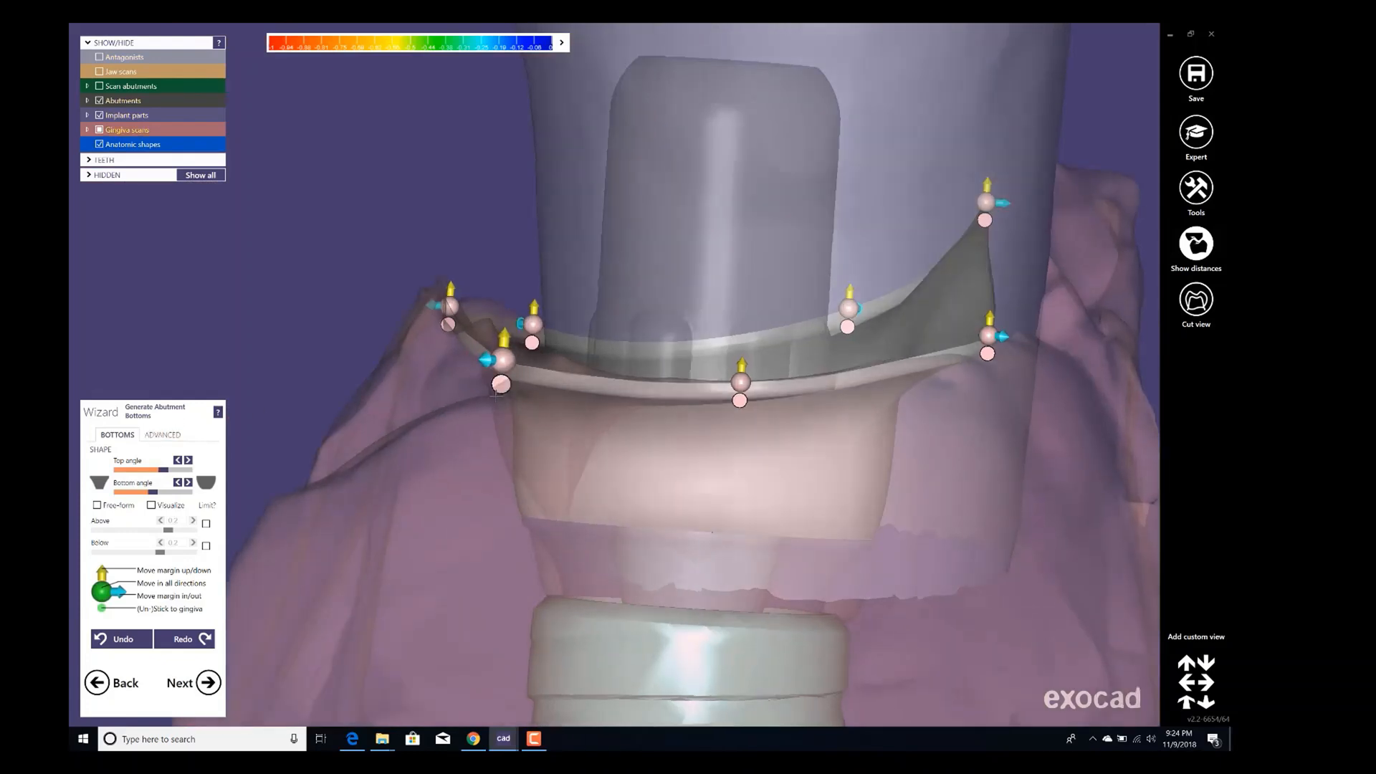
Reposition the abutment bottom's margin points on the near mesial side to follow the gingiva.
{"action": "left_click_drag", "start_coordinate": [497, 393], "coordinate": [502, 393]}
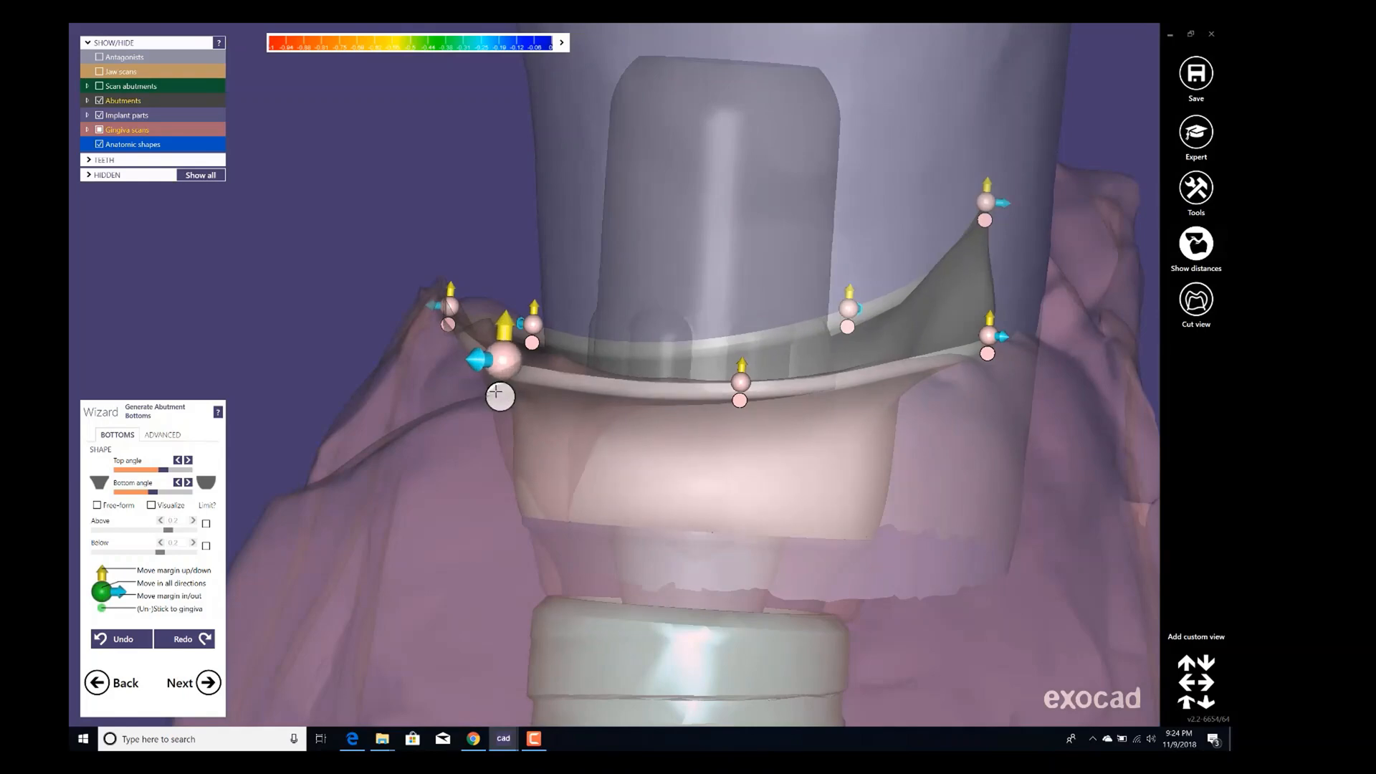
{"action": "left_click", "coordinate": [499, 392]}
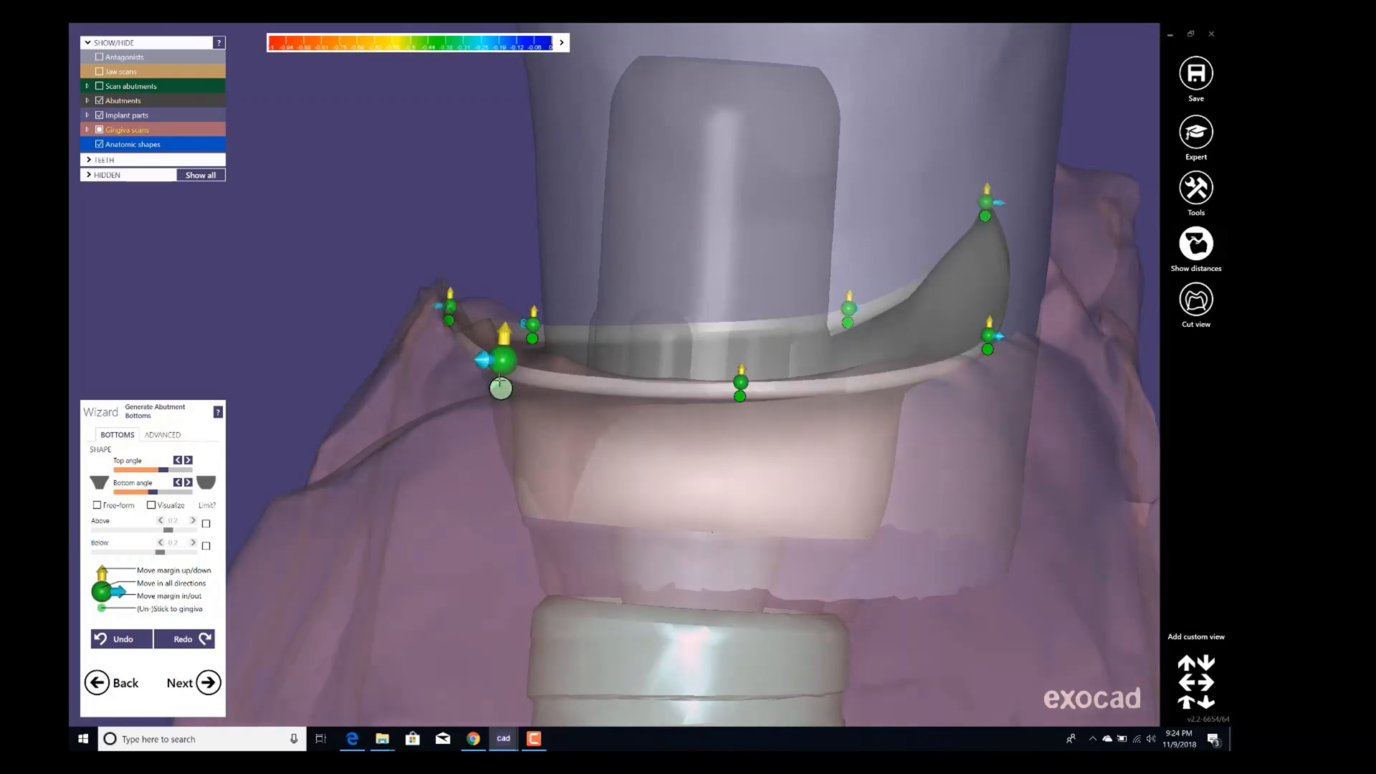
{"action": "mouse_move", "coordinate": [505, 339]}
{"action": "left_mouse_down"}
{"action": "mouse_move", "coordinate": [505, 280]}
{"action": "mouse_move", "coordinate": [504, 331]}
{"action": "left_mouse_up"}
{"action": "right_click_drag", "start_coordinate": [505, 330], "coordinate": [450, 347]}
{"action": "mouse_move", "coordinate": [544, 340]}
{"action": "left_mouse_down"}
{"action": "mouse_move", "coordinate": [507, 344]}
{"action": "mouse_move", "coordinate": [523, 344]}
{"action": "left_mouse_up"}
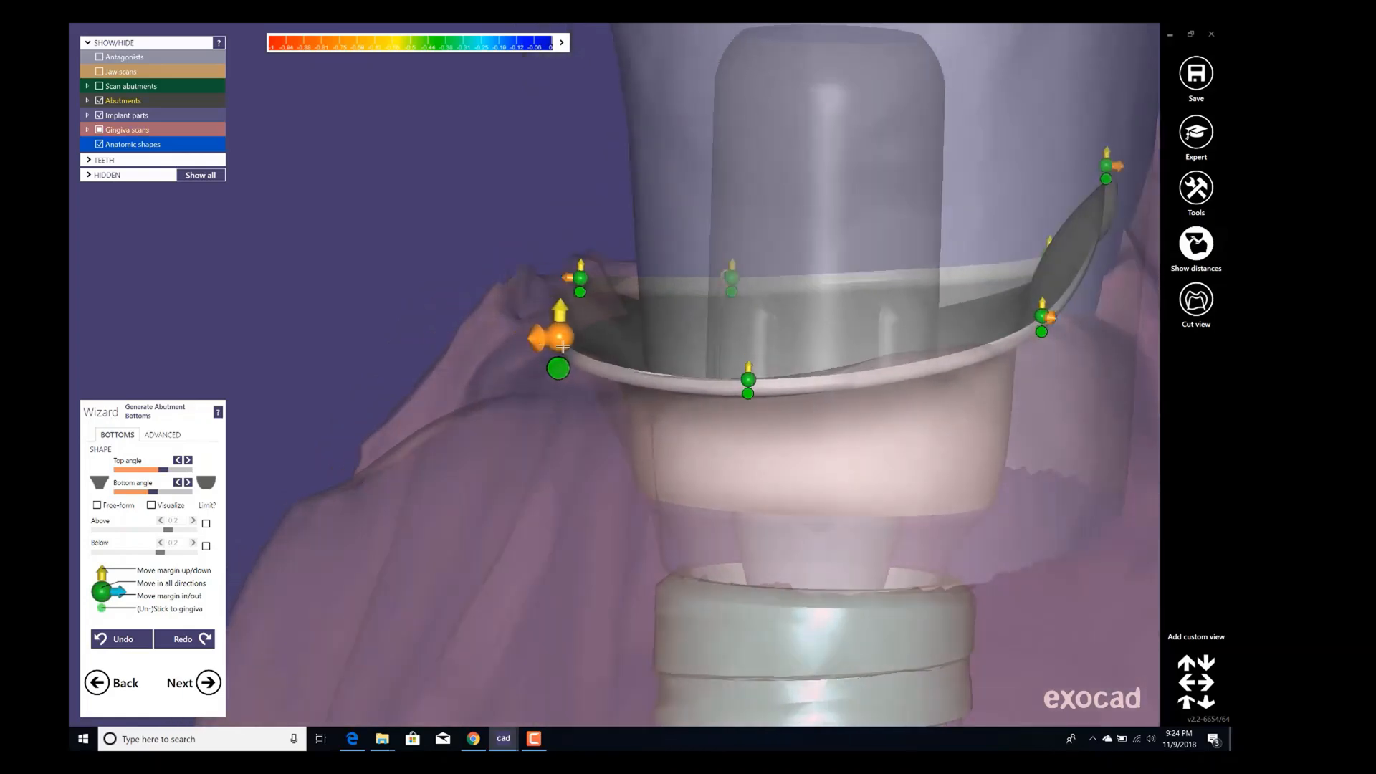
Lower the distal margin point of the abutment bottom toward the gingiva.
{"action": "scroll", "coordinate": [672, 358], "scroll_direction": "down", "scroll_amount": 2}
{"action": "right_click_drag", "start_coordinate": [671, 358], "coordinate": [678, 354]}
{"action": "scroll", "coordinate": [678, 354], "scroll_direction": "up", "scroll_amount": 2}
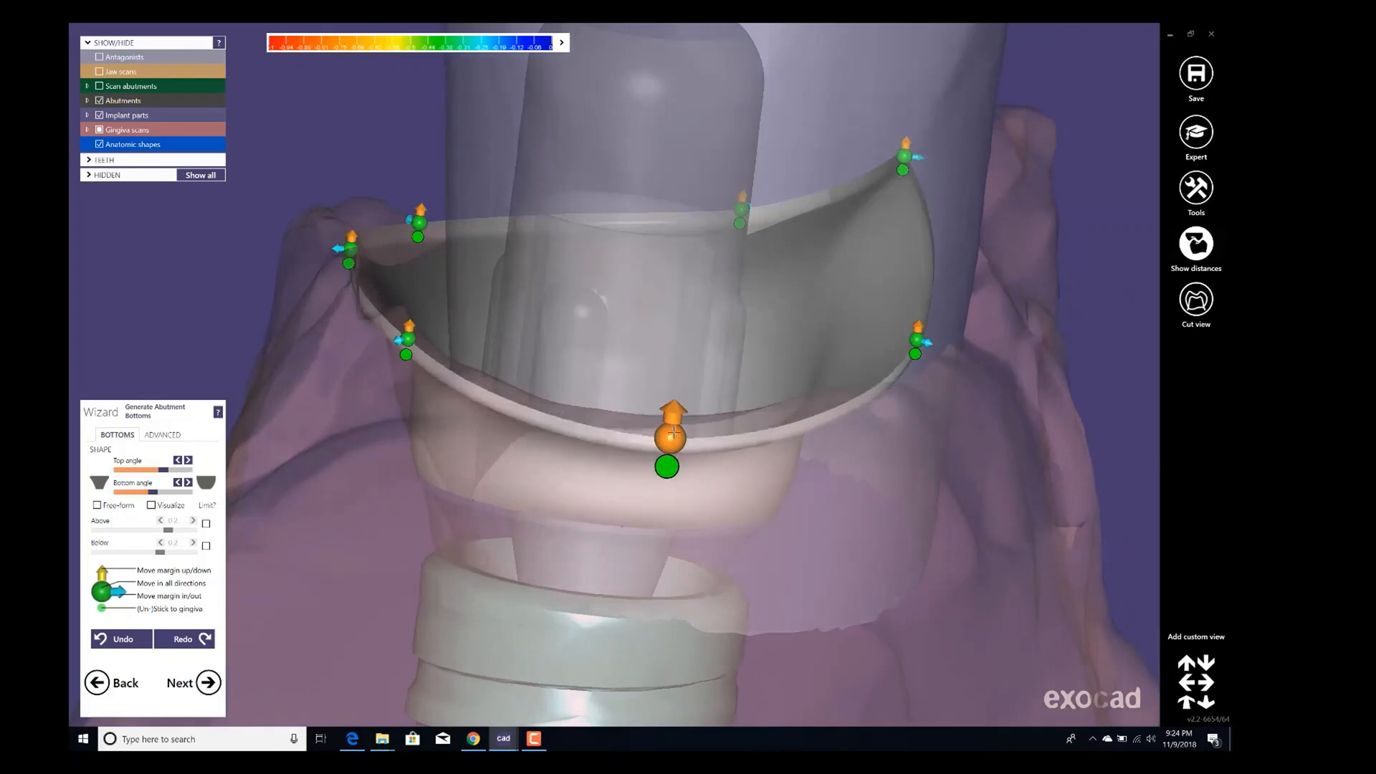
{"action": "scroll", "coordinate": [679, 403], "scroll_direction": "down", "scroll_amount": 3}
{"action": "scroll", "coordinate": [786, 347], "scroll_direction": "up", "scroll_amount": 2}
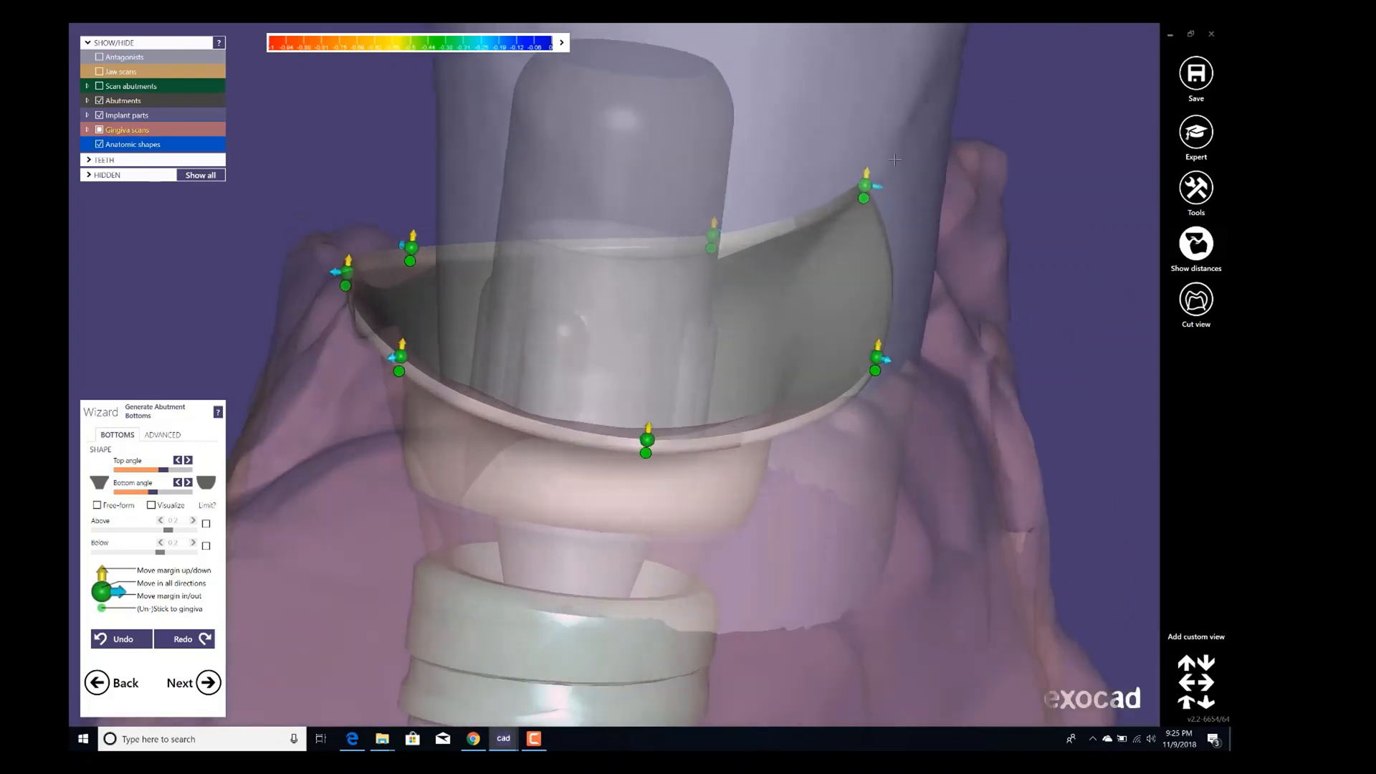
{"action": "left_click_drag", "start_coordinate": [865, 179], "coordinate": [865, 201]}
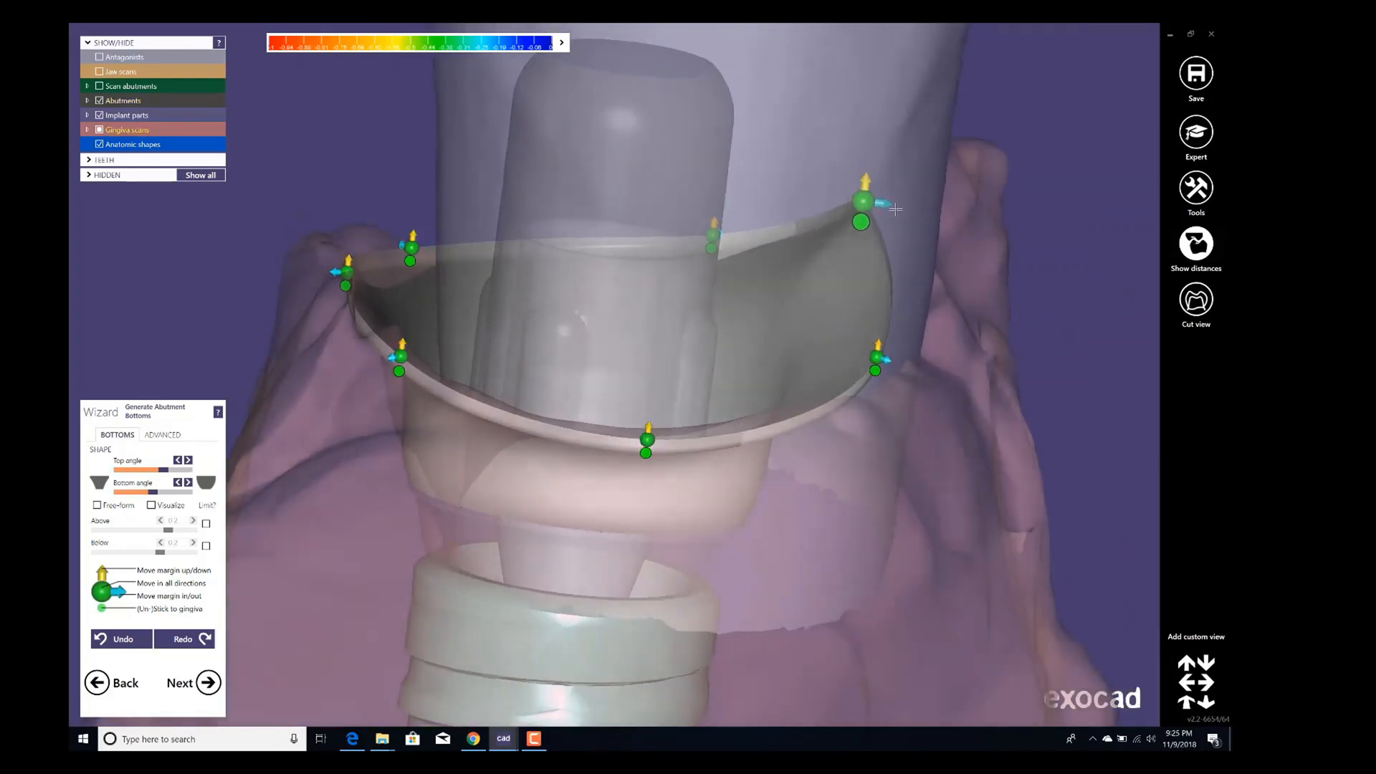
Adjust the top angle and bottom angle of the abutment bottom shape.
{"action": "scroll", "coordinate": [896, 211], "scroll_direction": "down", "scroll_amount": 2}
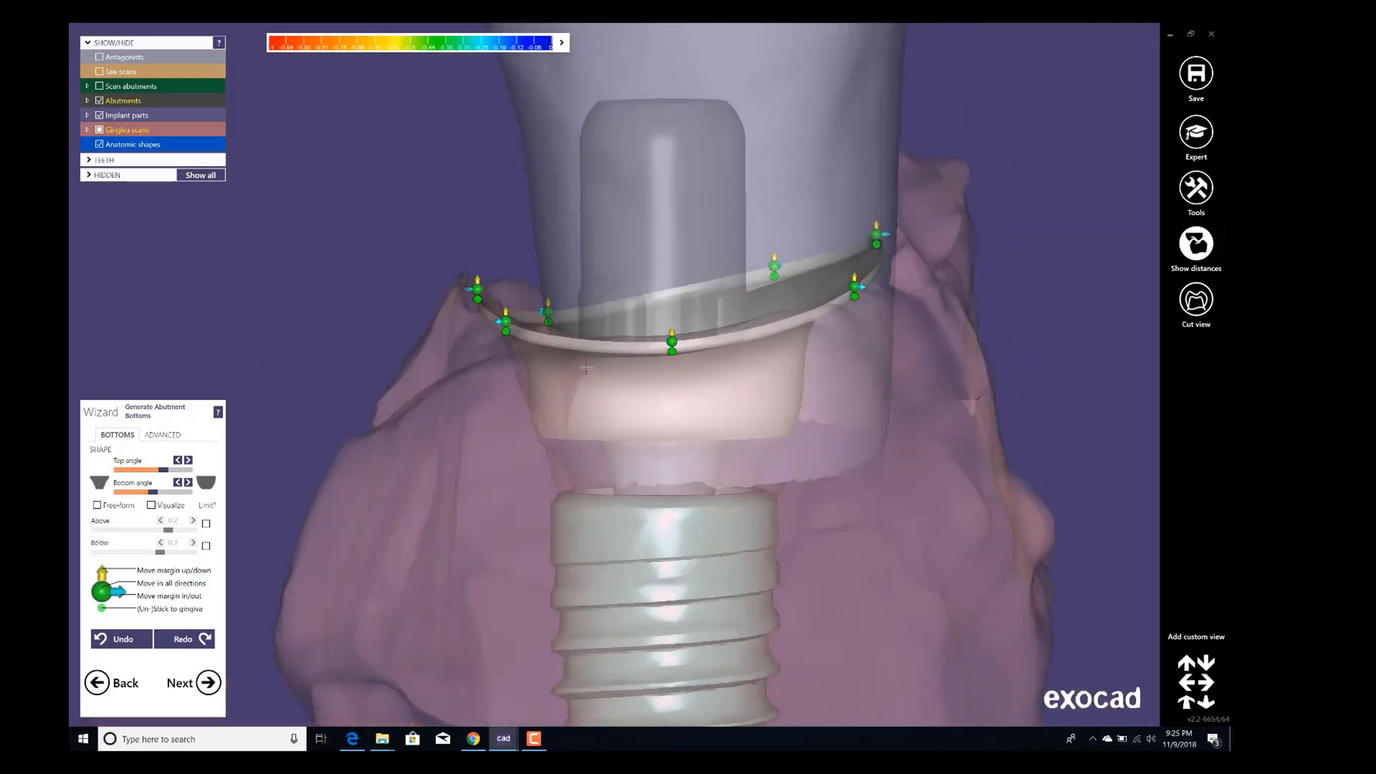
{"action": "scroll", "coordinate": [675, 393], "scroll_direction": "down", "scroll_amount": 3}
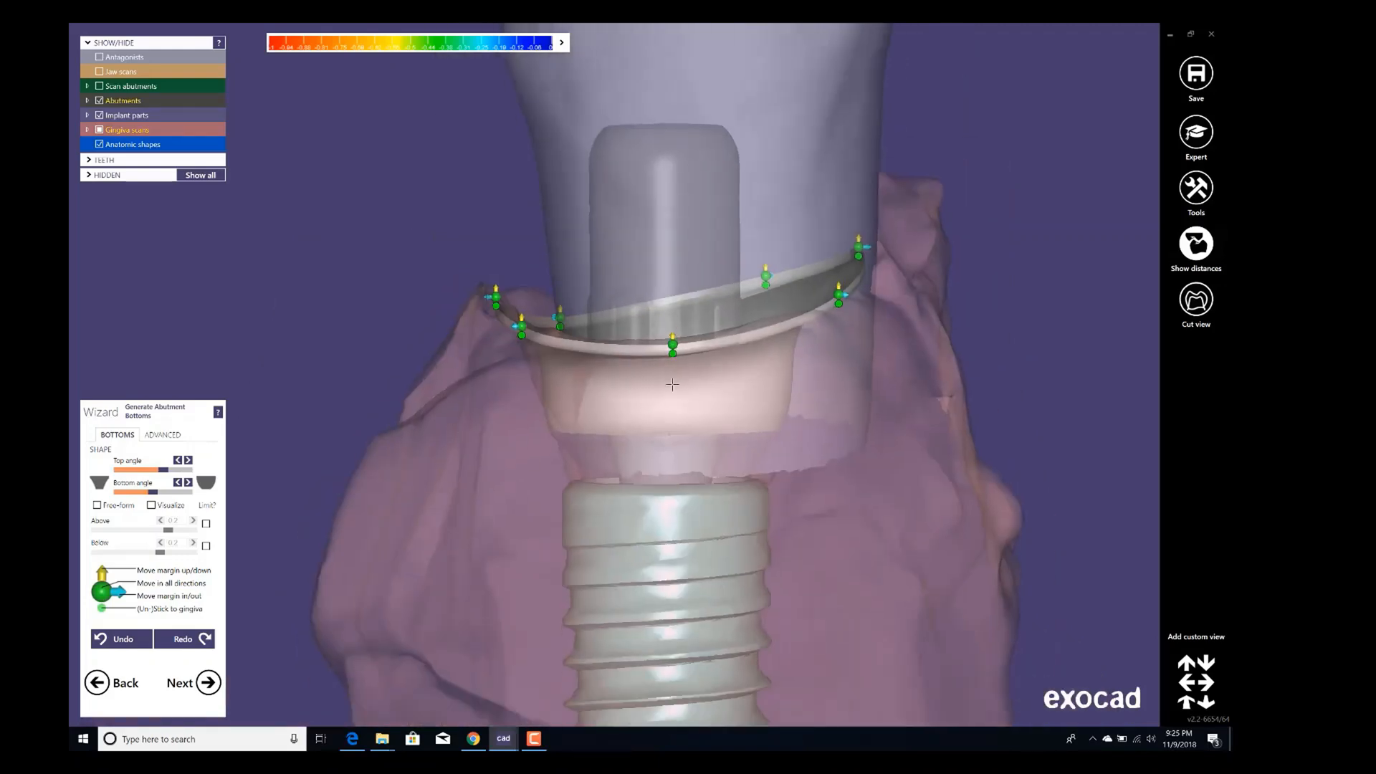
{"action": "middle_click", "coordinate": [674, 393]}
{"action": "scroll", "coordinate": [551, 401], "scroll_direction": "up", "scroll_amount": 2}
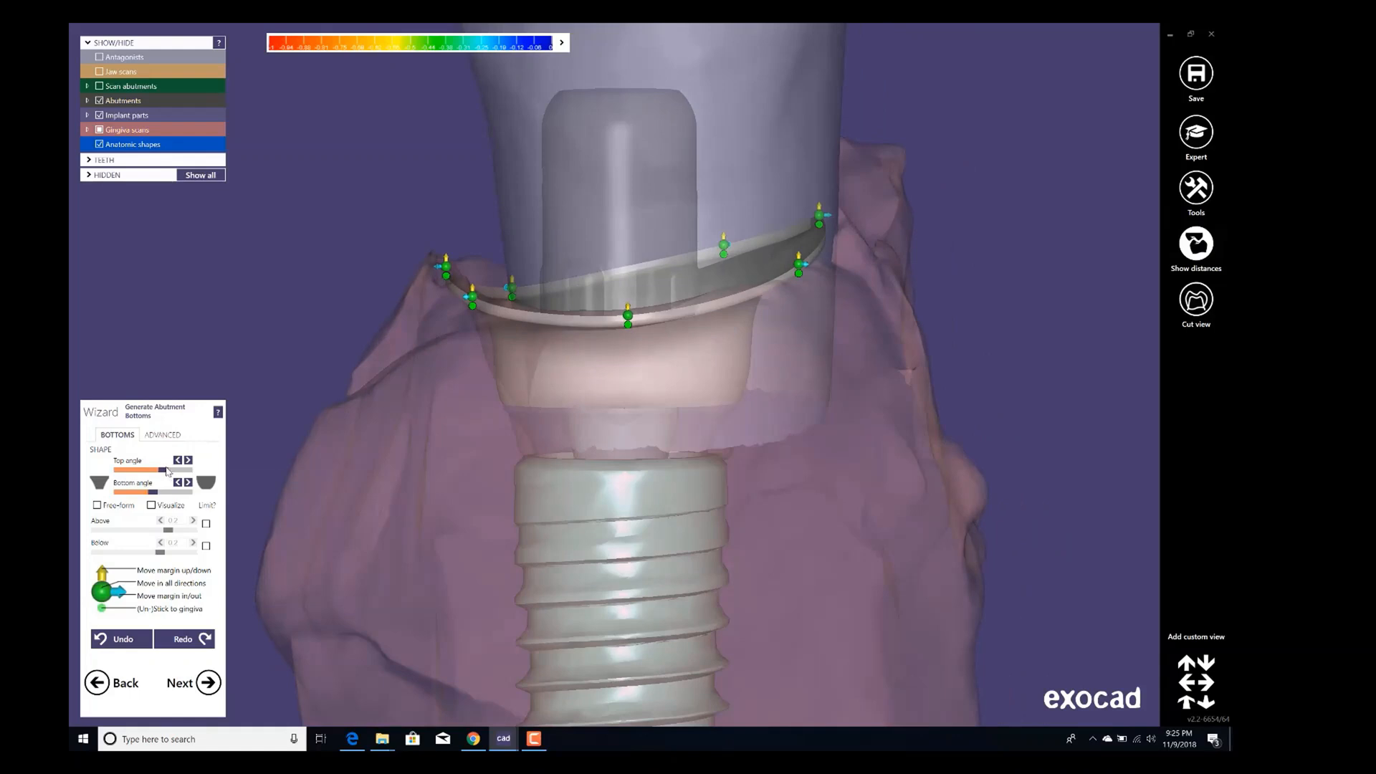
{"action": "left_click_drag", "start_coordinate": [170, 470], "coordinate": [214, 460]}
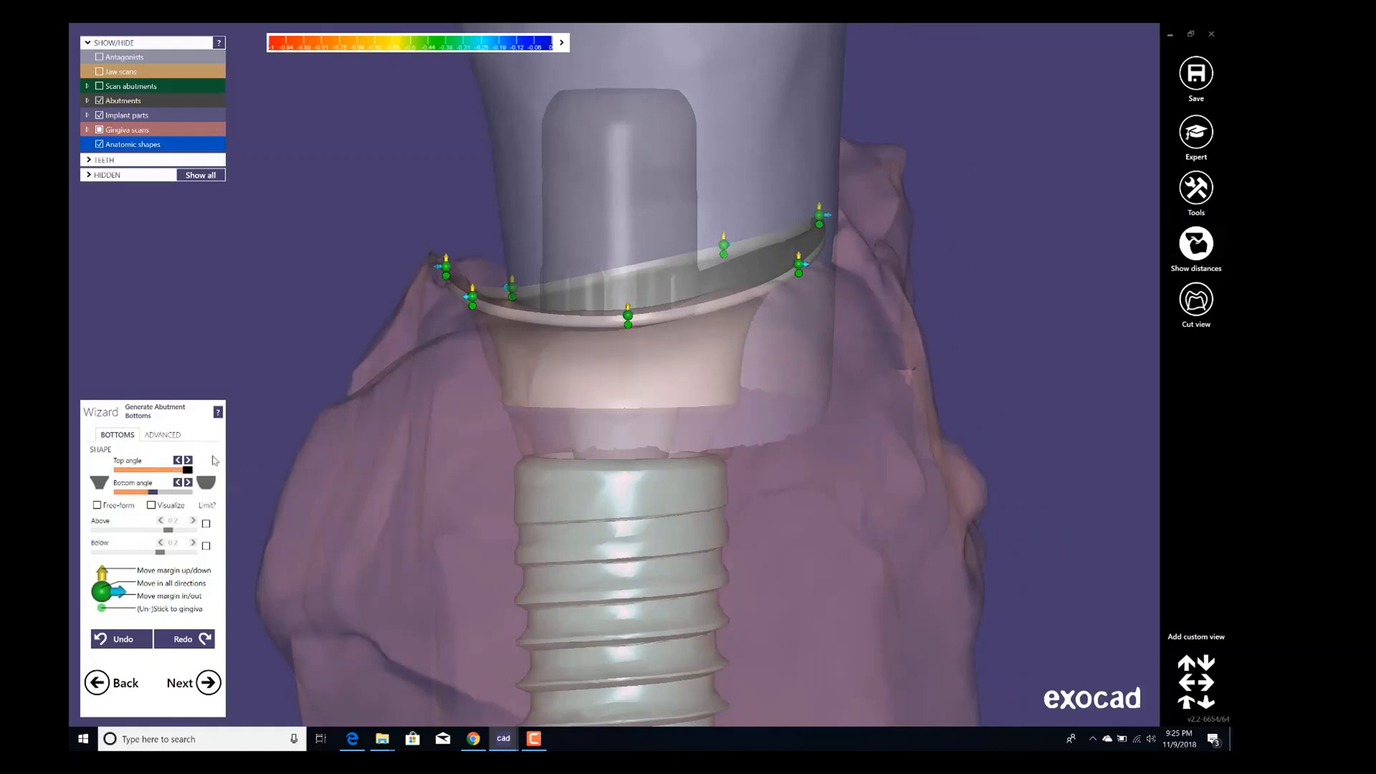
{"action": "mouse_move", "coordinate": [152, 492]}
{"action": "left_mouse_down"}
{"action": "mouse_move", "coordinate": [179, 487]}
{"action": "mouse_move", "coordinate": [148, 487]}
{"action": "mouse_move", "coordinate": [177, 471]}
{"action": "mouse_move", "coordinate": [126, 472]}
{"action": "mouse_move", "coordinate": [187, 491]}
{"action": "mouse_move", "coordinate": [136, 473]}
{"action": "mouse_move", "coordinate": [195, 466]}
{"action": "mouse_move", "coordinate": [187, 493]}
{"action": "mouse_move", "coordinate": [162, 496]}
{"action": "left_mouse_up"}
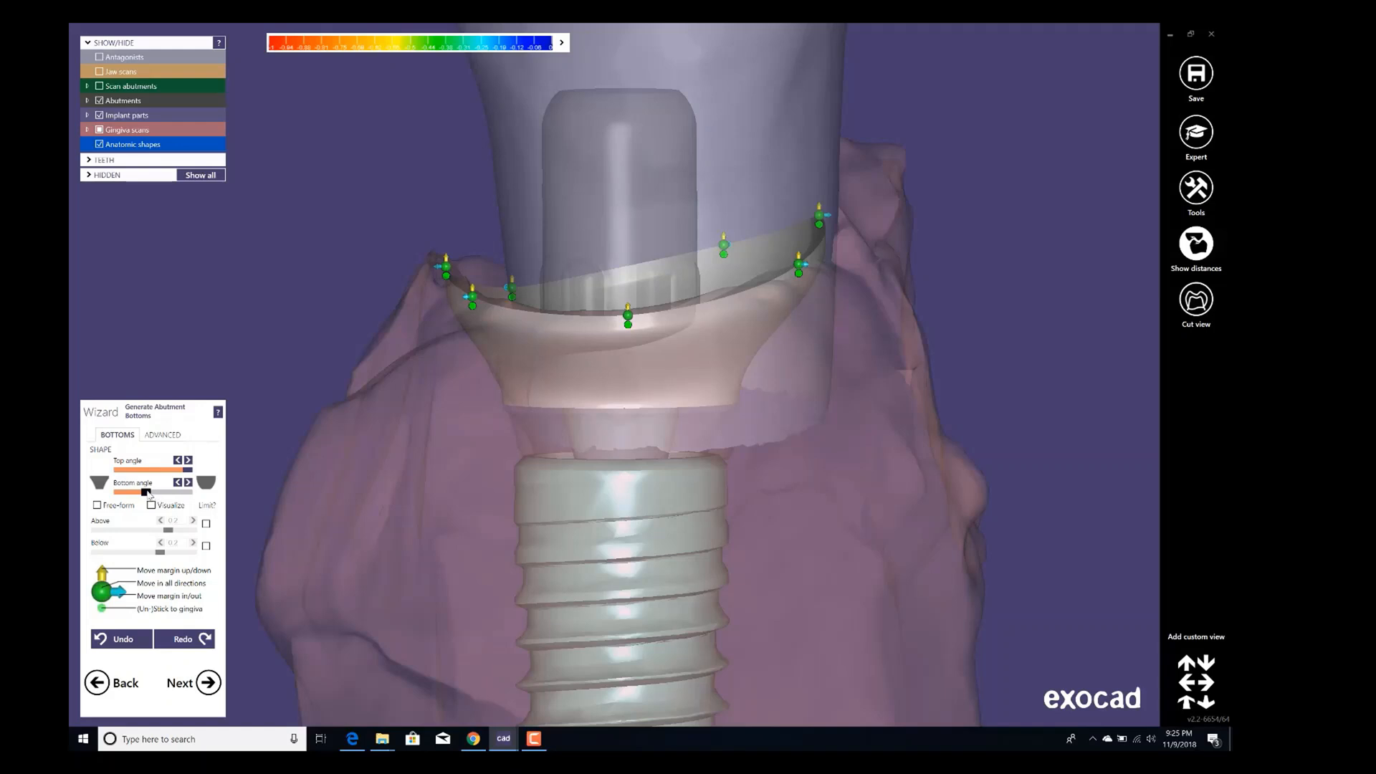
{"action": "left_click_drag", "start_coordinate": [187, 471], "coordinate": [163, 470]}
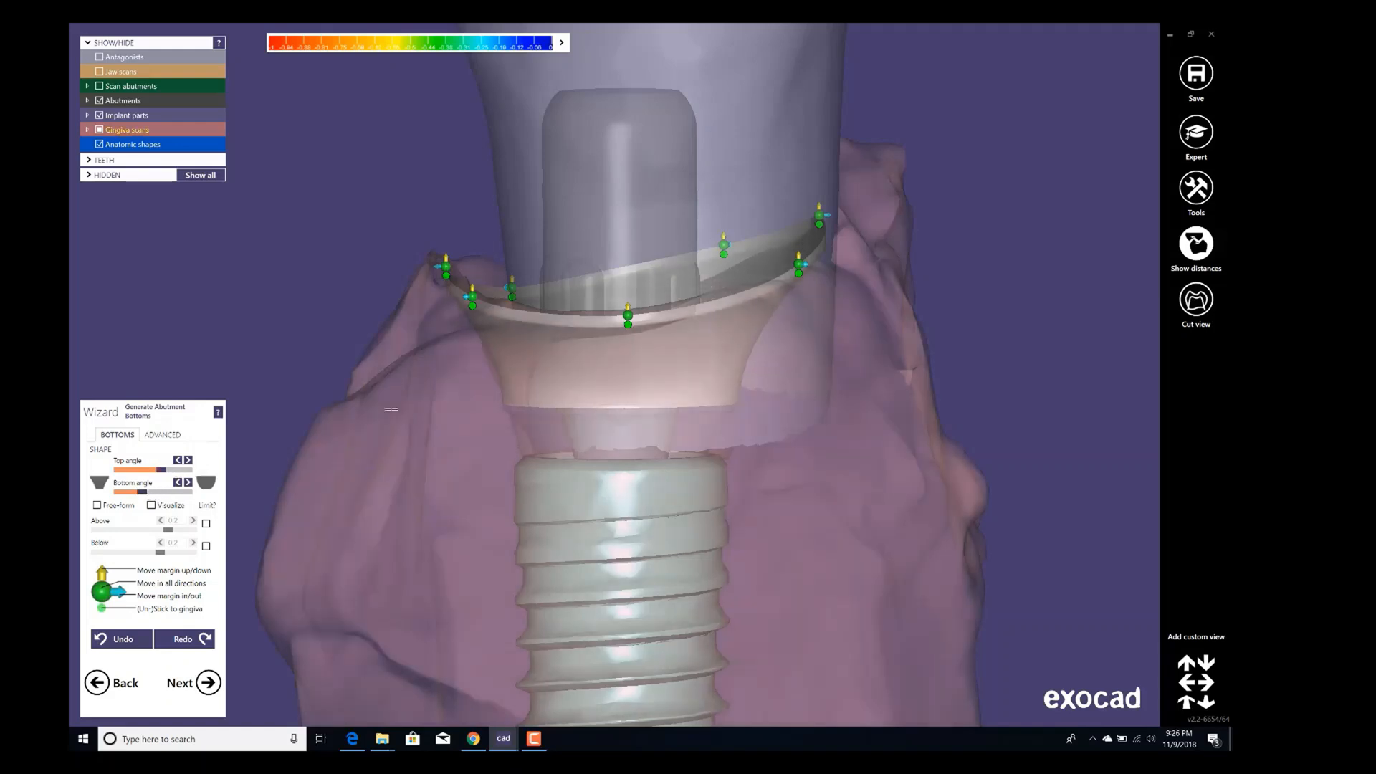
Open the advanced abutment bottom settings and set the profile border height to 0 mm.
{"action": "scroll", "coordinate": [445, 405], "scroll_direction": "down", "scroll_amount": 3}
{"action": "right_click_drag", "start_coordinate": [459, 404], "coordinate": [625, 373]}
{"action": "scroll", "coordinate": [632, 370], "scroll_direction": "up", "scroll_amount": 3}
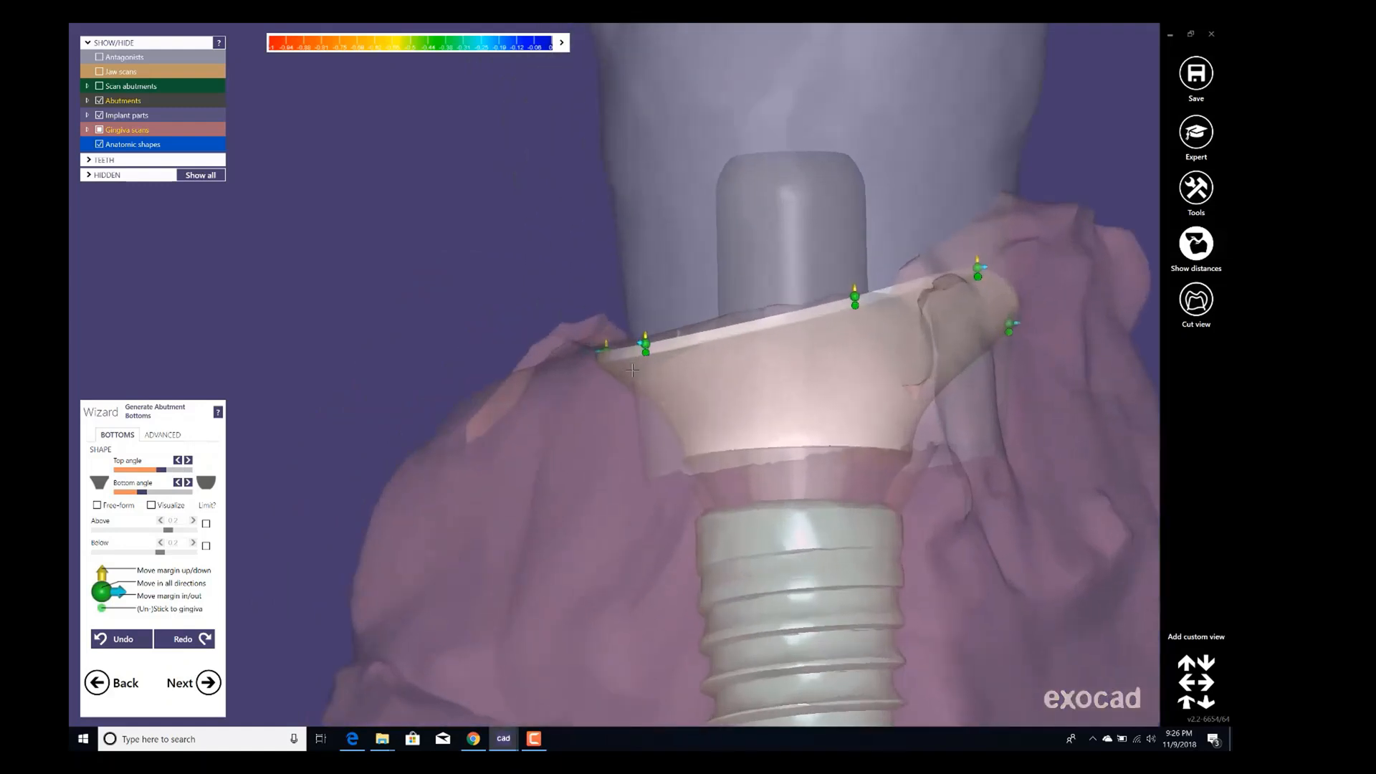
{"action": "left_click", "coordinate": [158, 435]}
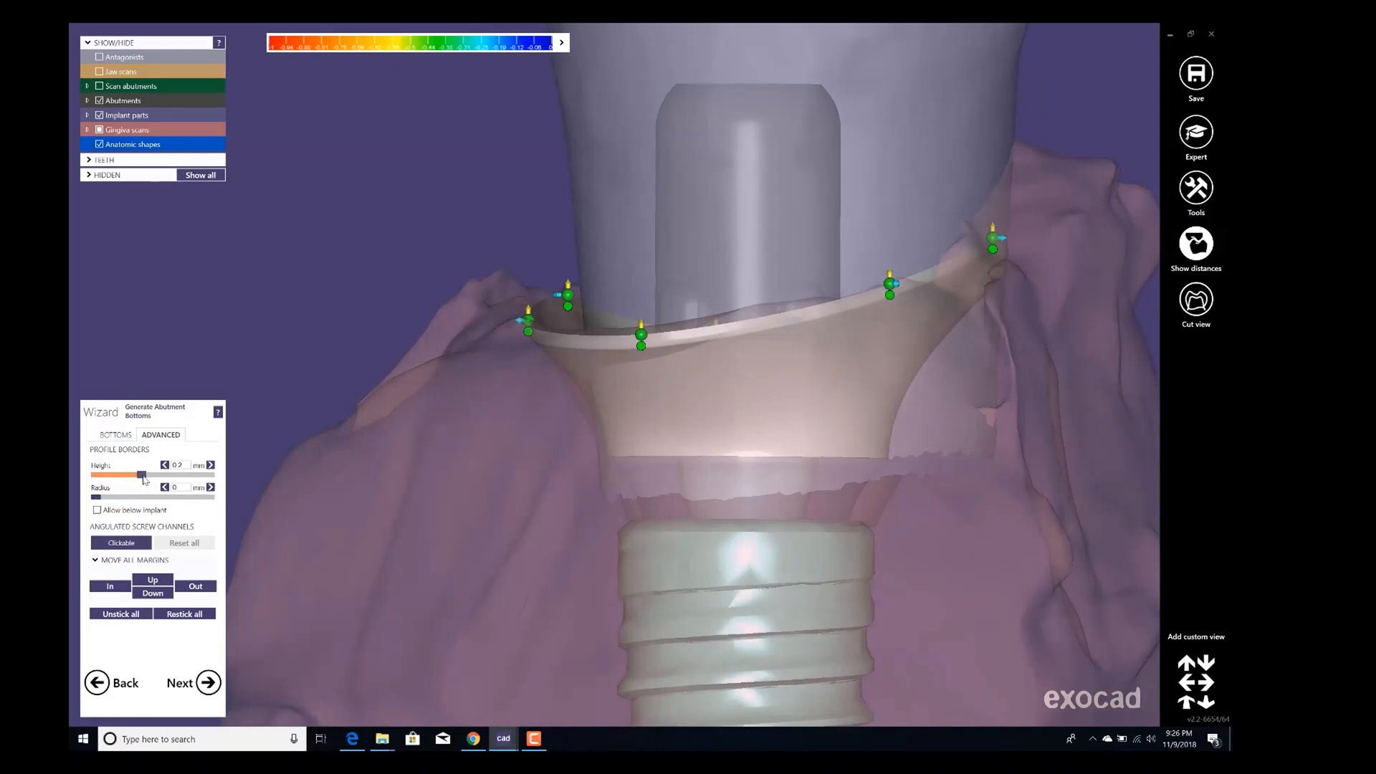
{"action": "left_click_drag", "start_coordinate": [143, 475], "coordinate": [115, 475]}
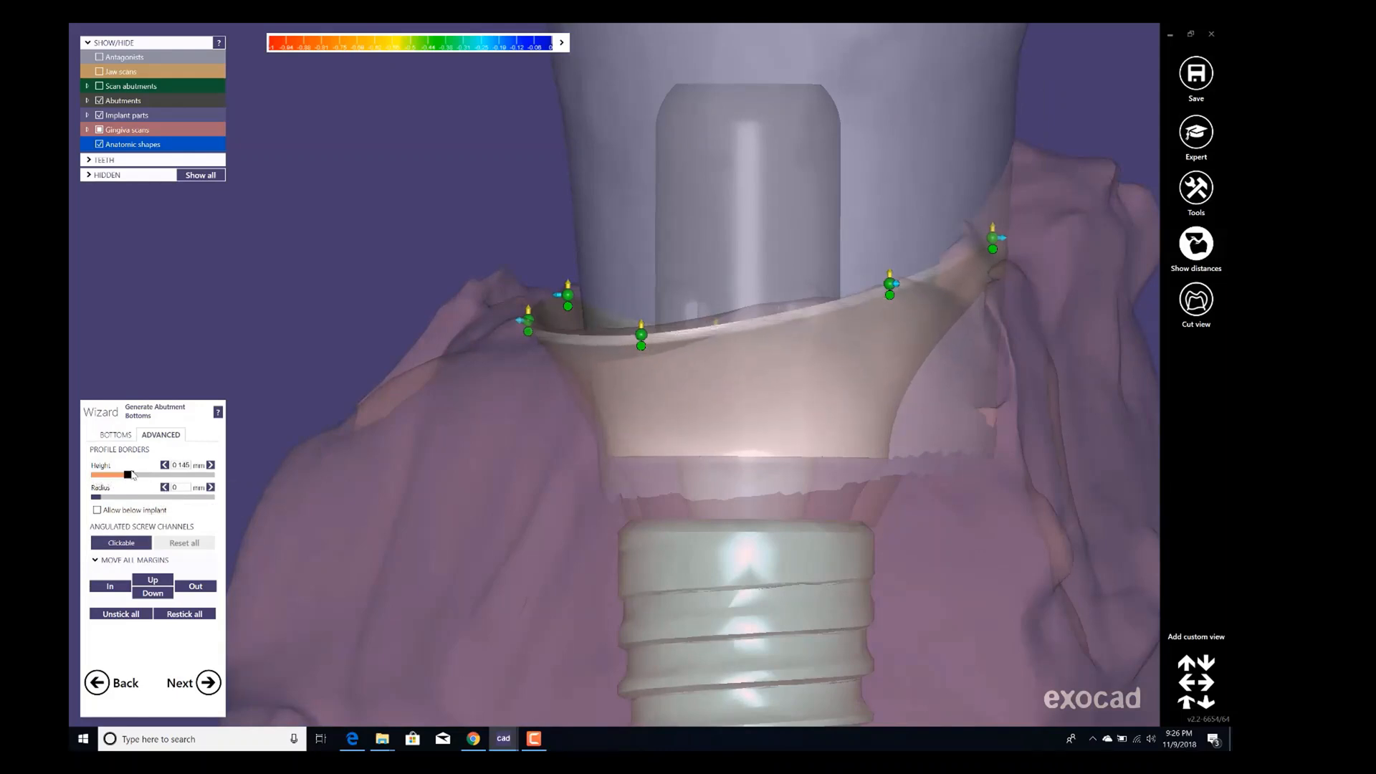
{"action": "right_click_drag", "start_coordinate": [401, 445], "coordinate": [630, 384]}
{"action": "scroll", "coordinate": [656, 235], "scroll_direction": "up", "scroll_amount": 3}
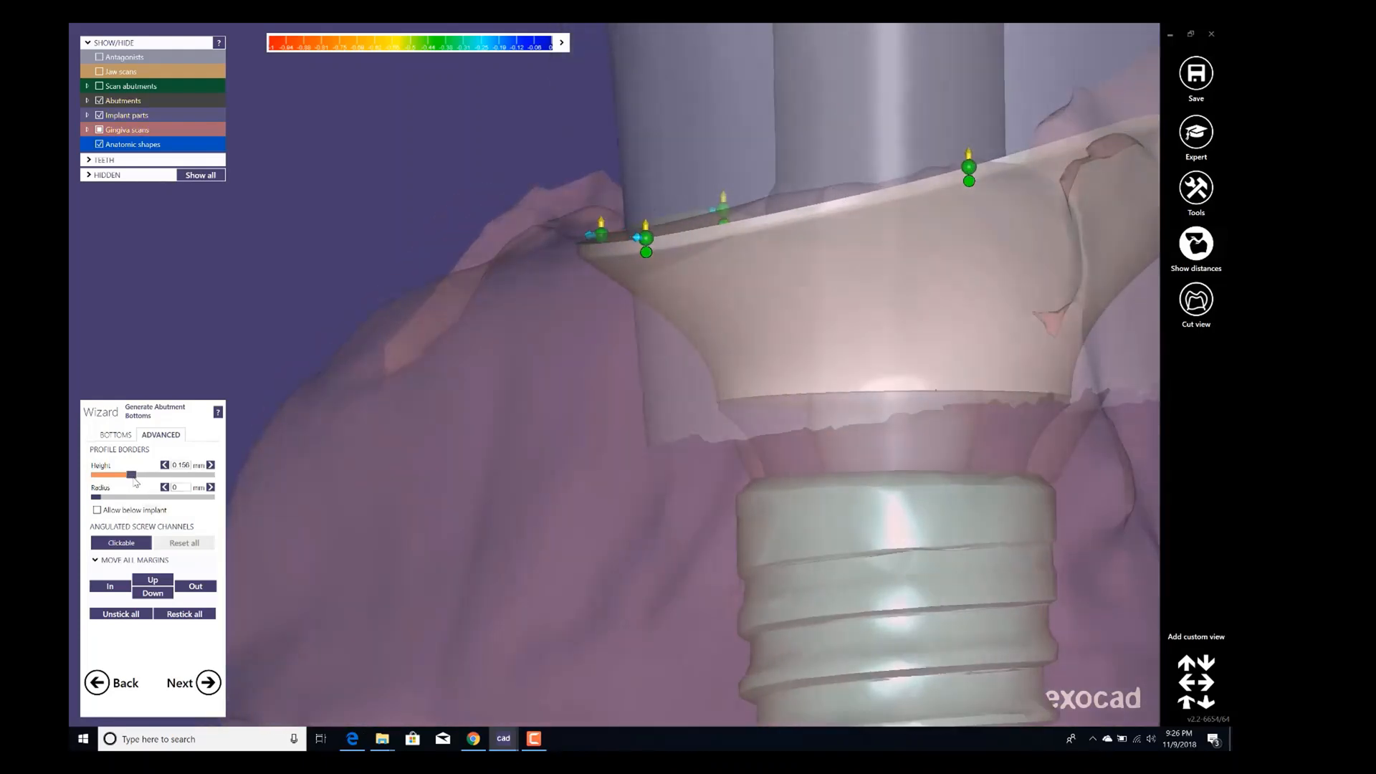
{"action": "left_click_drag", "start_coordinate": [131, 474], "coordinate": [92, 475]}
Check the abutment bottom from several angles and continue to the free-forming step.
{"action": "scroll", "coordinate": [502, 359], "scroll_direction": "down", "scroll_amount": 3}
{"action": "right_click_drag", "start_coordinate": [502, 358], "coordinate": [554, 366]}
{"action": "scroll", "coordinate": [554, 367], "scroll_direction": "up", "scroll_amount": 3}
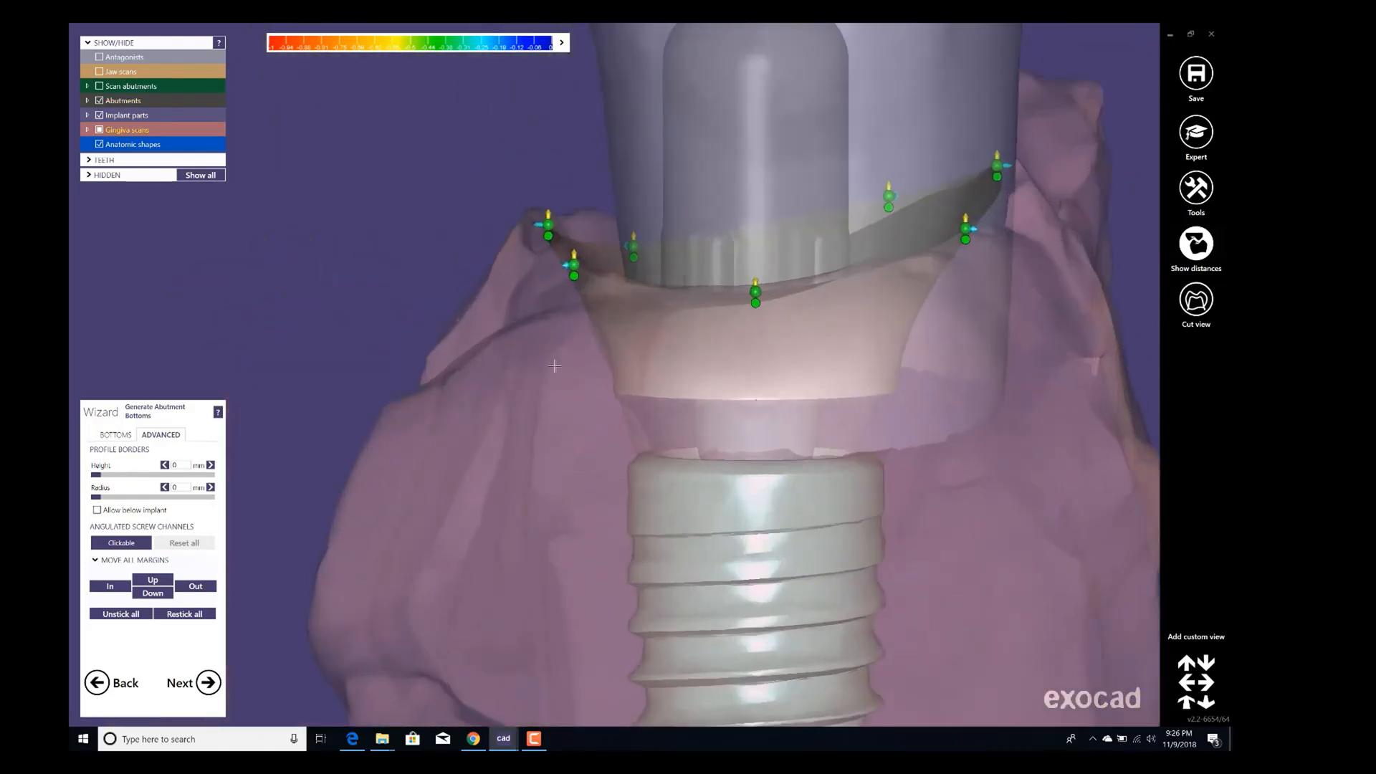
{"action": "scroll", "coordinate": [554, 366], "scroll_direction": "down", "scroll_amount": 2}
{"action": "right_click_drag", "start_coordinate": [384, 338], "coordinate": [573, 358]}
{"action": "scroll", "coordinate": [604, 356], "scroll_direction": "up", "scroll_amount": 3}
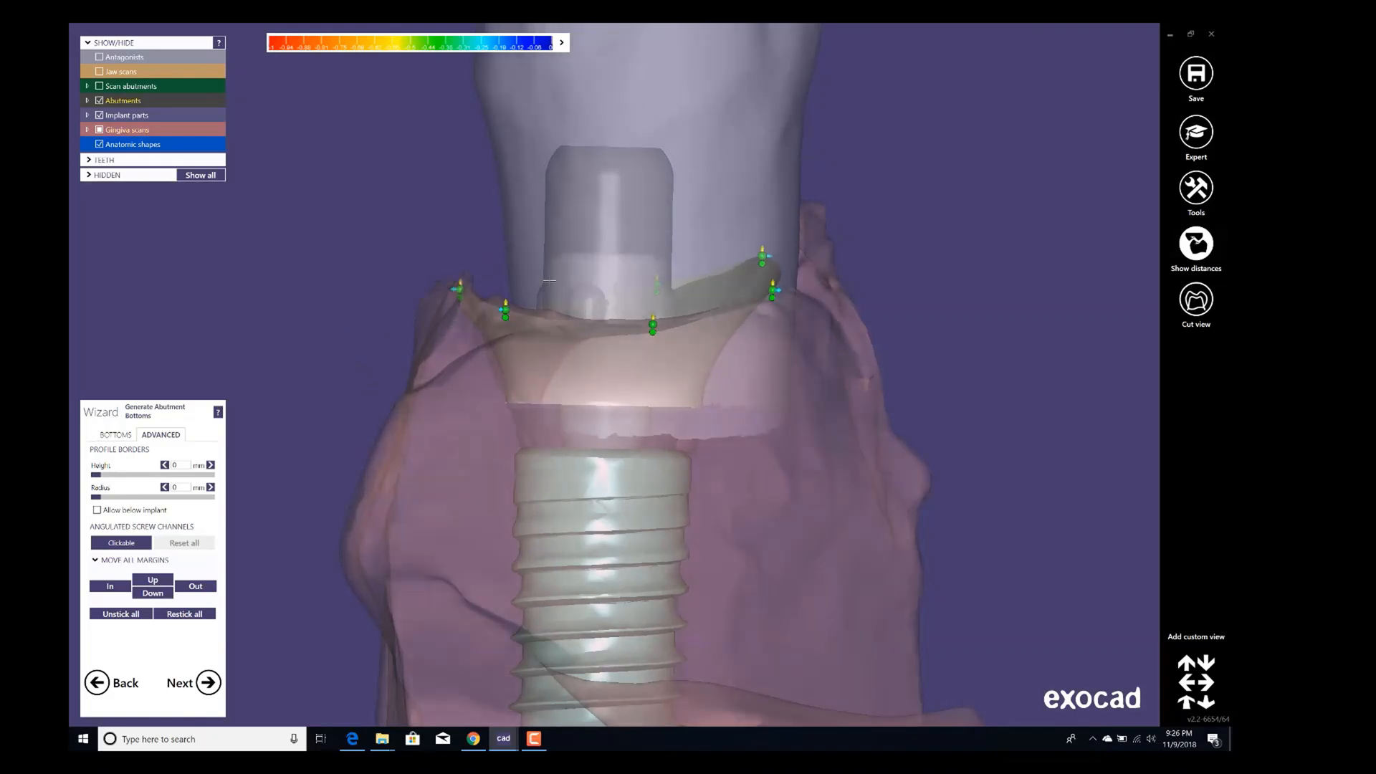
{"action": "scroll", "coordinate": [550, 281], "scroll_direction": "down", "scroll_amount": 1}
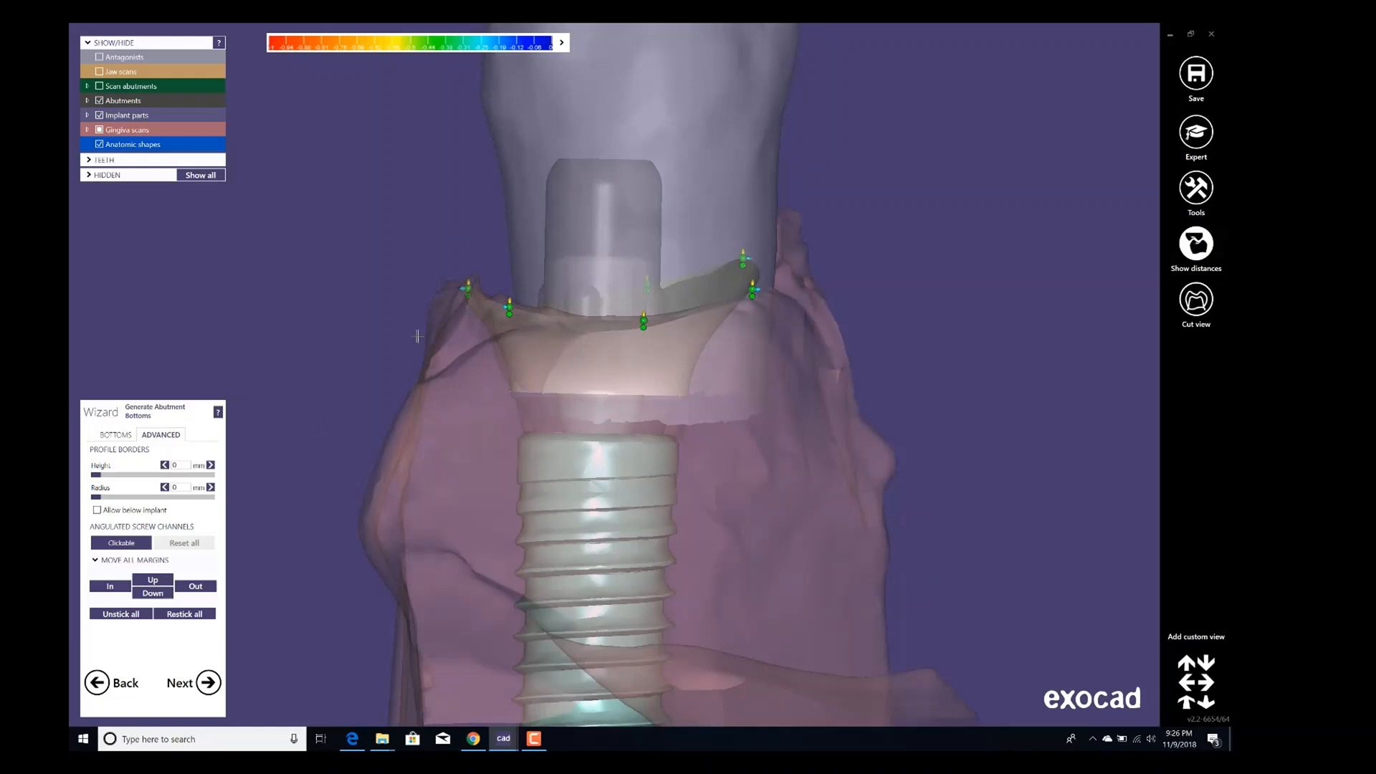
{"action": "left_click", "coordinate": [209, 684]}
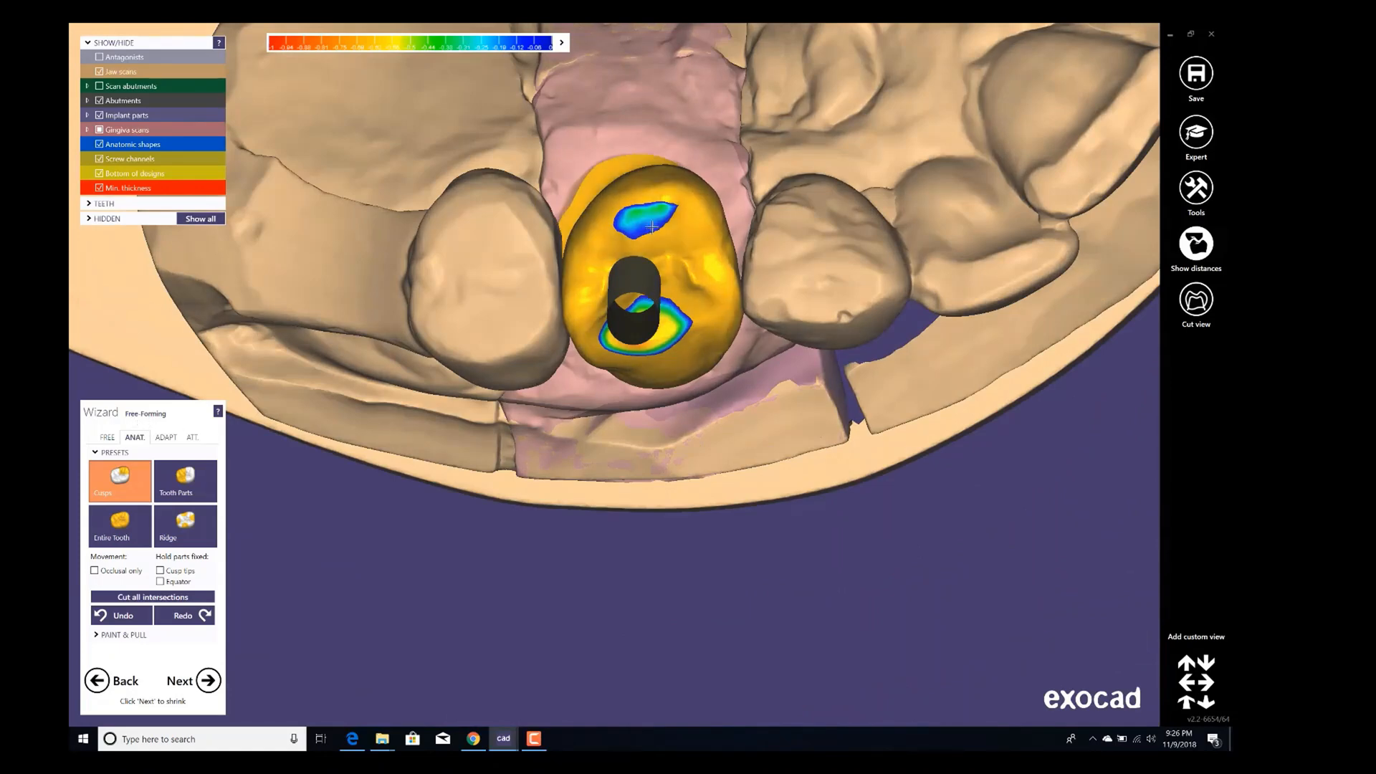
Examine the crown for tooth 24 from occlusal and buccal views.
{"action": "scroll", "coordinate": [652, 227], "scroll_direction": "down", "scroll_amount": 2}
{"action": "scroll", "coordinate": [640, 259], "scroll_direction": "down", "scroll_amount": 3}
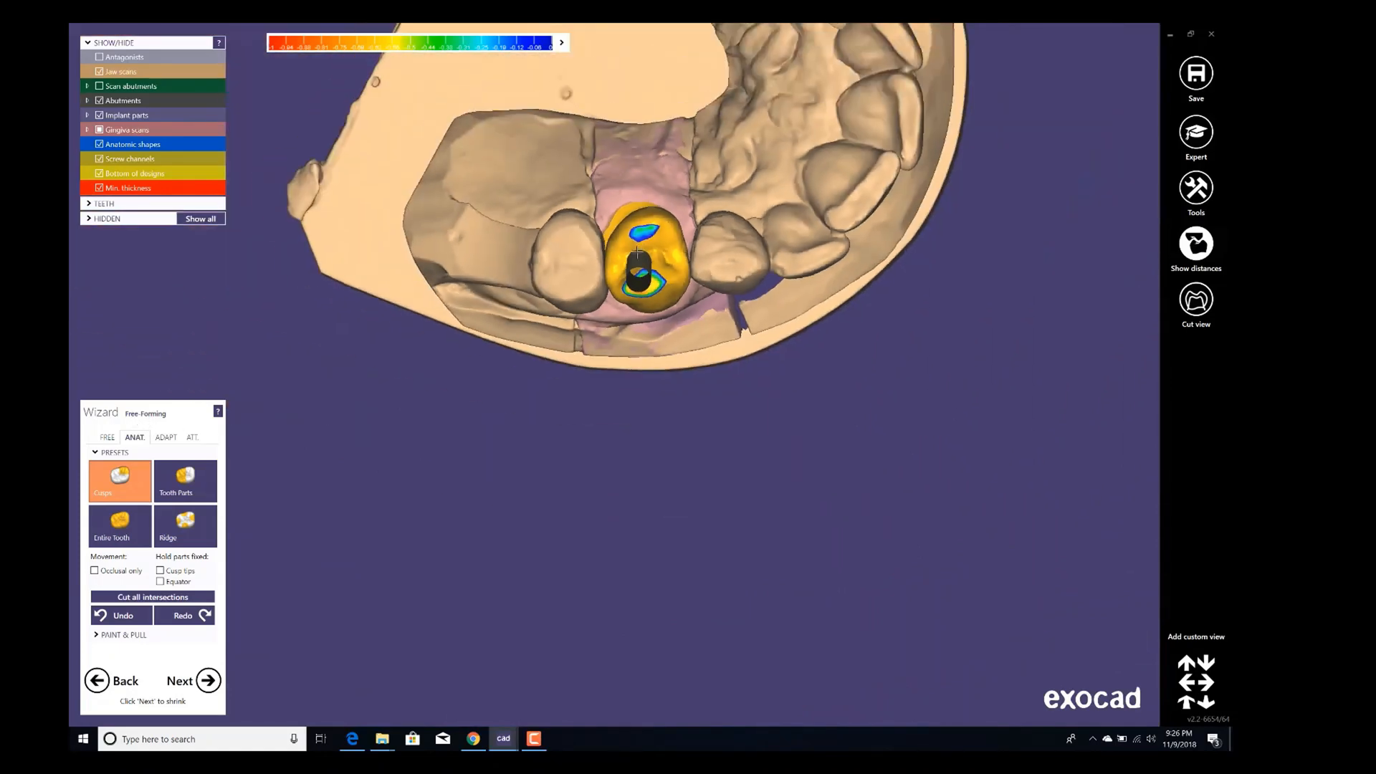
{"action": "middle_click", "coordinate": [640, 260]}
{"action": "right_click_drag", "start_coordinate": [640, 260], "coordinate": [615, 244]}
{"action": "scroll", "coordinate": [615, 244], "scroll_direction": "up", "scroll_amount": 3}
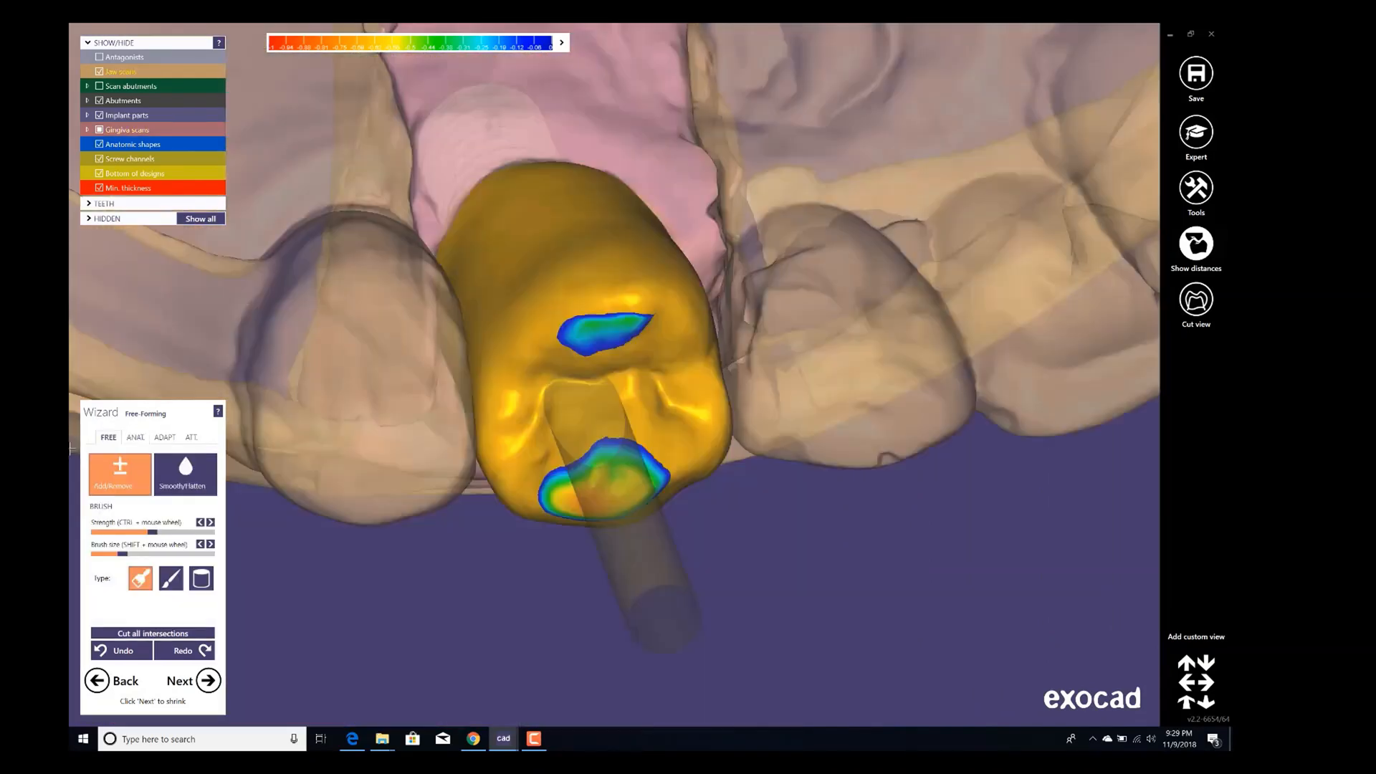
{"action": "scroll", "coordinate": [369, 510], "scroll_direction": "down", "scroll_amount": 1}
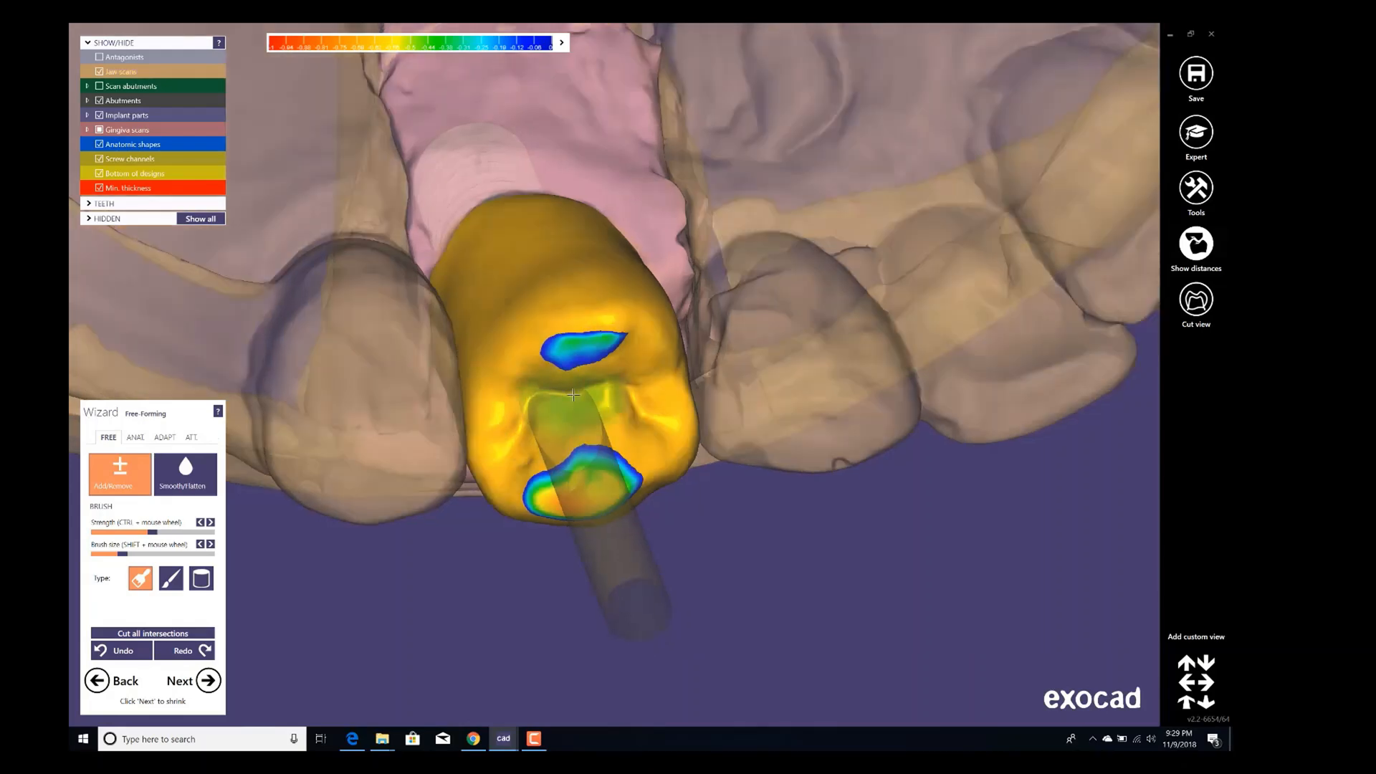
{"action": "mouse_move", "coordinate": [609, 404]}
{"action": "right_mouse_down"}
{"action": "mouse_move", "coordinate": [607, 380]}
{"action": "mouse_move", "coordinate": [605, 405]}
{"action": "right_mouse_up"}
{"action": "scroll", "coordinate": [606, 423], "scroll_direction": "down", "scroll_amount": 3}
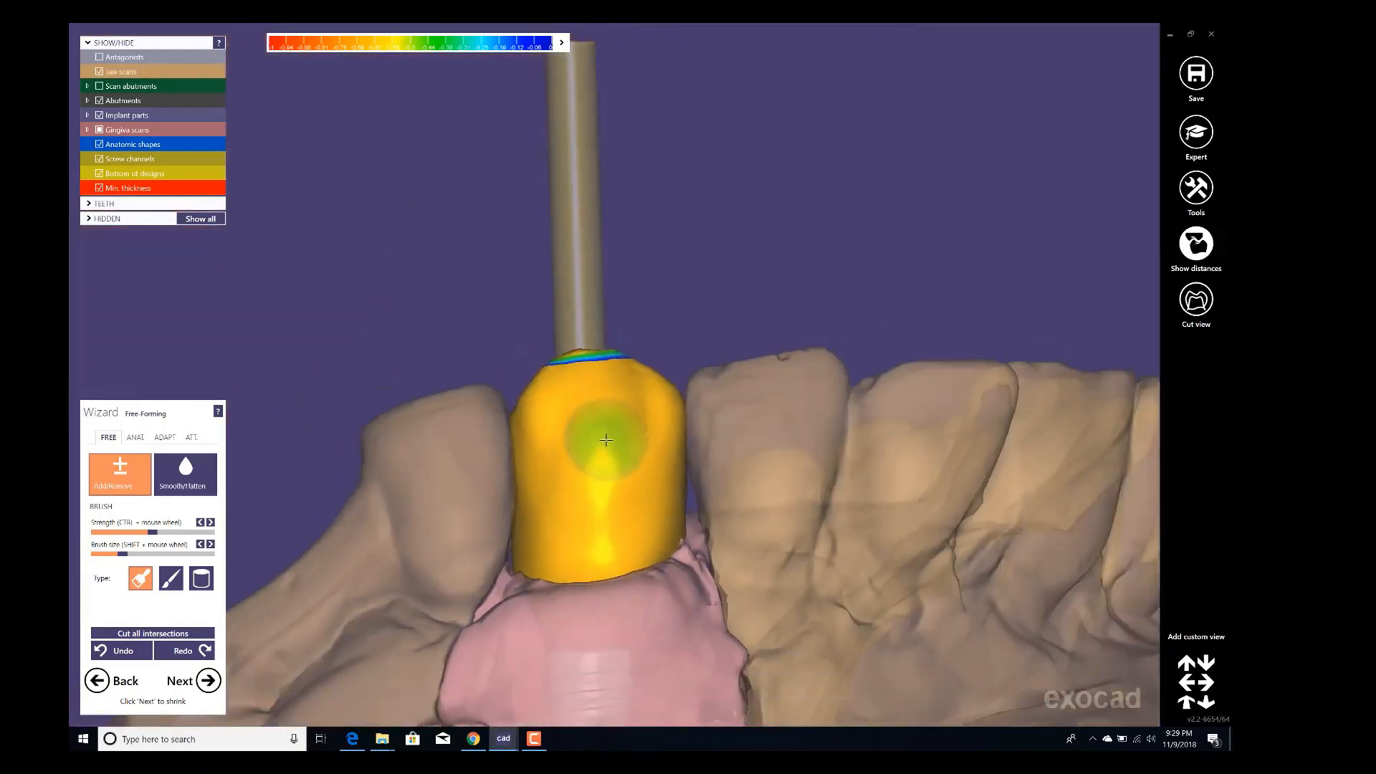
{"action": "middle_click", "coordinate": [605, 440]}
Cut the crown's intersections occlusally with the antagonist and approximally with the adjacent teeth.
{"action": "left_click", "coordinate": [213, 686]}
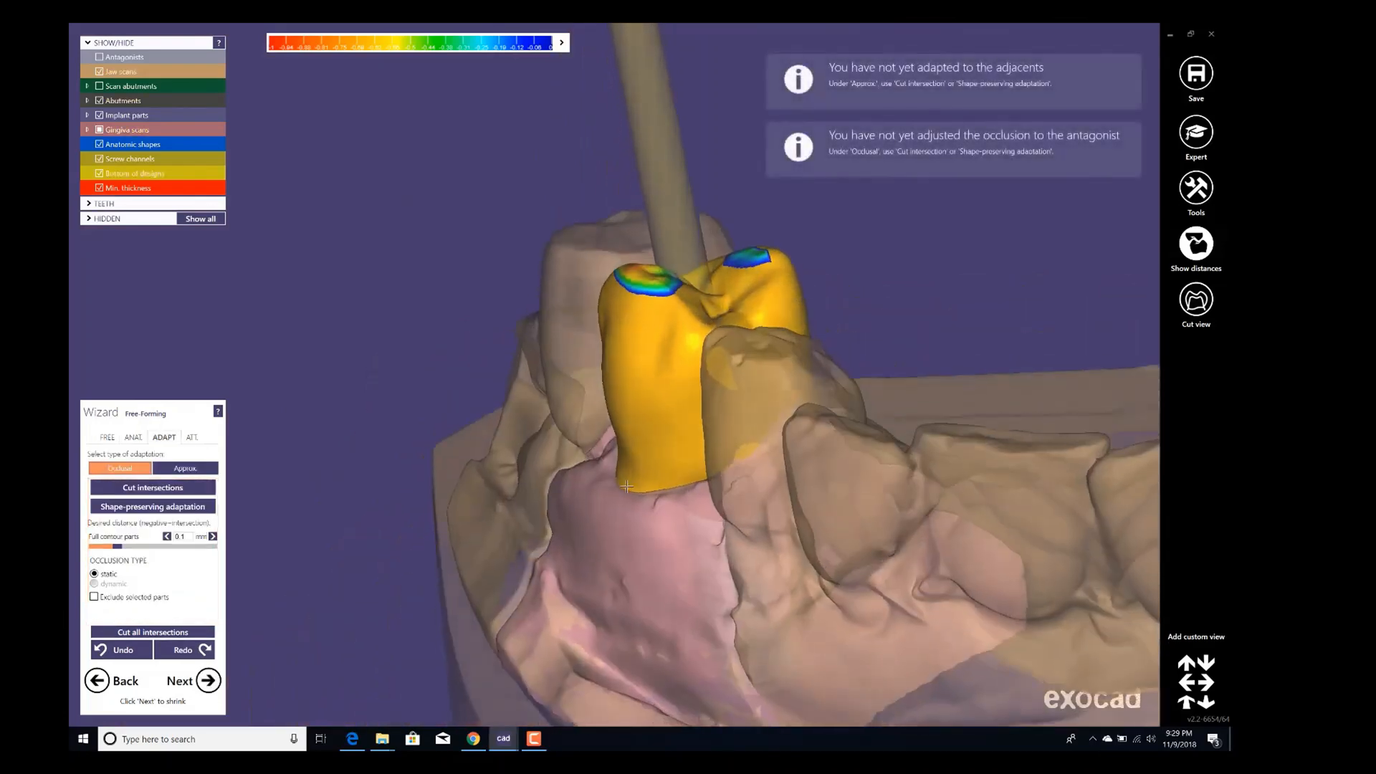
{"action": "left_click", "coordinate": [146, 495]}
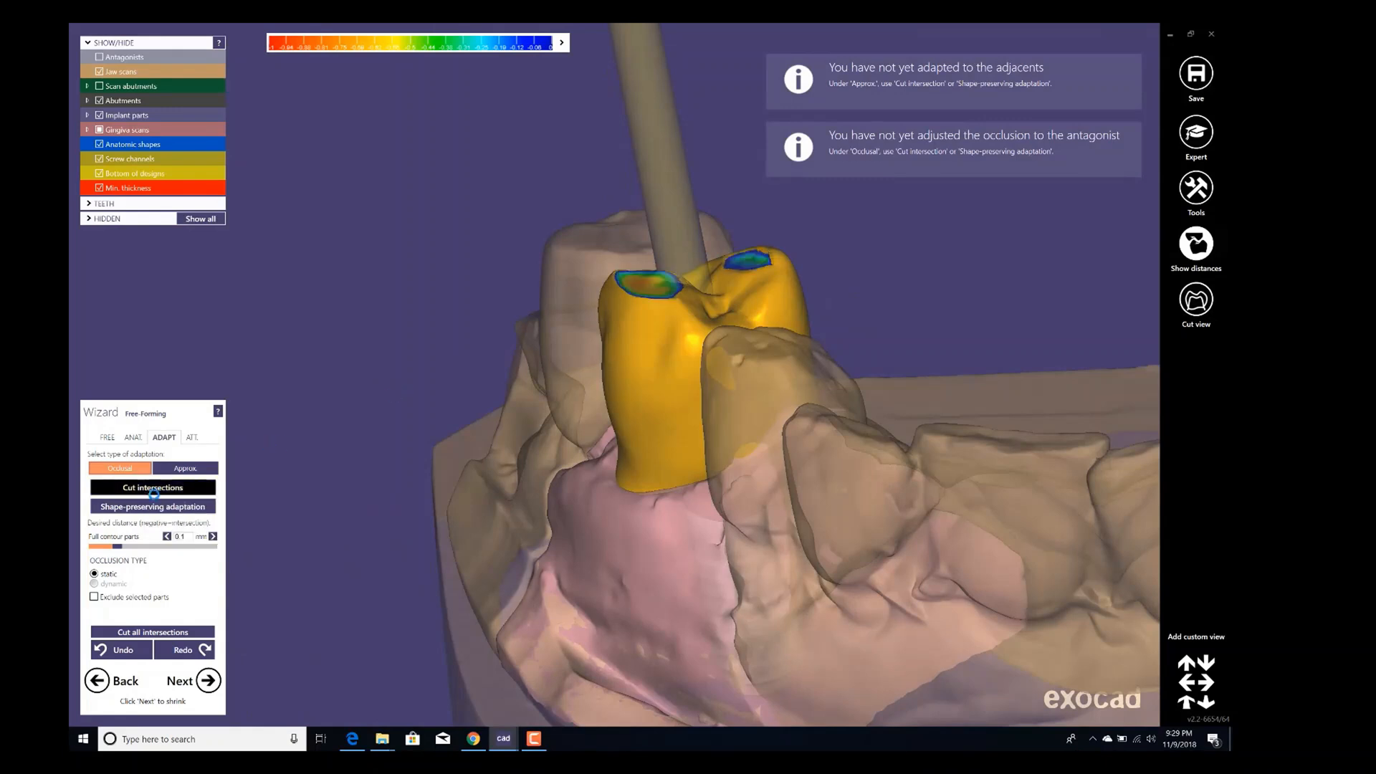
{"action": "left_click", "coordinate": [188, 468]}
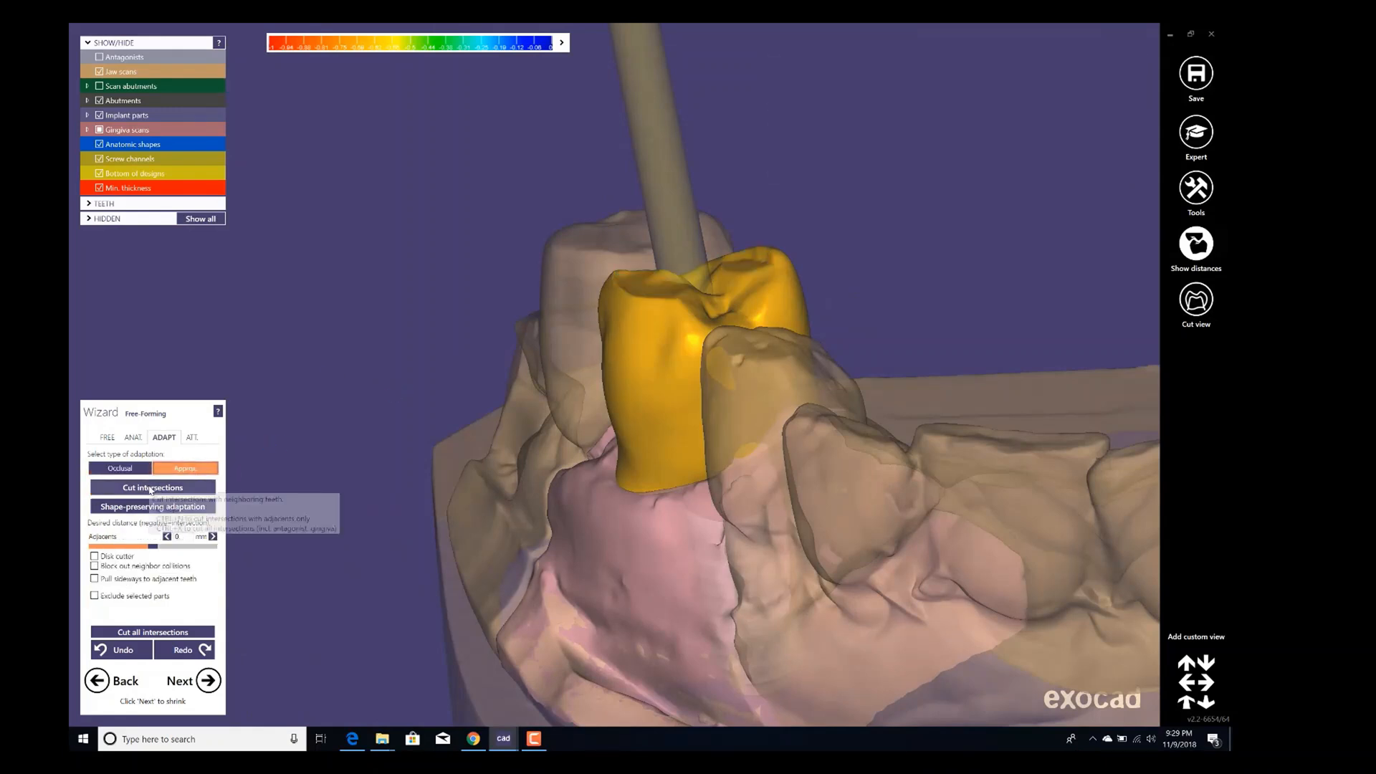
{"action": "left_click", "coordinate": [151, 489]}
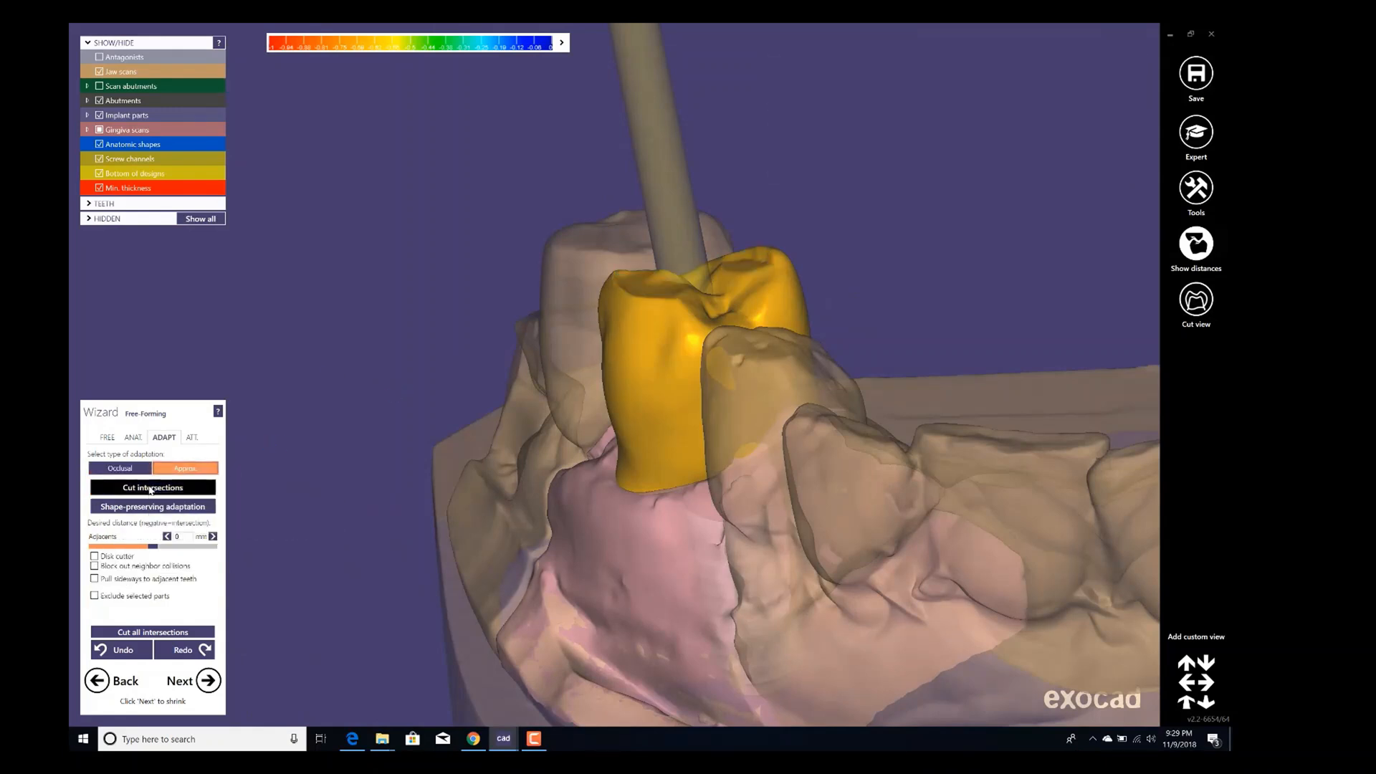
Advance to the shrinking step and enable excluding selected parts from shrinking.
{"action": "left_click", "coordinate": [209, 681]}
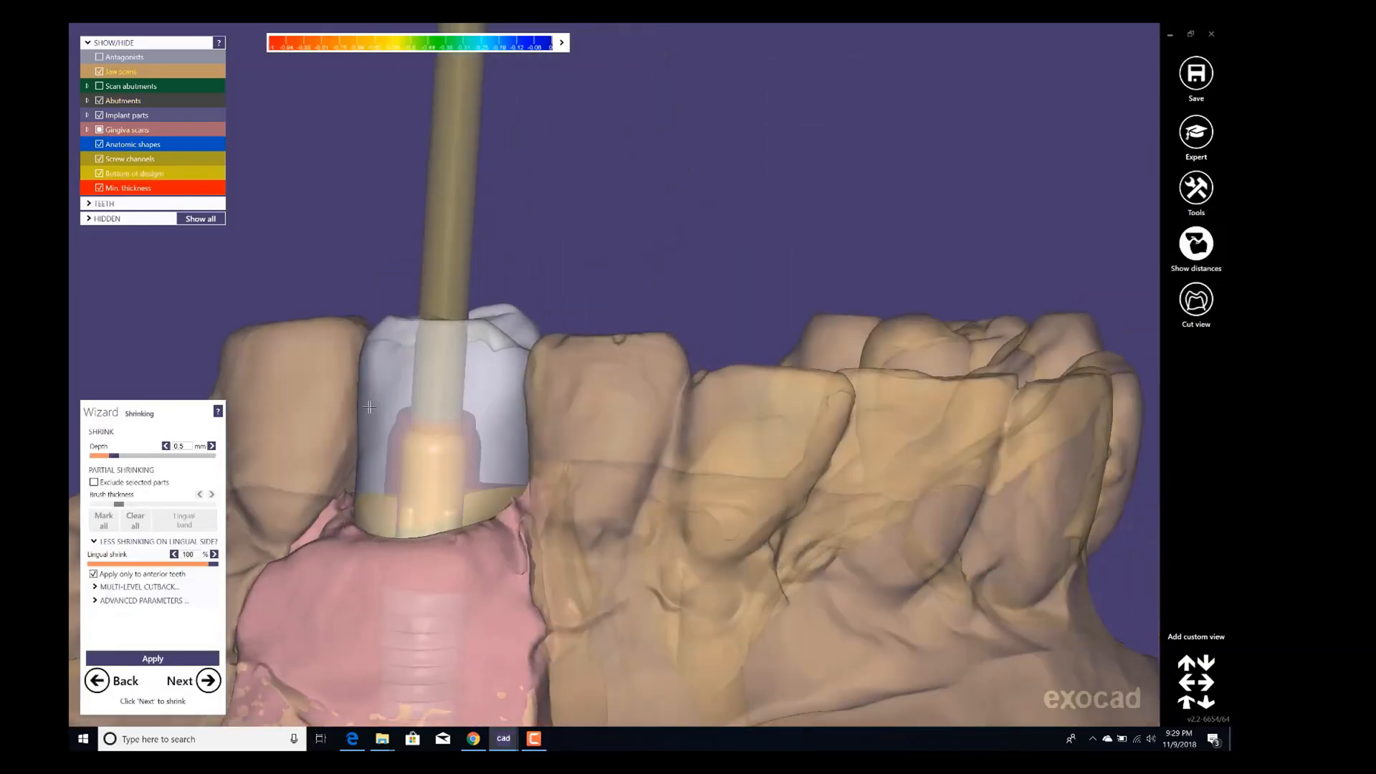
{"action": "middle_click", "coordinate": [370, 407], "text": "shift"}
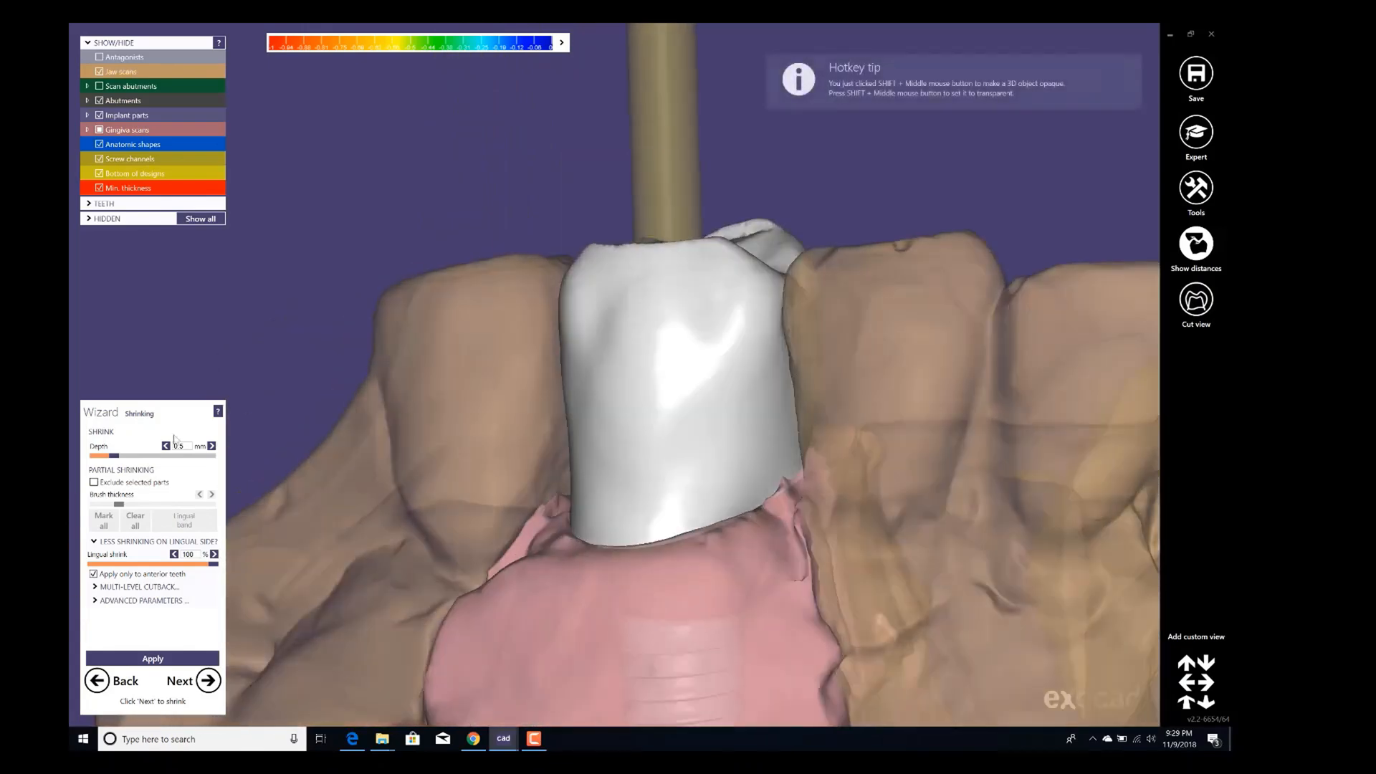
{"action": "left_click", "coordinate": [94, 484]}
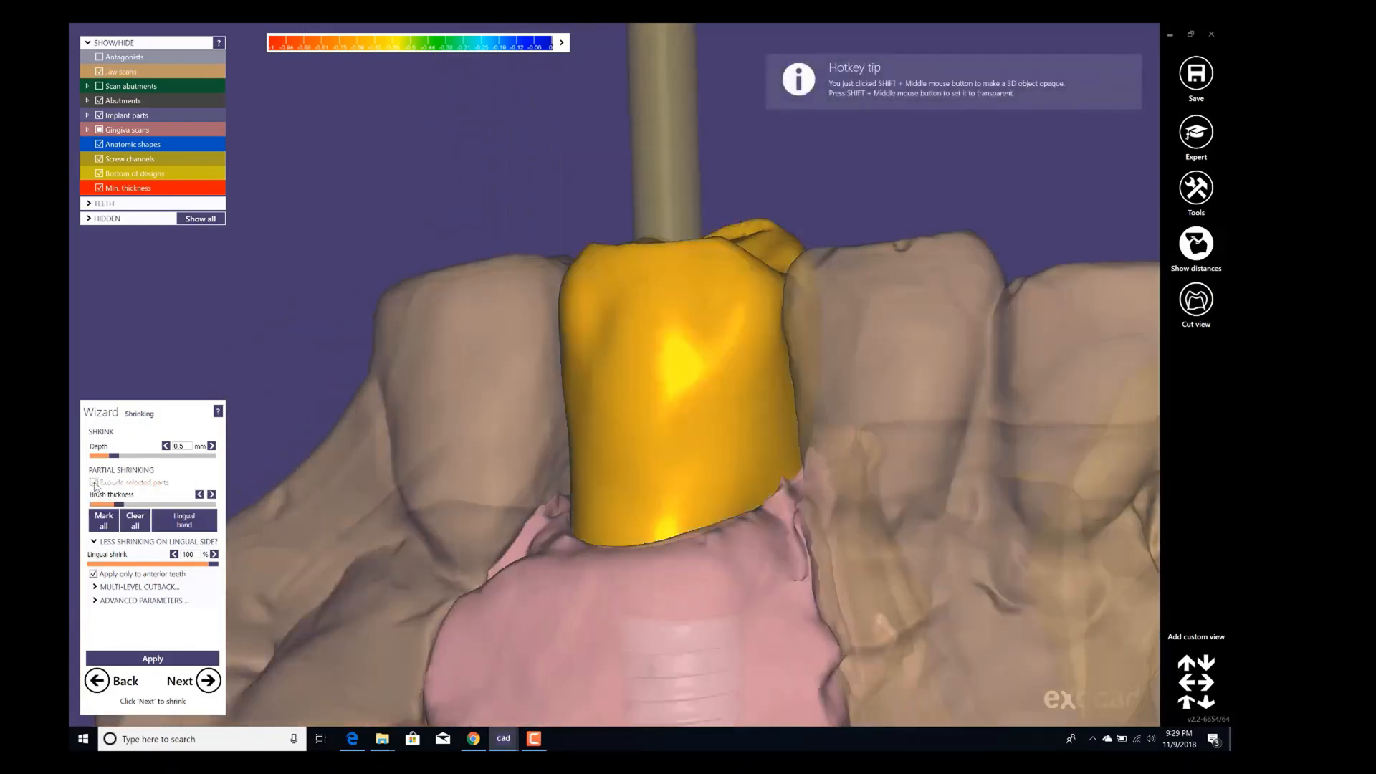
Mark the entire crown as excluded from shrinking.
{"action": "mouse_move", "coordinate": [700, 350]}
{"action": "right_mouse_down"}
{"action": "mouse_move", "coordinate": [676, 423]}
{"action": "mouse_move", "coordinate": [661, 411]}
{"action": "right_mouse_up"}
{"action": "right_click_drag", "start_coordinate": [643, 355], "coordinate": [632, 316]}
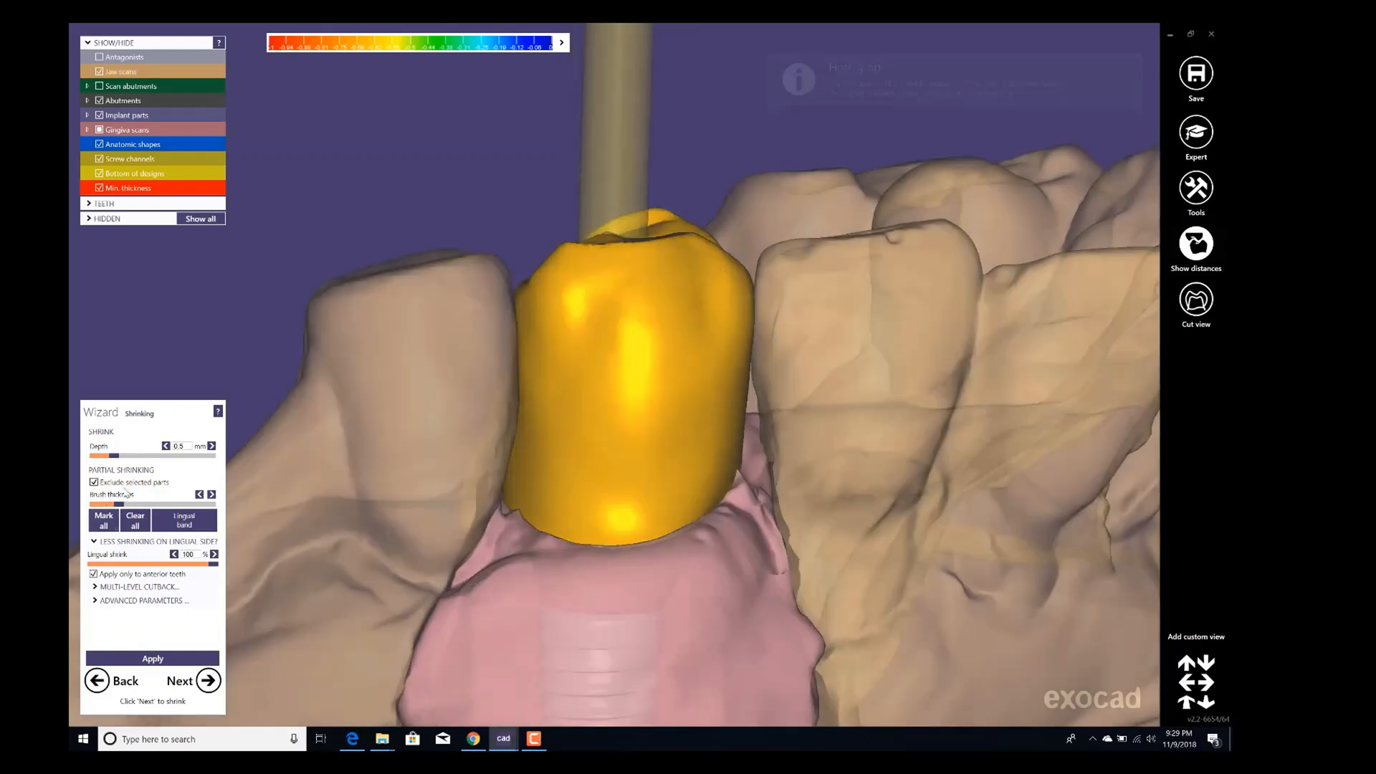
{"action": "left_click", "coordinate": [104, 521]}
{"action": "right_click_drag", "start_coordinate": [581, 314], "coordinate": [586, 314]}
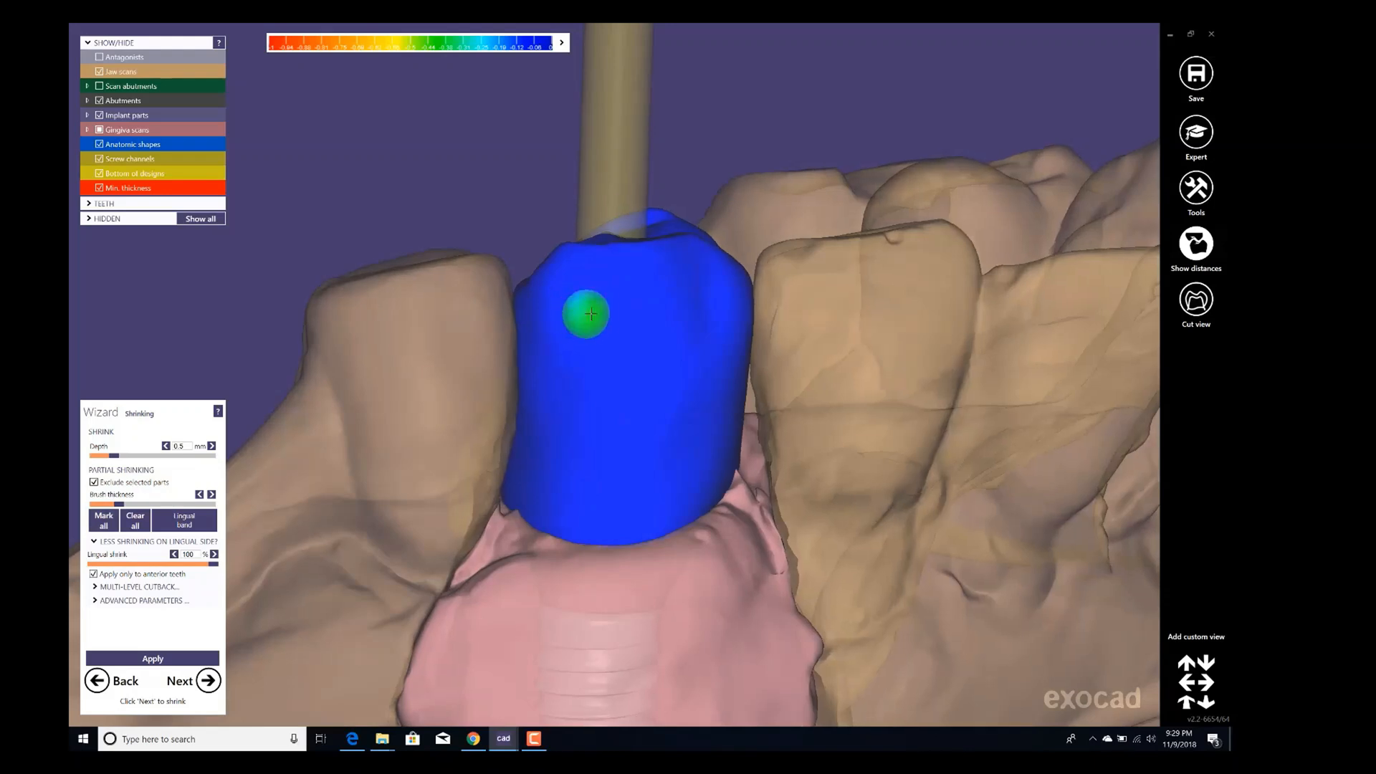
Brush over the crown's sides so only its occlusal part stays marked as excluded from shrinking.
{"action": "scroll", "coordinate": [592, 310], "scroll_direction": "up", "scroll_amount": 3, "text": "shift"}
{"action": "mouse_move", "coordinate": [621, 290]}
{"action": "left_mouse_down", "text": "shift"}
{"action": "mouse_move", "coordinate": [585, 282]}
{"action": "mouse_move", "coordinate": [536, 365]}
{"action": "mouse_move", "coordinate": [534, 459]}
{"action": "mouse_move", "coordinate": [568, 490]}
{"action": "mouse_move", "coordinate": [562, 409]}
{"action": "mouse_move", "coordinate": [656, 313]}
{"action": "mouse_move", "coordinate": [655, 292]}
{"action": "left_mouse_up", "text": "shift"}
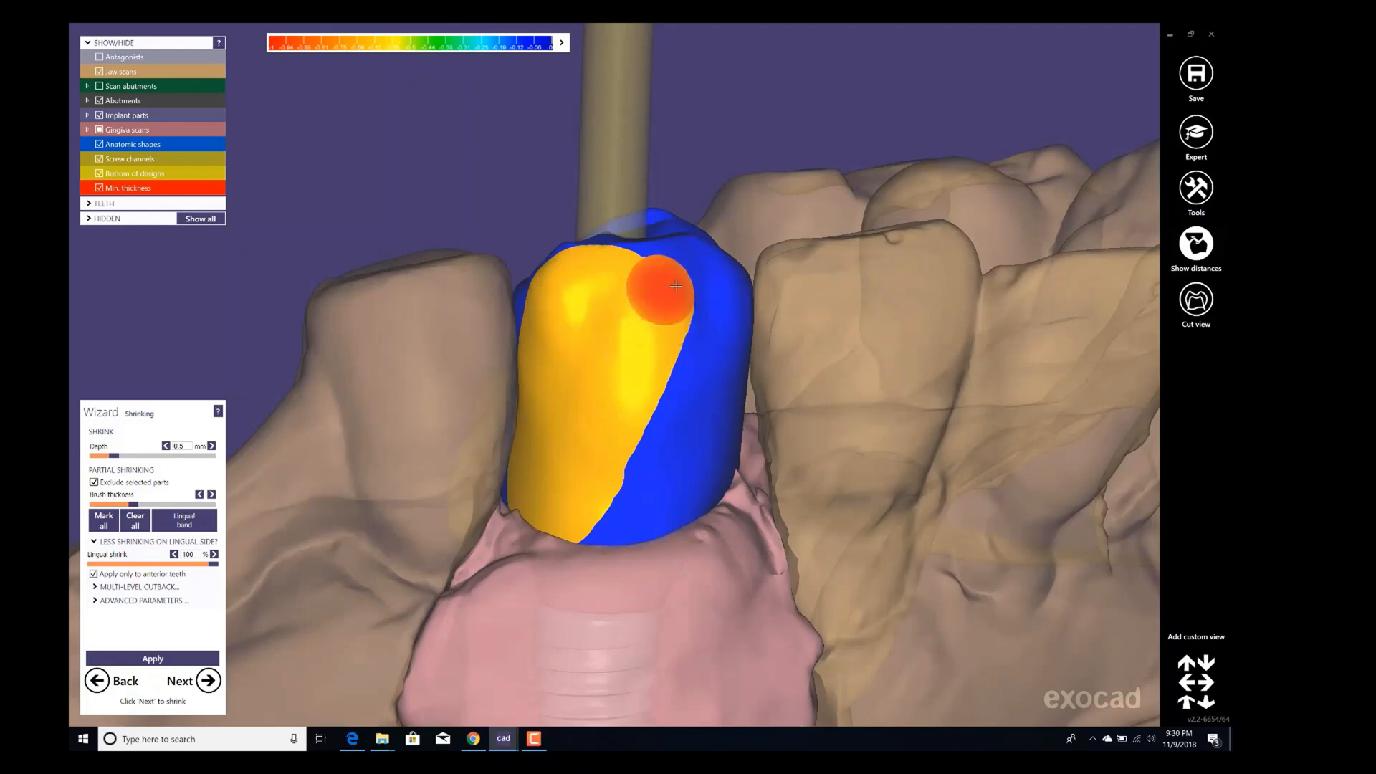
{"action": "right_click_drag", "start_coordinate": [655, 292], "coordinate": [660, 292]}
{"action": "mouse_move", "coordinate": [660, 292]}
{"action": "left_mouse_down", "text": "shift"}
{"action": "mouse_move", "coordinate": [746, 299]}
{"action": "mouse_move", "coordinate": [762, 384]}
{"action": "mouse_move", "coordinate": [654, 516]}
{"action": "mouse_move", "coordinate": [627, 485]}
{"action": "mouse_move", "coordinate": [660, 397]}
{"action": "mouse_move", "coordinate": [715, 424]}
{"action": "mouse_move", "coordinate": [700, 454]}
{"action": "left_mouse_up", "text": "shift"}
{"action": "mouse_move", "coordinate": [846, 351]}
{"action": "right_mouse_down"}
{"action": "mouse_move", "coordinate": [921, 336]}
{"action": "mouse_move", "coordinate": [859, 368]}
{"action": "right_mouse_up"}
{"action": "scroll", "coordinate": [920, 336], "scroll_direction": "down", "scroll_amount": 3, "text": "ctrl"}
{"action": "mouse_move", "coordinate": [715, 294]}
{"action": "left_mouse_down", "text": "shift"}
{"action": "mouse_move", "coordinate": [805, 398]}
{"action": "mouse_move", "coordinate": [814, 427]}
{"action": "left_mouse_up", "text": "shift"}
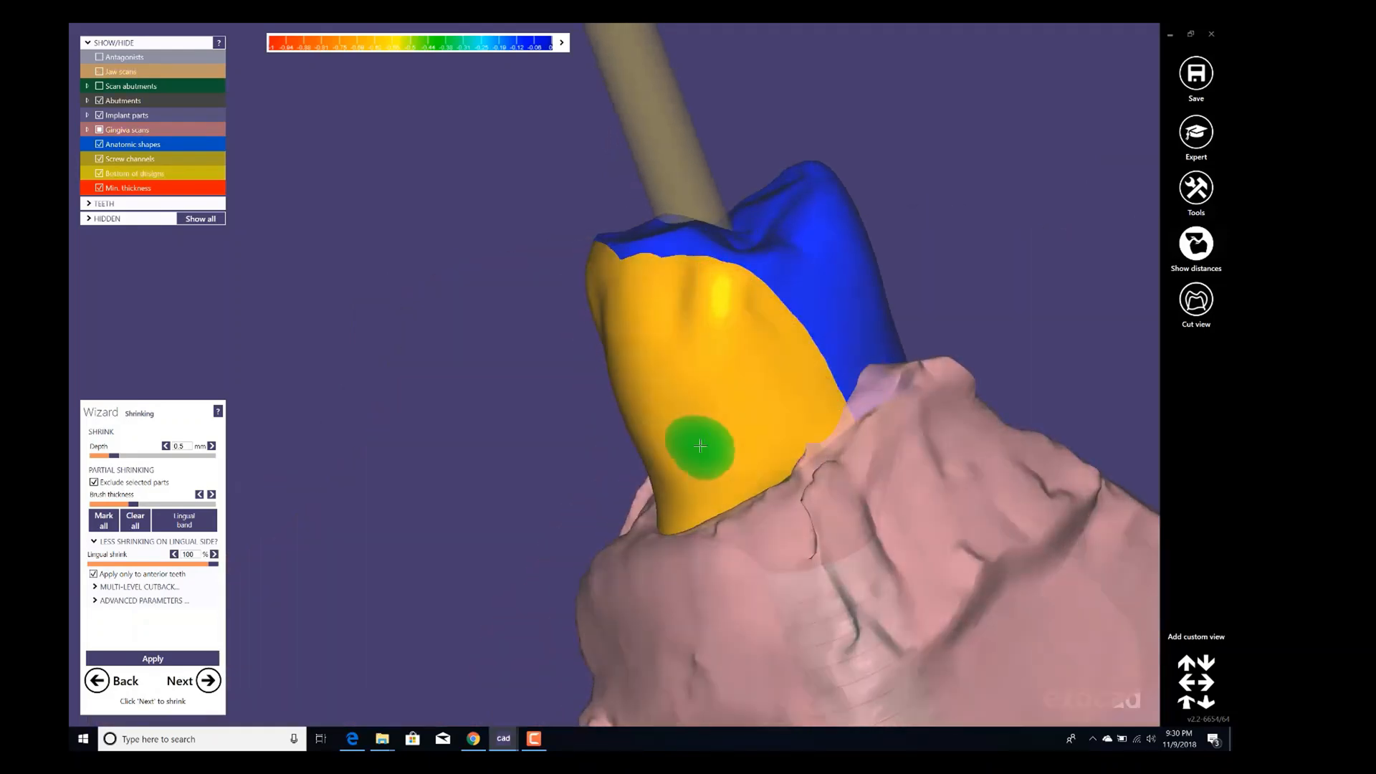
{"action": "right_click_drag", "start_coordinate": [700, 449], "coordinate": [853, 431]}
{"action": "mouse_move", "coordinate": [594, 295]}
{"action": "left_mouse_down", "text": "shift"}
{"action": "mouse_move", "coordinate": [518, 316]}
{"action": "mouse_move", "coordinate": [437, 463]}
{"action": "left_mouse_up", "text": "shift"}
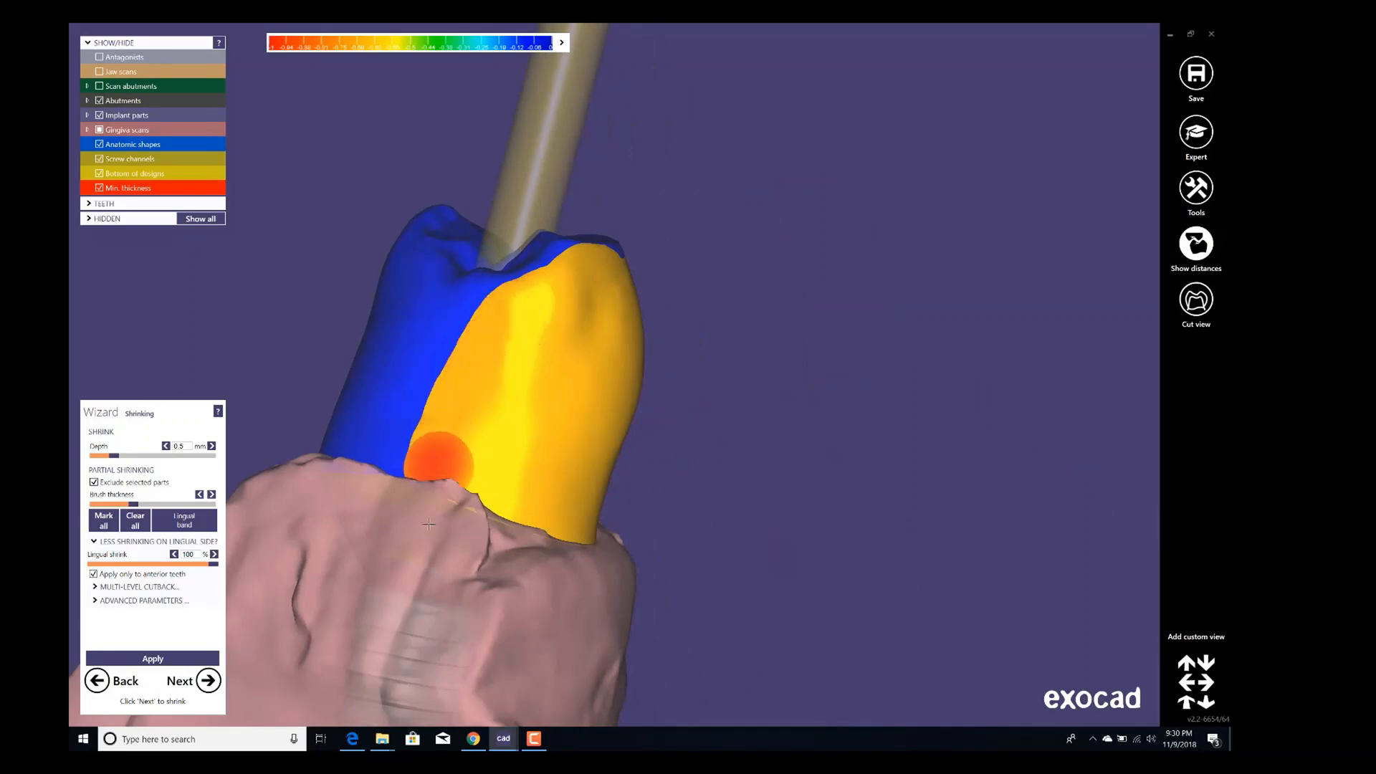
{"action": "right_click_drag", "start_coordinate": [752, 445], "coordinate": [621, 448]}
Set the shrink depth to 0.8 mm and apply the shrinking to the crown.
{"action": "scroll", "coordinate": [854, 238], "scroll_direction": "up", "scroll_amount": 3, "text": "ctrl"}
{"action": "scroll", "coordinate": [854, 238], "scroll_direction": "down", "scroll_amount": 3}
{"action": "mouse_move", "coordinate": [760, 358]}
{"action": "right_mouse_down"}
{"action": "mouse_move", "coordinate": [684, 384]}
{"action": "mouse_move", "coordinate": [625, 383]}
{"action": "right_mouse_up"}
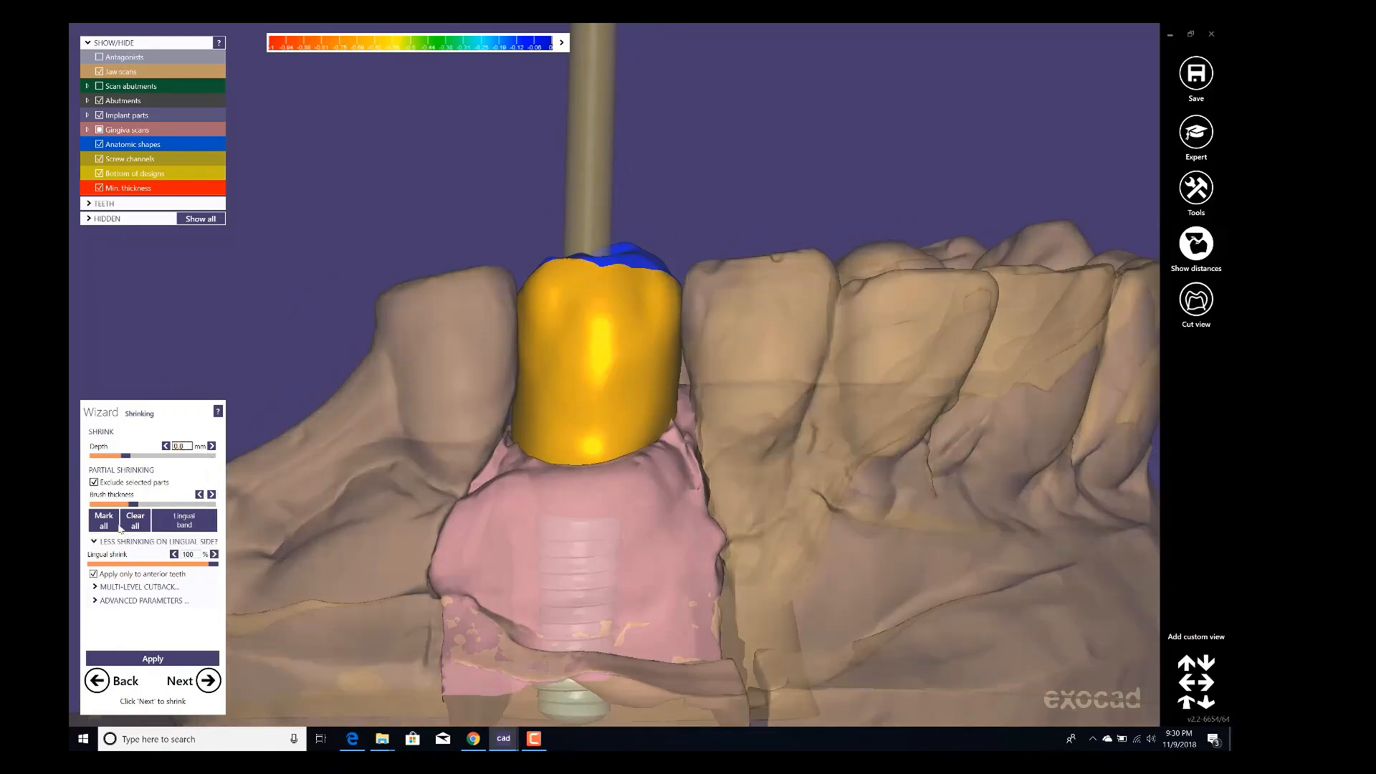
{"action": "left_click", "coordinate": [157, 659]}
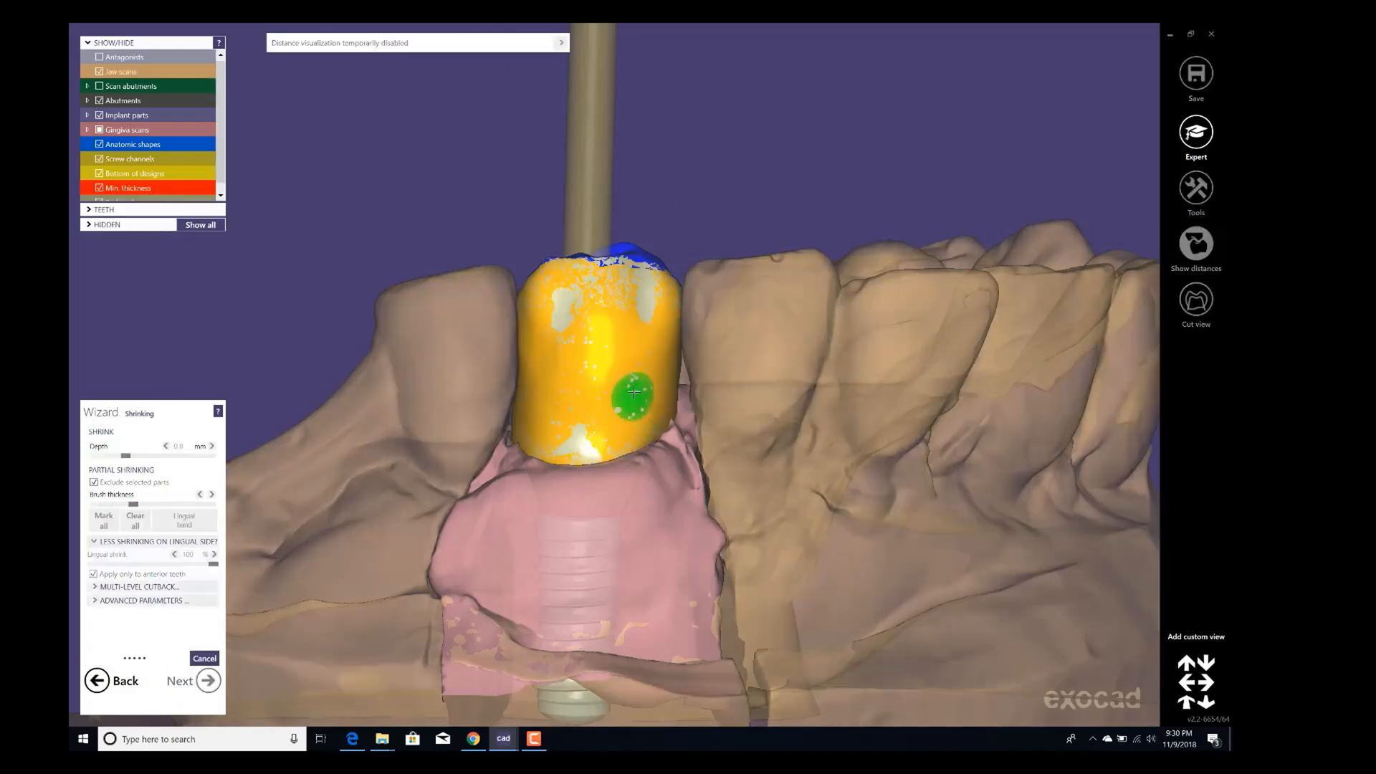
{"action": "right_click_drag", "start_coordinate": [446, 83], "coordinate": [439, 140]}
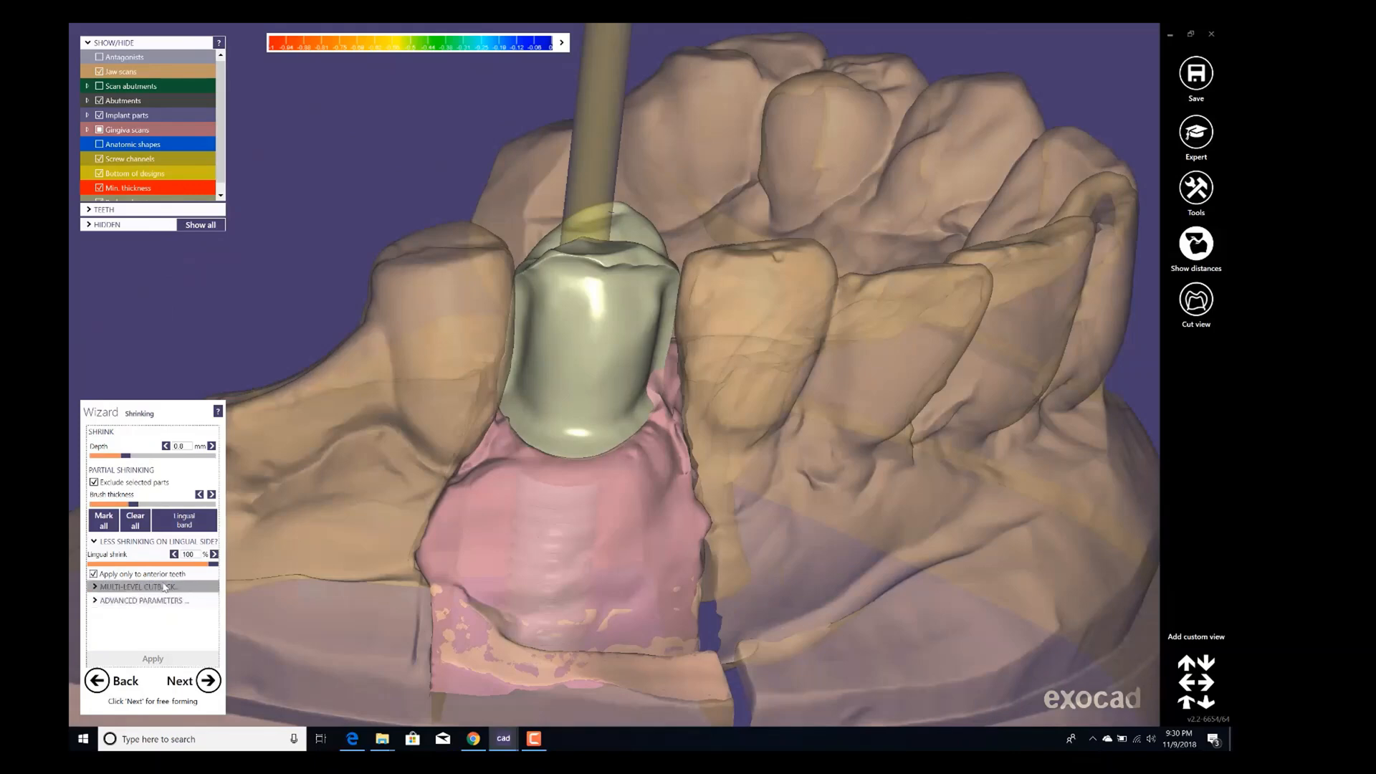
Review the multi-level cutback and advanced shrink parameters, then advance to the free-forming step.
{"action": "left_click", "coordinate": [165, 587]}
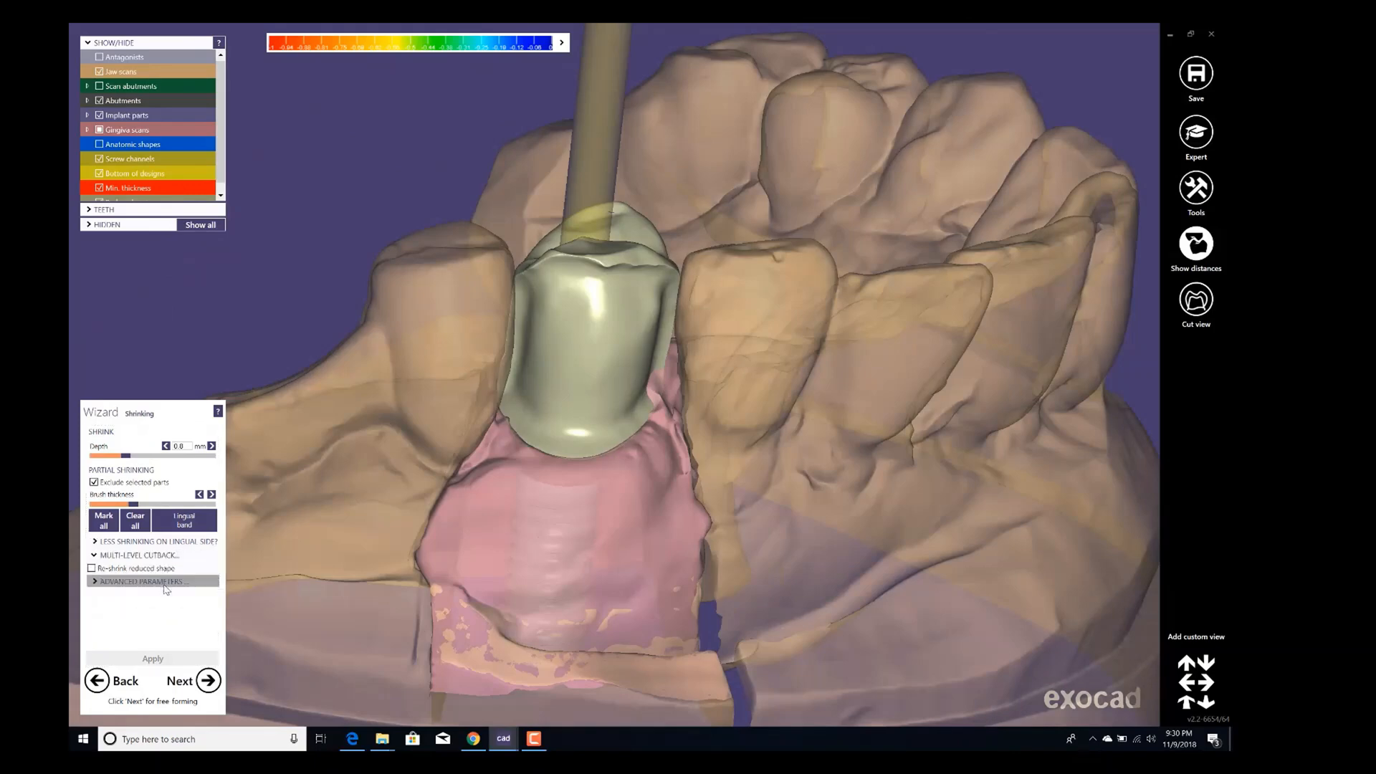
{"action": "left_click", "coordinate": [93, 569]}
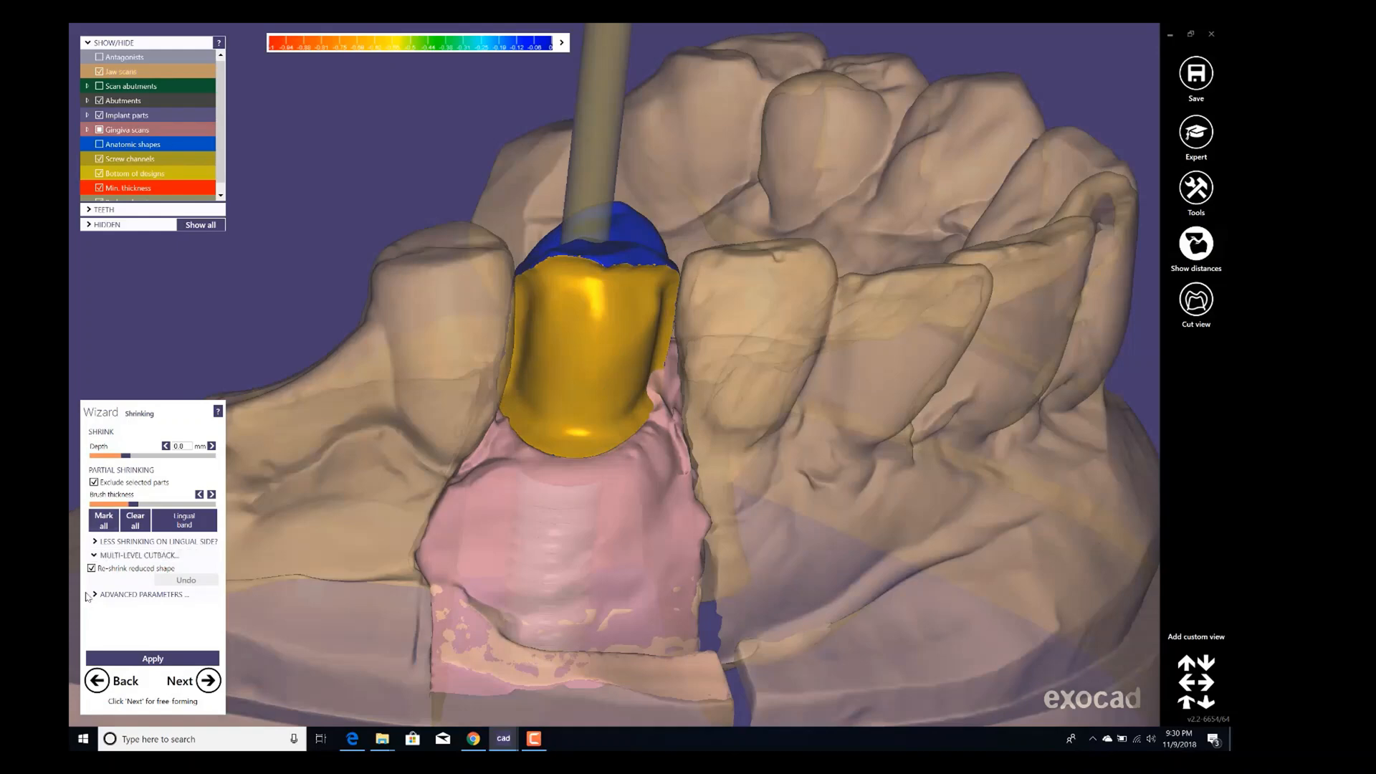
{"action": "left_click", "coordinate": [92, 568]}
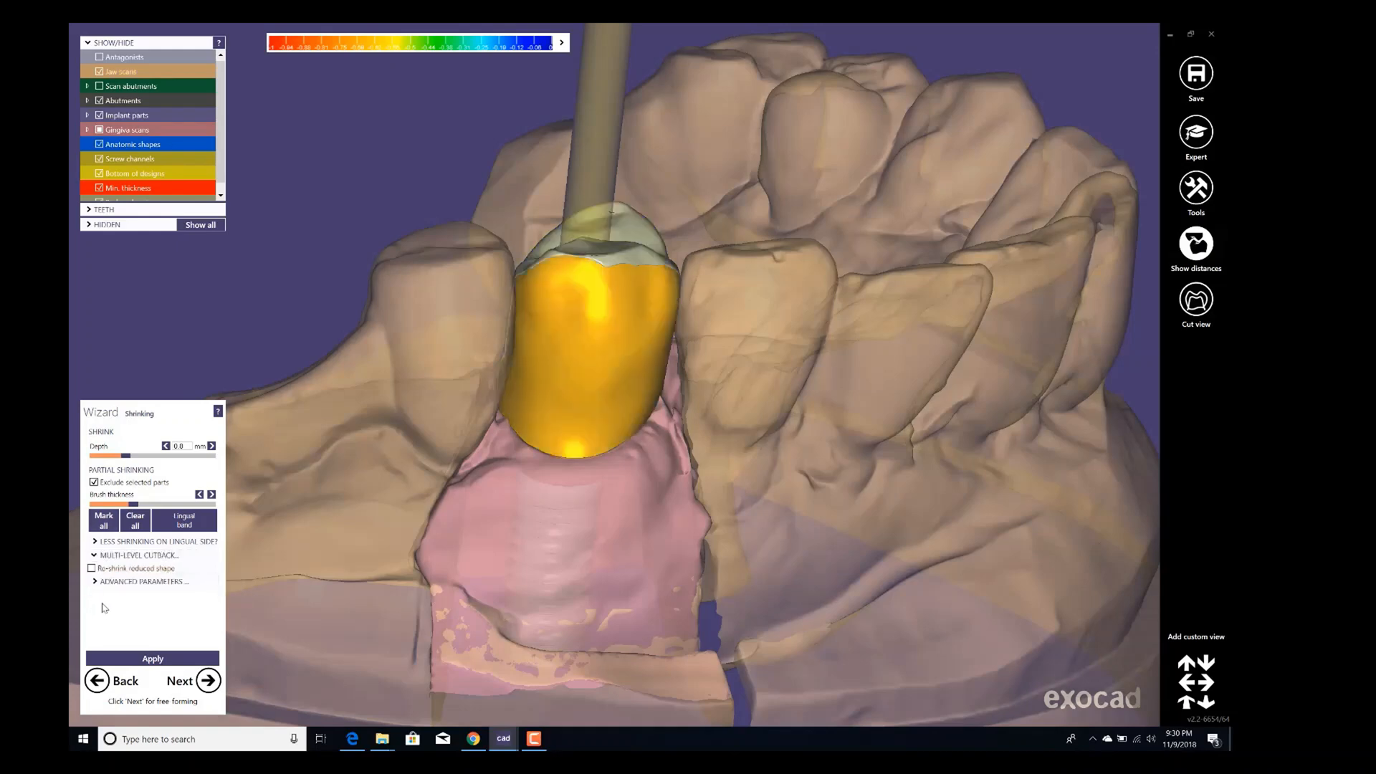
{"action": "left_click", "coordinate": [115, 582]}
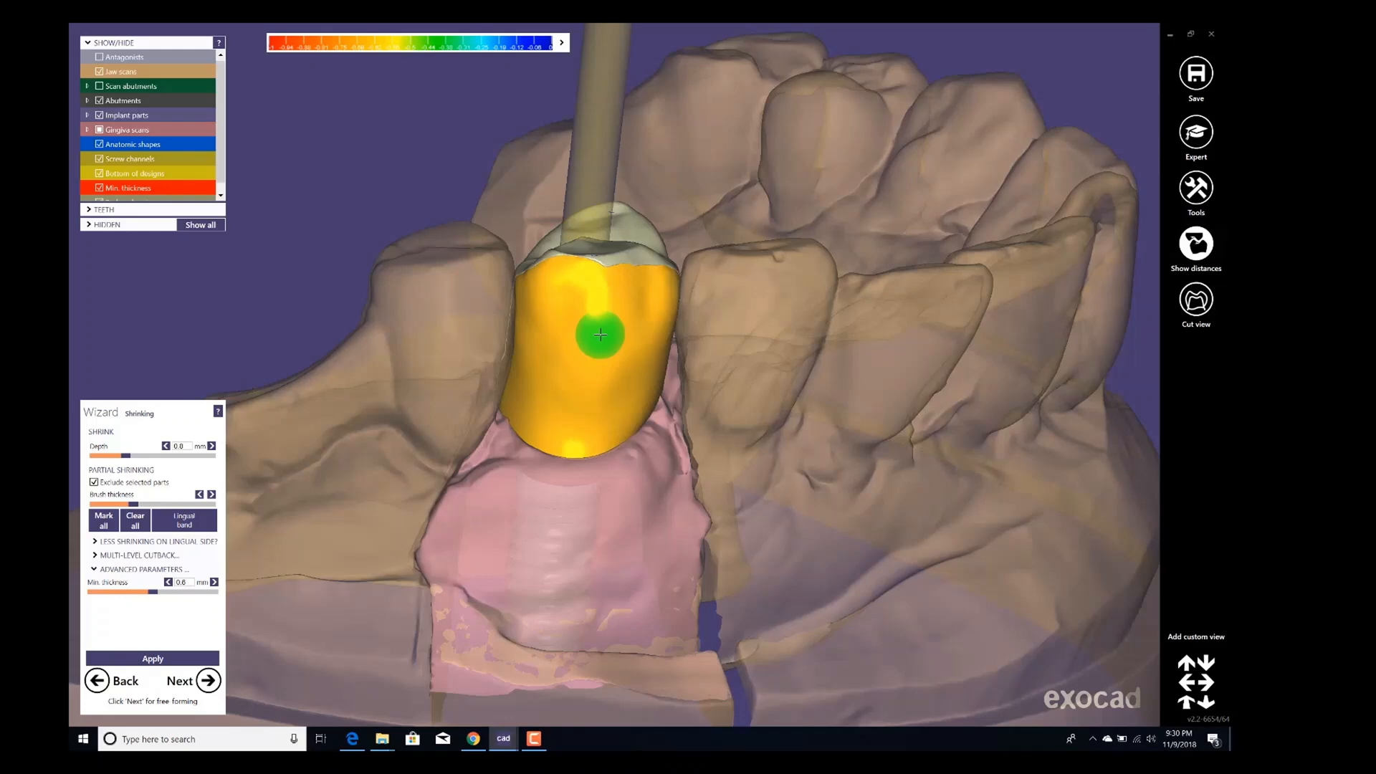
{"action": "scroll", "coordinate": [600, 334], "scroll_direction": "down", "scroll_amount": 2}
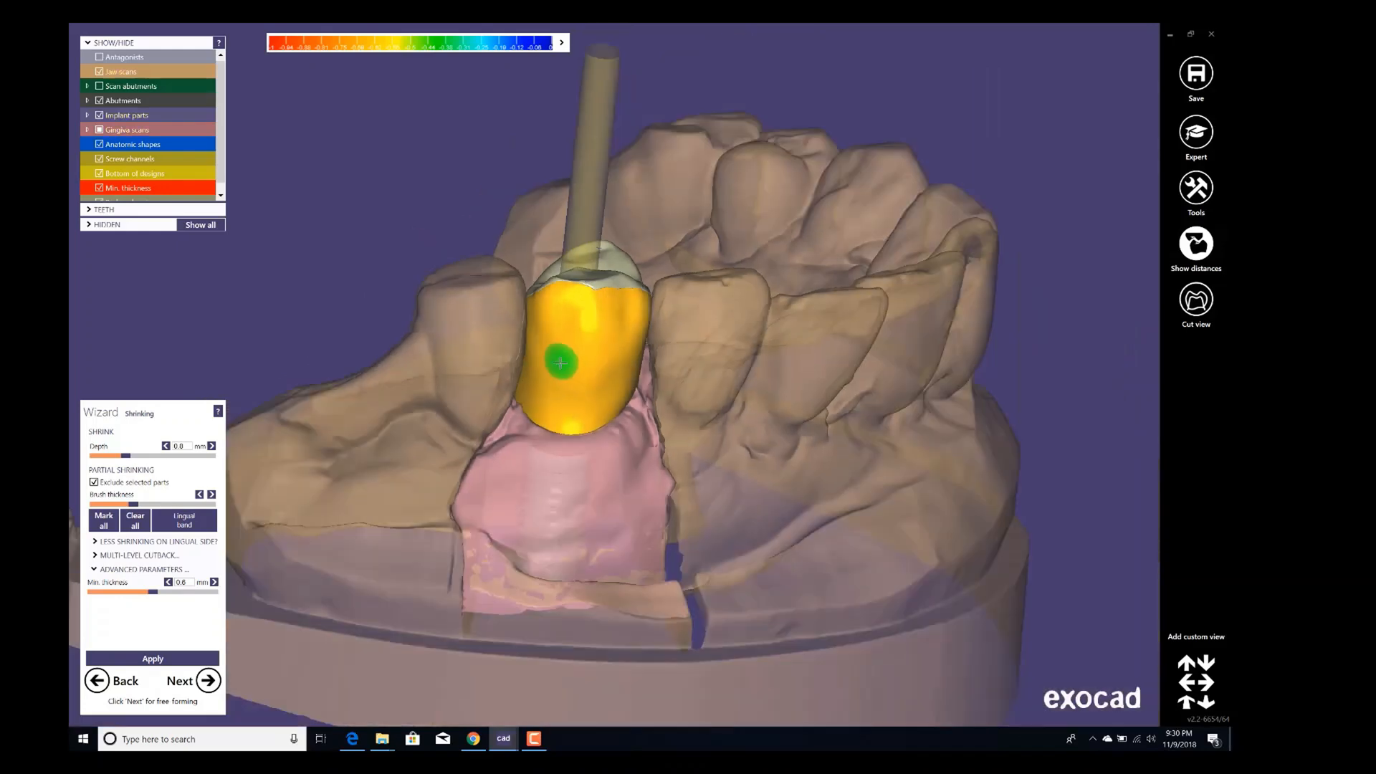
{"action": "scroll", "coordinate": [558, 385], "scroll_direction": "up", "scroll_amount": 3}
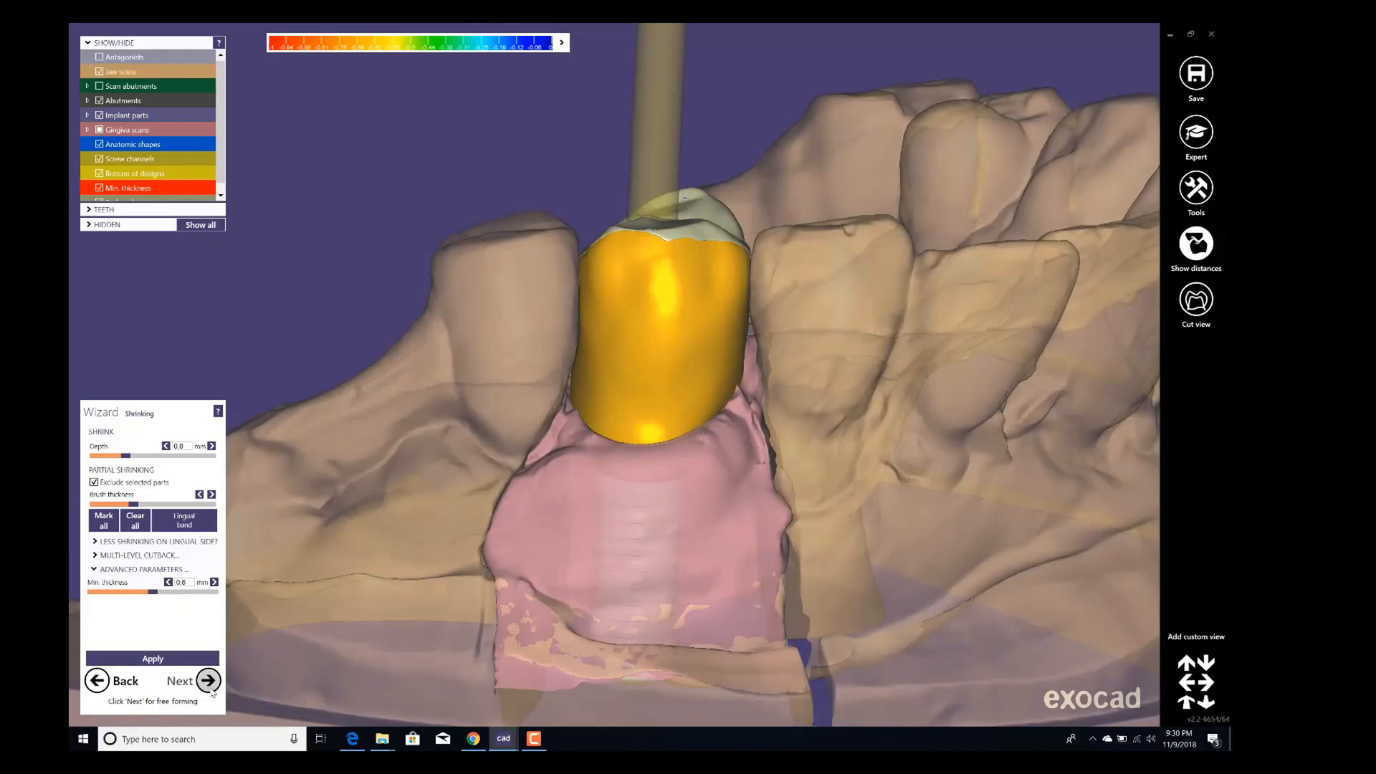
{"action": "left_click", "coordinate": [210, 688]}
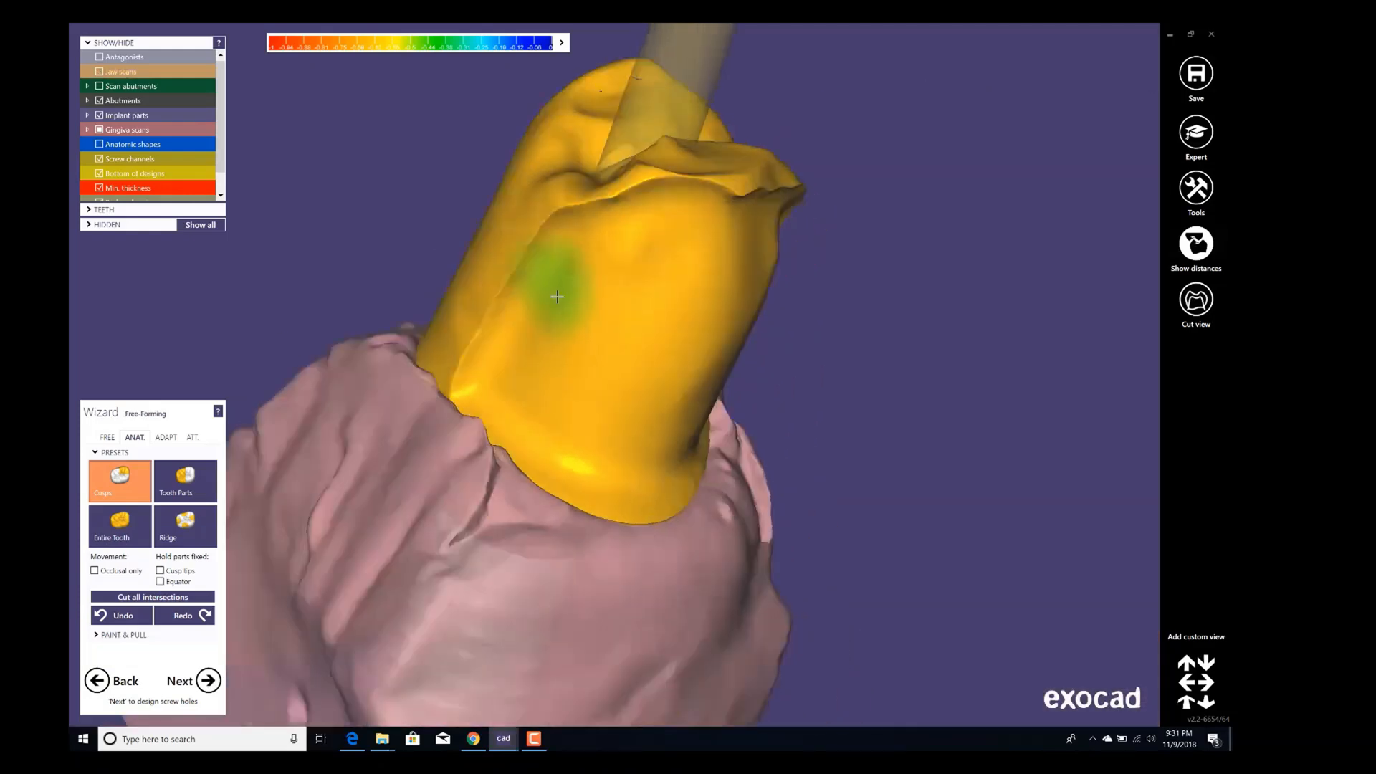
Switch to the free-form Add/Remove brush and sculpt added material onto the reduced crown's surfaces.
{"action": "right_click_drag", "start_coordinate": [558, 296], "coordinate": [566, 300]}
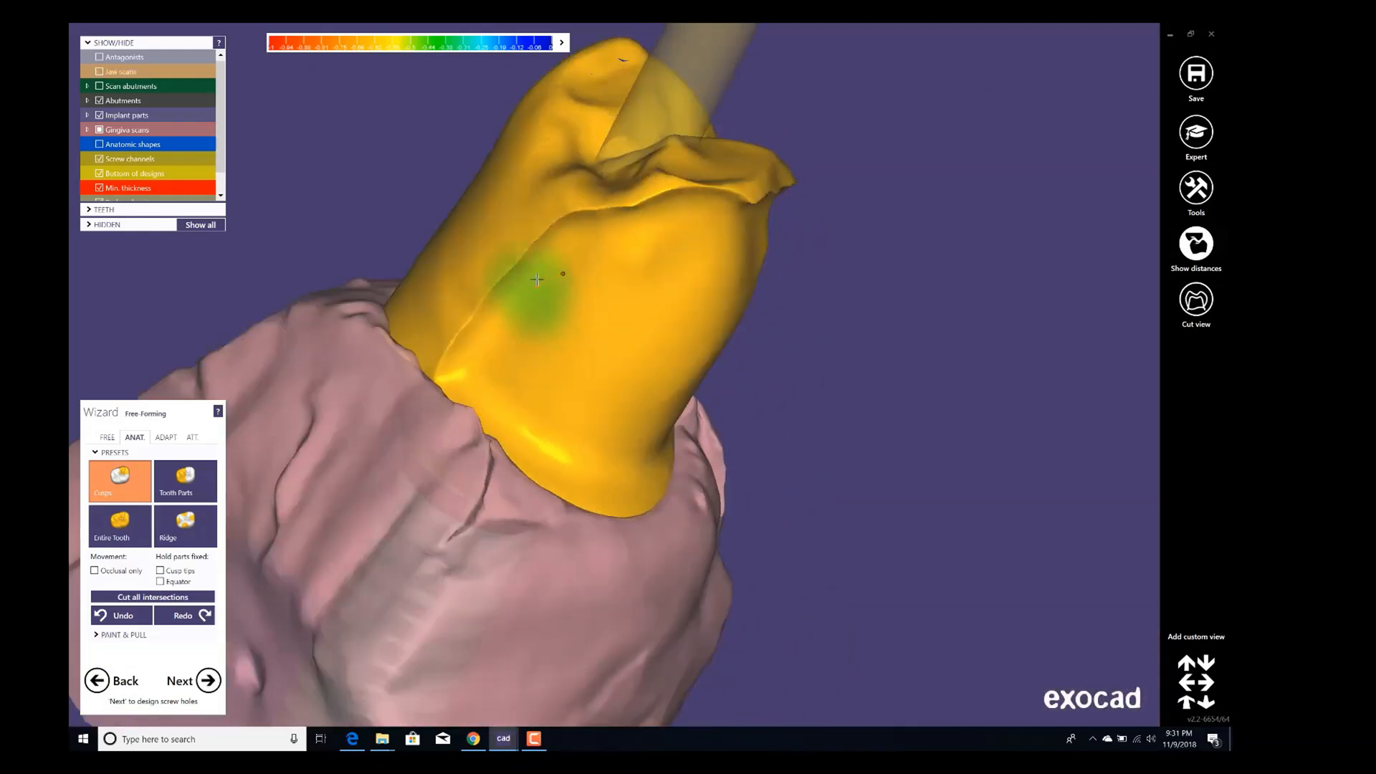
{"action": "left_click", "coordinate": [106, 438]}
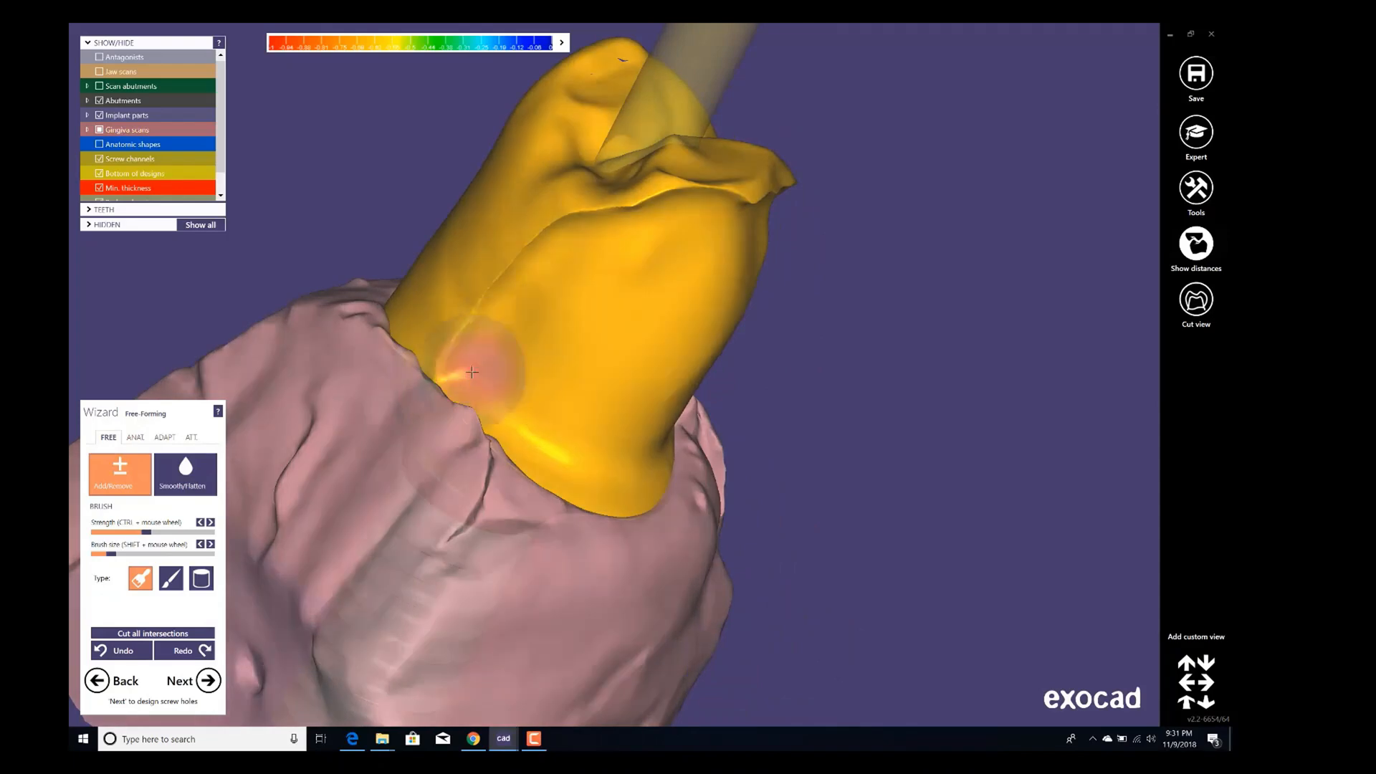
{"action": "right_click_drag", "start_coordinate": [620, 223], "coordinate": [638, 214]}
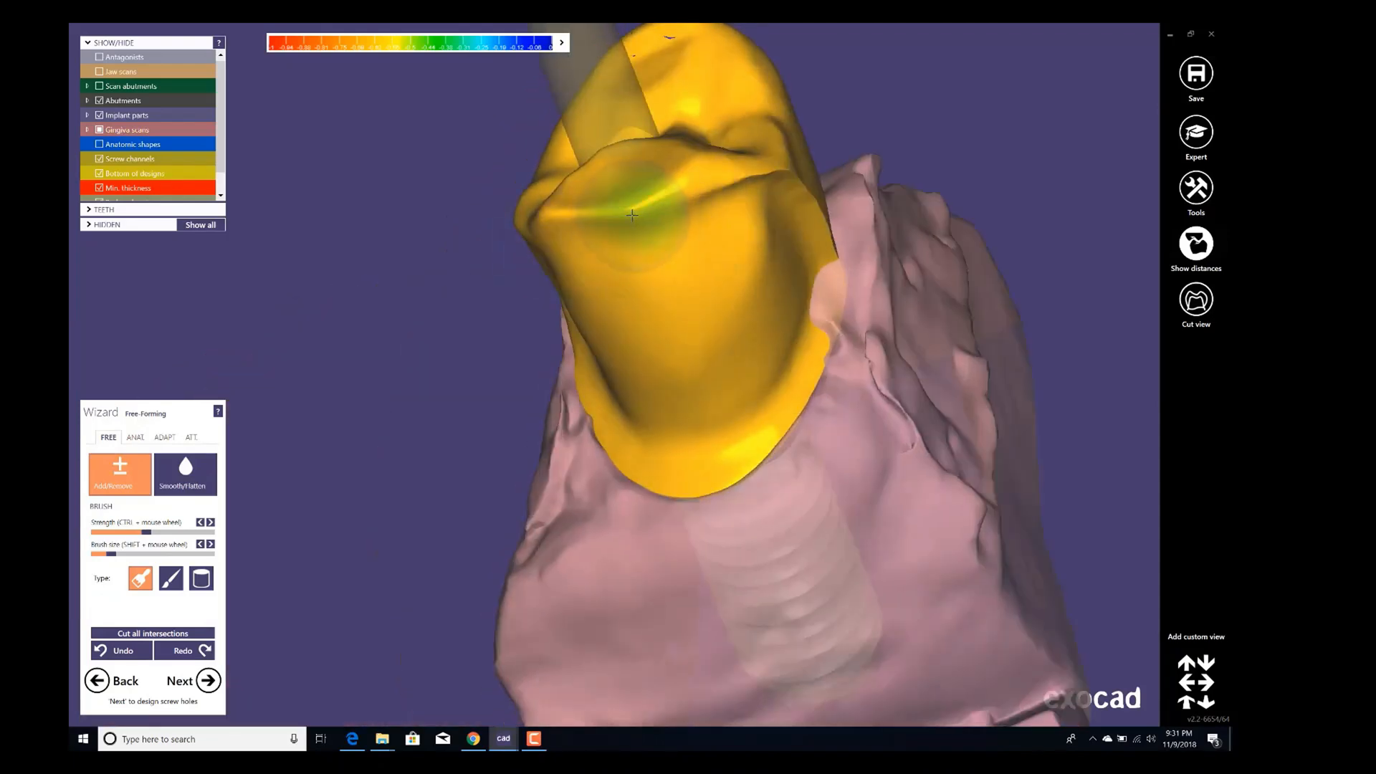
{"action": "mouse_move", "coordinate": [639, 220]}
{"action": "right_mouse_down"}
{"action": "mouse_move", "coordinate": [656, 229]}
{"action": "mouse_move", "coordinate": [602, 215]}
{"action": "mouse_move", "coordinate": [681, 212]}
{"action": "right_mouse_up"}
{"action": "right_click_drag", "start_coordinate": [553, 283], "coordinate": [587, 228]}
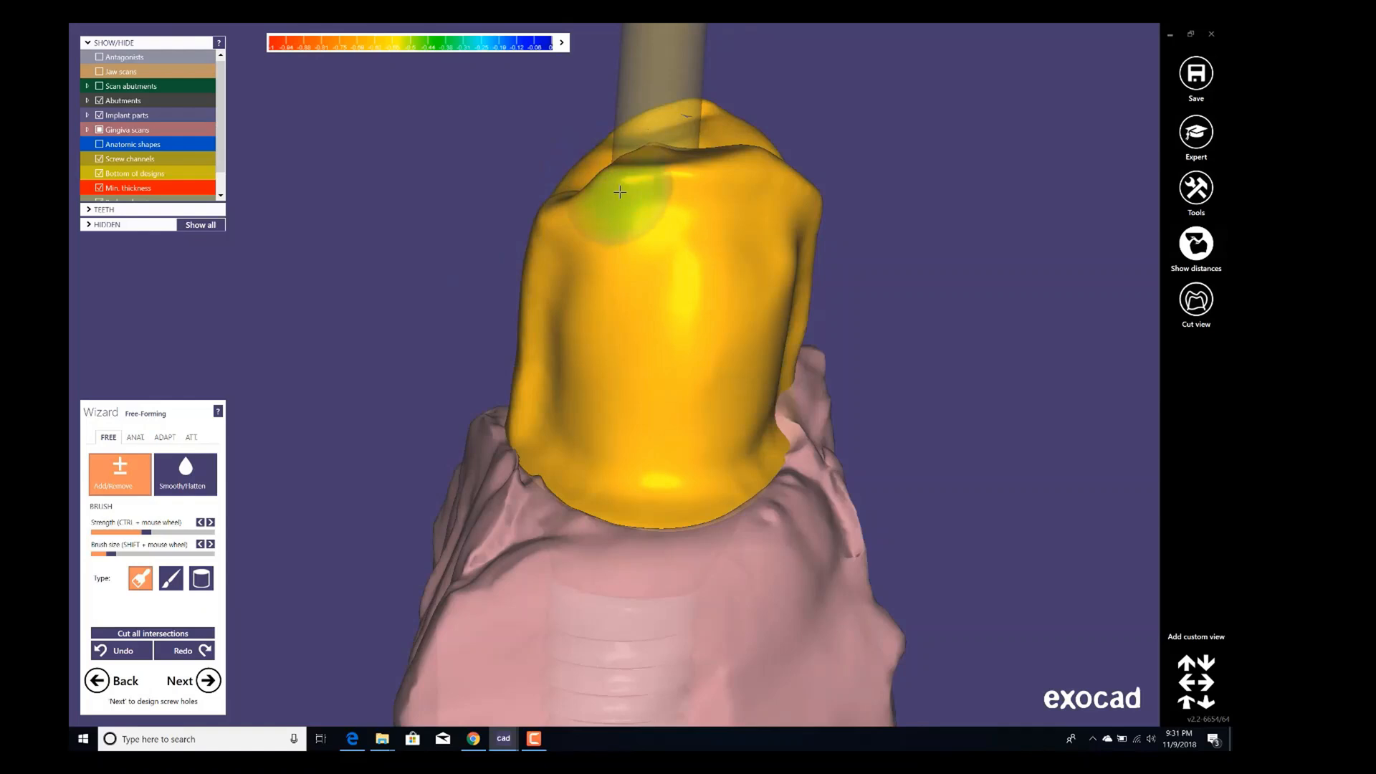
{"action": "key", "text": "shift"}
{"action": "left_click_drag", "start_coordinate": [618, 189], "coordinate": [778, 182], "text": "shift"}
{"action": "right_click_drag", "start_coordinate": [791, 172], "coordinate": [768, 182]}
{"action": "left_click_drag", "start_coordinate": [768, 182], "coordinate": [808, 241], "text": "shift"}
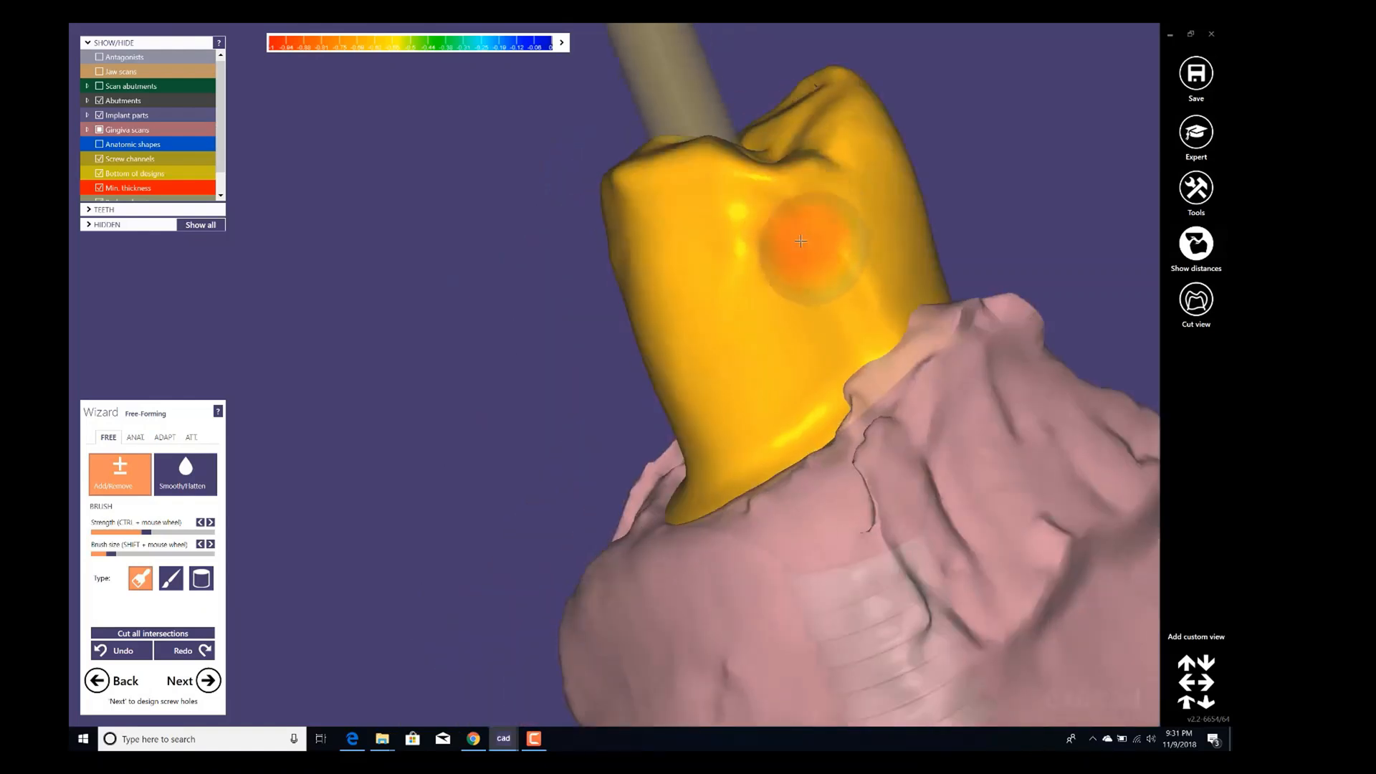
{"action": "right_click_drag", "start_coordinate": [700, 369], "coordinate": [686, 374]}
{"action": "mouse_move", "coordinate": [686, 325]}
{"action": "right_mouse_down"}
{"action": "mouse_move", "coordinate": [713, 316]}
{"action": "mouse_move", "coordinate": [636, 394]}
{"action": "right_mouse_up"}
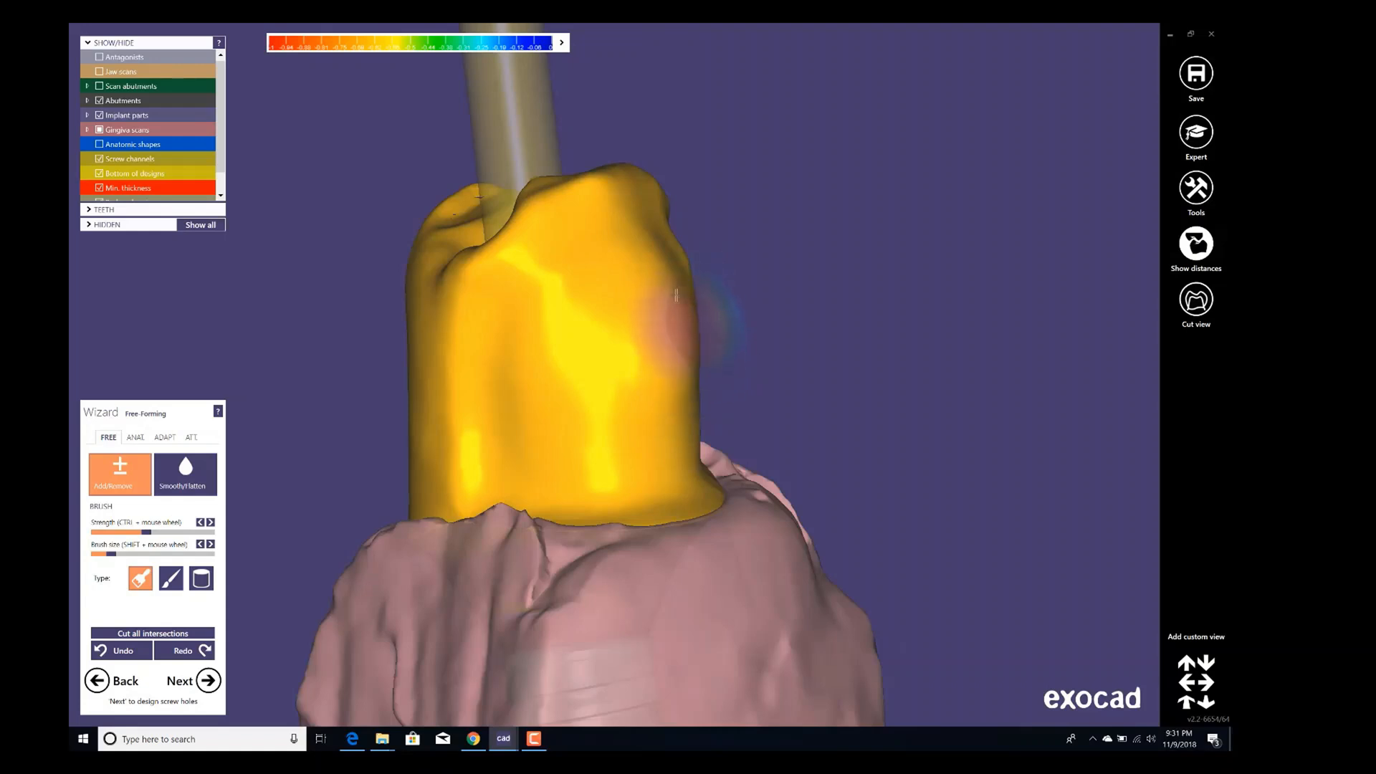
{"action": "right_click_drag", "start_coordinate": [676, 295], "coordinate": [623, 378]}
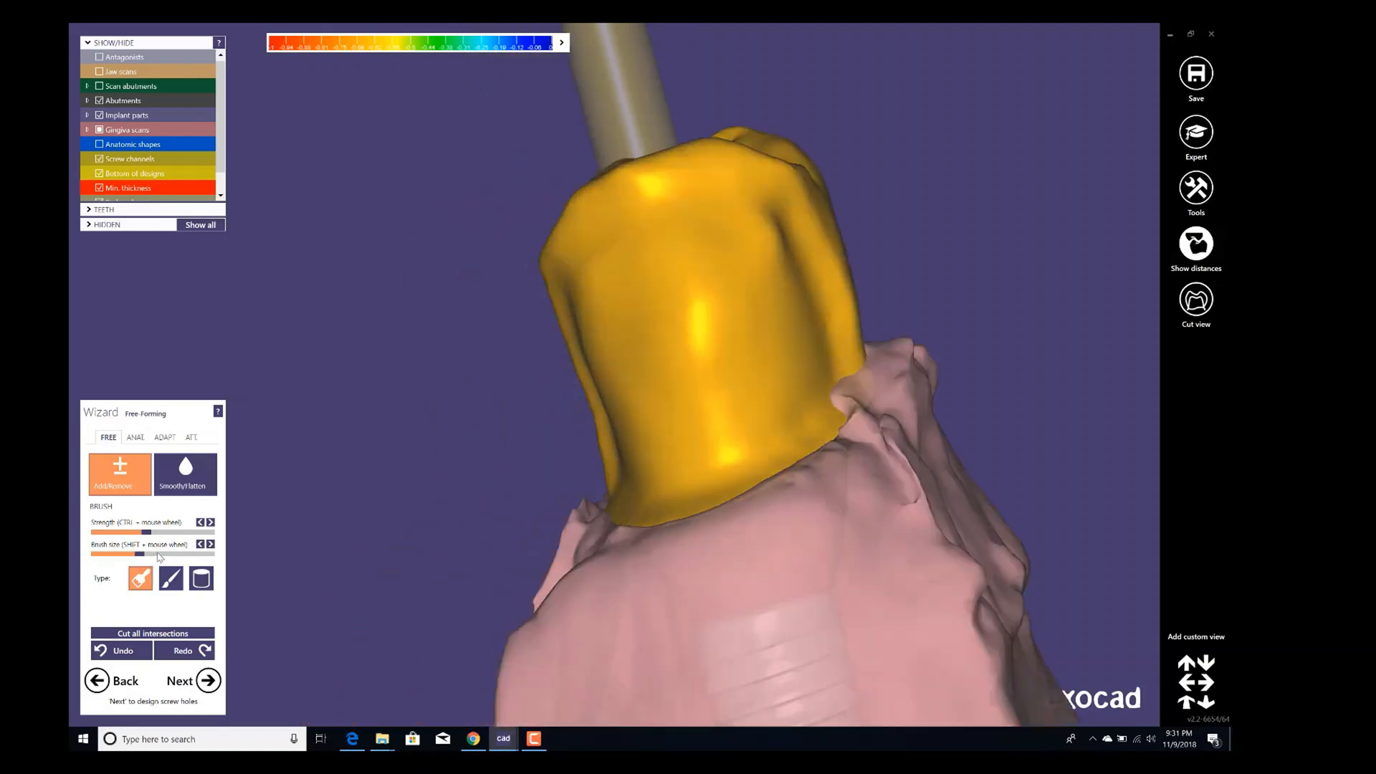
Enlarge the brush size and keep adding material around the crown's buccal, lingual and proximal contours.
{"action": "left_click", "coordinate": [181, 555]}
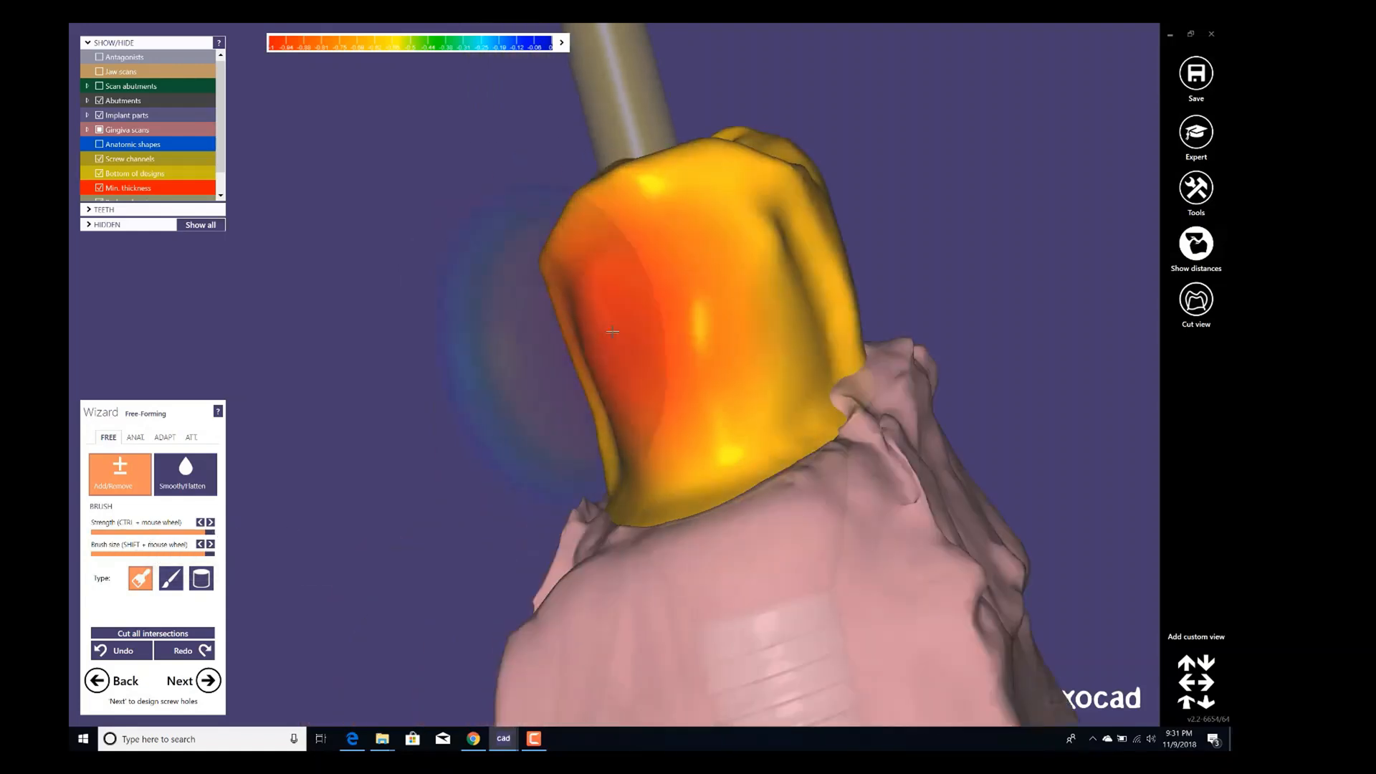
{"action": "mouse_move", "coordinate": [631, 331]}
{"action": "left_mouse_down", "text": "shift"}
{"action": "mouse_move", "coordinate": [672, 345]}
{"action": "mouse_move", "coordinate": [709, 325]}
{"action": "mouse_move", "coordinate": [753, 328]}
{"action": "mouse_move", "coordinate": [629, 389]}
{"action": "left_mouse_up", "text": "shift"}
{"action": "mouse_move", "coordinate": [648, 380]}
{"action": "right_mouse_down"}
{"action": "mouse_move", "coordinate": [639, 352]}
{"action": "mouse_move", "coordinate": [577, 383]}
{"action": "right_mouse_up"}
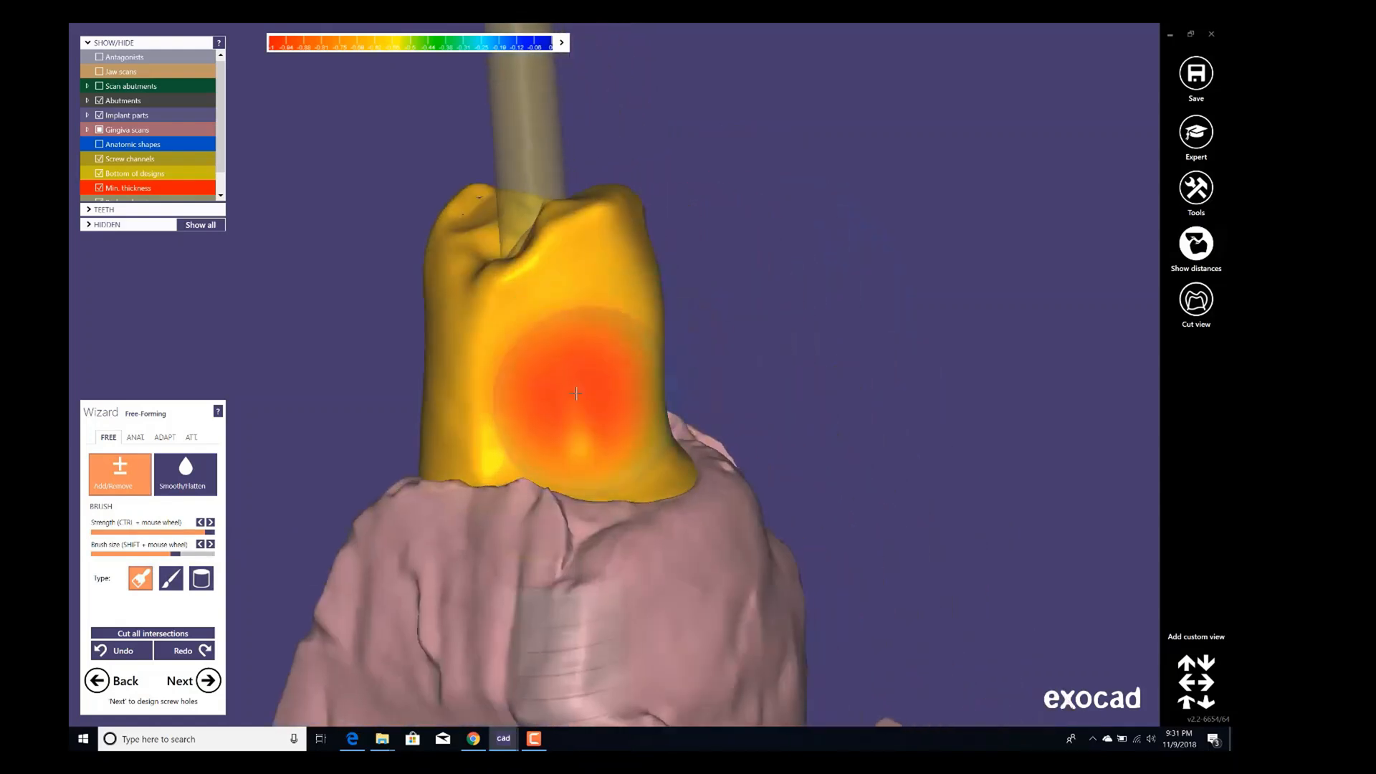
{"action": "scroll", "coordinate": [574, 401], "scroll_direction": "down", "scroll_amount": 4, "text": "shift"}
{"action": "left_click_drag", "start_coordinate": [574, 407], "coordinate": [505, 414], "text": "shift"}
{"action": "mouse_move", "coordinate": [679, 380]}
{"action": "right_mouse_down"}
{"action": "mouse_move", "coordinate": [713, 353]}
{"action": "mouse_move", "coordinate": [638, 348]}
{"action": "mouse_move", "coordinate": [545, 466]}
{"action": "mouse_move", "coordinate": [595, 445]}
{"action": "right_mouse_up"}
{"action": "scroll", "coordinate": [761, 336], "scroll_direction": "down", "scroll_amount": 4}
{"action": "scroll", "coordinate": [632, 347], "scroll_direction": "up", "scroll_amount": 3}
{"action": "mouse_move", "coordinate": [616, 444]}
{"action": "left_mouse_down", "text": "shift"}
{"action": "mouse_move", "coordinate": [668, 455]}
{"action": "mouse_move", "coordinate": [642, 433]}
{"action": "left_mouse_up", "text": "shift"}
{"action": "right_click_drag", "start_coordinate": [642, 434], "coordinate": [691, 387]}
{"action": "mouse_move", "coordinate": [688, 387]}
{"action": "left_mouse_down", "text": "shift"}
{"action": "mouse_move", "coordinate": [665, 383]}
{"action": "mouse_move", "coordinate": [670, 408]}
{"action": "left_mouse_up", "text": "shift"}
{"action": "mouse_move", "coordinate": [670, 409]}
{"action": "right_mouse_down"}
{"action": "mouse_move", "coordinate": [648, 432]}
{"action": "mouse_move", "coordinate": [674, 416]}
{"action": "right_mouse_up"}
{"action": "left_click_drag", "start_coordinate": [549, 423], "coordinate": [513, 402]}
{"action": "right_click_drag", "start_coordinate": [459, 390], "coordinate": [512, 404]}
{"action": "scroll", "coordinate": [512, 404], "scroll_direction": "down", "scroll_amount": 2}
{"action": "left_click_drag", "start_coordinate": [511, 401], "coordinate": [502, 381], "text": "shift"}
{"action": "mouse_move", "coordinate": [502, 373]}
{"action": "right_mouse_down"}
{"action": "mouse_move", "coordinate": [538, 394]}
{"action": "mouse_move", "coordinate": [572, 237]}
{"action": "right_mouse_up"}
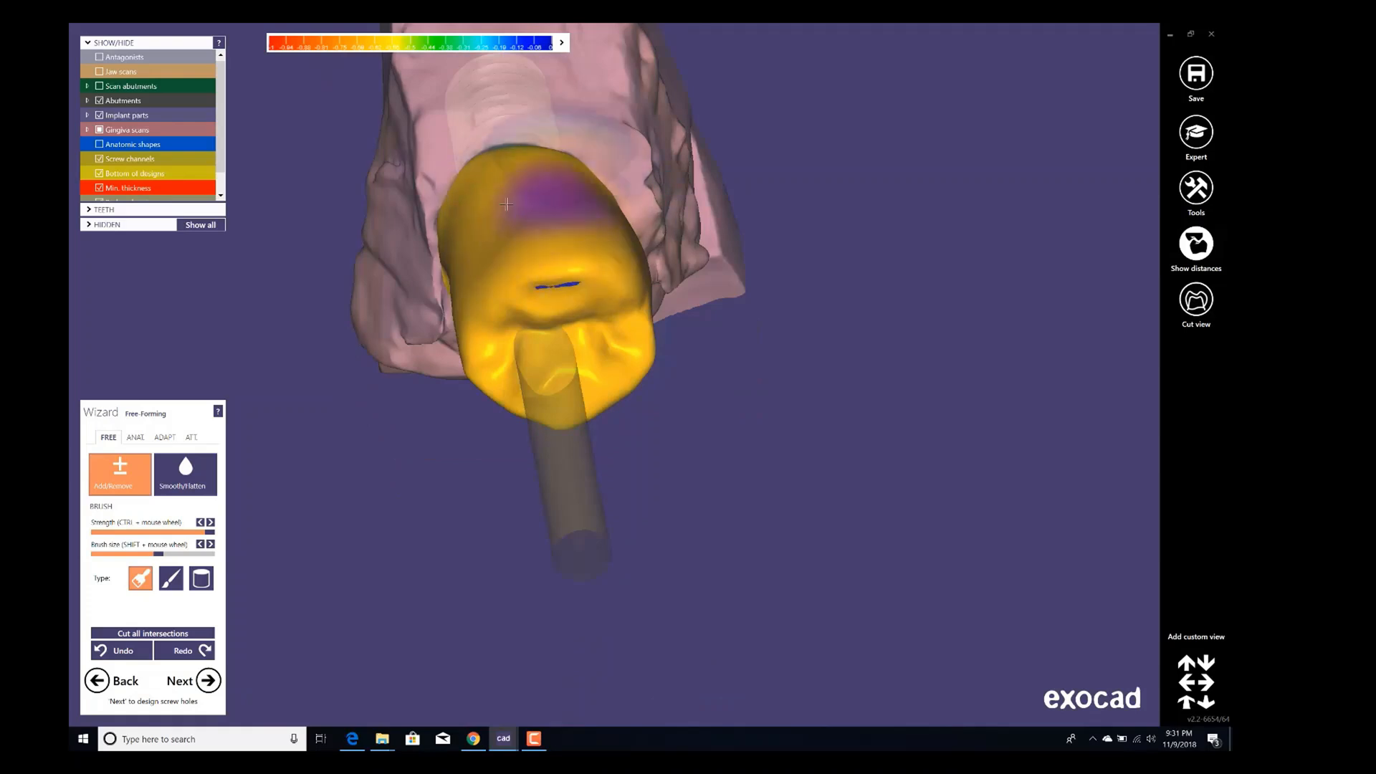
{"action": "mouse_move", "coordinate": [487, 219]}
{"action": "right_mouse_down"}
{"action": "mouse_move", "coordinate": [559, 222]}
{"action": "mouse_move", "coordinate": [575, 346]}
{"action": "right_mouse_up"}
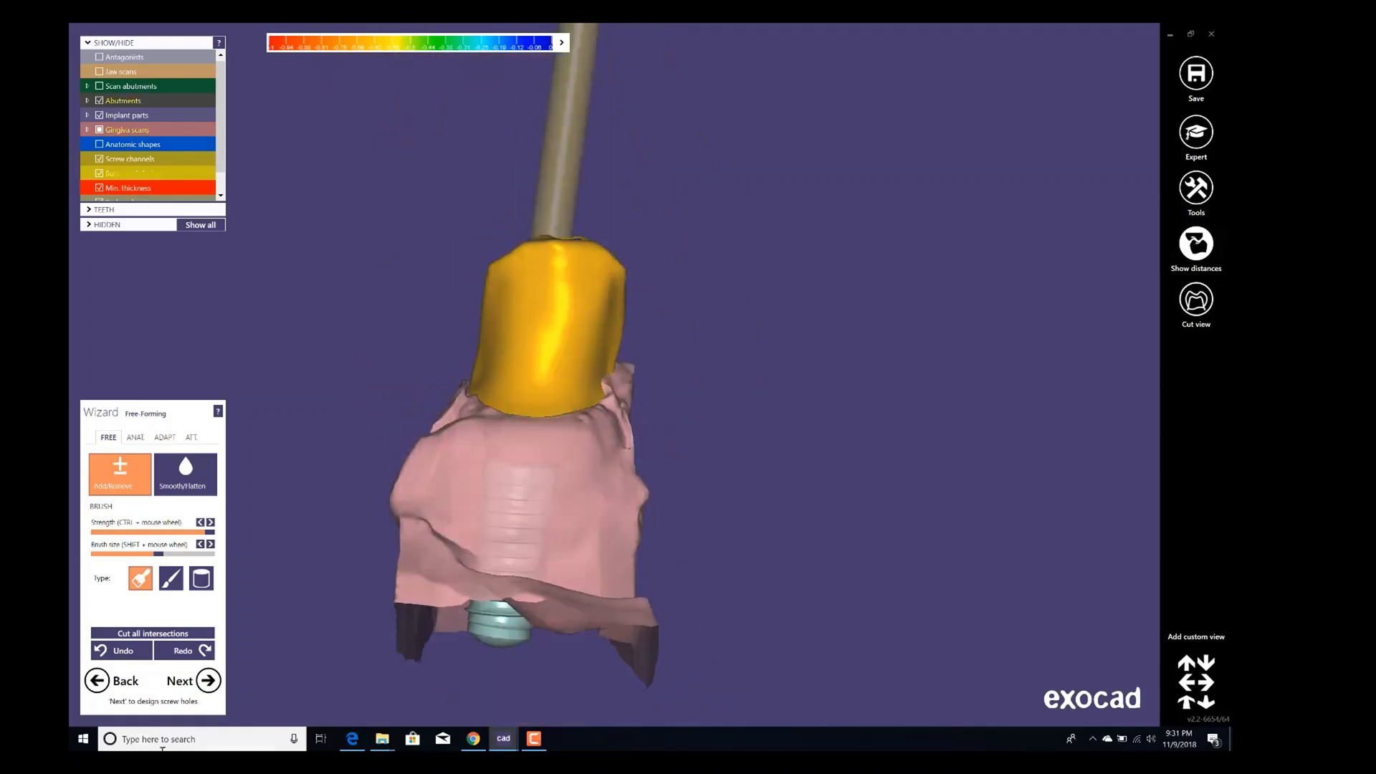
Advance to screw hole design and pull the screw channel's opening upward above the occlusal surface.
{"action": "left_click", "coordinate": [210, 684]}
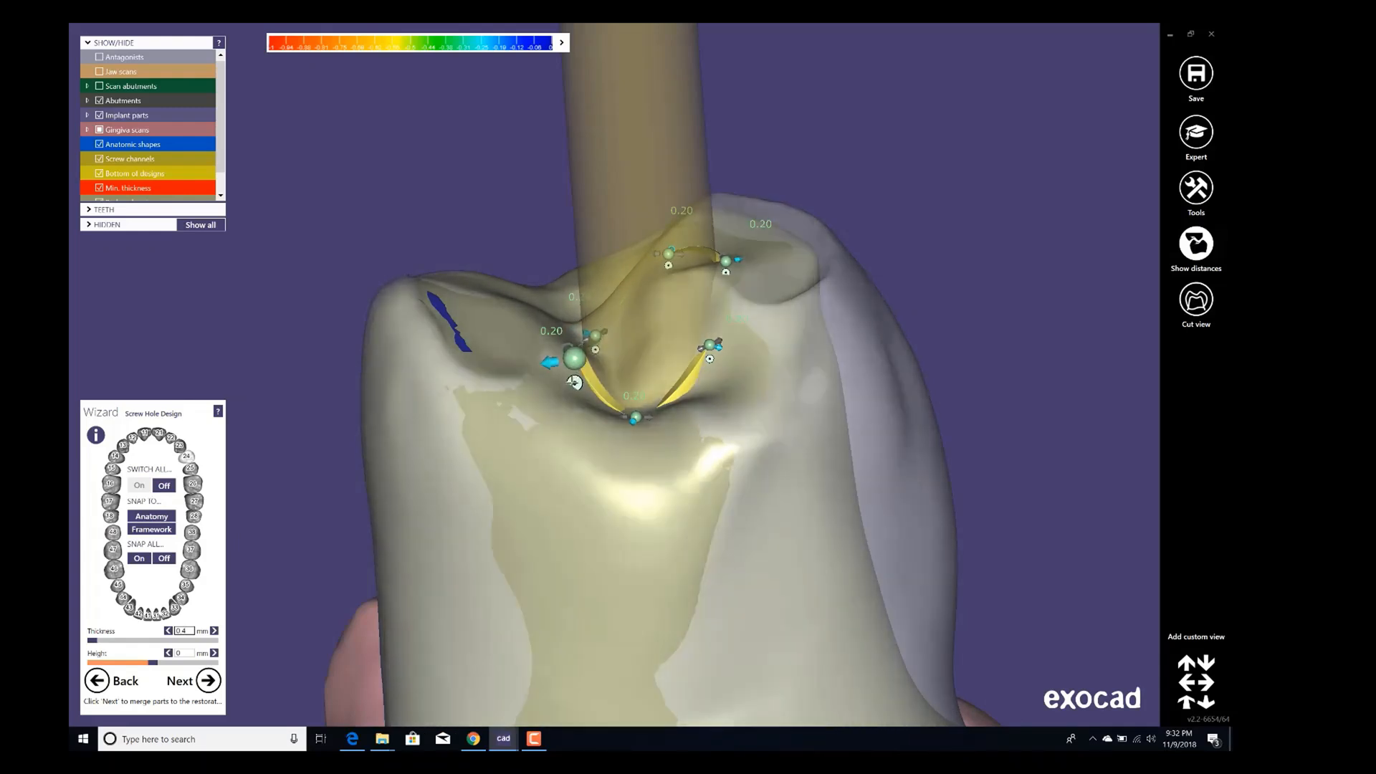
{"action": "left_click", "coordinate": [571, 338]}
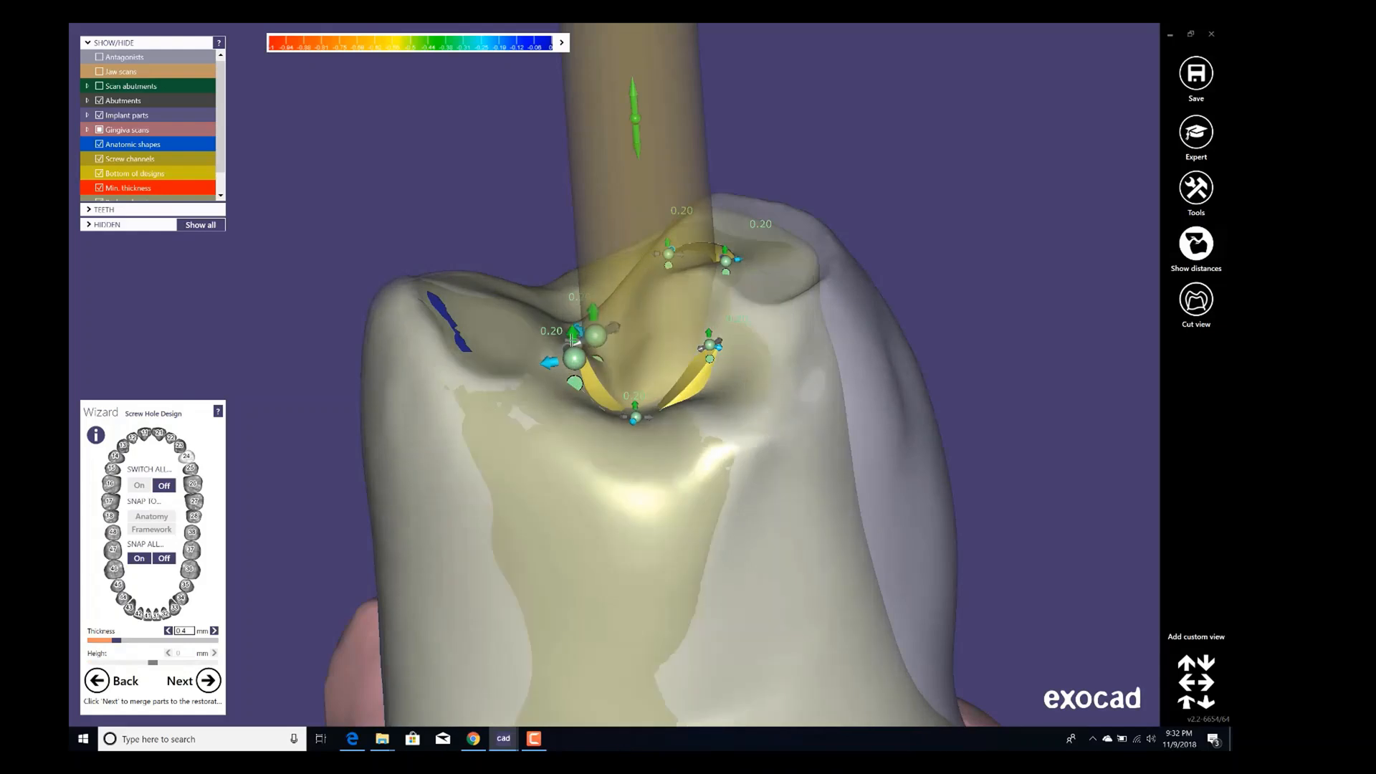
{"action": "left_click_drag", "start_coordinate": [571, 340], "coordinate": [570, 254]}
{"action": "scroll", "coordinate": [648, 311], "scroll_direction": "down", "scroll_amount": 2}
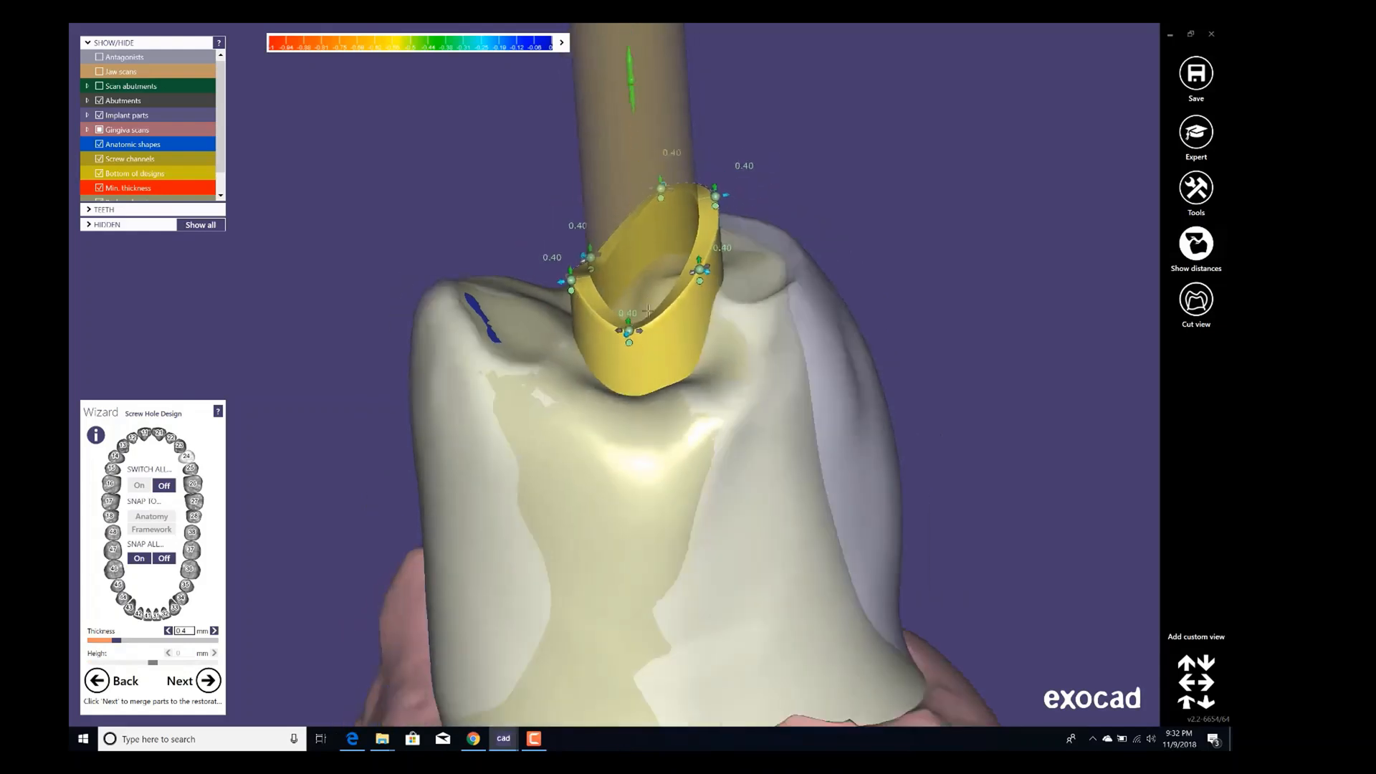
{"action": "right_click_drag", "start_coordinate": [648, 312], "coordinate": [655, 329]}
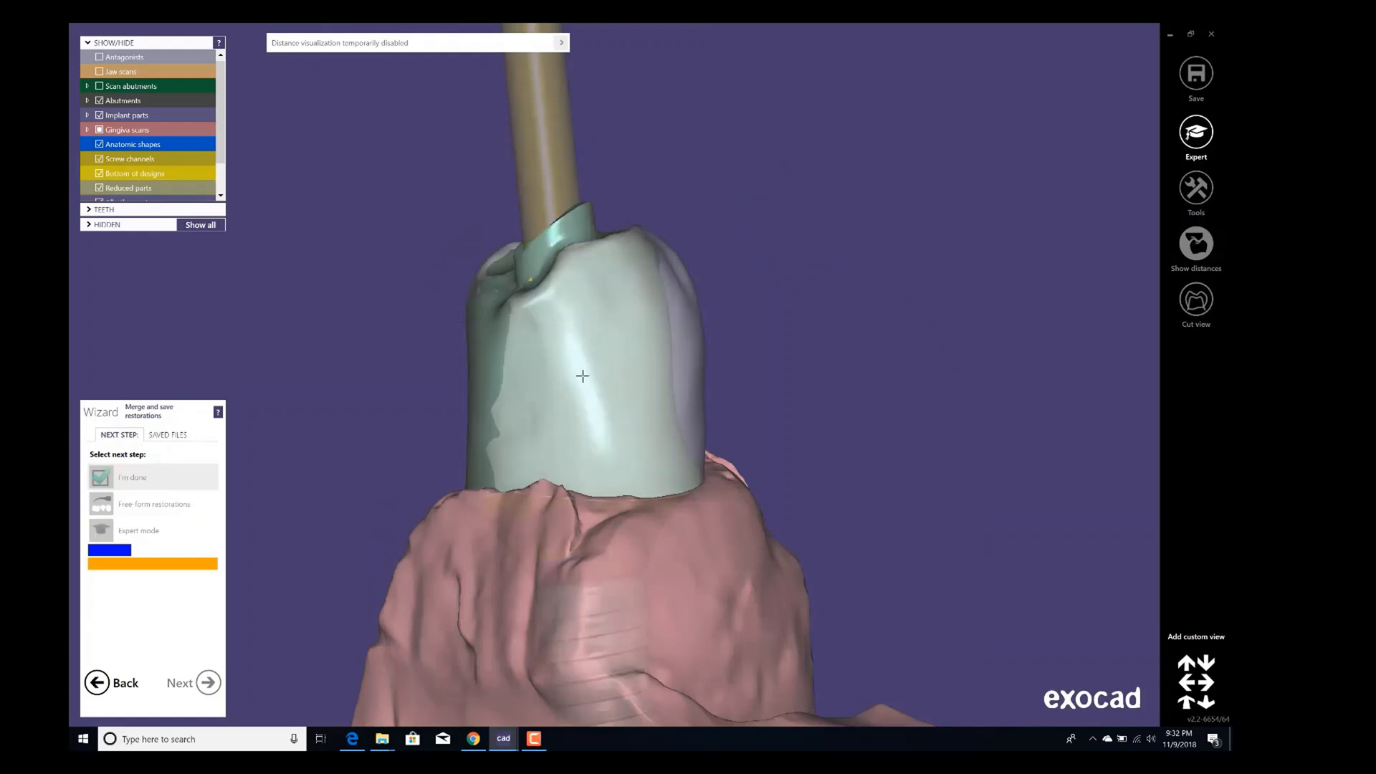
Switch to expert mode and open the Free-form Emergence Profiles tool for the abutment.
{"action": "right_click_drag", "start_coordinate": [757, 347], "coordinate": [643, 379]}
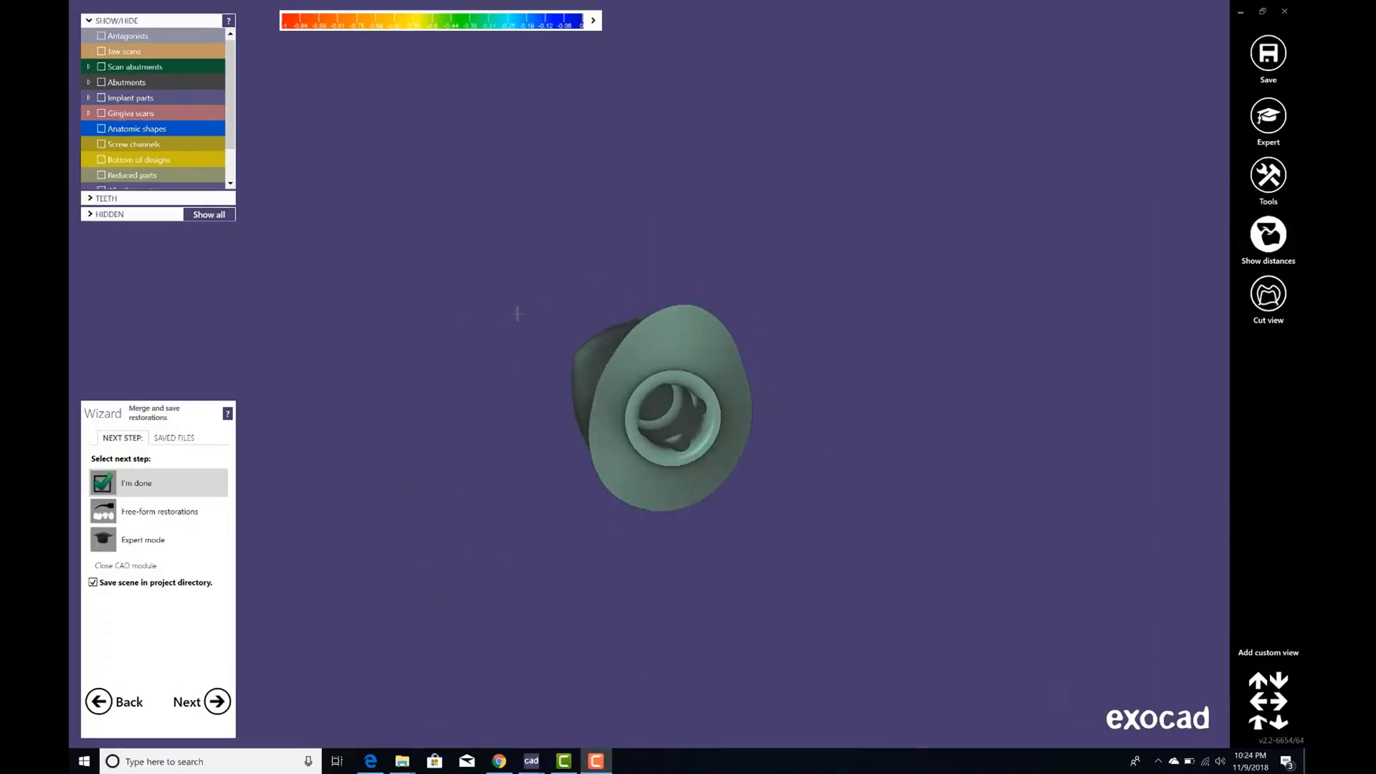
{"action": "left_click", "coordinate": [1263, 132]}
{"action": "right_click_drag", "start_coordinate": [815, 410], "coordinate": [833, 354]}
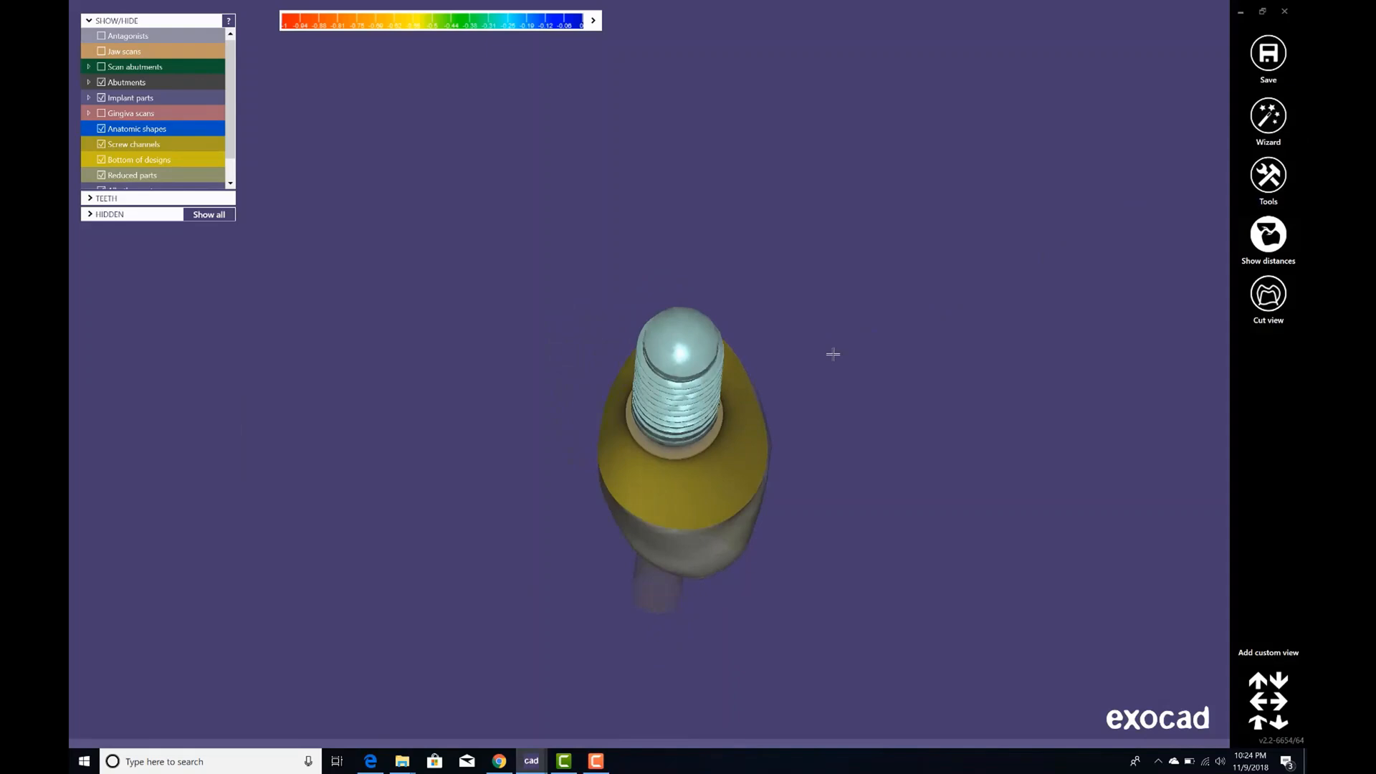
{"action": "right_click", "coordinate": [879, 254]}
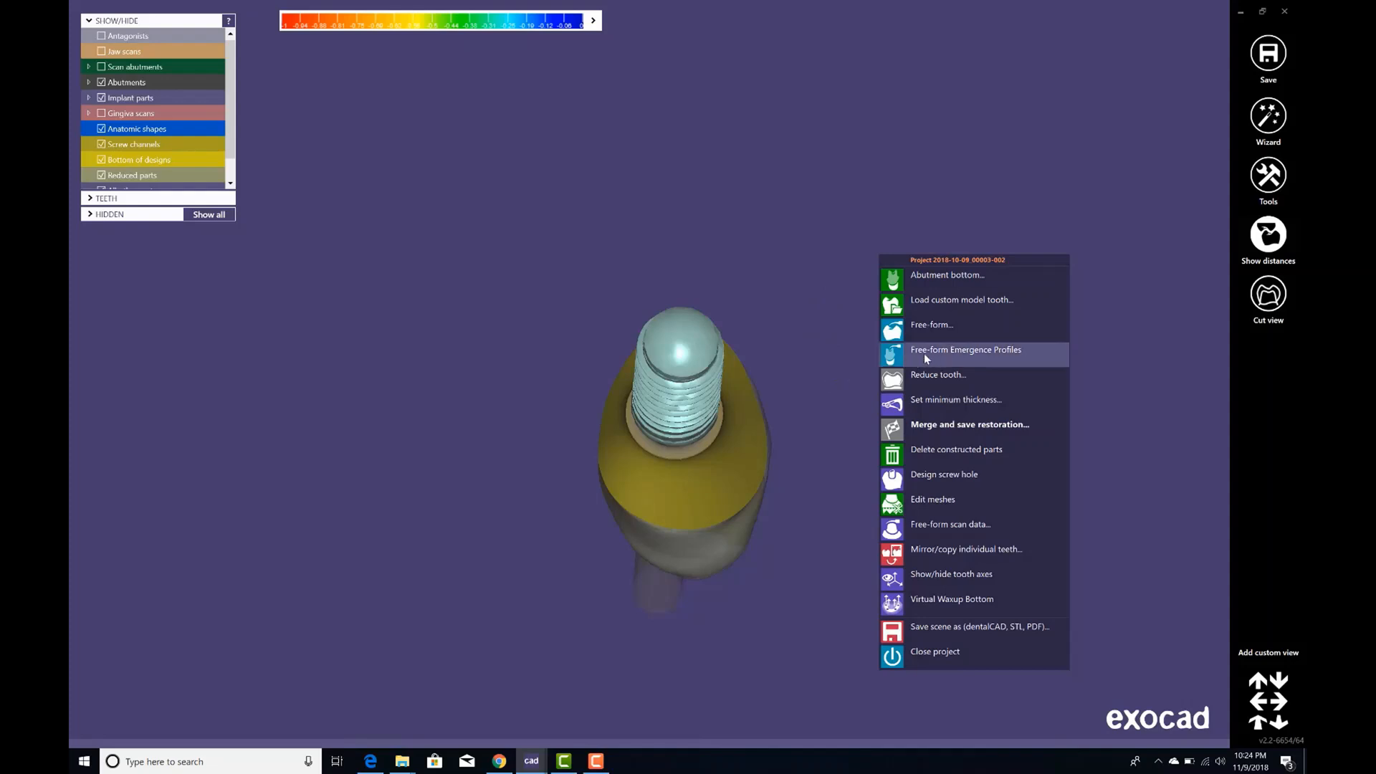
{"action": "left_click", "coordinate": [956, 353]}
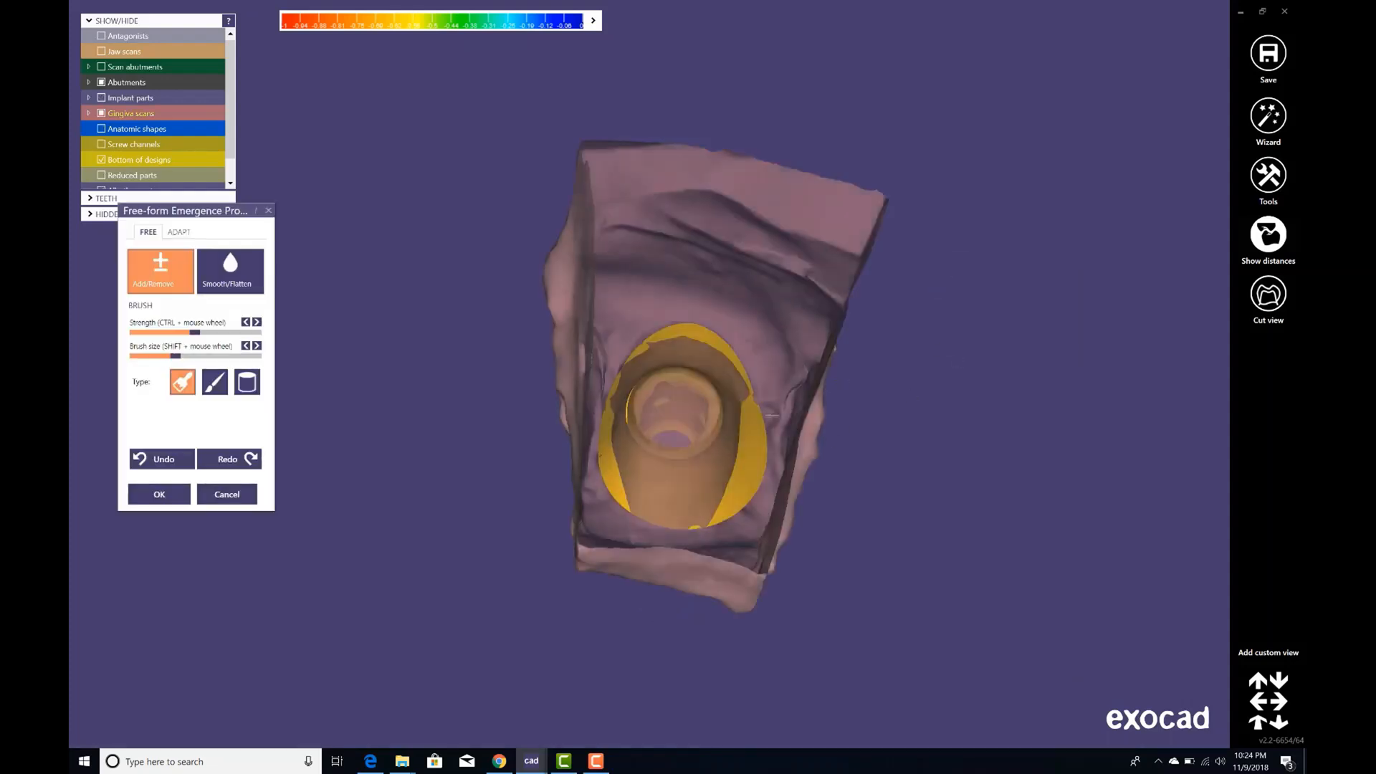
Open the emergence profile adaptation options while viewing the abutment from below.
{"action": "right_click_drag", "start_coordinate": [759, 414], "coordinate": [717, 417]}
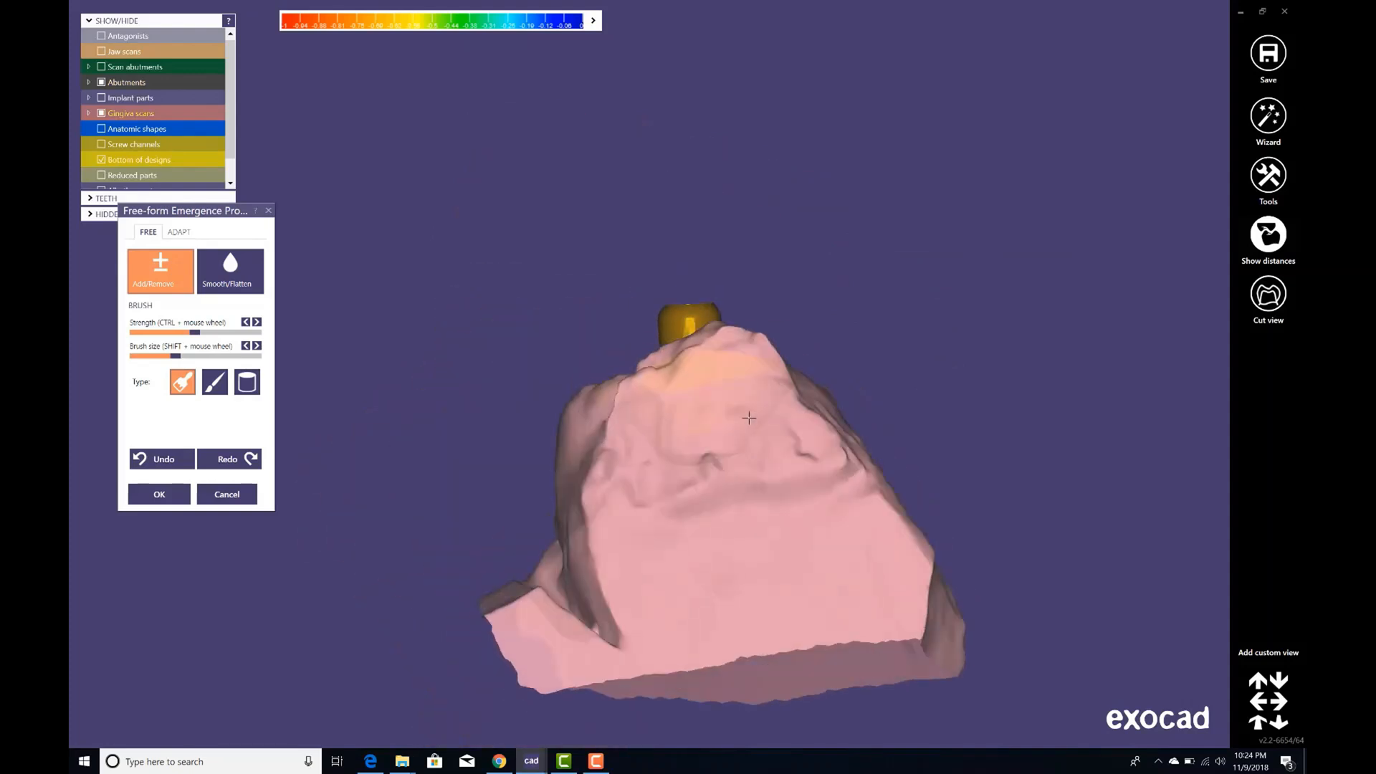
{"action": "mouse_move", "coordinate": [648, 374]}
{"action": "right_mouse_down"}
{"action": "mouse_move", "coordinate": [711, 396]}
{"action": "mouse_move", "coordinate": [688, 268]}
{"action": "mouse_move", "coordinate": [699, 354]}
{"action": "mouse_move", "coordinate": [653, 272]}
{"action": "mouse_move", "coordinate": [574, 319]}
{"action": "right_mouse_up"}
{"action": "scroll", "coordinate": [652, 272], "scroll_direction": "up", "scroll_amount": 3}
{"action": "scroll", "coordinate": [599, 290], "scroll_direction": "down", "scroll_amount": 2, "text": "shift"}
{"action": "scroll", "coordinate": [575, 315], "scroll_direction": "up", "scroll_amount": 1}
{"action": "mouse_move", "coordinate": [579, 301]}
{"action": "left_mouse_down"}
{"action": "mouse_move", "coordinate": [589, 313]}
{"action": "mouse_move", "coordinate": [474, 315]}
{"action": "mouse_move", "coordinate": [461, 366]}
{"action": "mouse_move", "coordinate": [545, 552]}
{"action": "mouse_move", "coordinate": [506, 591]}
{"action": "mouse_move", "coordinate": [594, 563]}
{"action": "mouse_move", "coordinate": [631, 584]}
{"action": "mouse_move", "coordinate": [650, 453]}
{"action": "mouse_move", "coordinate": [631, 548]}
{"action": "mouse_move", "coordinate": [661, 473]}
{"action": "mouse_move", "coordinate": [656, 433]}
{"action": "mouse_move", "coordinate": [504, 563]}
{"action": "mouse_move", "coordinate": [492, 532]}
{"action": "mouse_move", "coordinate": [660, 544]}
{"action": "mouse_move", "coordinate": [640, 398]}
{"action": "left_mouse_up"}
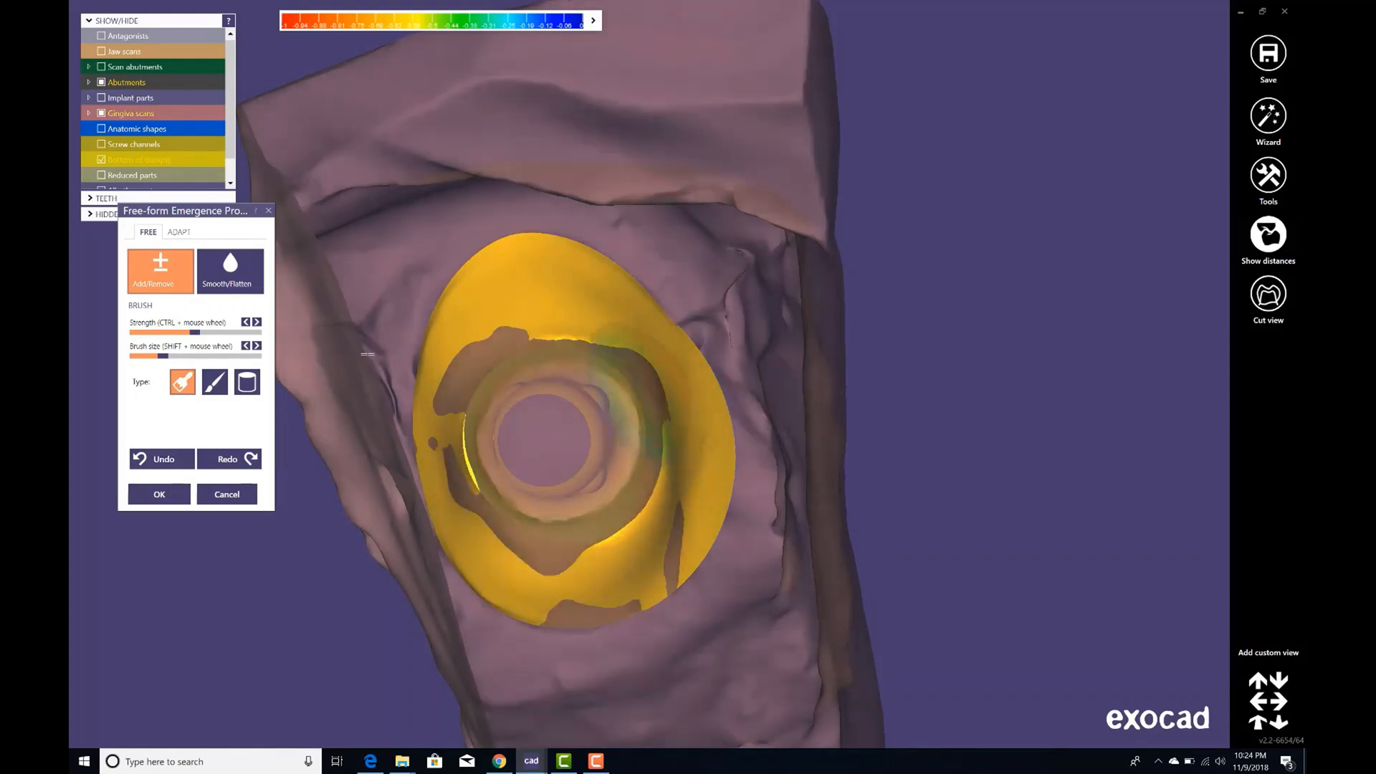
{"action": "left_click", "coordinate": [179, 232]}
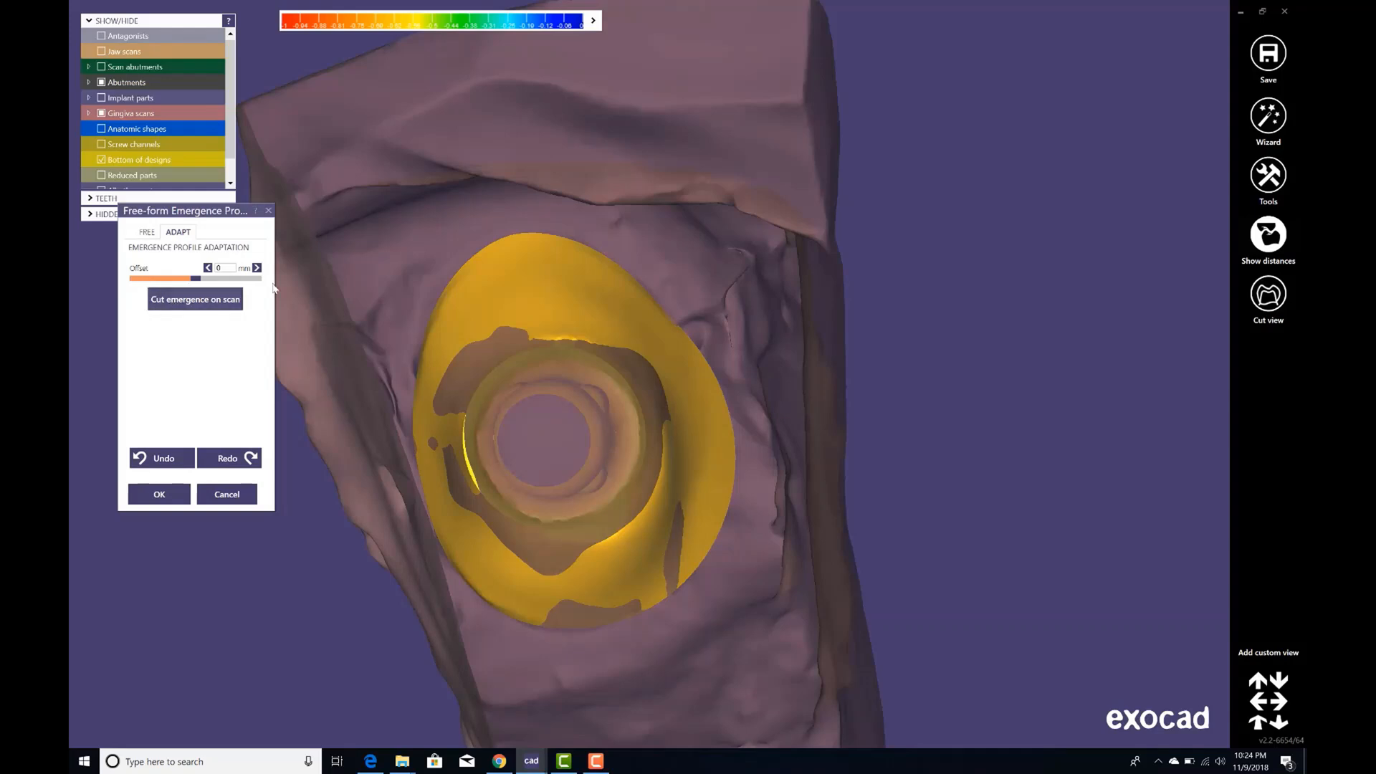
Cut the abutment's emergence profile on the gingiva scan and confirm the free-form emergence changes.
{"action": "left_click", "coordinate": [209, 306]}
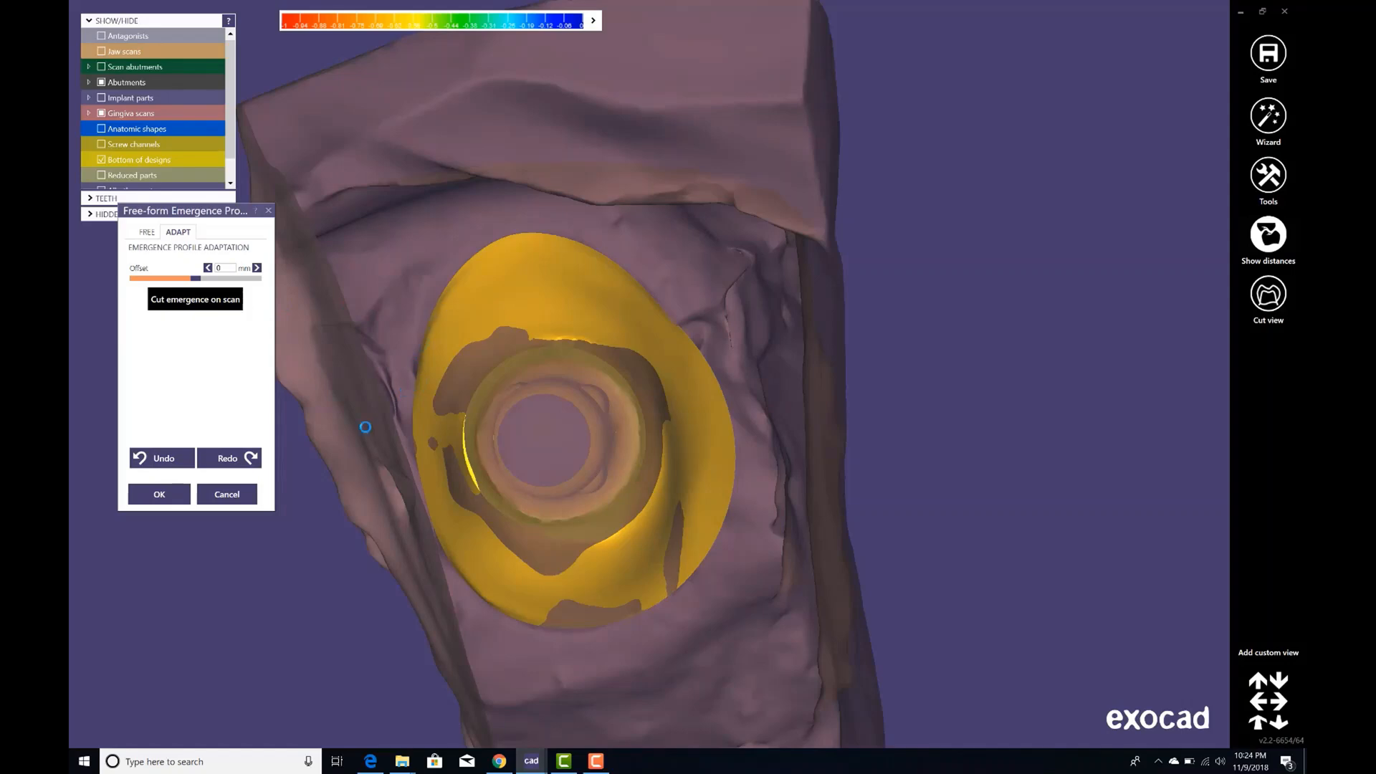
{"action": "right_click_drag", "start_coordinate": [752, 423], "coordinate": [559, 380]}
{"action": "scroll", "coordinate": [561, 406], "scroll_direction": "down", "scroll_amount": 3}
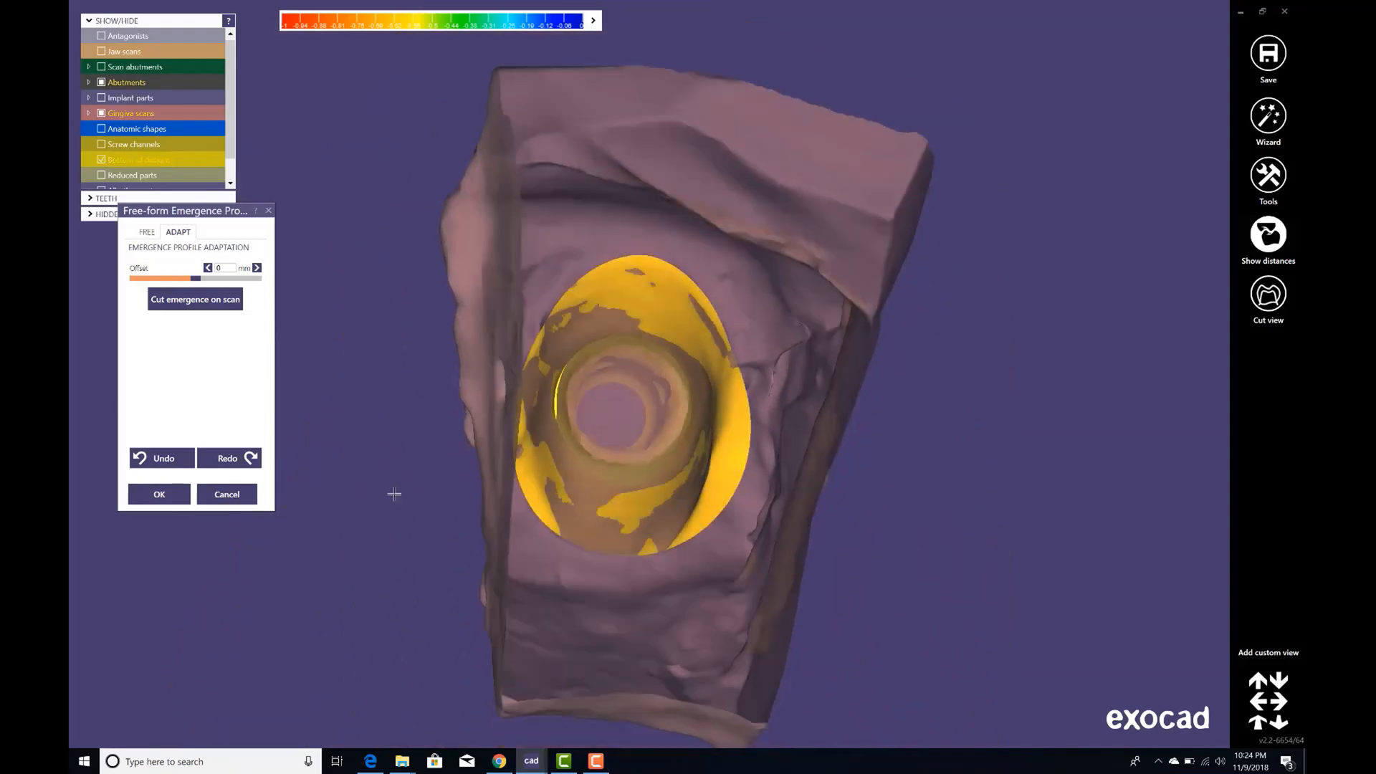
{"action": "left_click", "coordinate": [183, 493]}
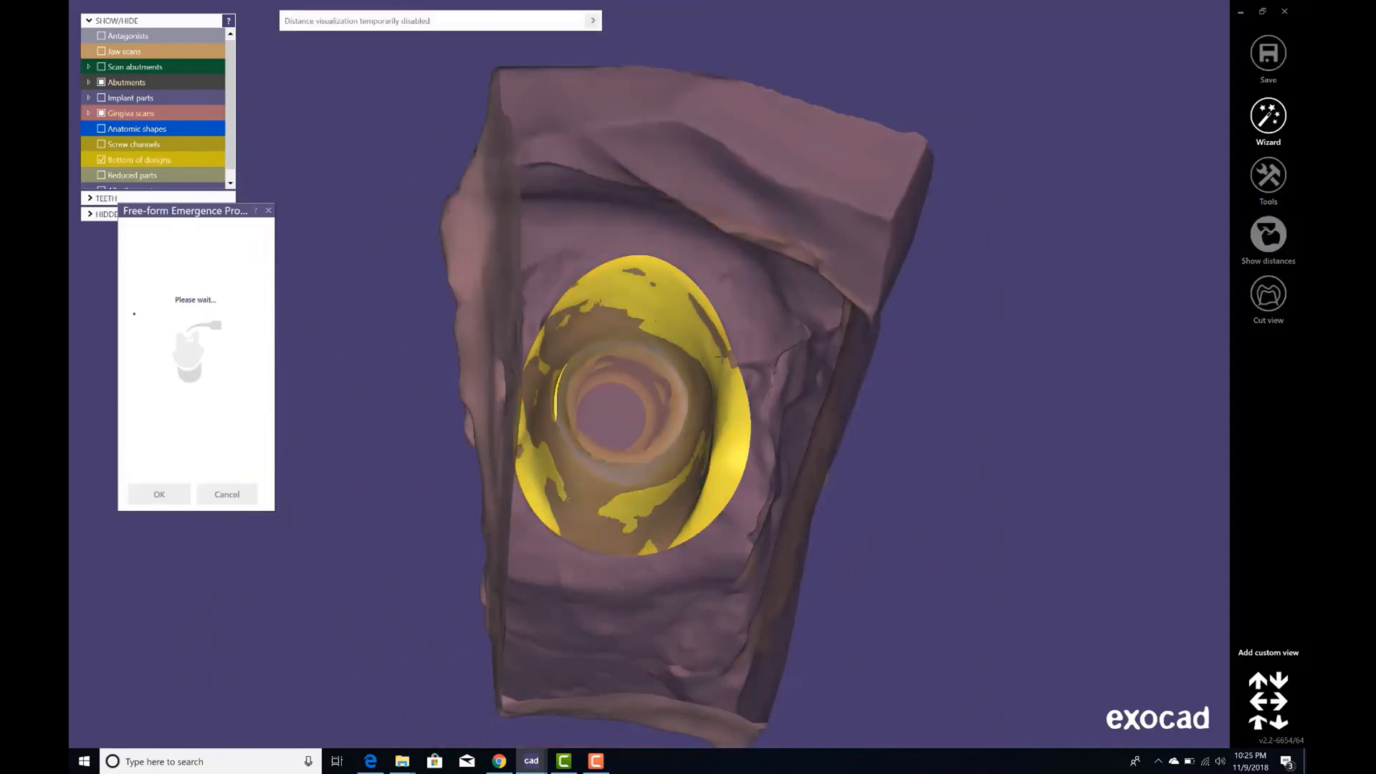
Merge and save the tooth 24 abutment and crown restoration.
{"action": "right_click_drag", "start_coordinate": [652, 295], "coordinate": [923, 163]}
{"action": "right_click", "coordinate": [851, 131]}
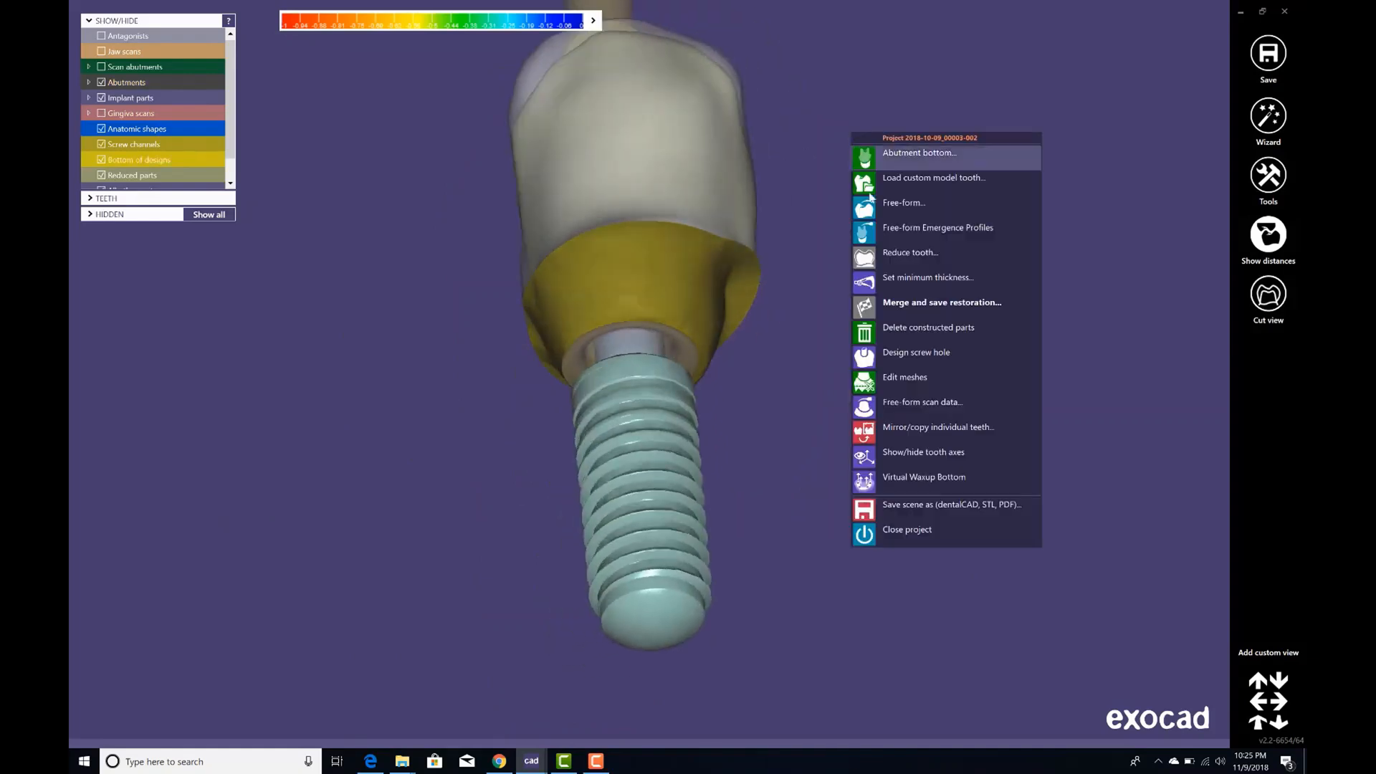
{"action": "left_click", "coordinate": [948, 305]}
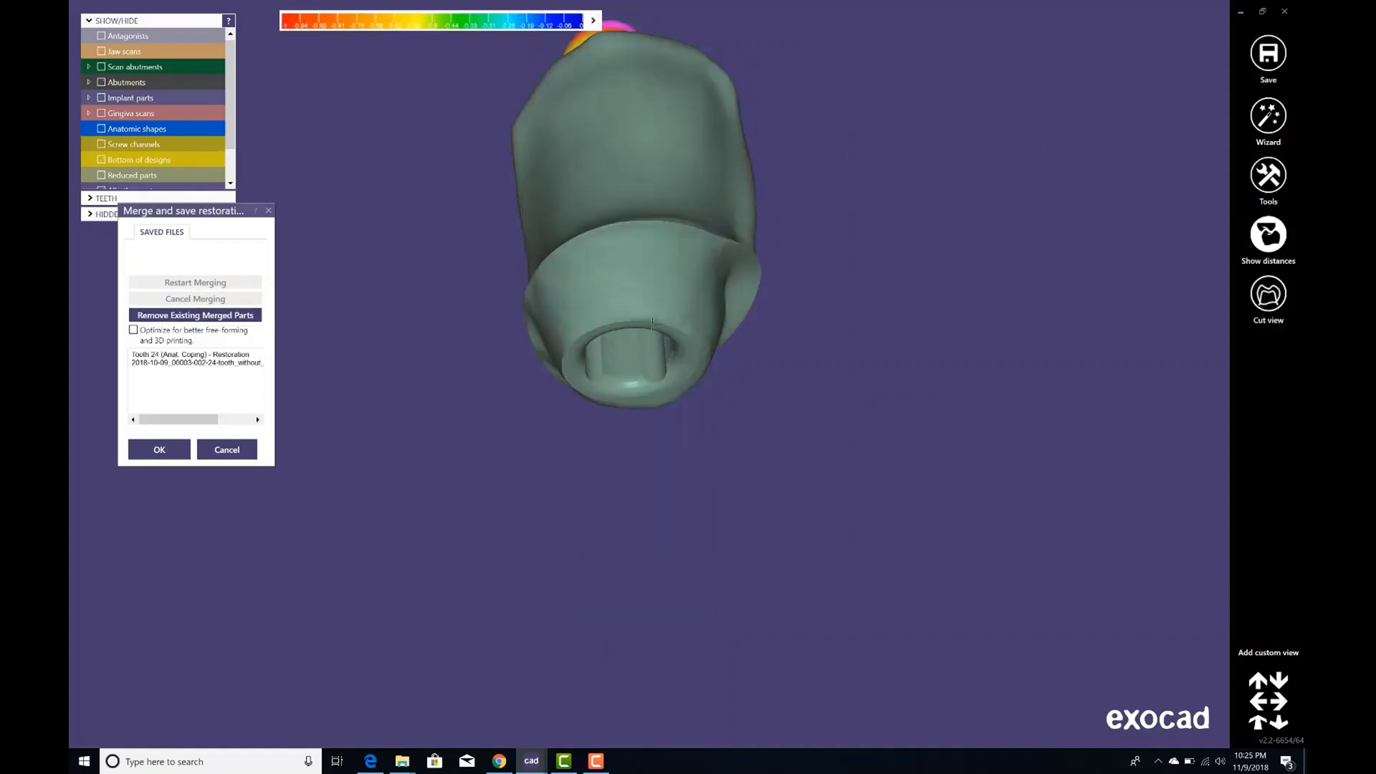
{"action": "right_click_drag", "start_coordinate": [652, 324], "coordinate": [632, 314]}
{"action": "scroll", "coordinate": [632, 314], "scroll_direction": "up", "scroll_amount": 2}
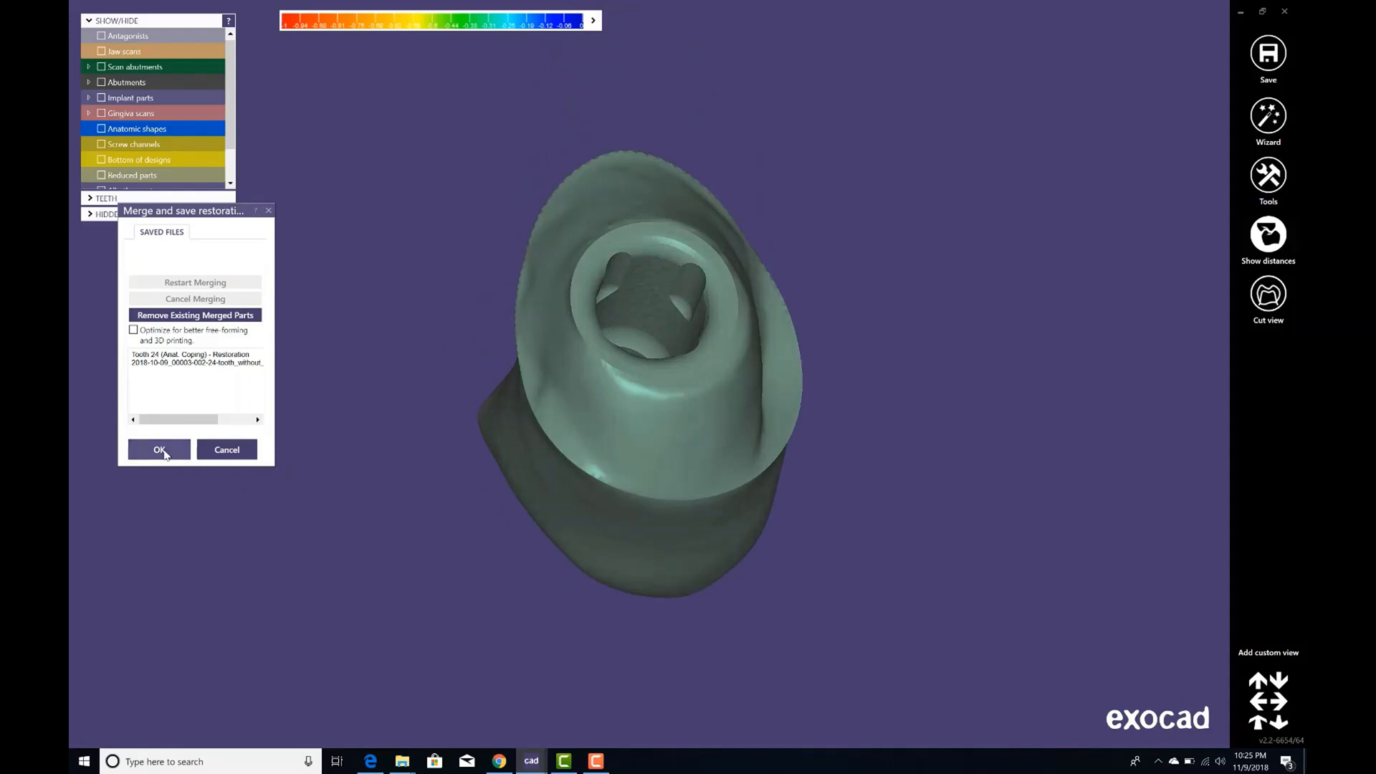
{"action": "left_click", "coordinate": [160, 451]}
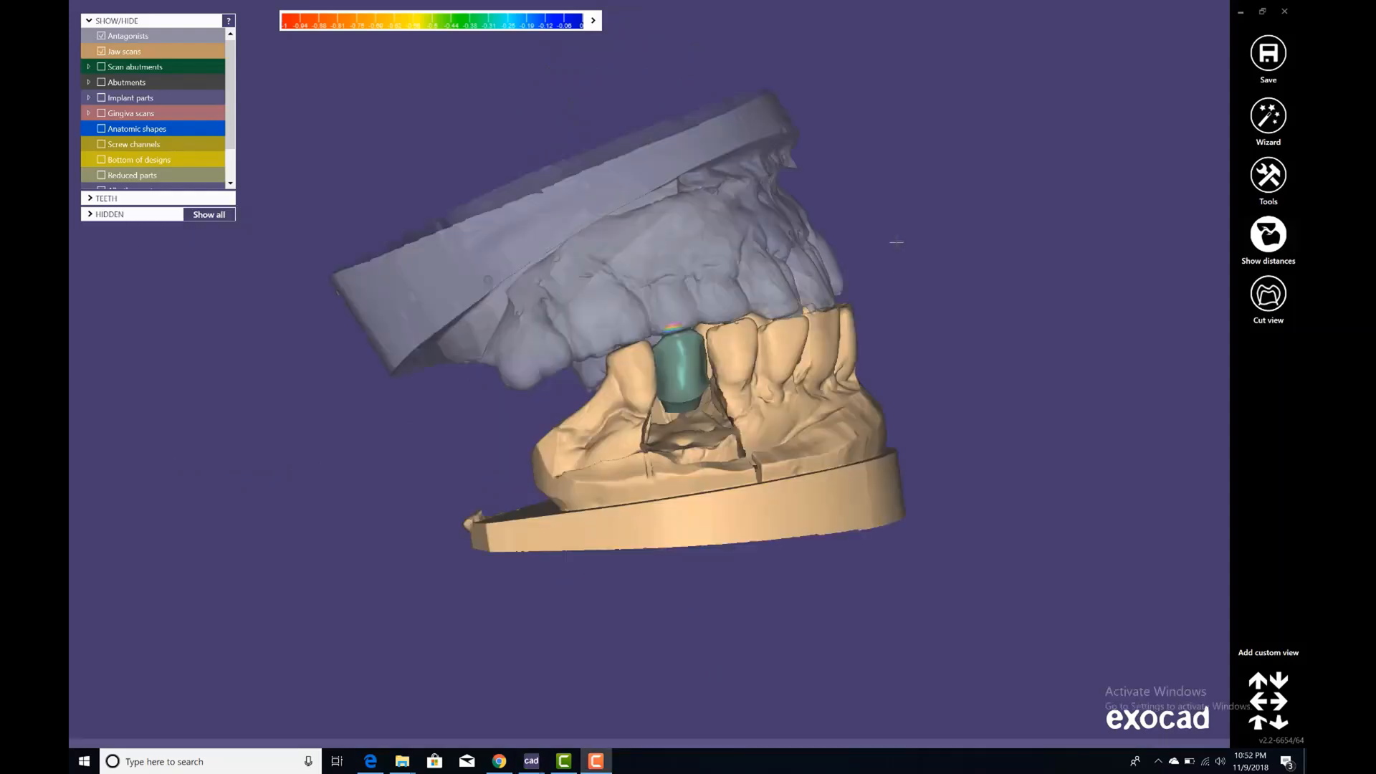
Open the option to save the scene as dentalCAD, STL or PDF.
{"action": "right_click", "coordinate": [897, 242]}
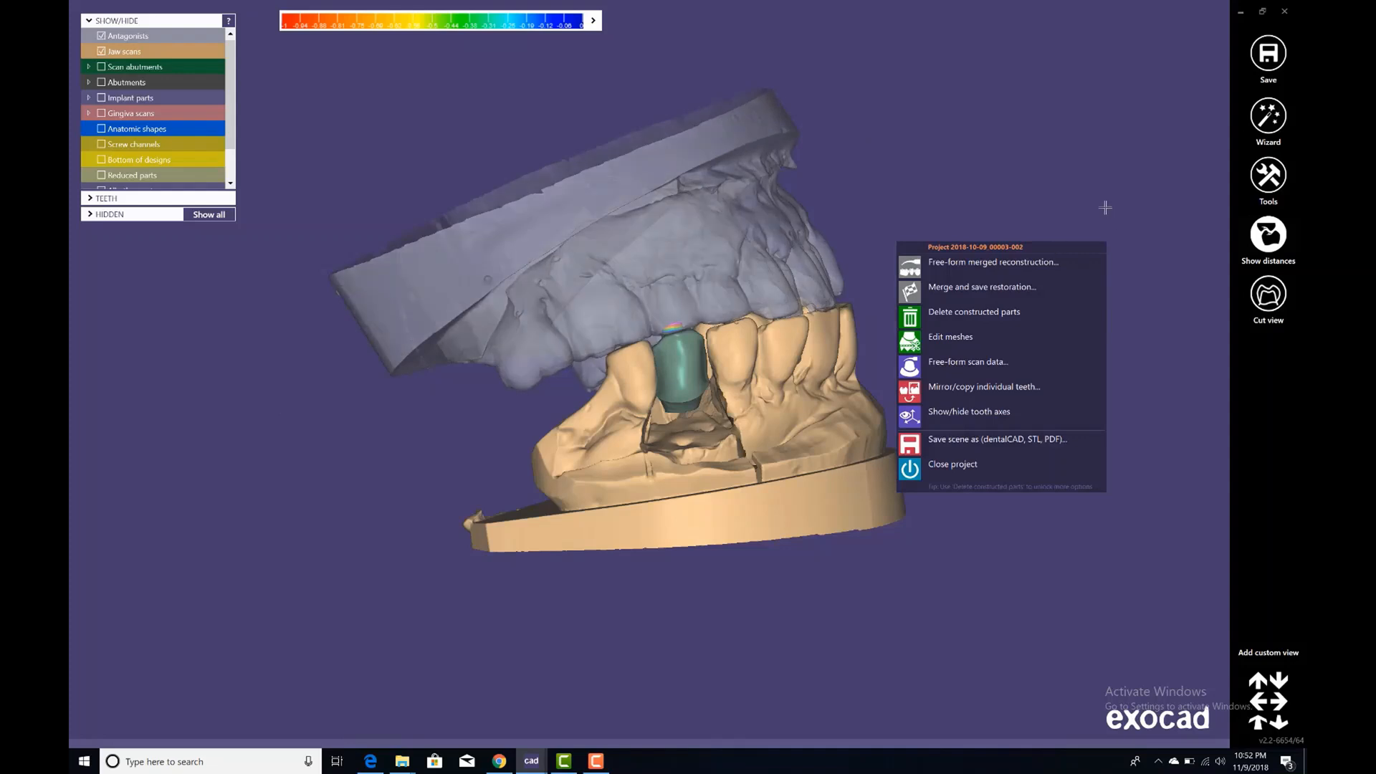
{"action": "left_click", "coordinate": [962, 446]}
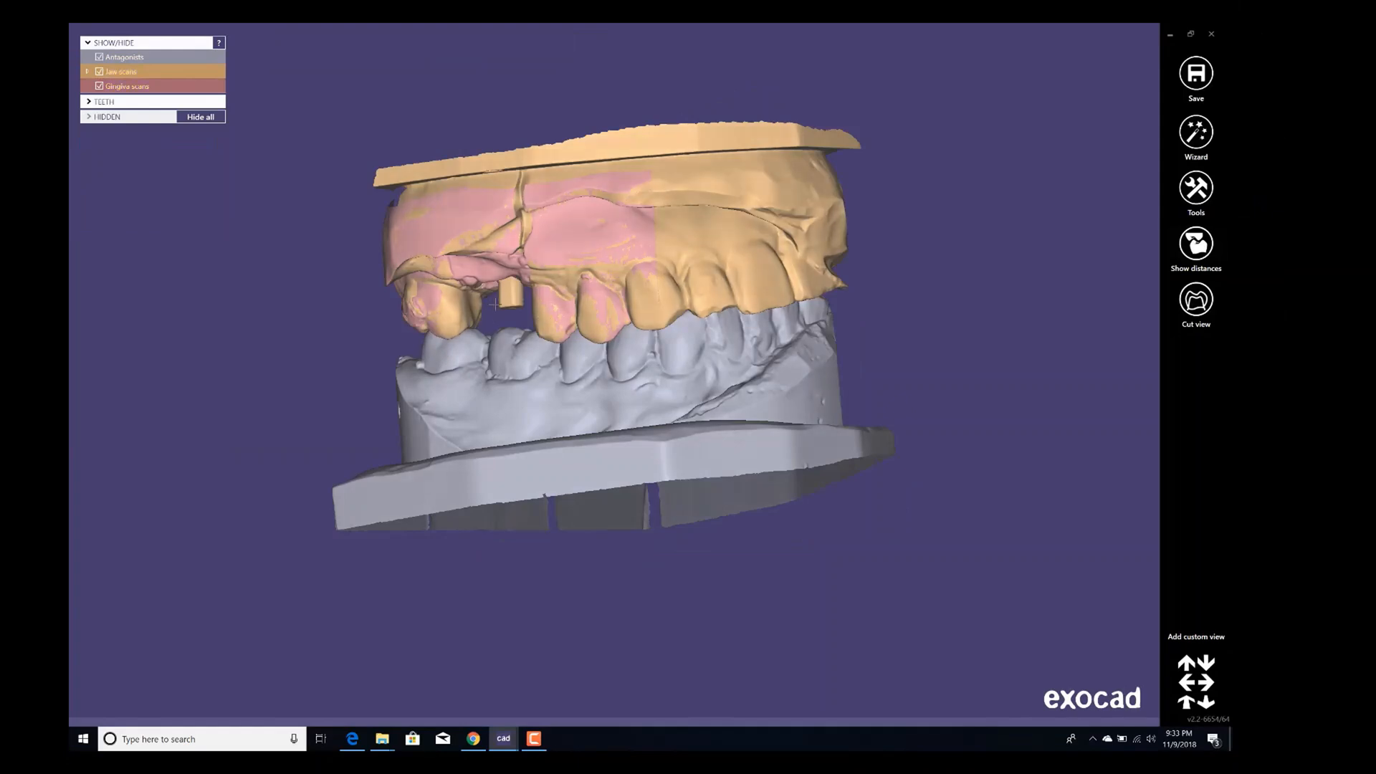
Start the wizard on the tooth 16 project and detect the margin line by placing a point on the scan abutment's shoulder.
{"action": "left_click", "coordinate": [527, 412]}
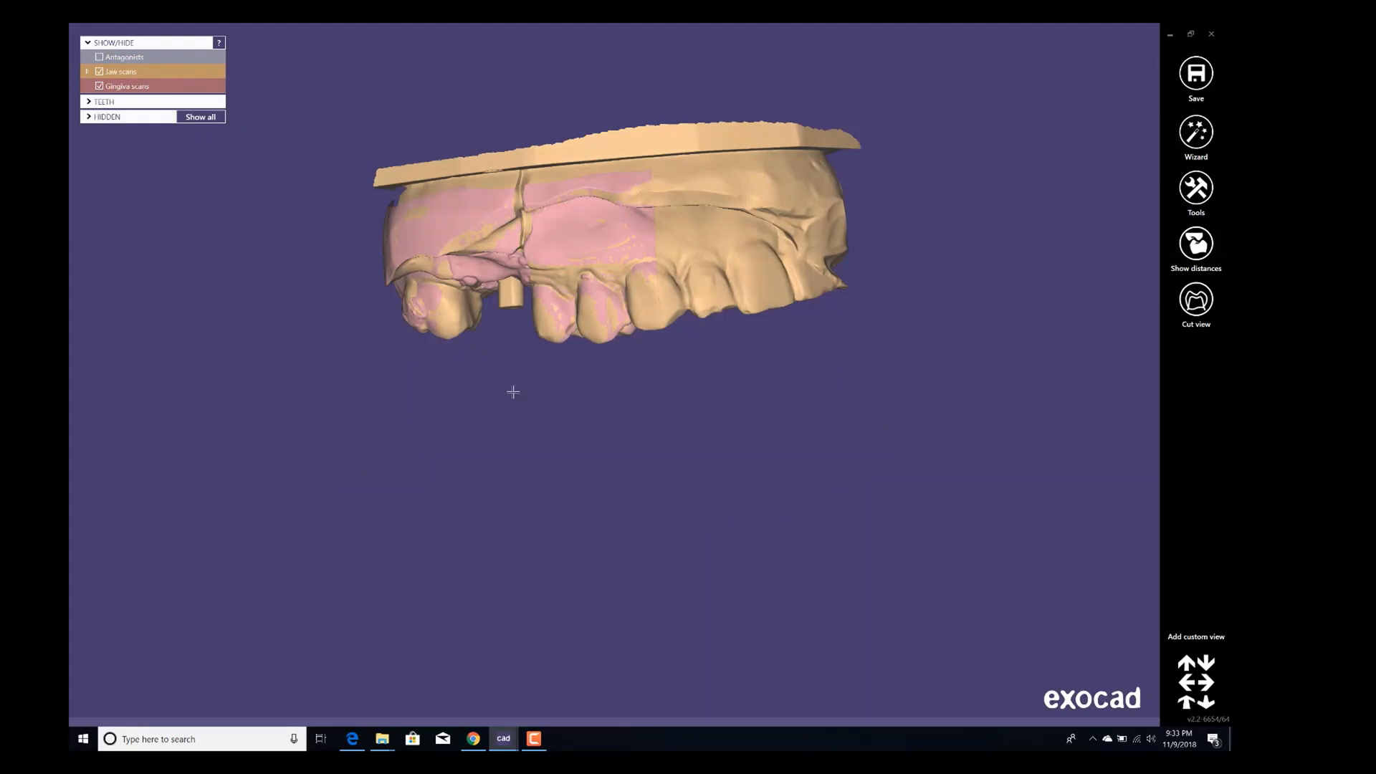
{"action": "left_click", "coordinate": [513, 392]}
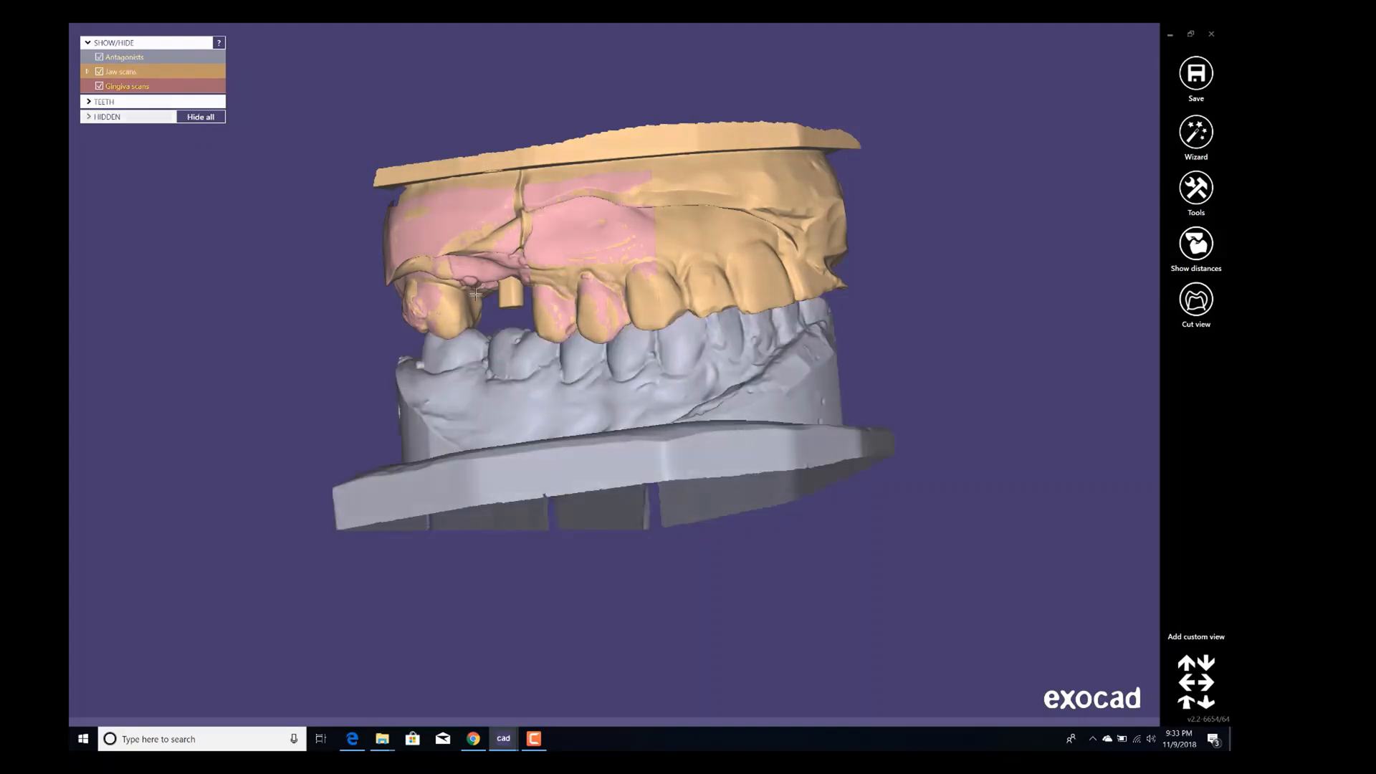
{"action": "scroll", "coordinate": [503, 304], "scroll_direction": "up", "scroll_amount": 2}
{"action": "right_click_drag", "start_coordinate": [505, 306], "coordinate": [652, 398]}
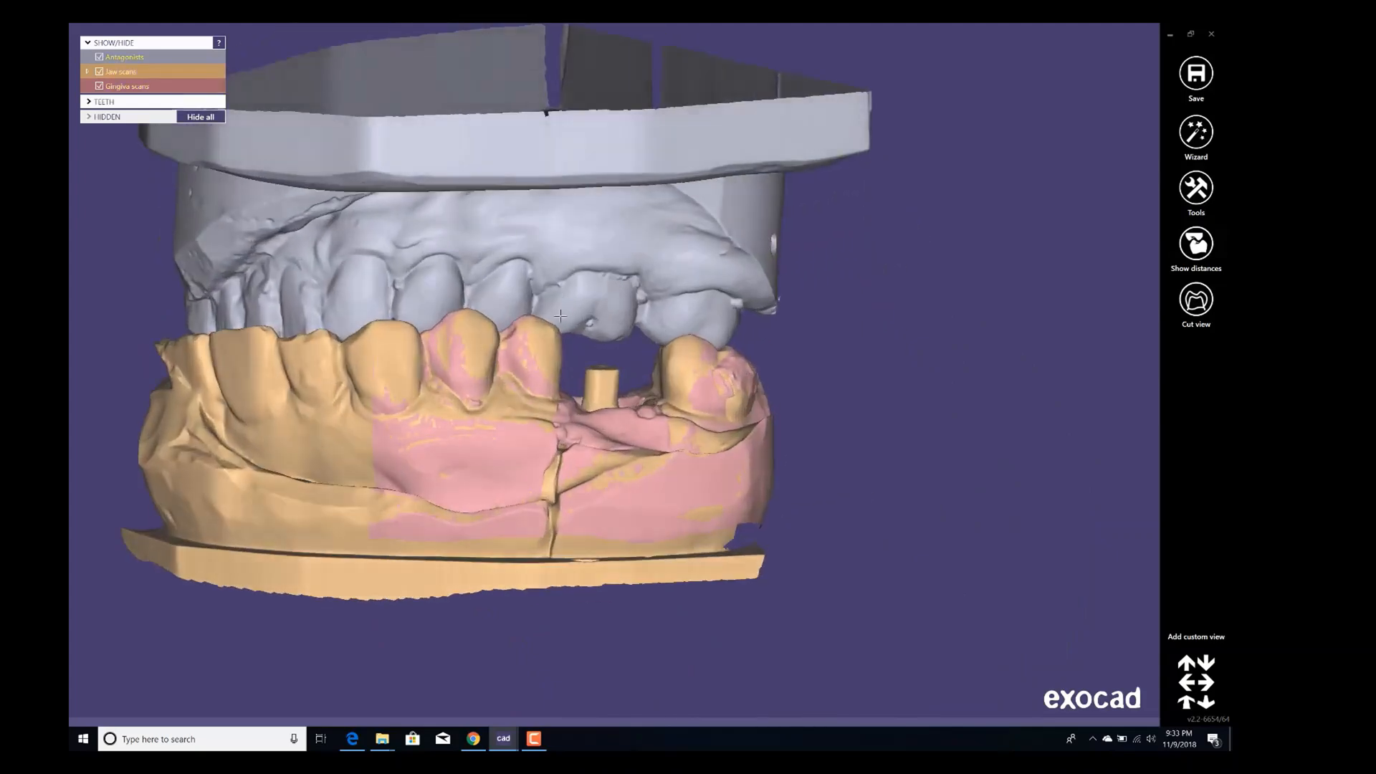
{"action": "left_click", "coordinate": [1193, 136]}
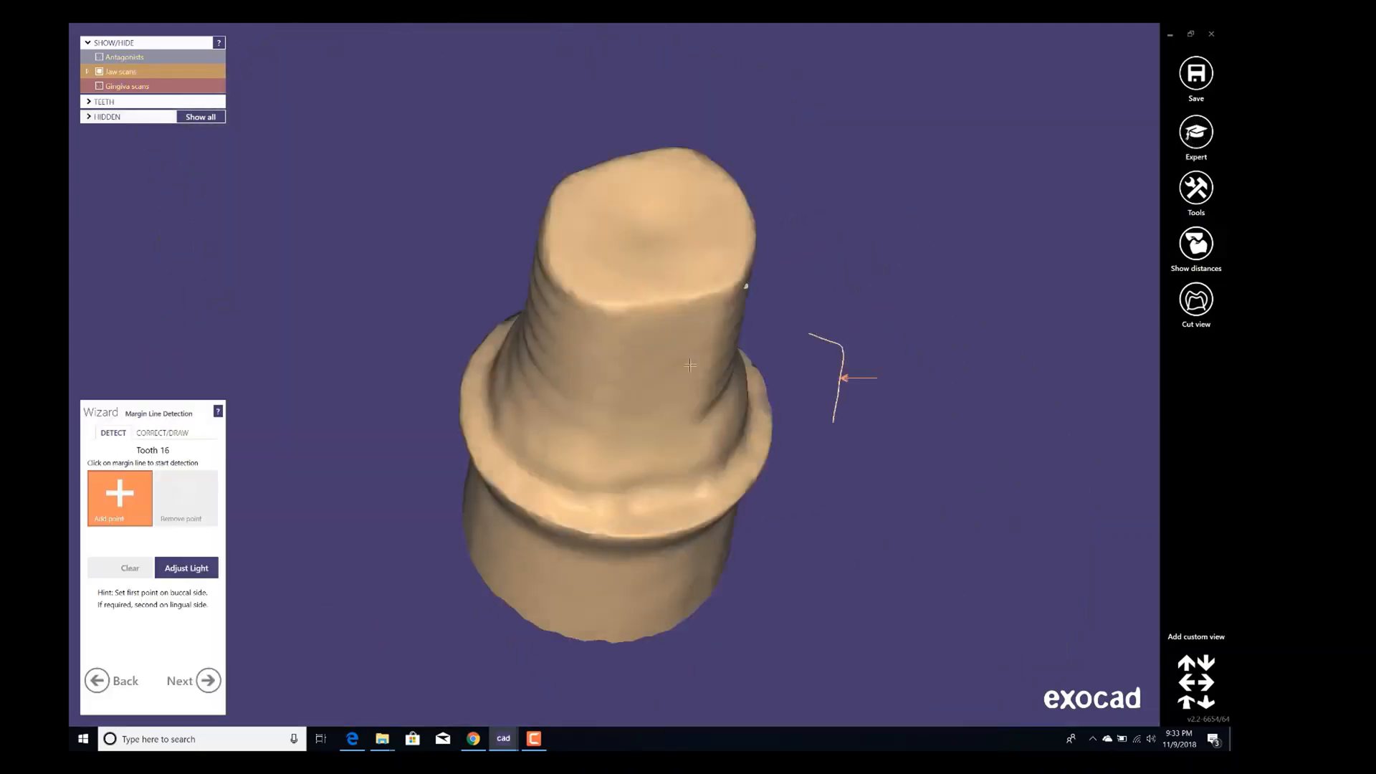
{"action": "scroll", "coordinate": [622, 321], "scroll_direction": "down", "scroll_amount": 2}
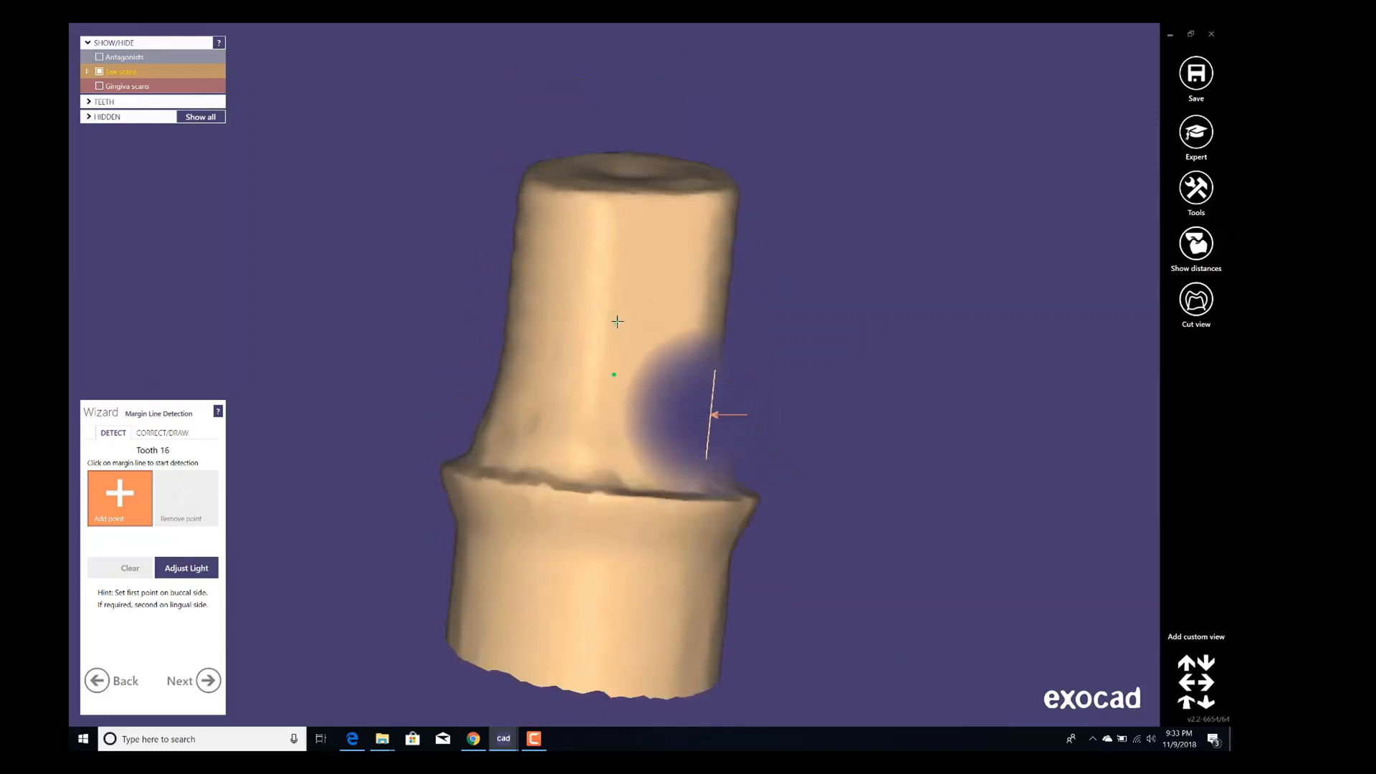
{"action": "right_click_drag", "start_coordinate": [617, 320], "coordinate": [611, 344]}
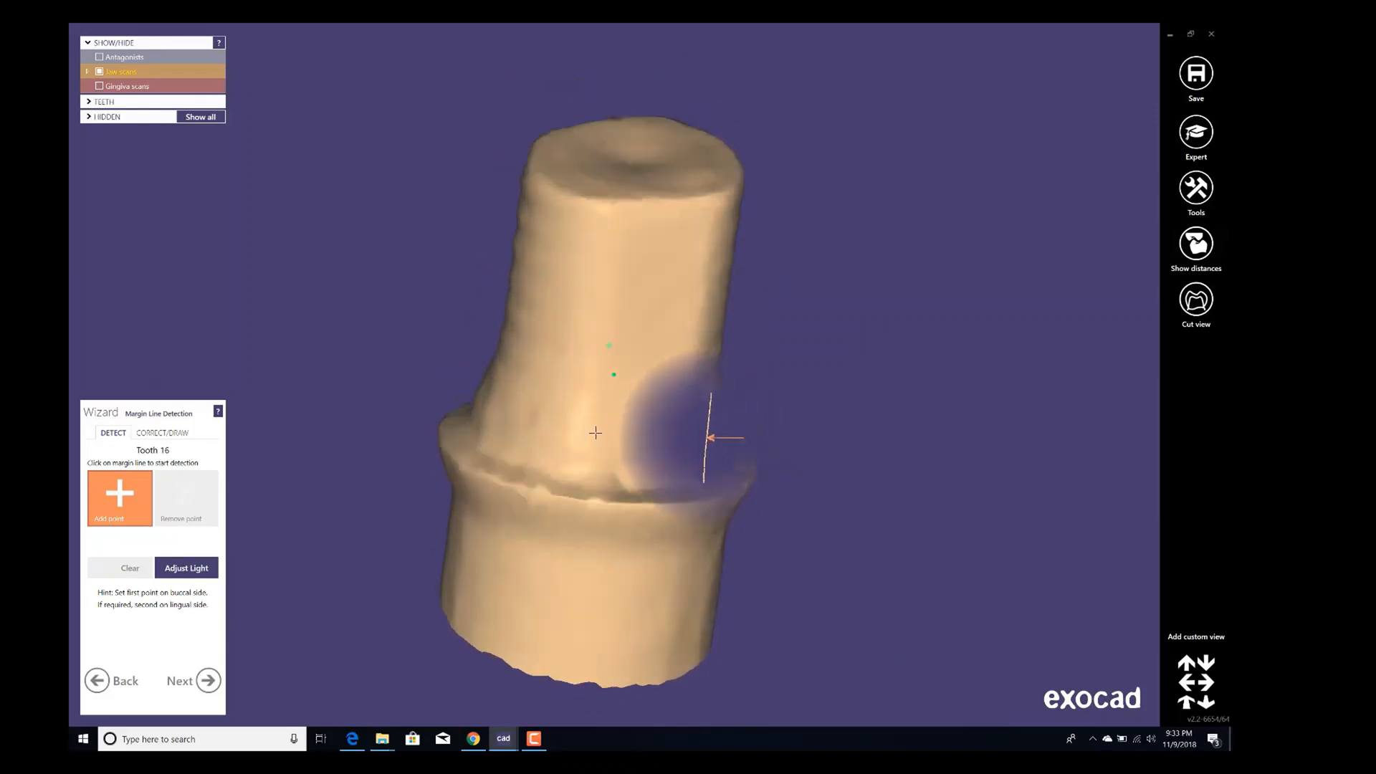
{"action": "left_click", "coordinate": [581, 504]}
{"action": "right_click_drag", "start_coordinate": [586, 463], "coordinate": [621, 451]}
{"action": "middle_click", "coordinate": [624, 454]}
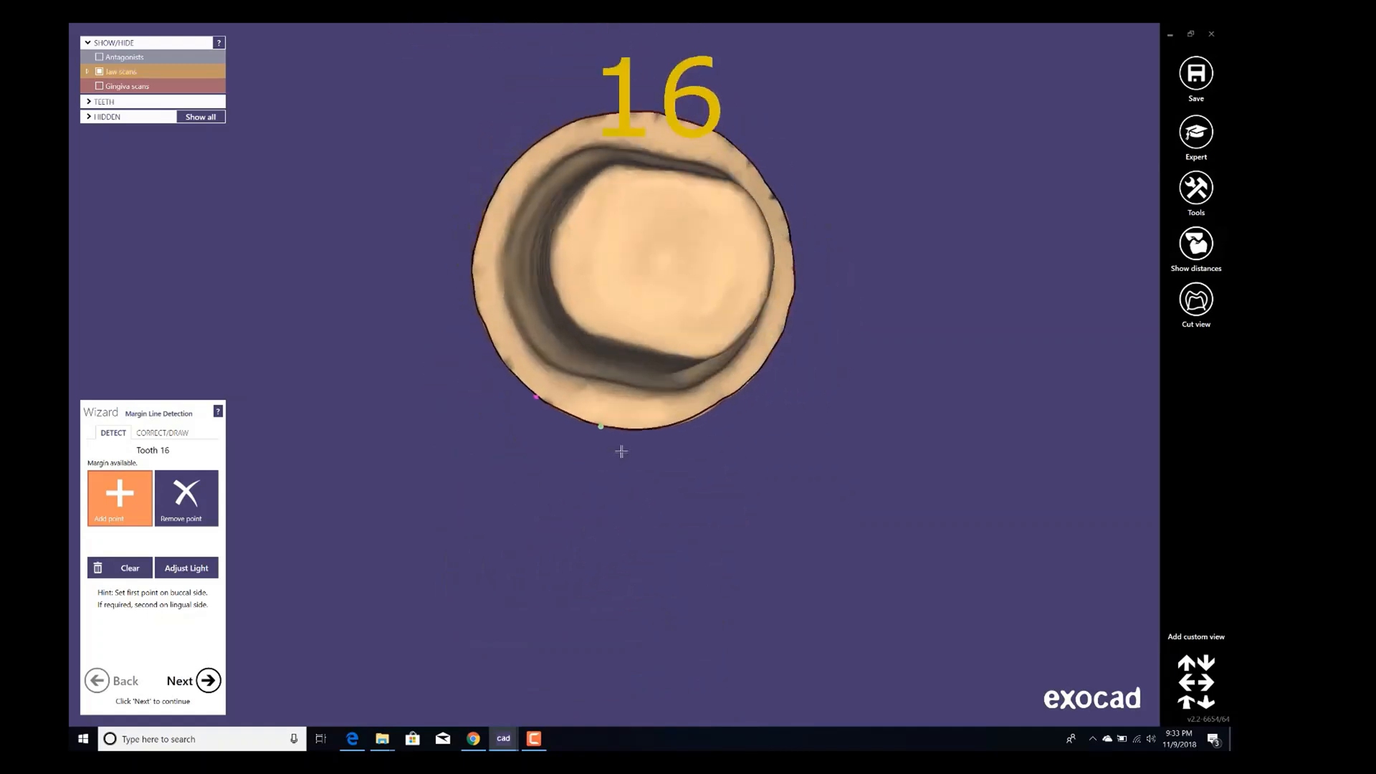
Correct the margin line by sliding one point along the abutment shoulder, then accept the margin.
{"action": "left_click", "coordinate": [172, 433]}
{"action": "right_click_drag", "start_coordinate": [706, 425], "coordinate": [706, 422]}
{"action": "scroll", "coordinate": [207, 450], "scroll_direction": "up", "scroll_amount": 4}
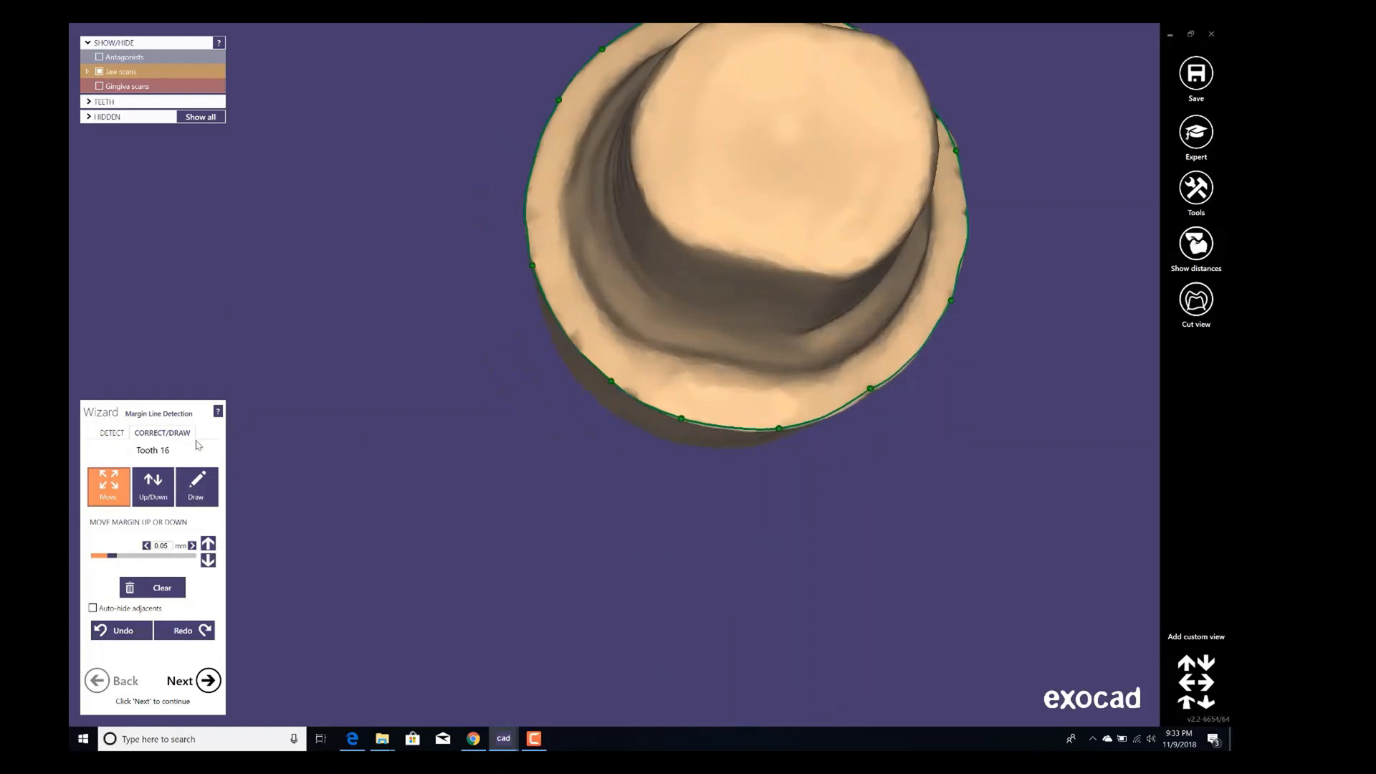
{"action": "scroll", "coordinate": [665, 412], "scroll_direction": "up", "scroll_amount": 5}
{"action": "left_click_drag", "start_coordinate": [686, 425], "coordinate": [694, 431]}
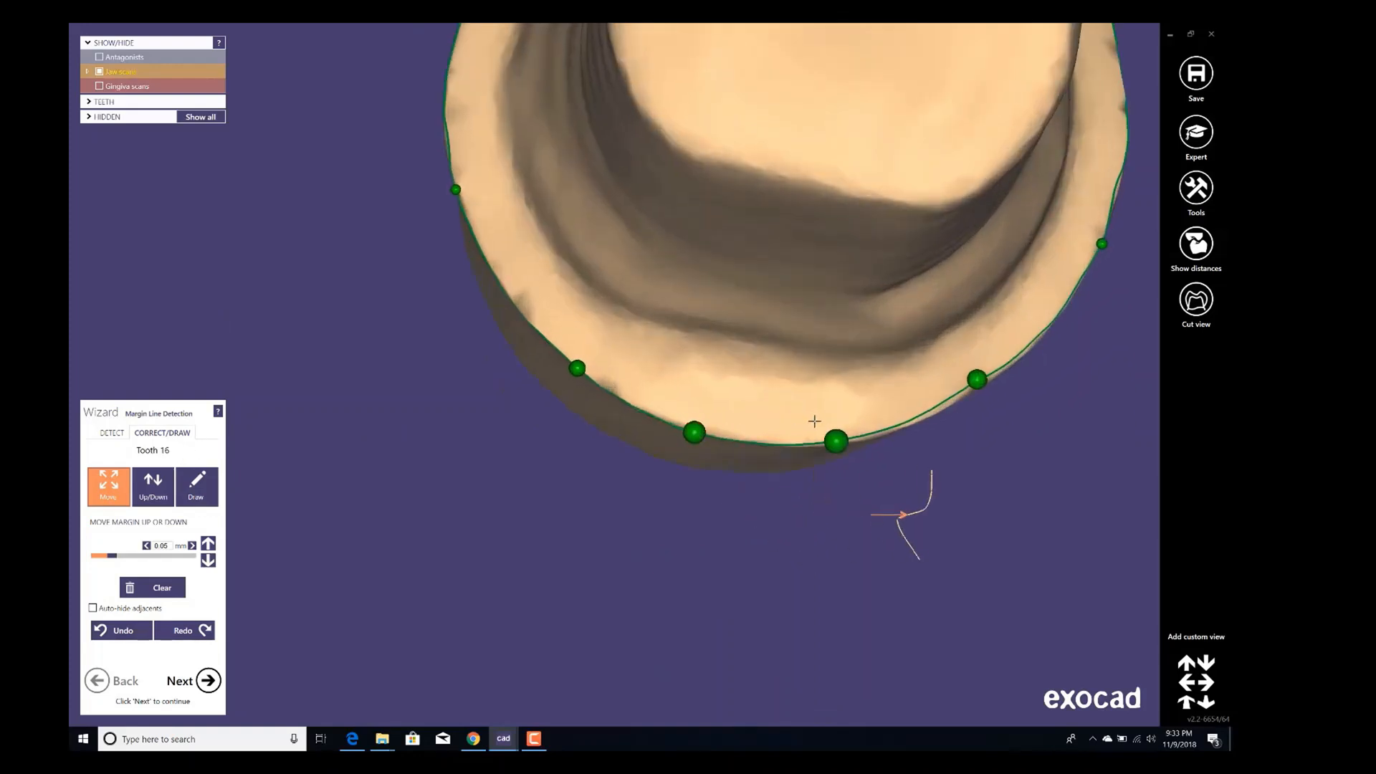
{"action": "left_click_drag", "start_coordinate": [836, 440], "coordinate": [866, 440]}
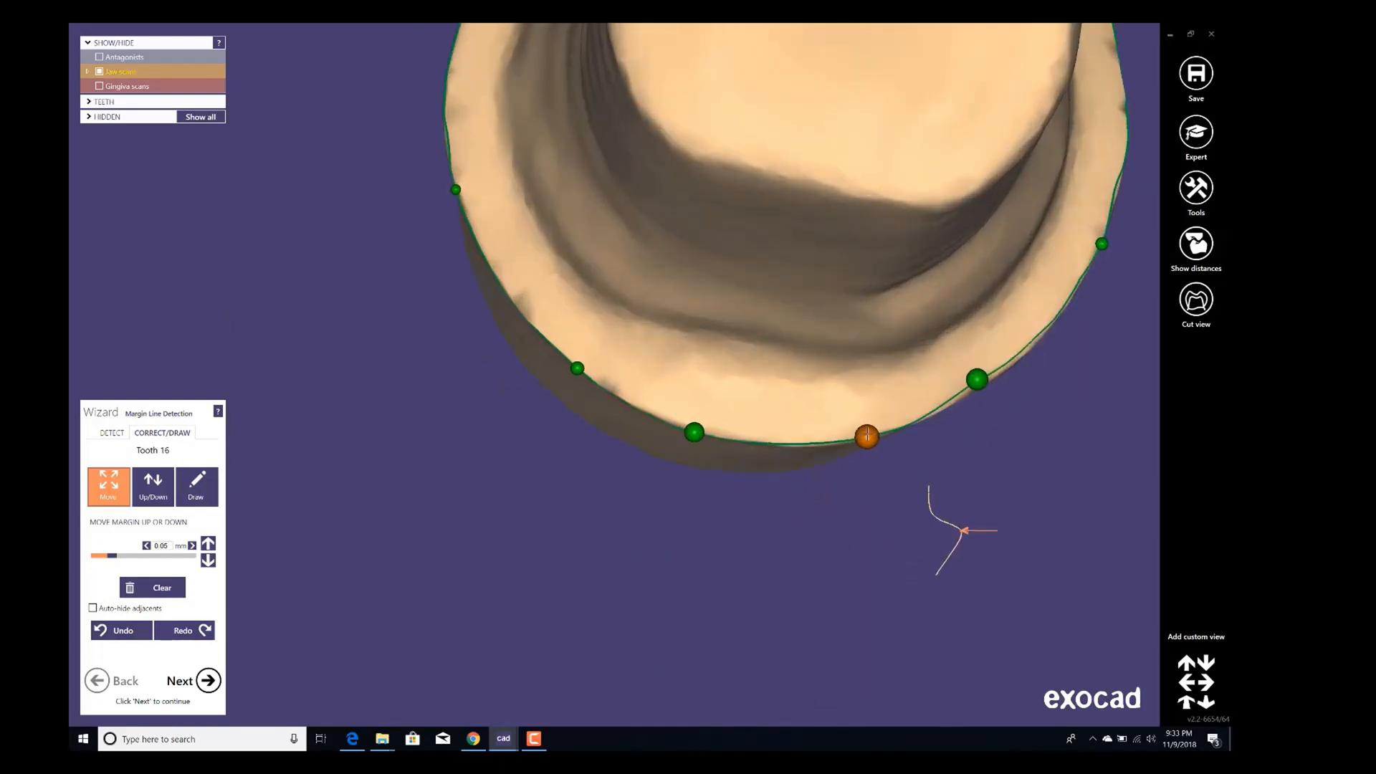
{"action": "left_click", "coordinate": [198, 679]}
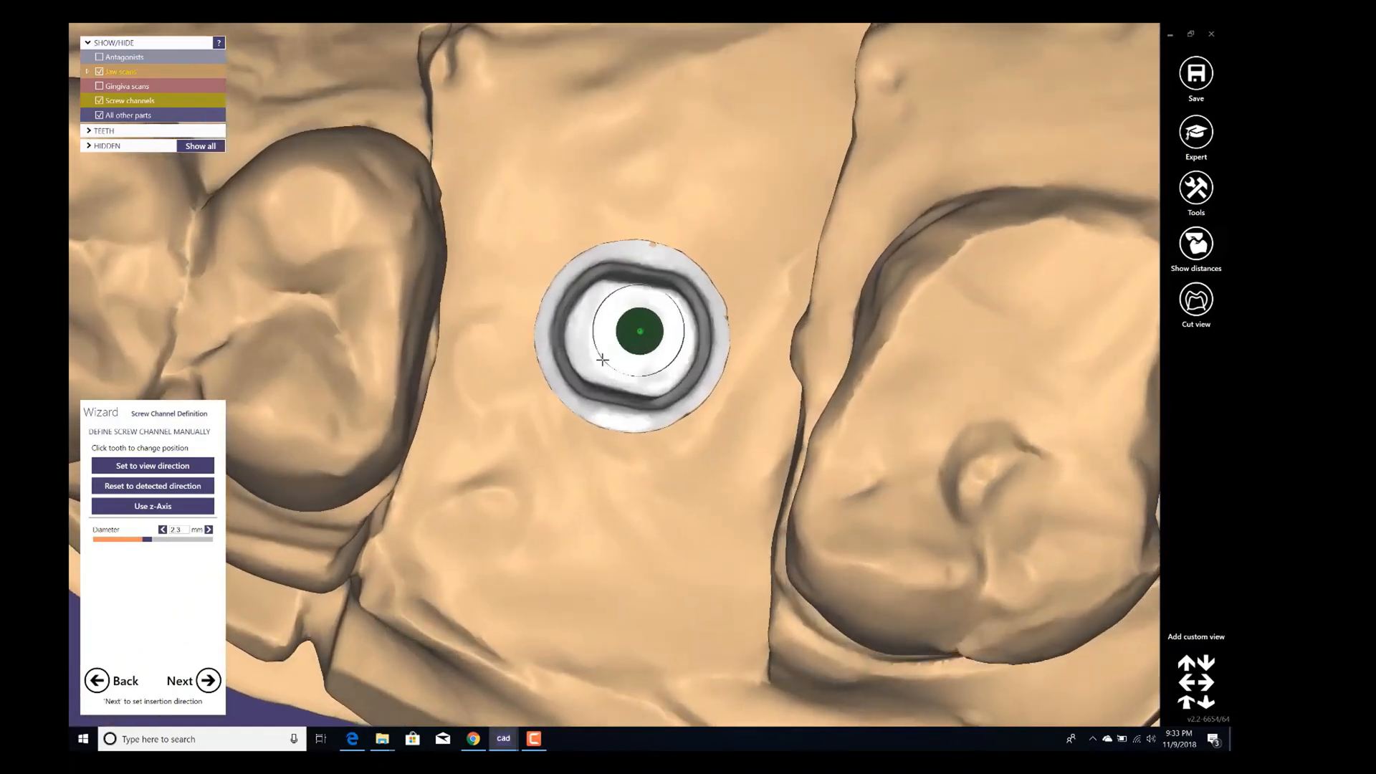
Set the screw channel to the current view direction, check its angle around the abutment, and accept it.
{"action": "mouse_move", "coordinate": [602, 359]}
{"action": "right_mouse_down"}
{"action": "mouse_move", "coordinate": [602, 326]}
{"action": "mouse_move", "coordinate": [602, 369]}
{"action": "right_mouse_up"}
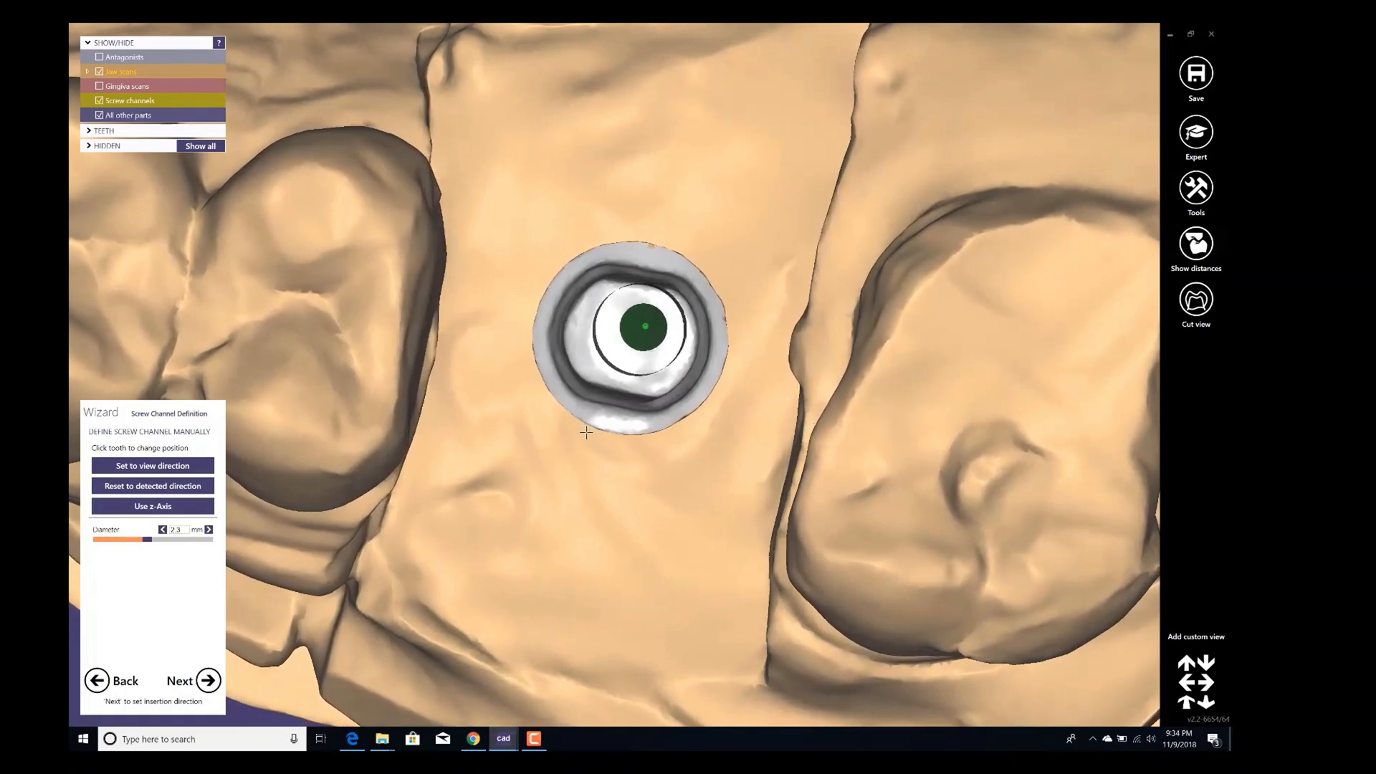
{"action": "left_click", "coordinate": [178, 474]}
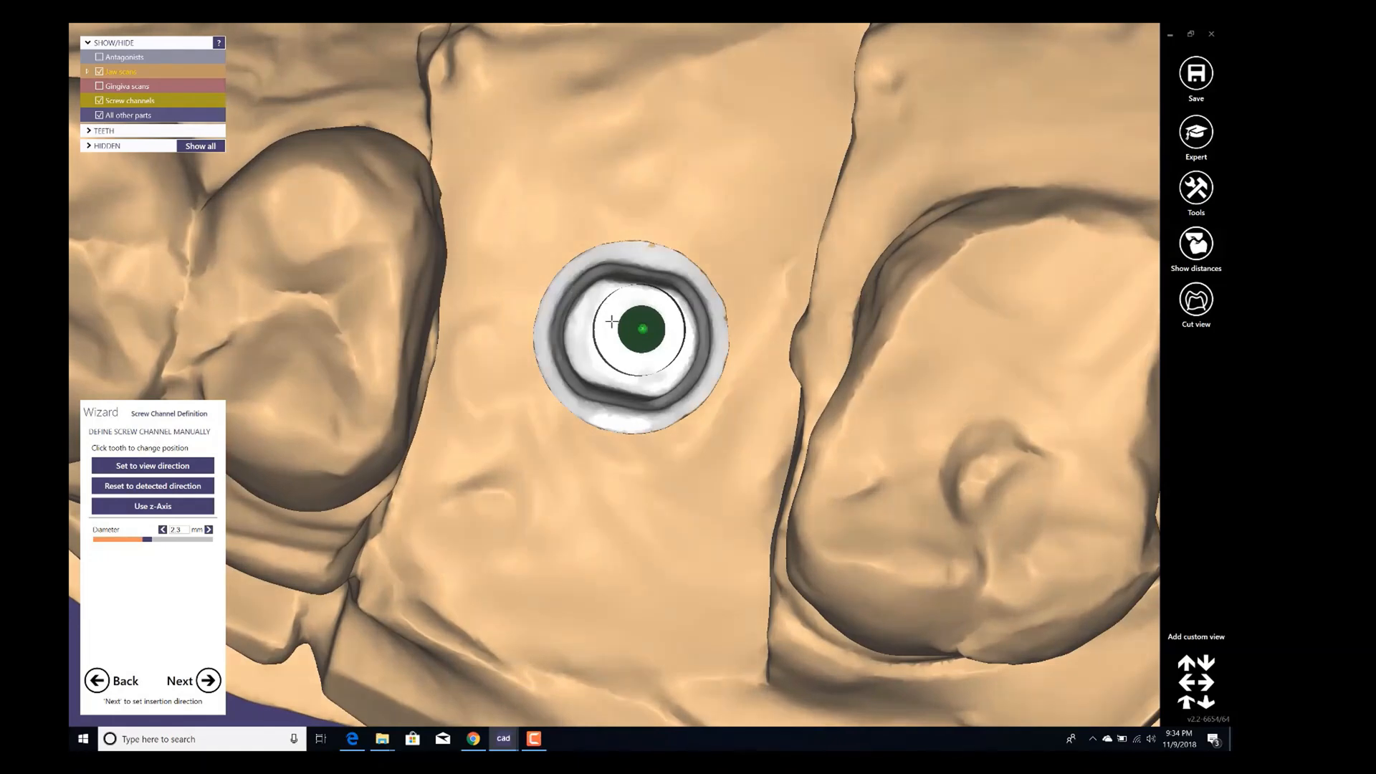
{"action": "left_click", "coordinate": [152, 473]}
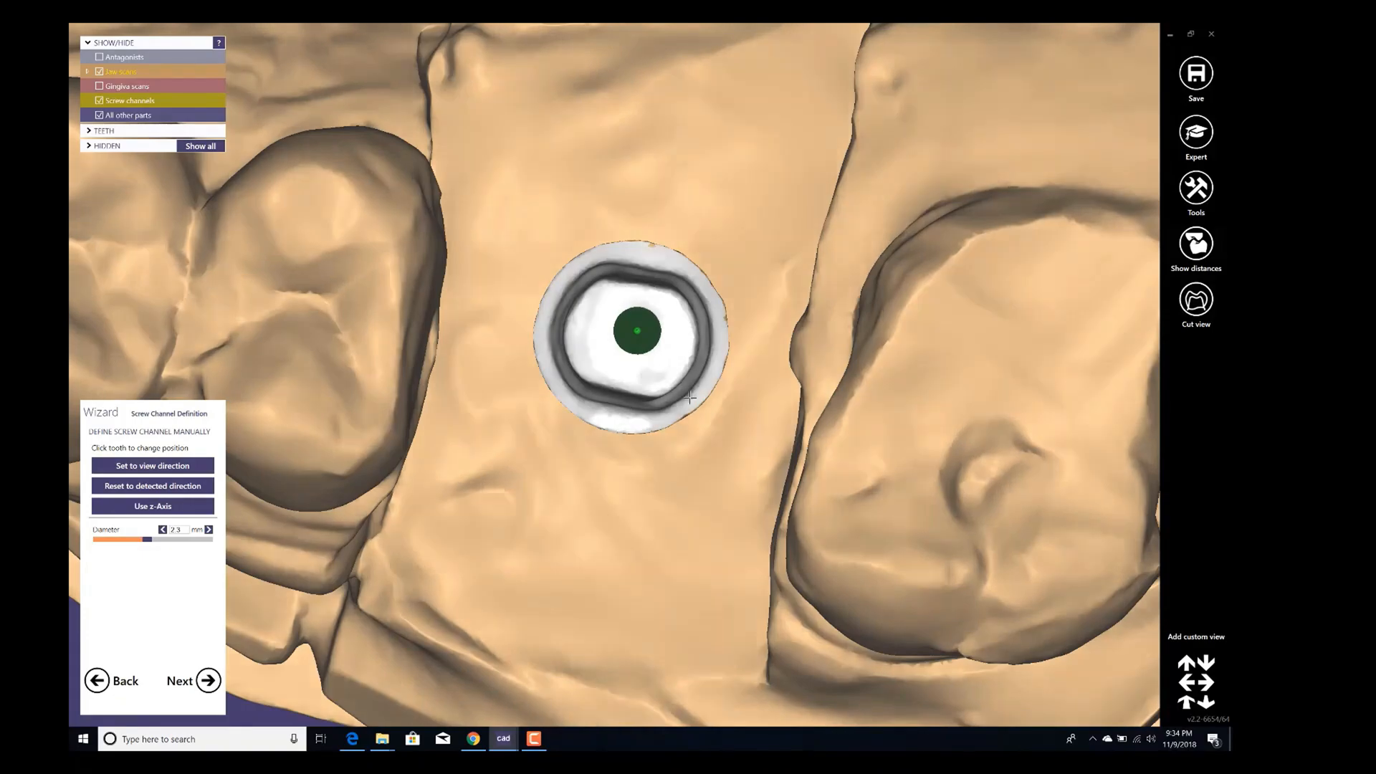
{"action": "right_click_drag", "start_coordinate": [496, 367], "coordinate": [578, 278]}
{"action": "scroll", "coordinate": [579, 283], "scroll_direction": "up", "scroll_amount": 3}
{"action": "right_click_drag", "start_coordinate": [601, 336], "coordinate": [625, 362]}
{"action": "scroll", "coordinate": [625, 362], "scroll_direction": "up", "scroll_amount": 1}
{"action": "left_click_drag", "start_coordinate": [635, 359], "coordinate": [645, 309]}
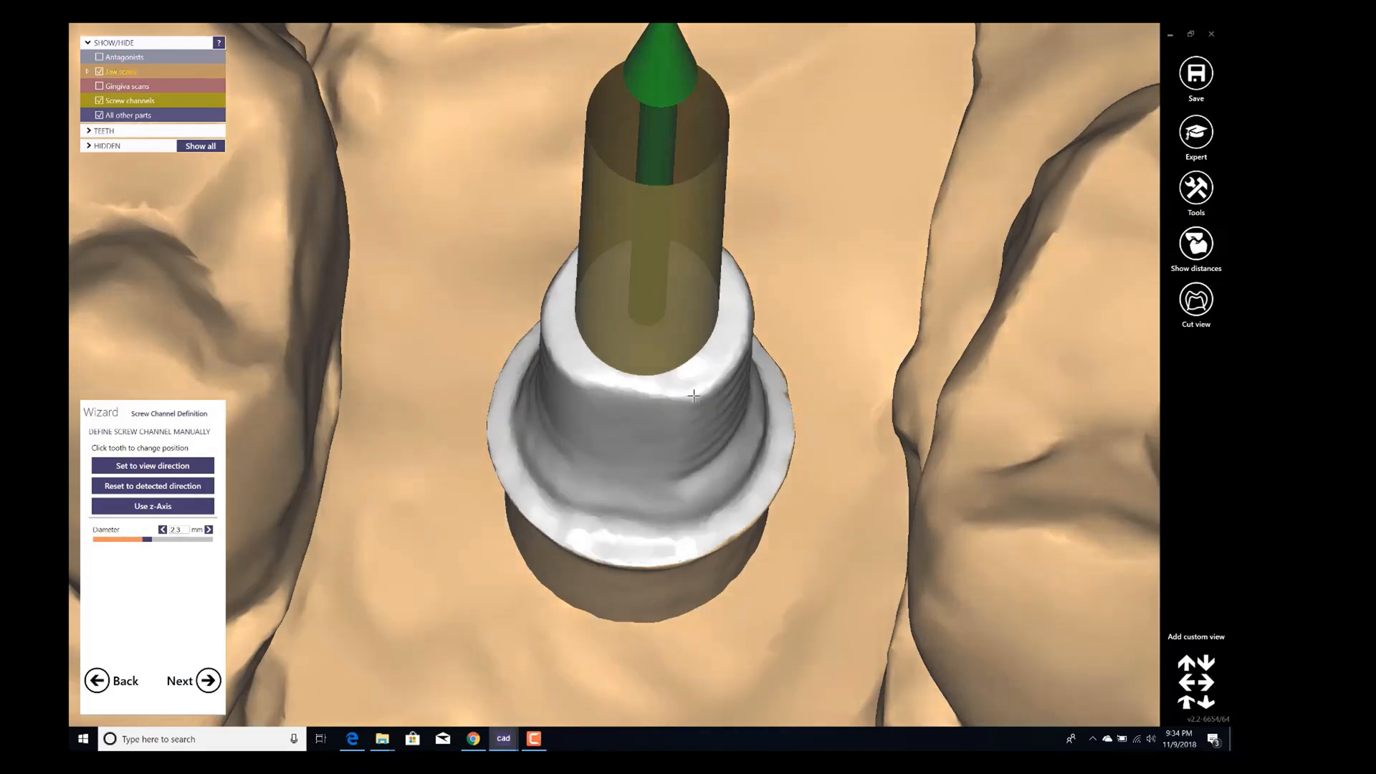
{"action": "mouse_move", "coordinate": [667, 408]}
{"action": "right_mouse_down"}
{"action": "mouse_move", "coordinate": [615, 375]}
{"action": "mouse_move", "coordinate": [663, 382]}
{"action": "right_mouse_up"}
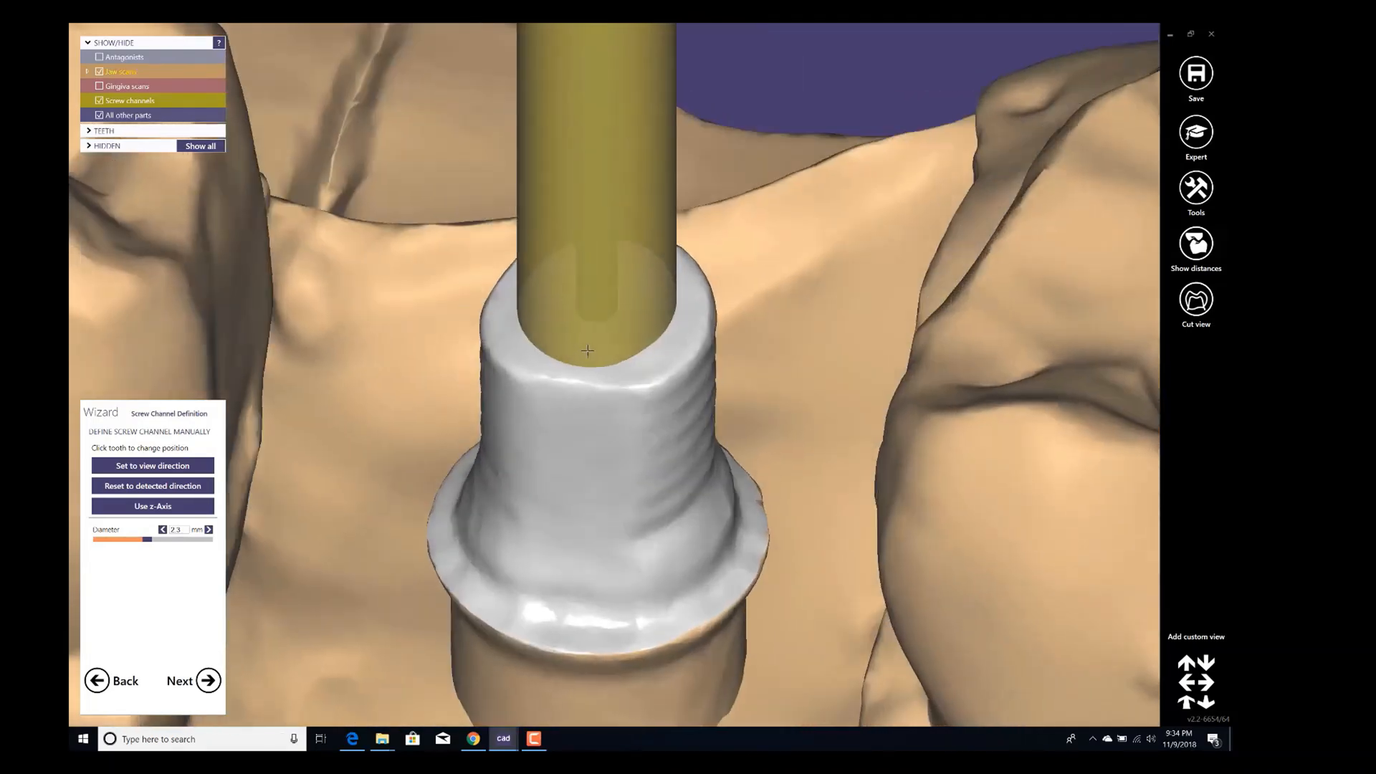
{"action": "left_click_drag", "start_coordinate": [584, 321], "coordinate": [595, 310]}
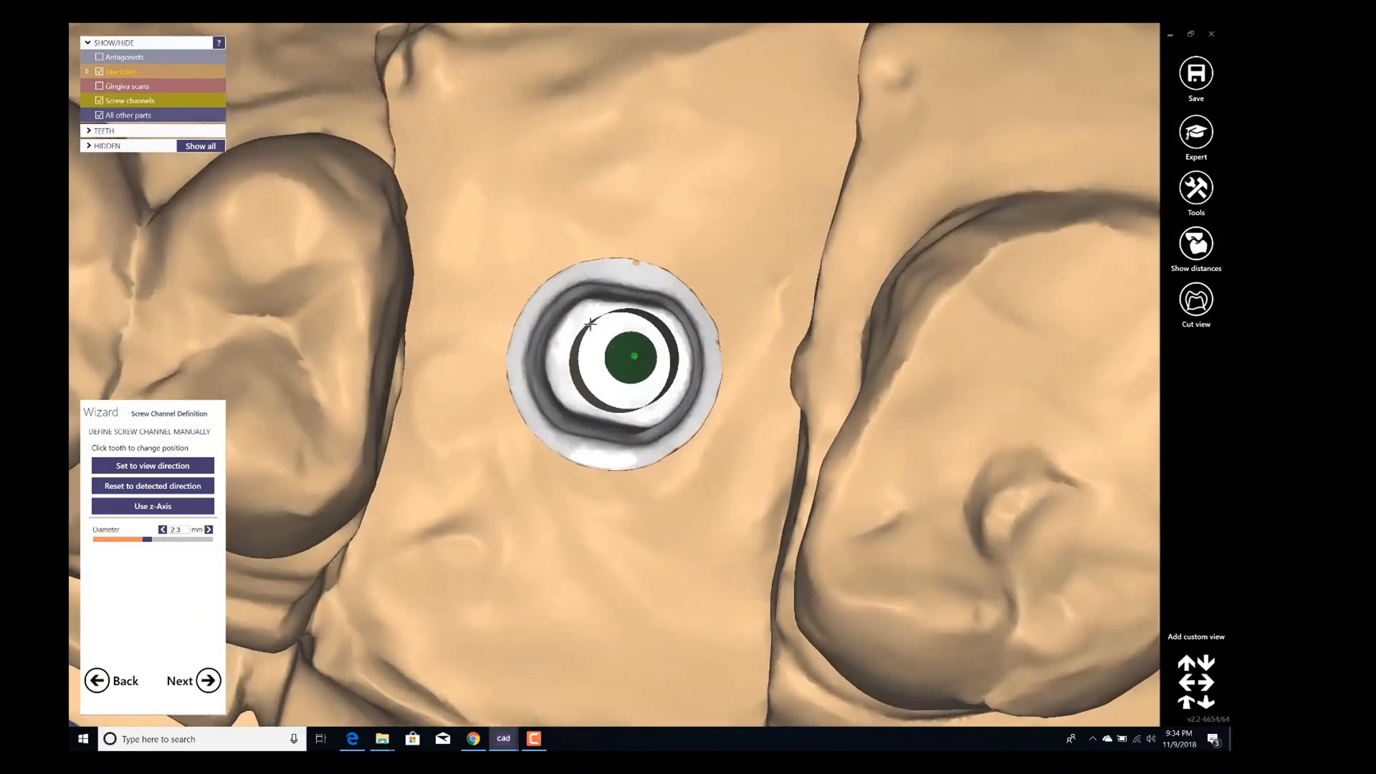
{"action": "right_click_drag", "start_coordinate": [590, 325], "coordinate": [583, 324]}
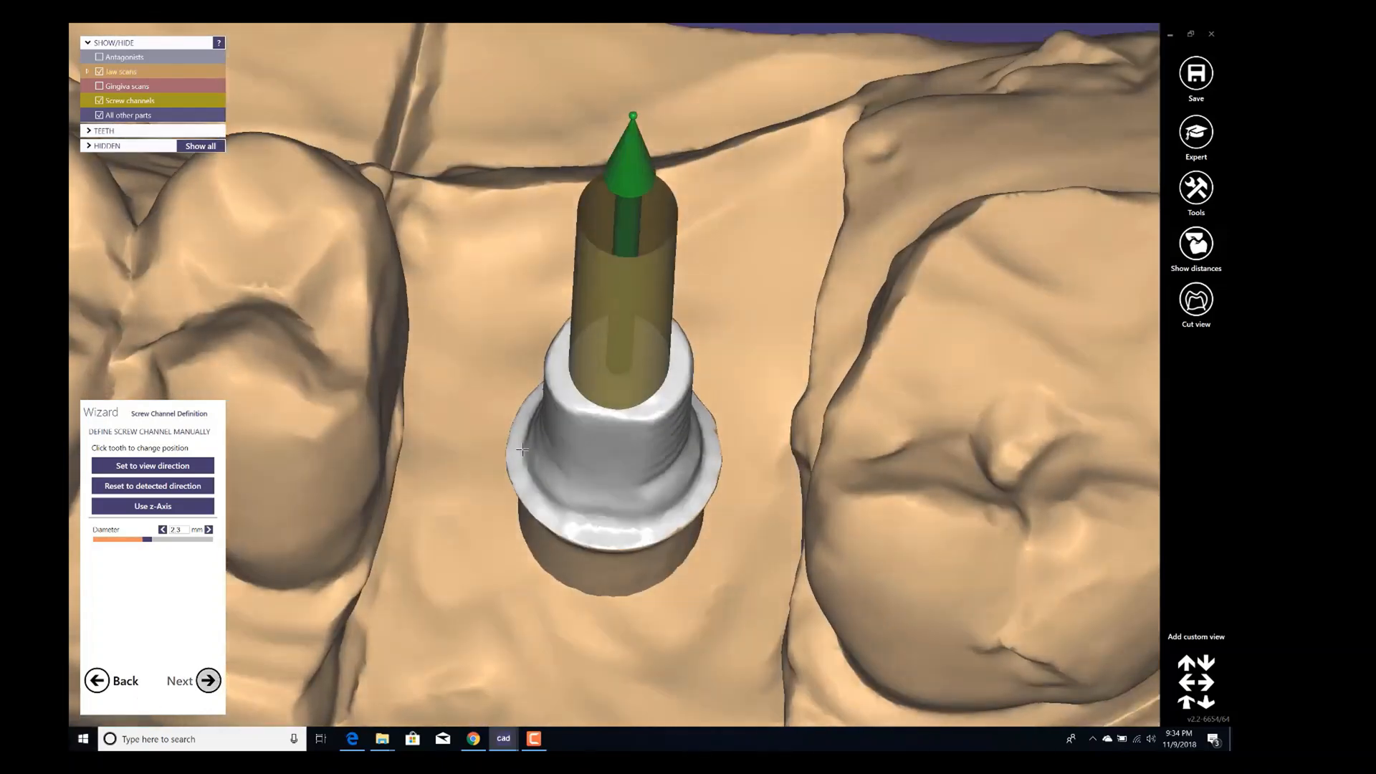
{"action": "left_click", "coordinate": [213, 690]}
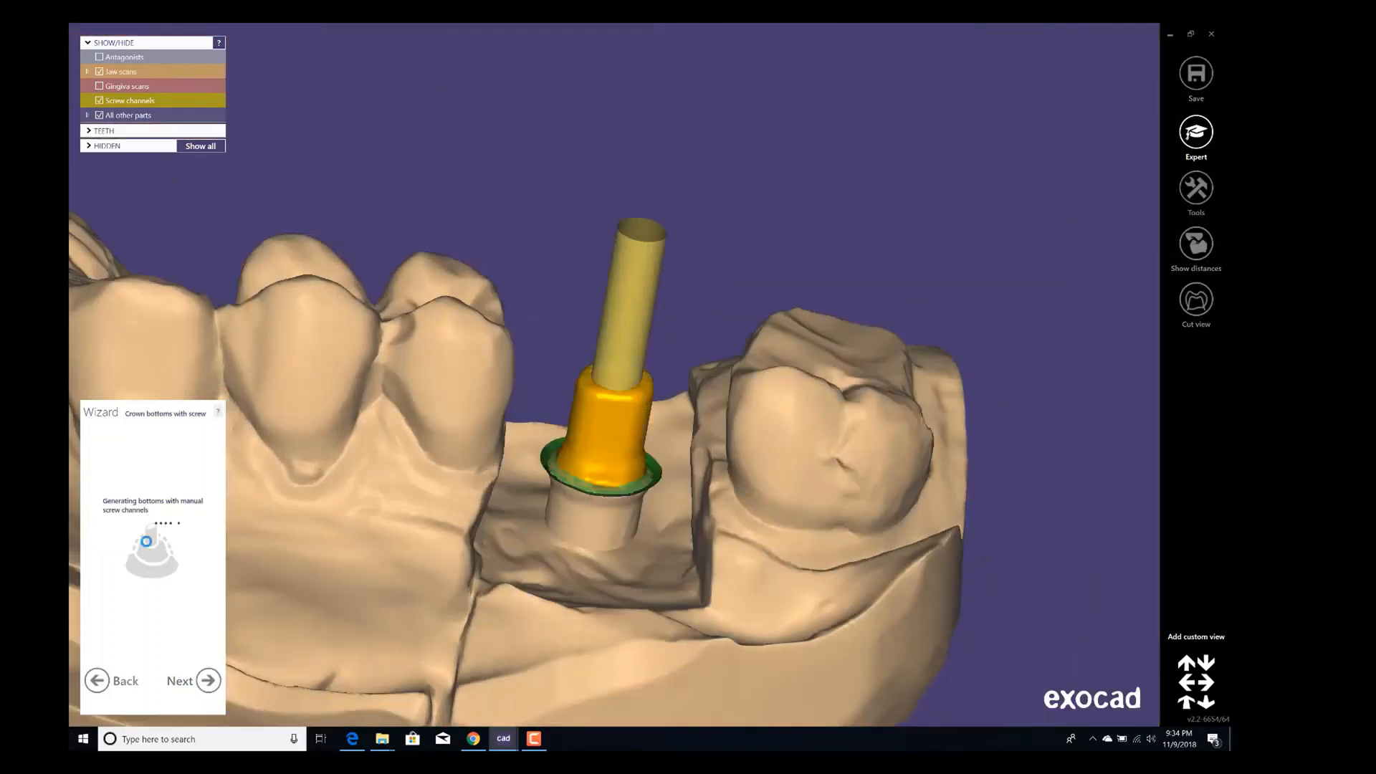
Set the crown bottom's cement gap to 0.035 mm.
{"action": "scroll", "coordinate": [602, 423], "scroll_direction": "up", "scroll_amount": 5}
{"action": "right_click_drag", "start_coordinate": [602, 424], "coordinate": [605, 422]}
{"action": "scroll", "coordinate": [605, 421], "scroll_direction": "up", "scroll_amount": 3}
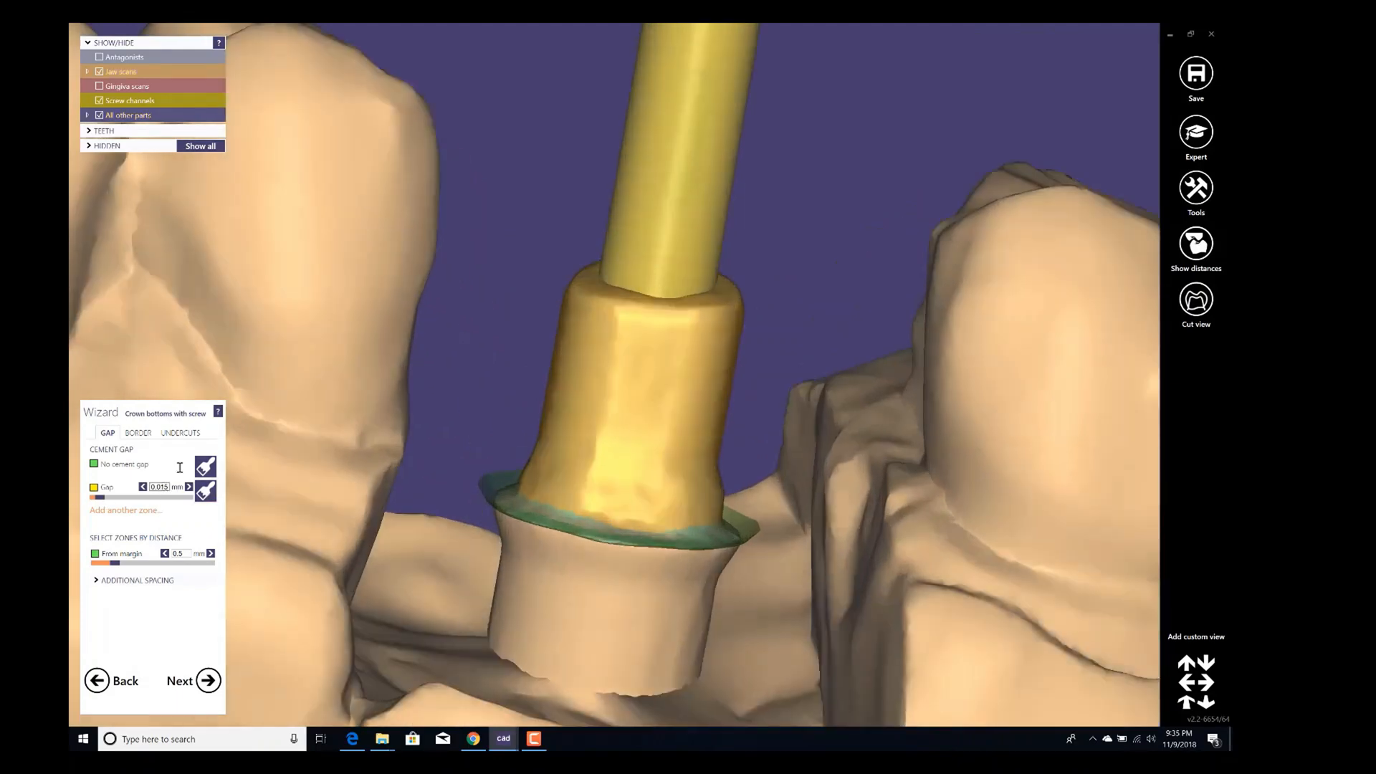
{"action": "right_click_drag", "start_coordinate": [595, 422], "coordinate": [599, 418]}
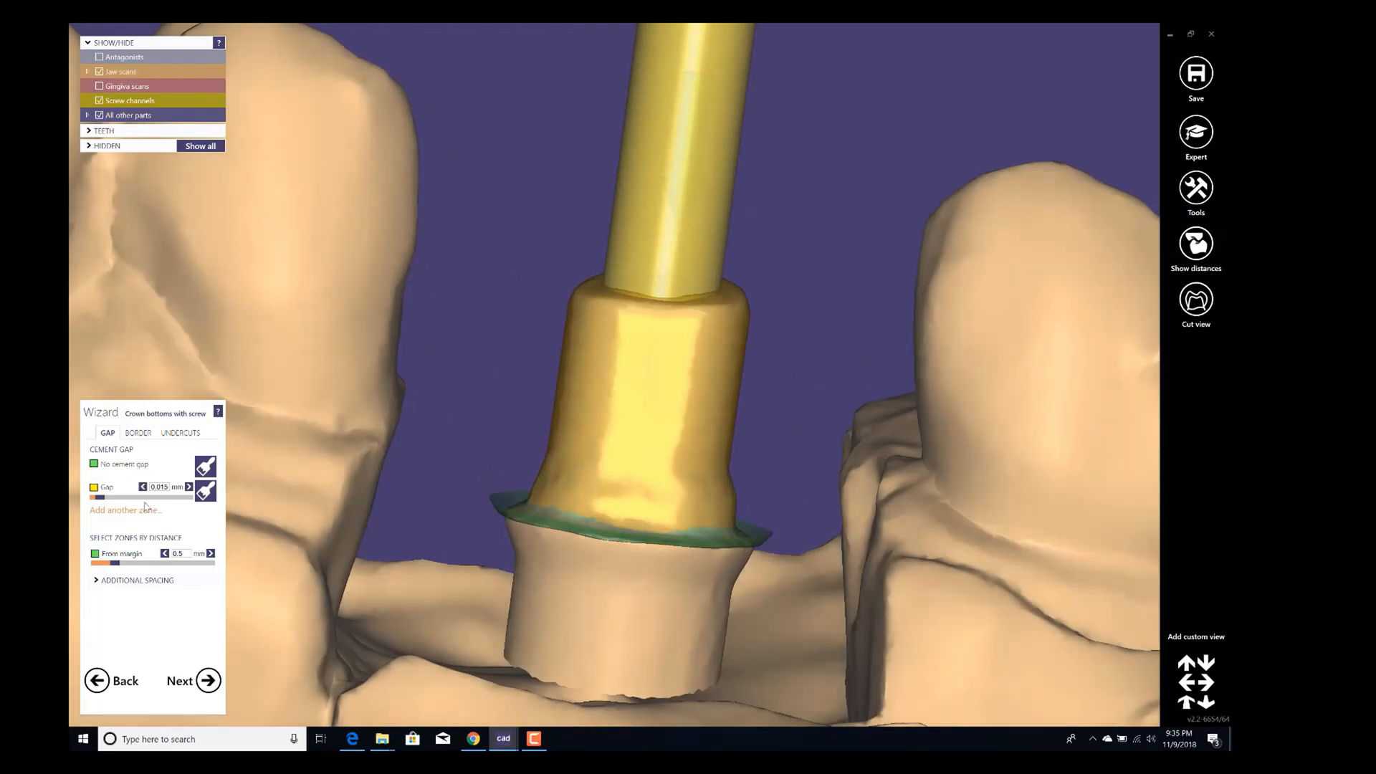
{"action": "left_click", "coordinate": [165, 489]}
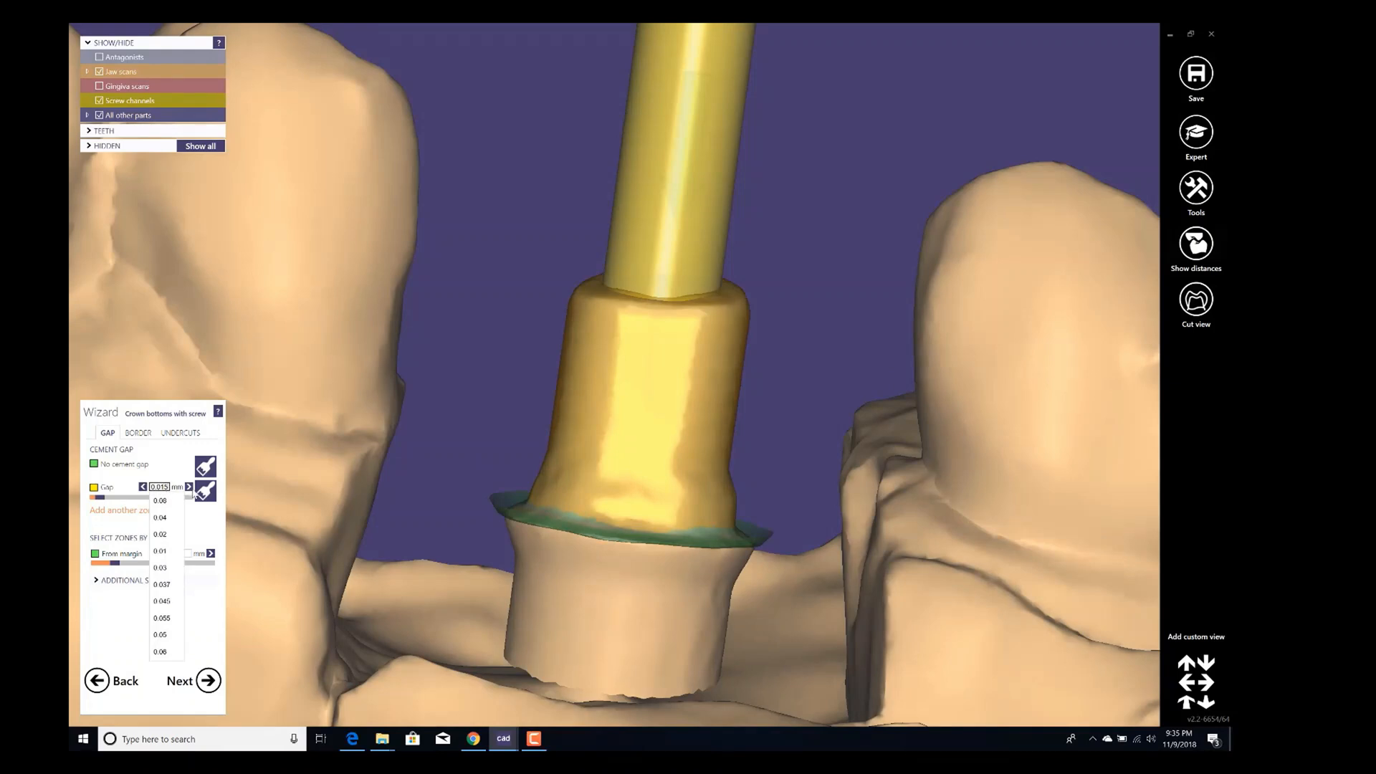
{"action": "type", "text": "0.03"}
{"action": "key", "text": "Return"}
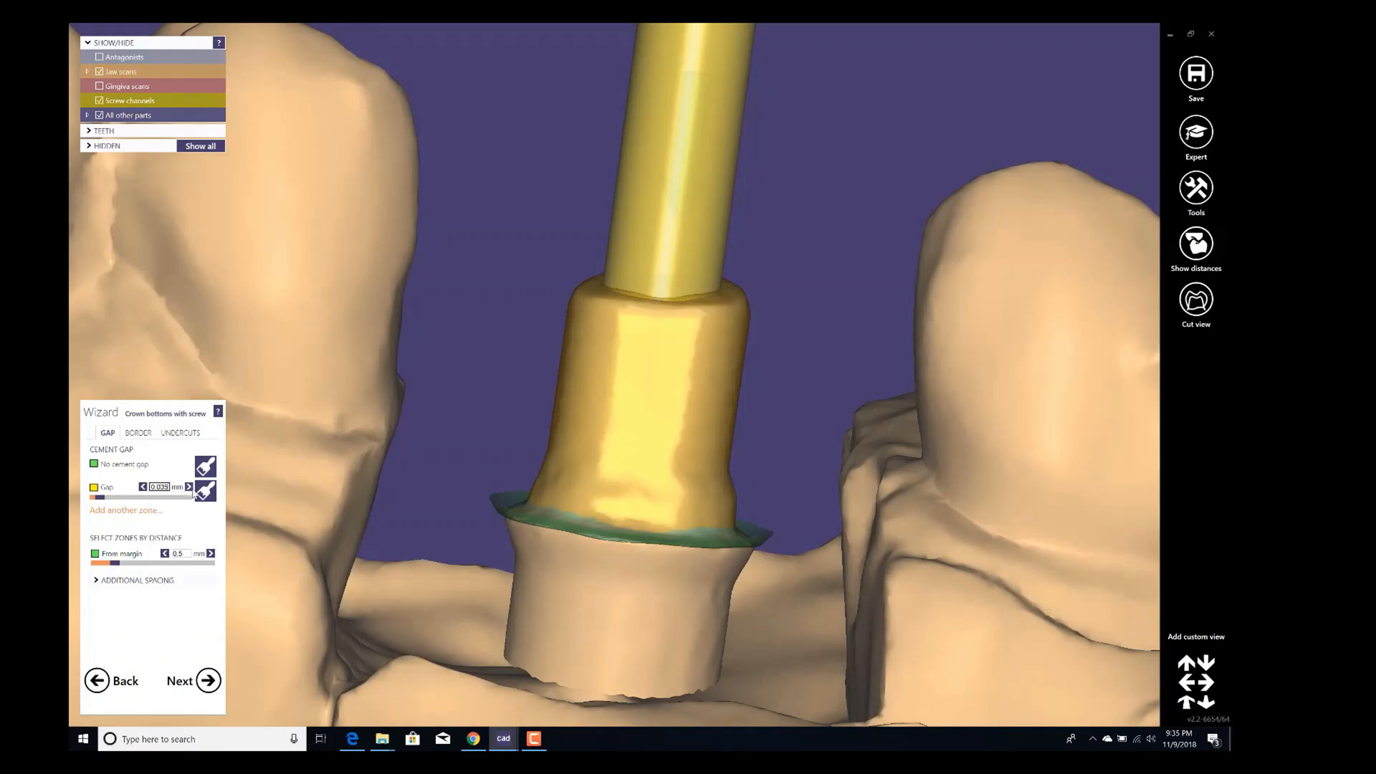
Set the cement gap zone's distance from the margin to 0.4 mm.
{"action": "left_click", "coordinate": [202, 542]}
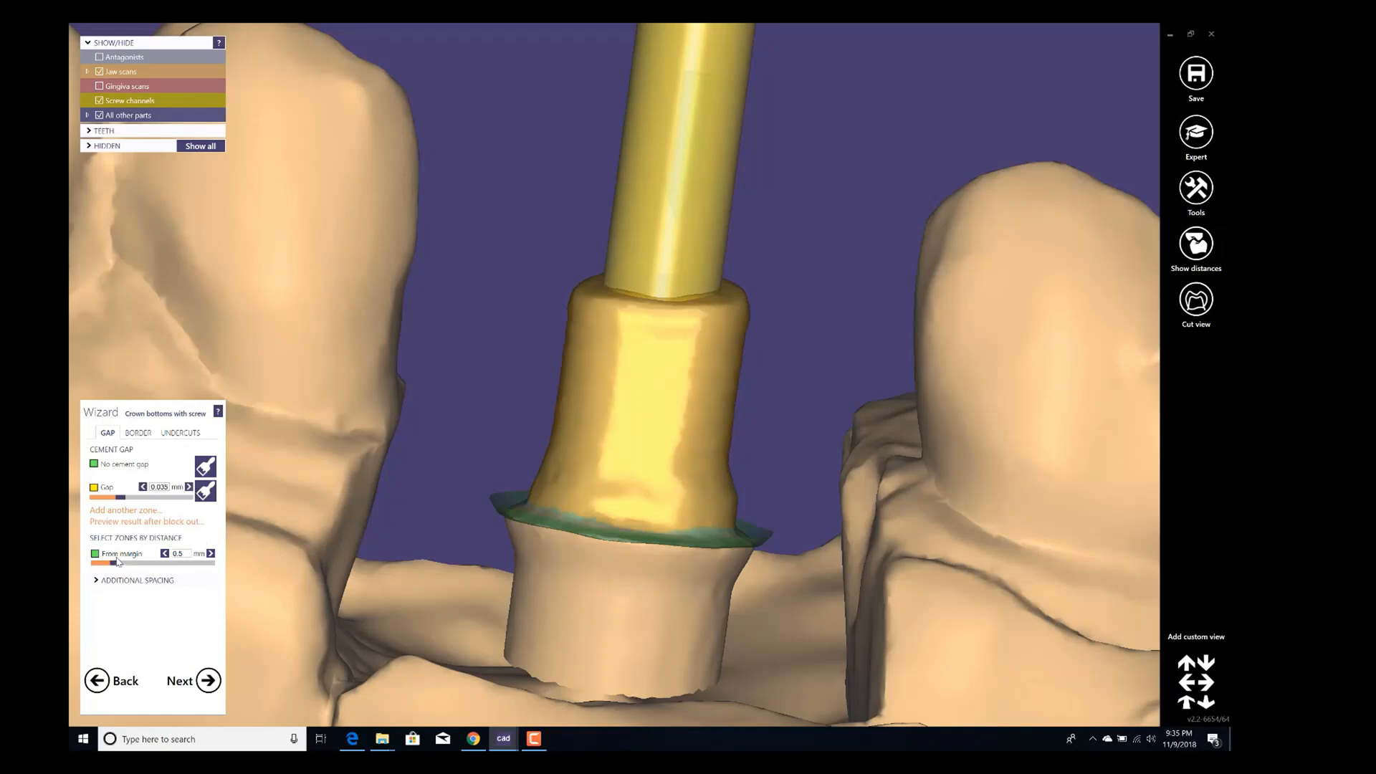
{"action": "left_click", "coordinate": [183, 554]}
{"action": "left_click", "coordinate": [186, 583]}
Open the additional spacing options and set the axial spacing to 0 mm.
{"action": "left_click", "coordinate": [159, 581]}
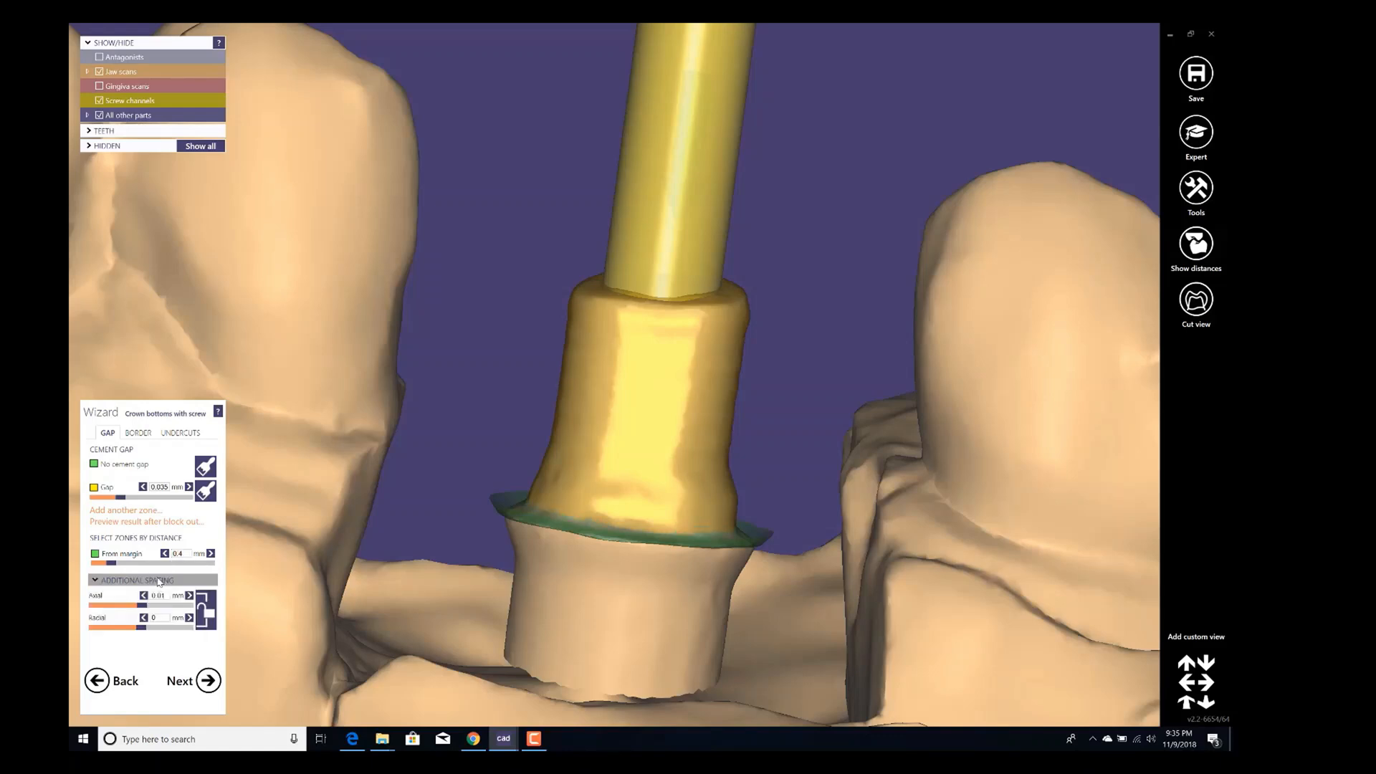
{"action": "left_click", "coordinate": [159, 595]}
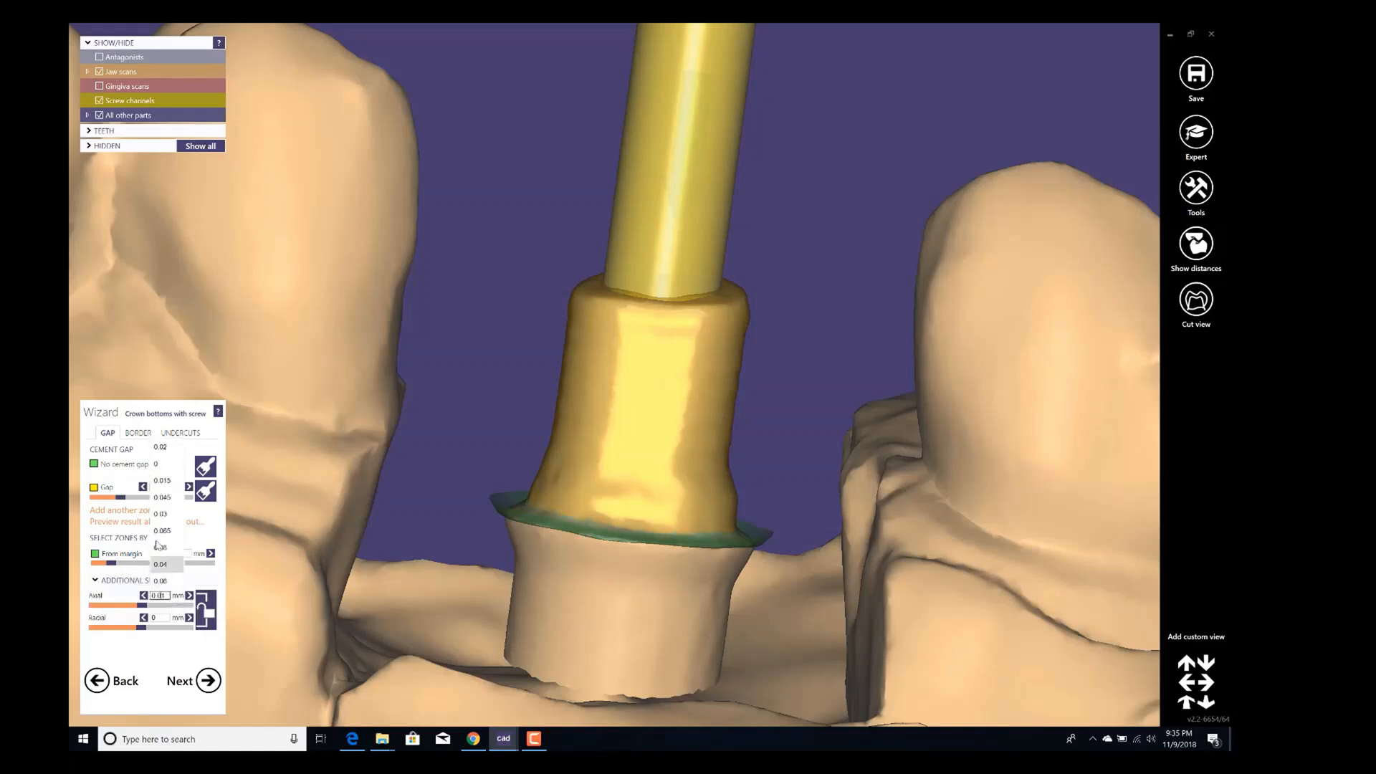
{"action": "left_click", "coordinate": [156, 464]}
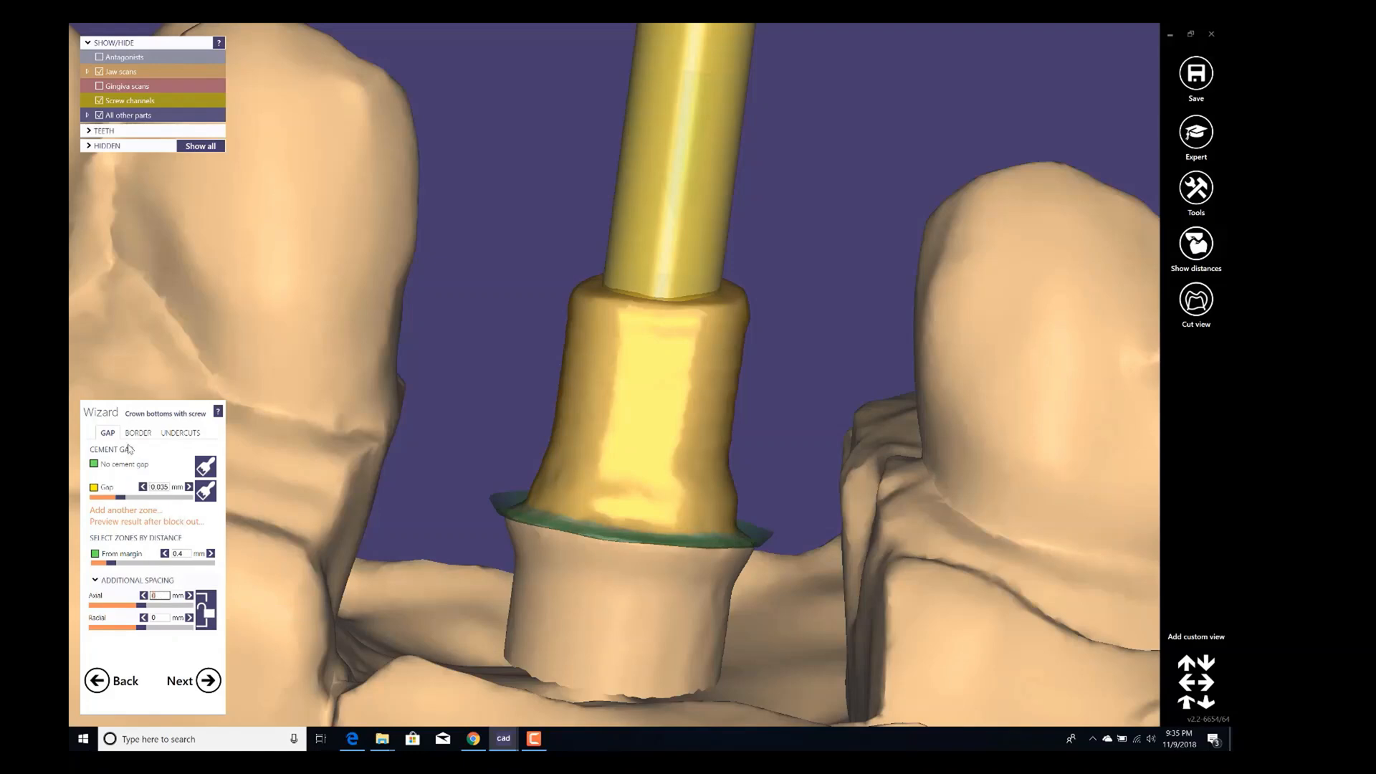
Set the crown border parameters to 0.2 mm horizontal, 0 mm angled and a 0° angle.
{"action": "left_click", "coordinate": [138, 433]}
{"action": "left_click", "coordinate": [189, 477]}
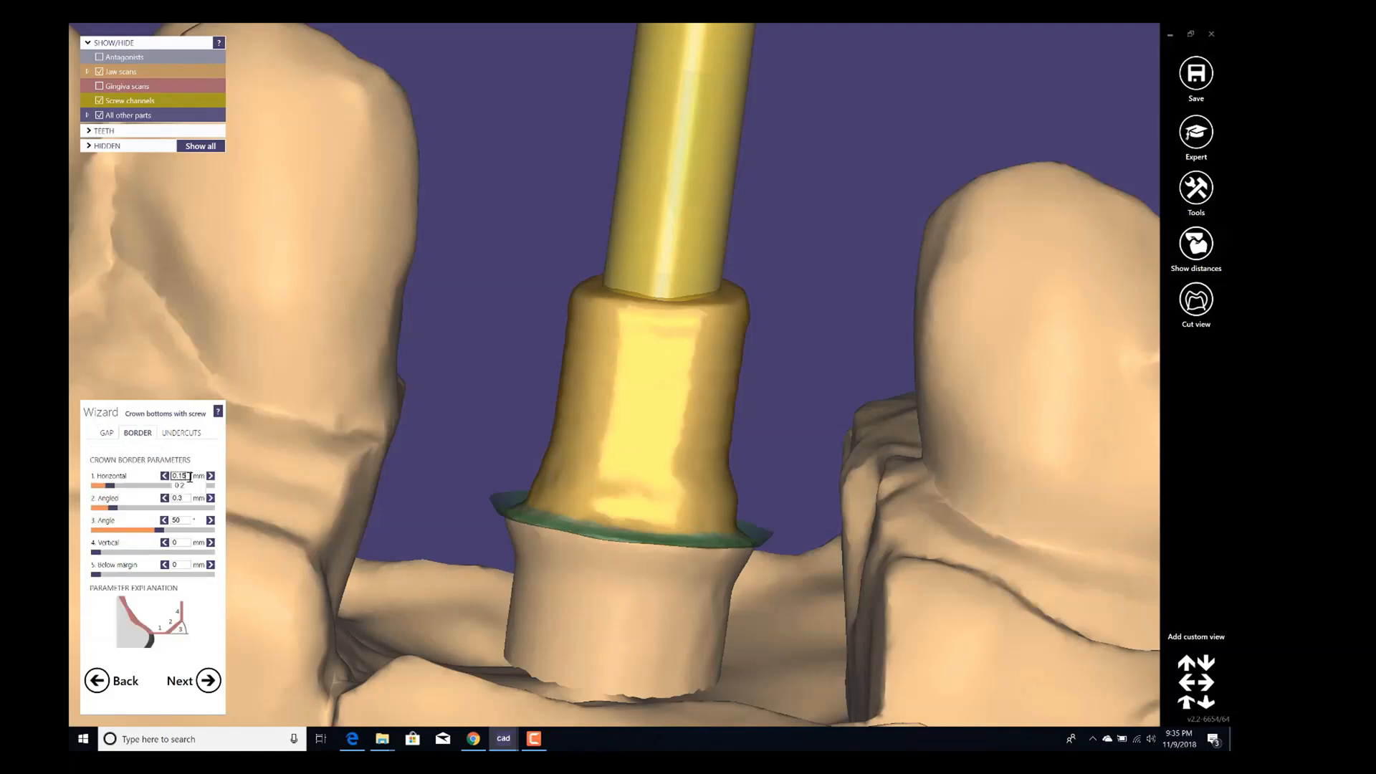
{"action": "left_click", "coordinate": [191, 490]}
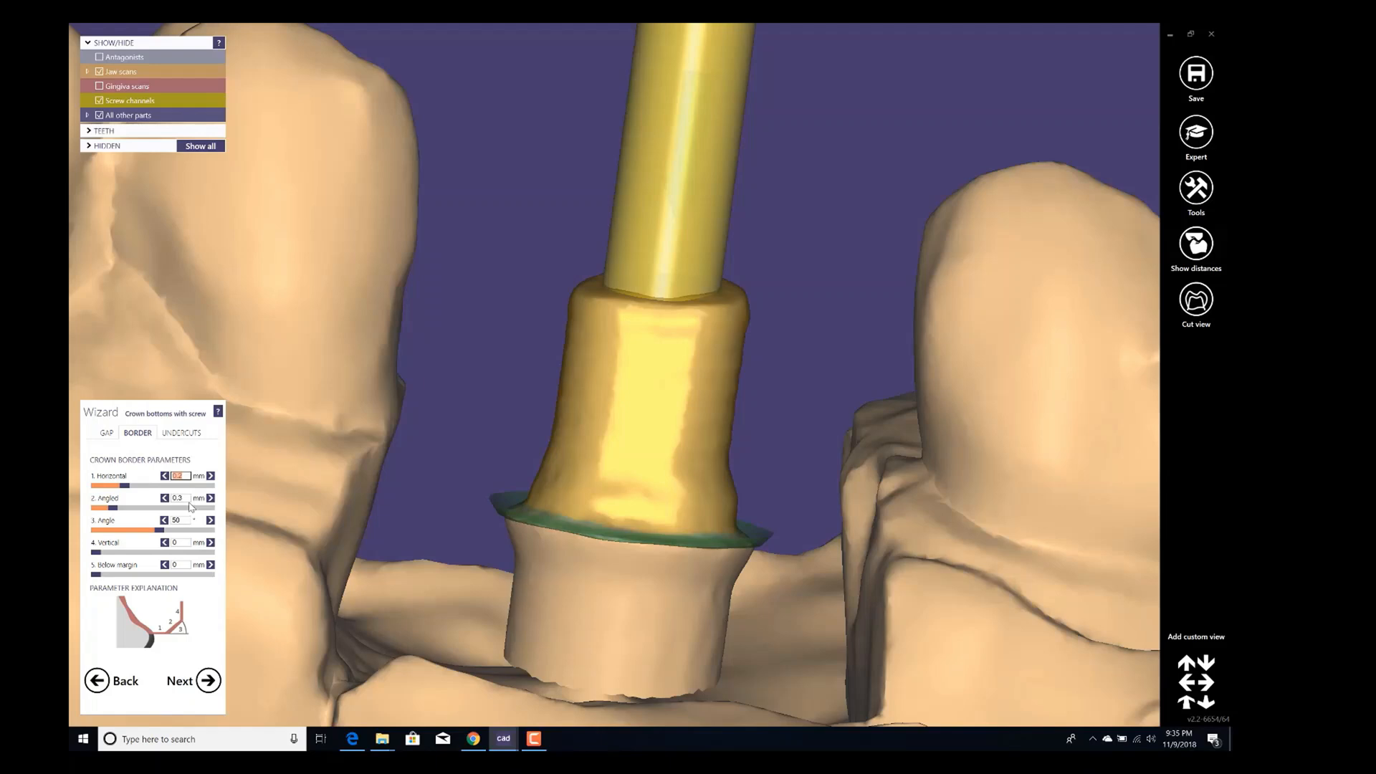
{"action": "left_click", "coordinate": [187, 499]}
{"action": "left_click", "coordinate": [188, 531]}
{"action": "left_click", "coordinate": [184, 521]}
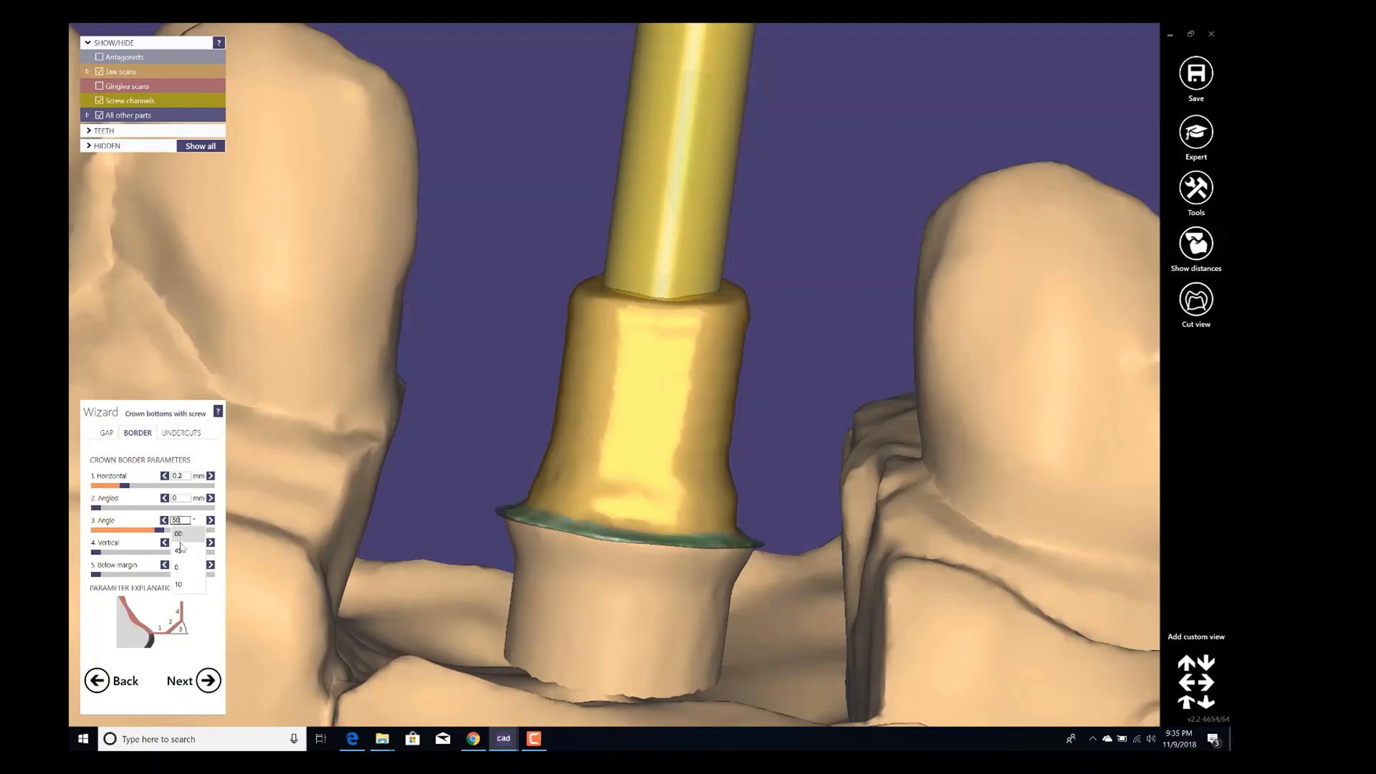
{"action": "left_click", "coordinate": [179, 568]}
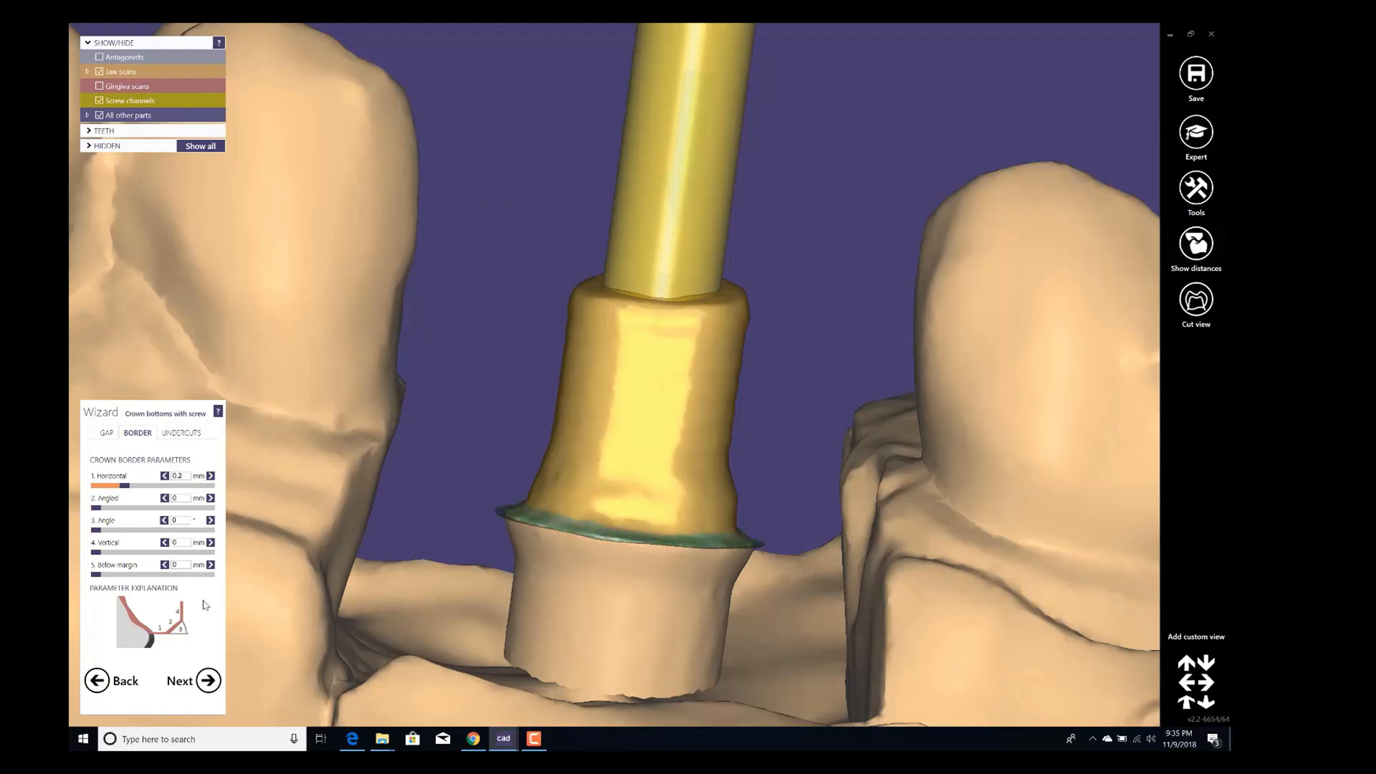
On the undercuts settings, set tooth 16's insertion direction to the current occlusal view and confirm.
{"action": "left_click", "coordinate": [189, 432]}
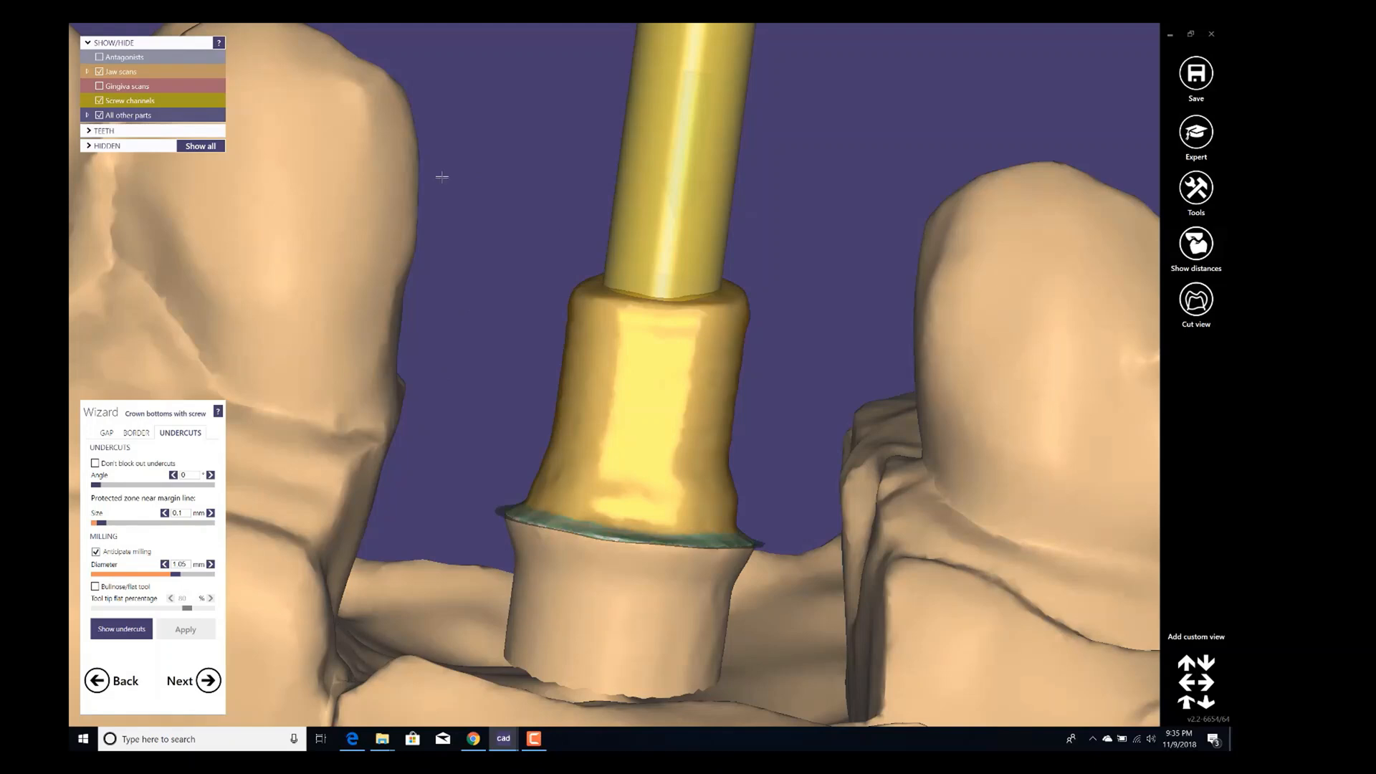
{"action": "right_click", "coordinate": [460, 191]}
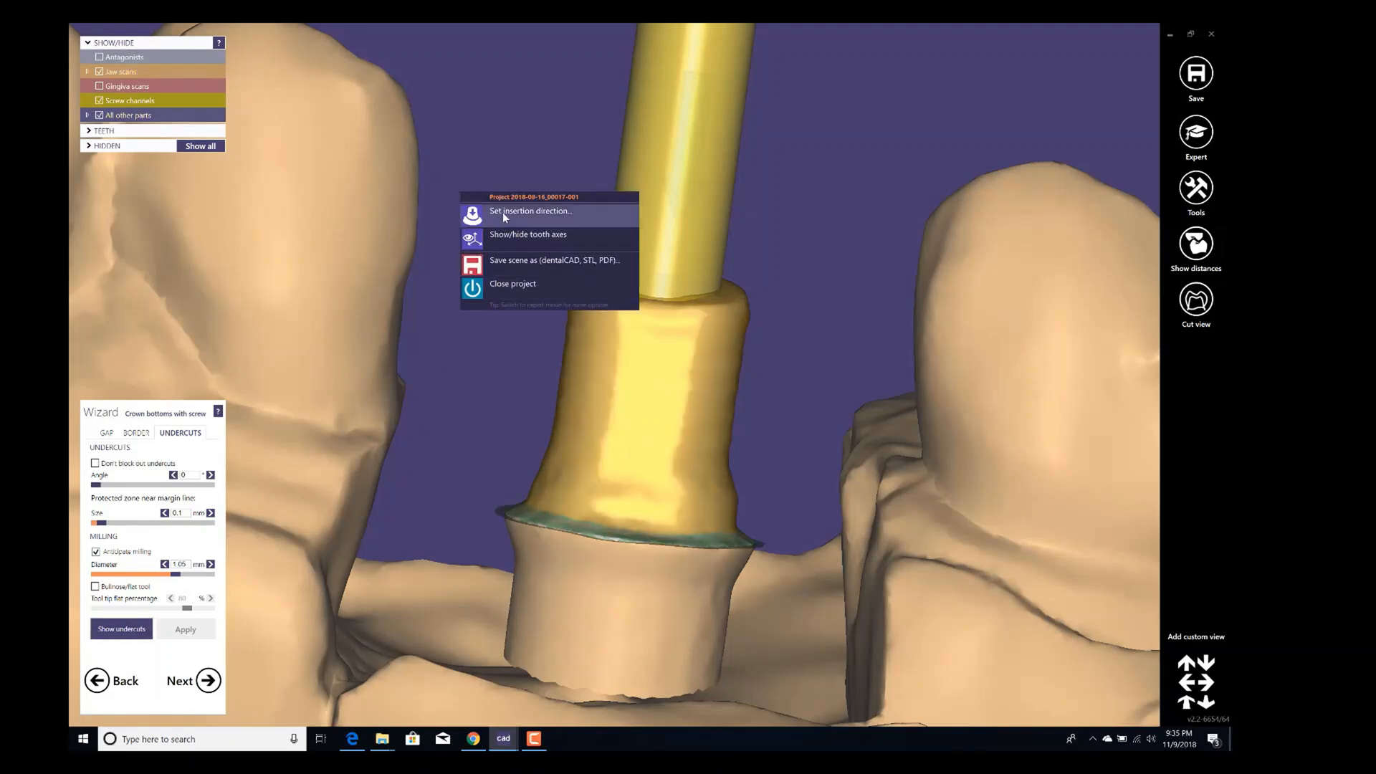
{"action": "left_click", "coordinate": [599, 210]}
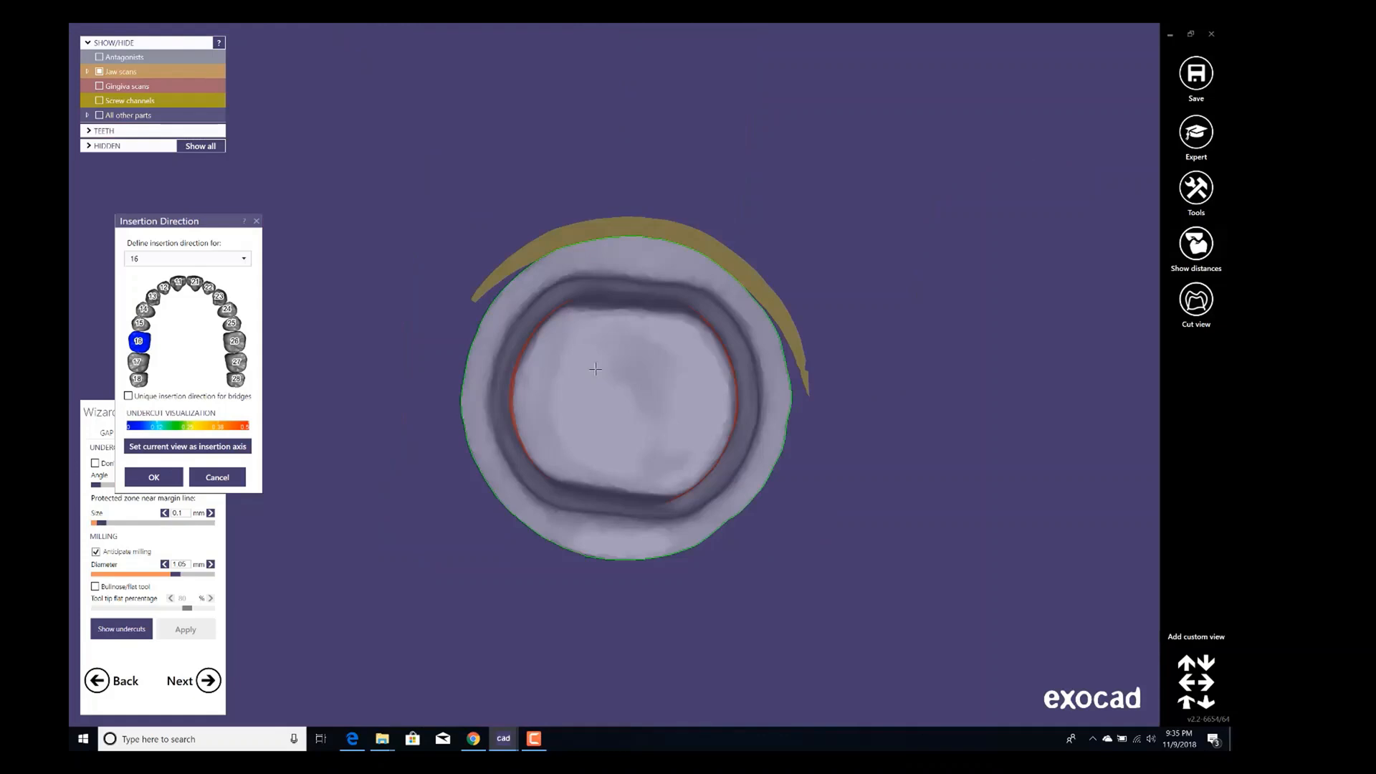
{"action": "mouse_move", "coordinate": [596, 370]}
{"action": "right_mouse_down"}
{"action": "mouse_move", "coordinate": [614, 385]}
{"action": "mouse_move", "coordinate": [599, 371]}
{"action": "right_mouse_up"}
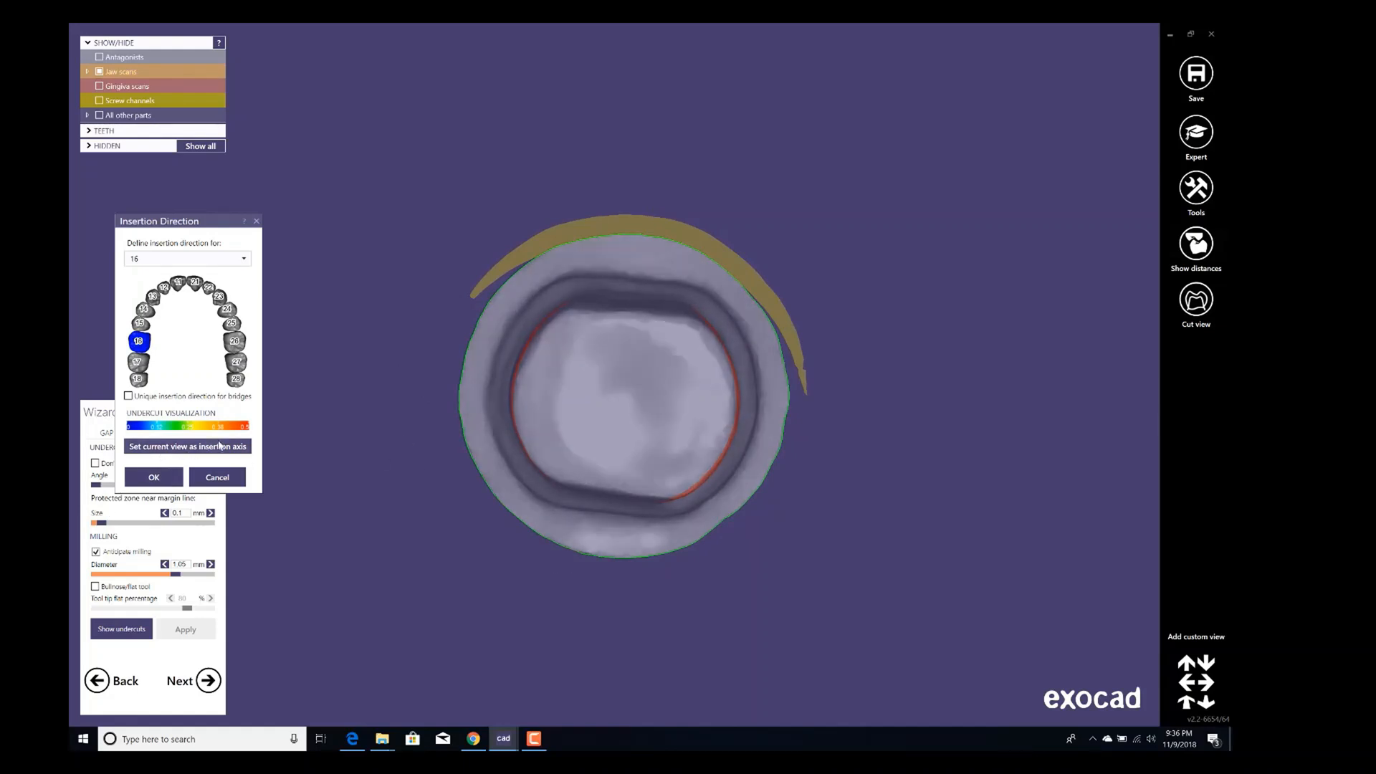
{"action": "left_click", "coordinate": [225, 452]}
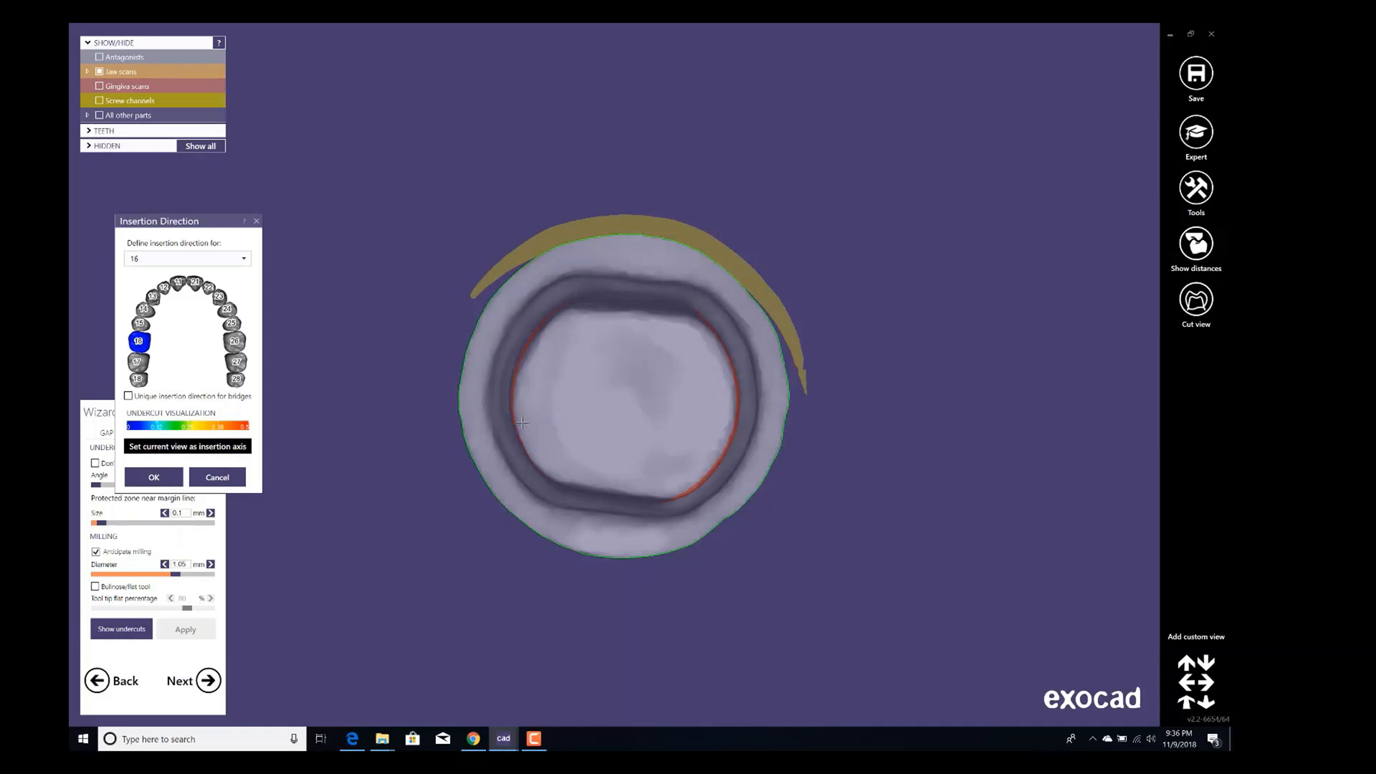
{"action": "left_click", "coordinate": [155, 477]}
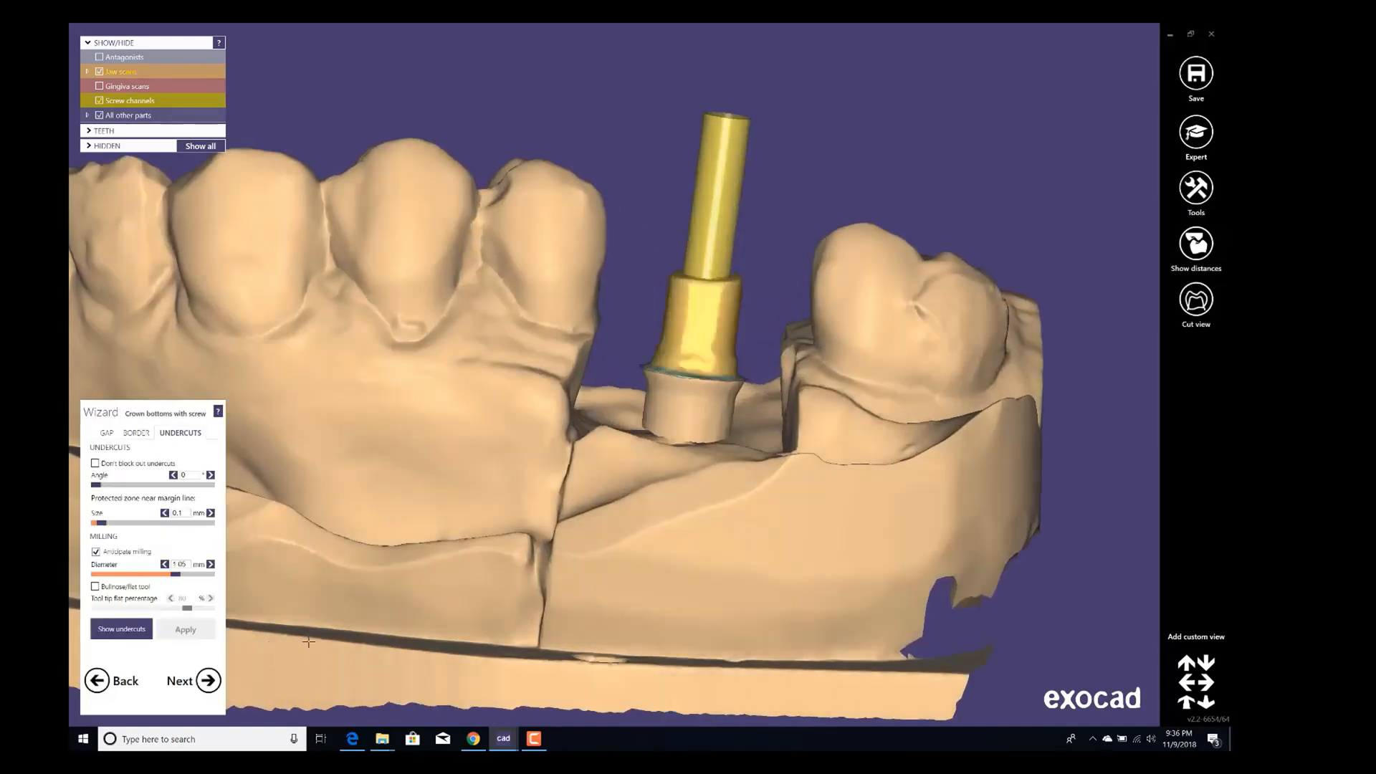
Define the emergence profile margin for tooth 16 with four points on the gingiva around the abutment, and accept it.
{"action": "left_click", "coordinate": [212, 690]}
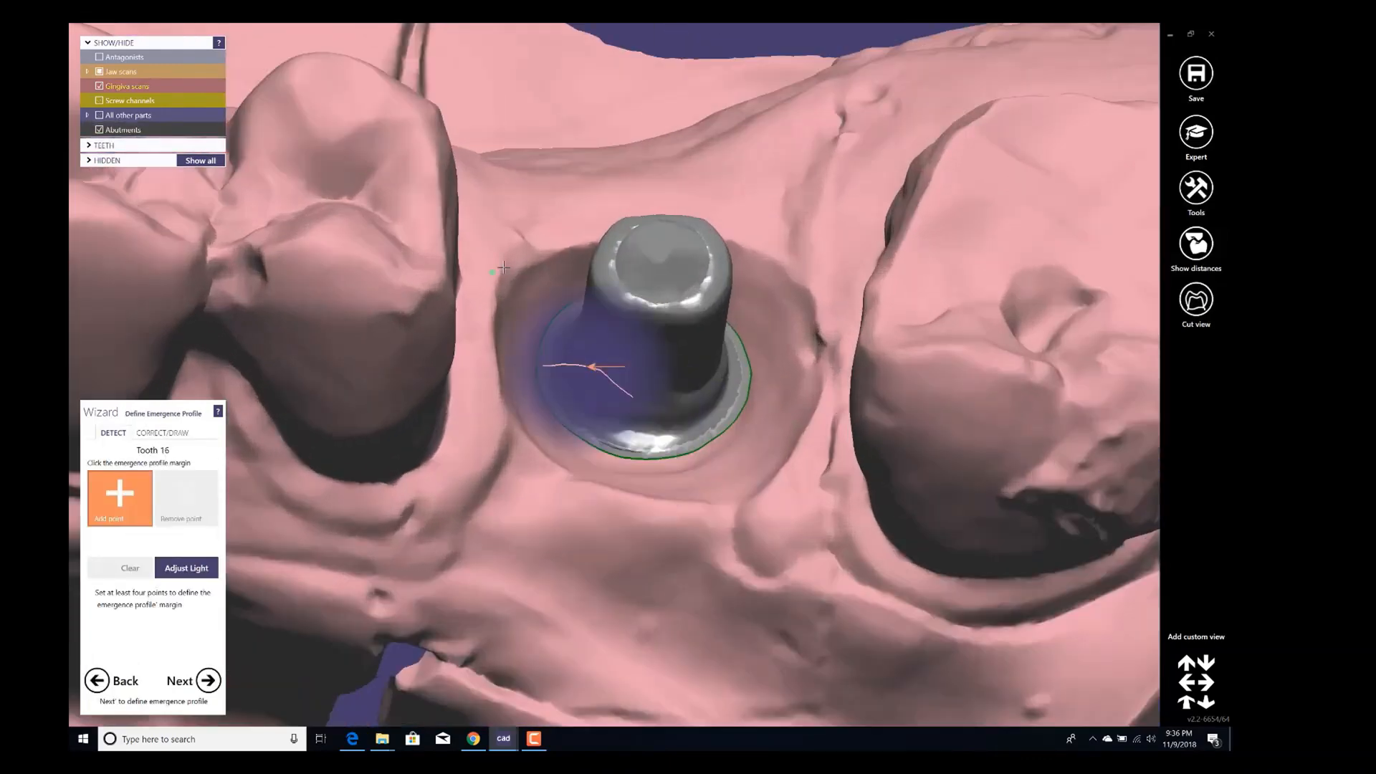
{"action": "left_click", "coordinate": [557, 246]}
{"action": "left_click", "coordinate": [502, 375]}
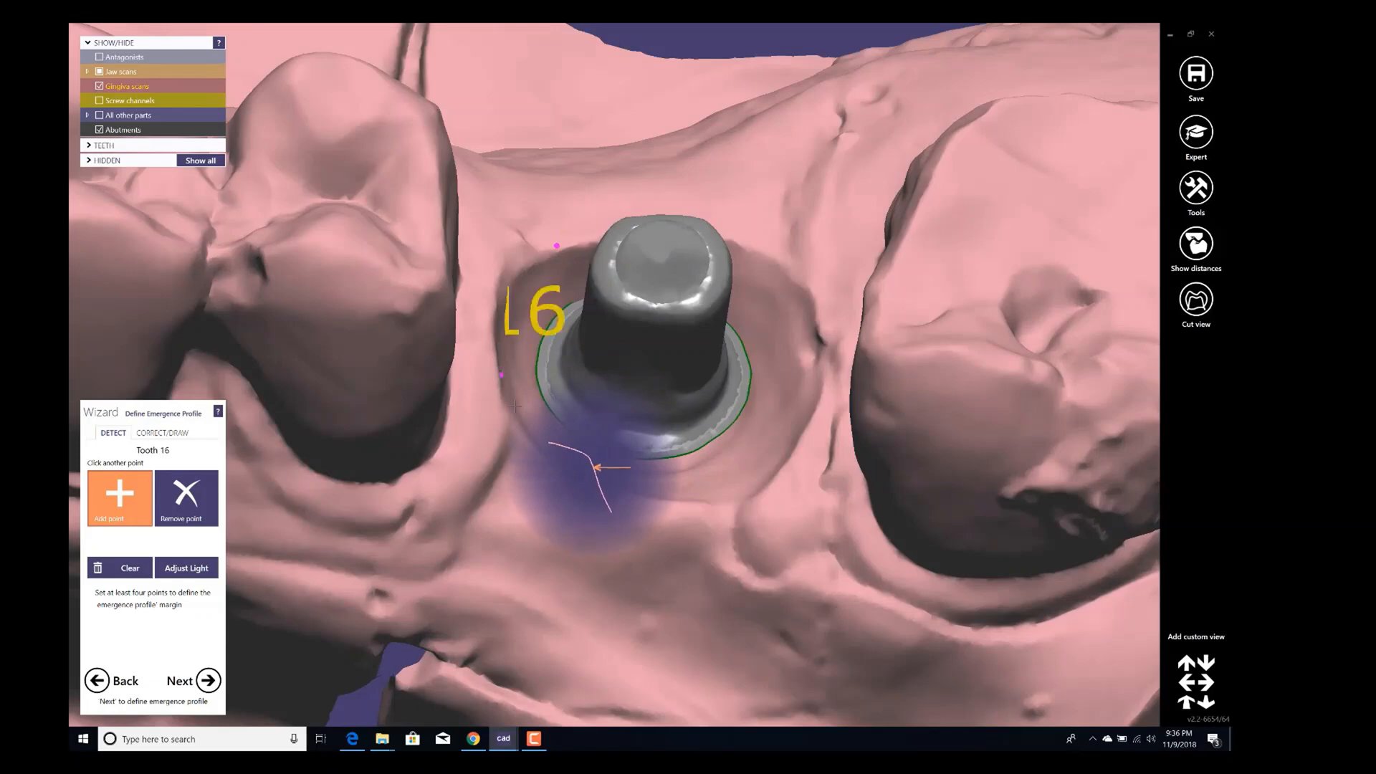
{"action": "left_click", "coordinate": [606, 487]}
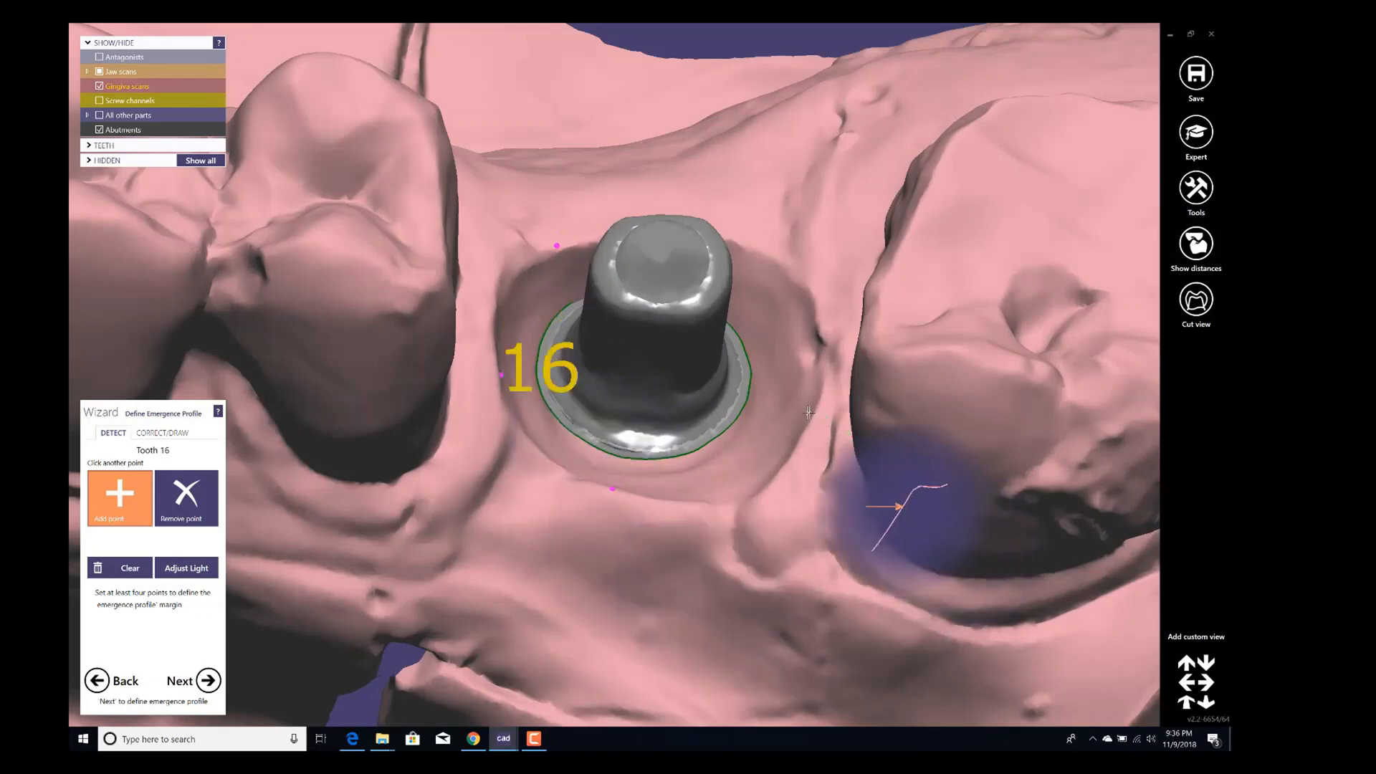
{"action": "left_click", "coordinate": [764, 343]}
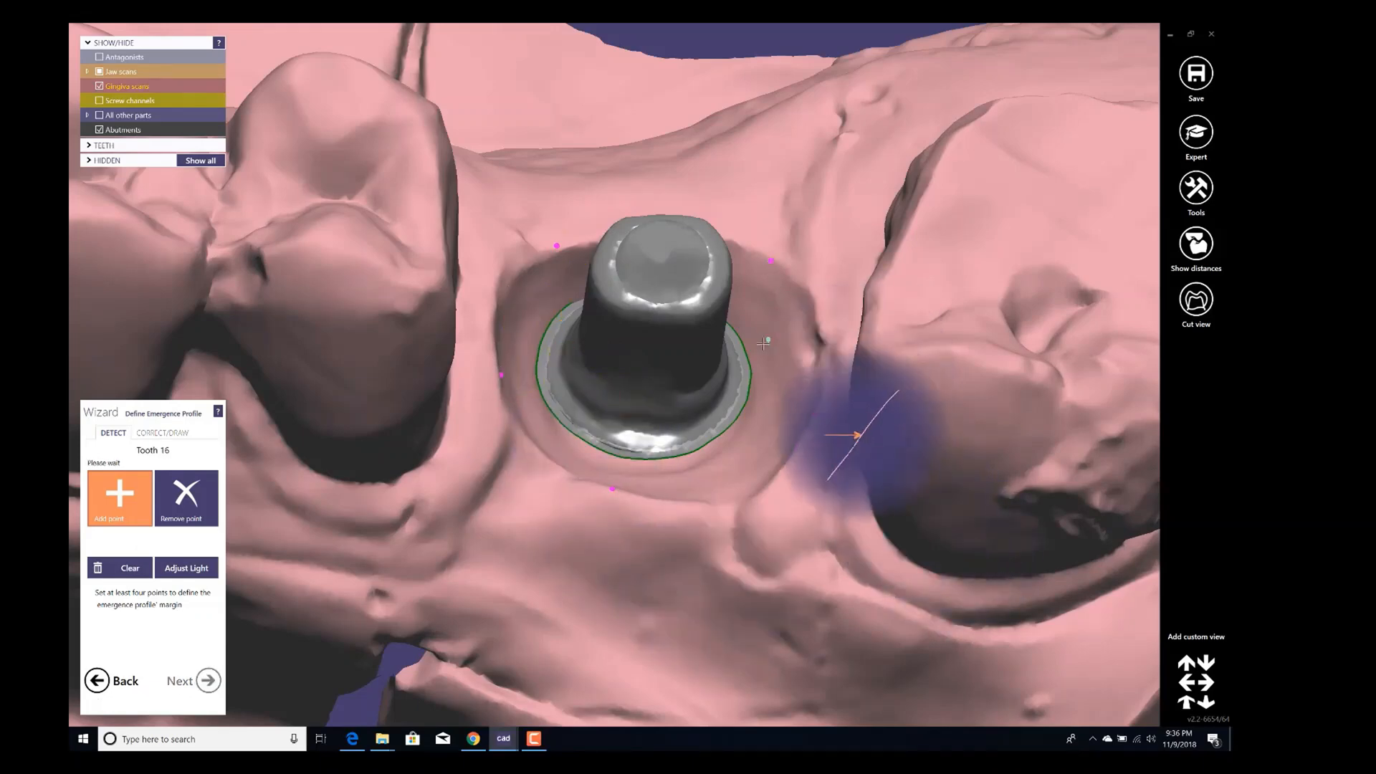
{"action": "right_click_drag", "start_coordinate": [752, 377], "coordinate": [810, 380]}
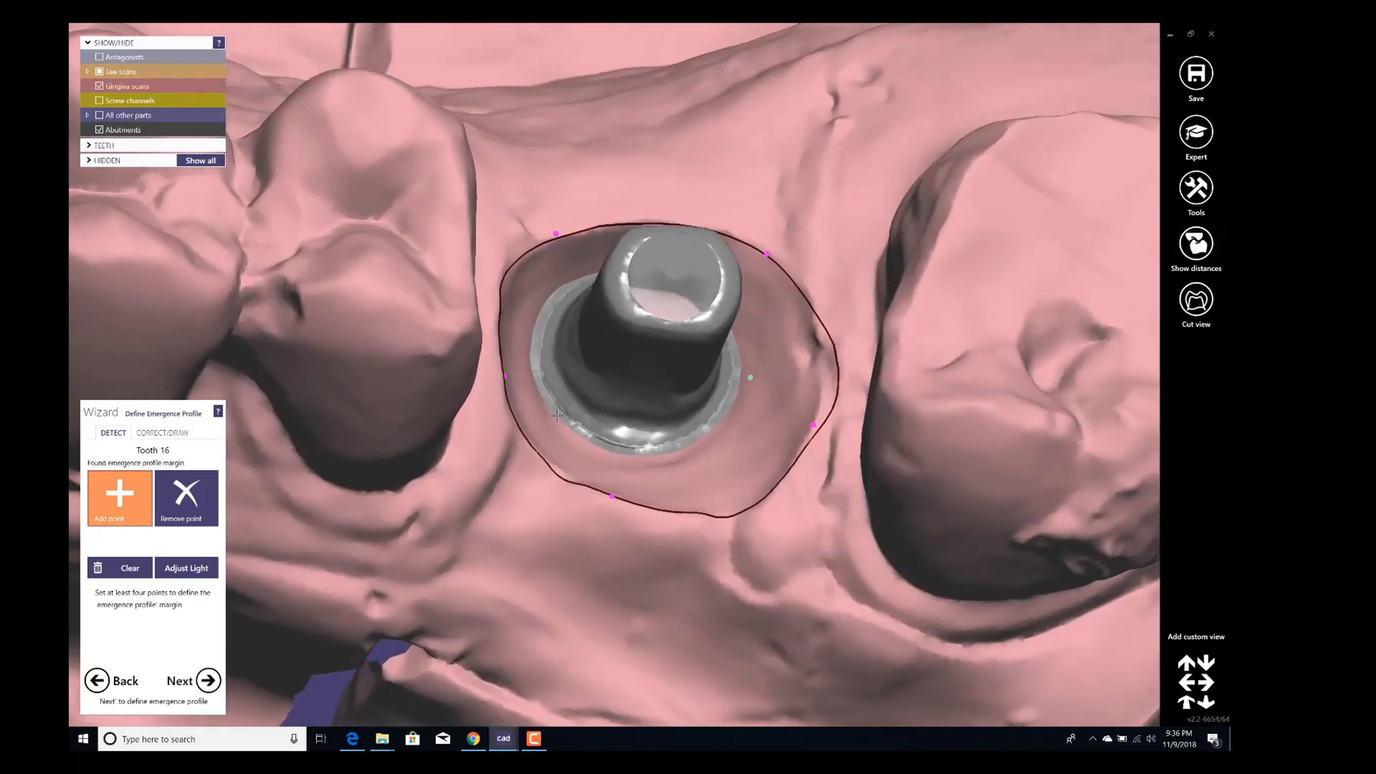
{"action": "left_click", "coordinate": [164, 433]}
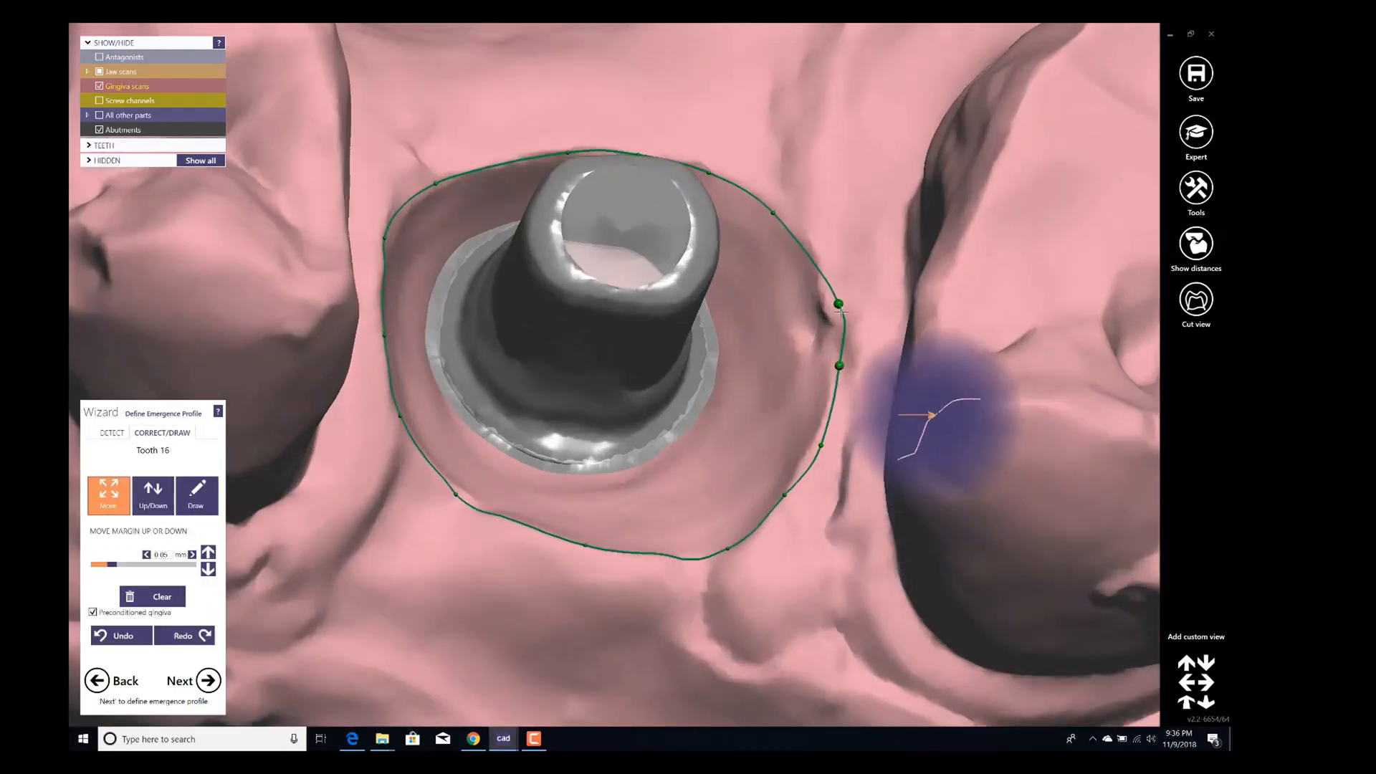
{"action": "left_click", "coordinate": [205, 681]}
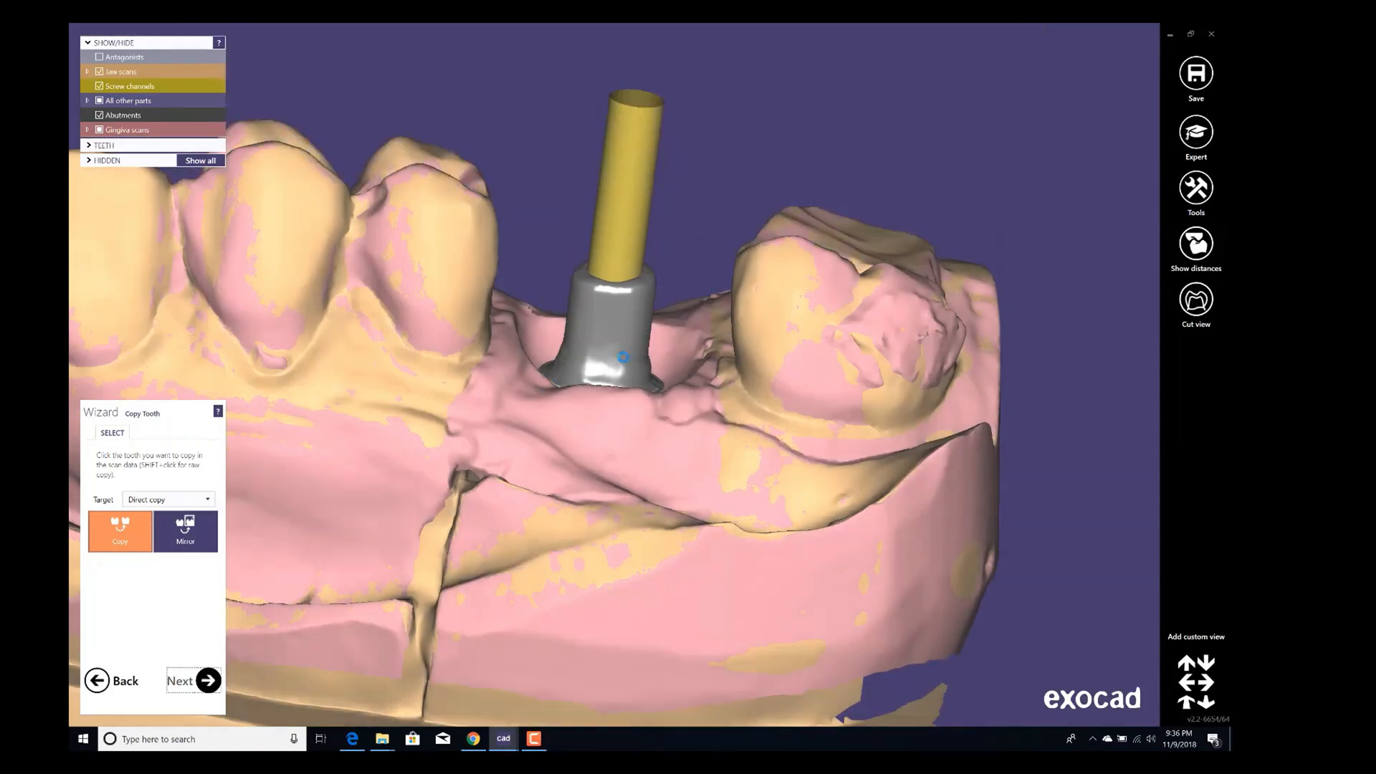
Continue past tooth copying and switch the model tooth library used for tooth 16.
{"action": "left_click", "coordinate": [620, 356]}
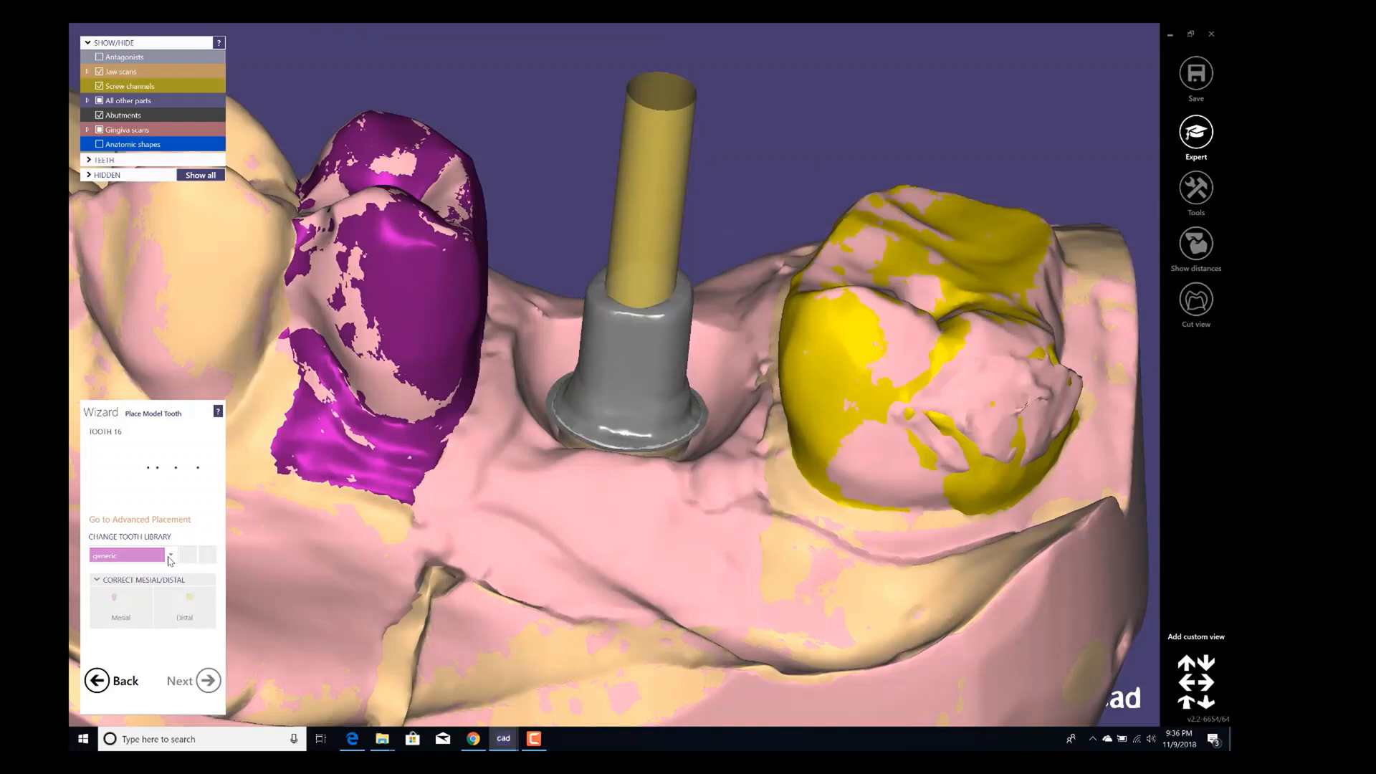
{"action": "left_click", "coordinate": [171, 557]}
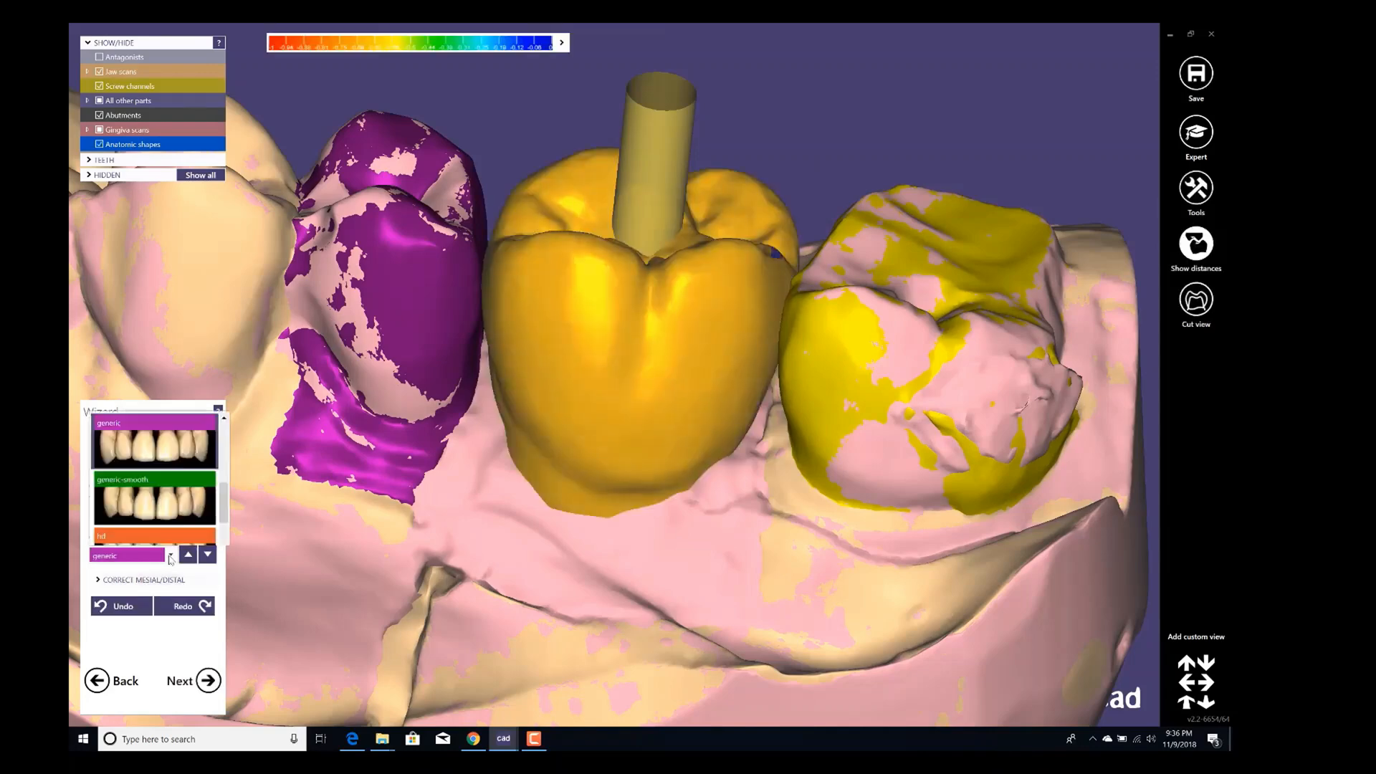
{"action": "left_click_drag", "start_coordinate": [220, 409], "coordinate": [221, 341]}
{"action": "left_click", "coordinate": [125, 398]}
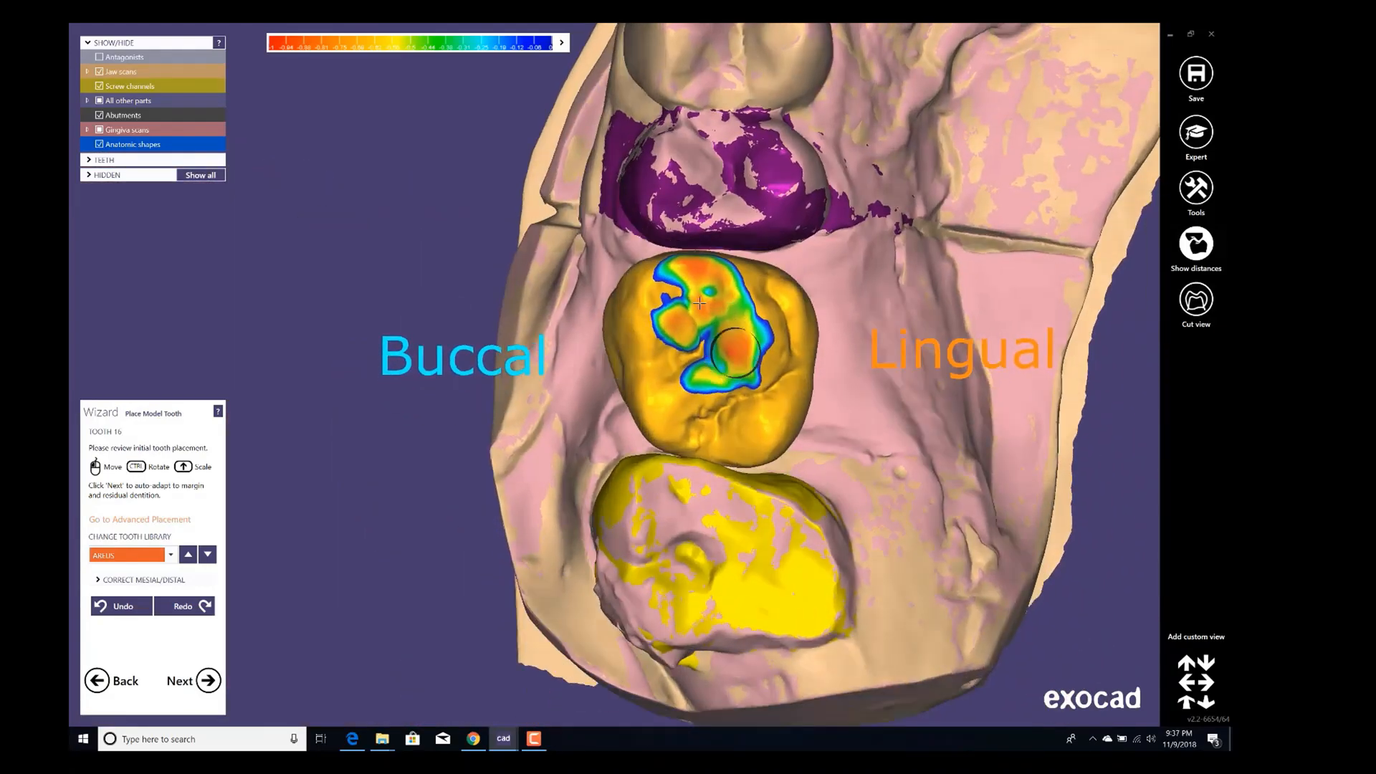
Move the model tooth slightly toward lingual and accept its placement.
{"action": "left_click_drag", "start_coordinate": [705, 298], "coordinate": [792, 306], "text": "shift"}
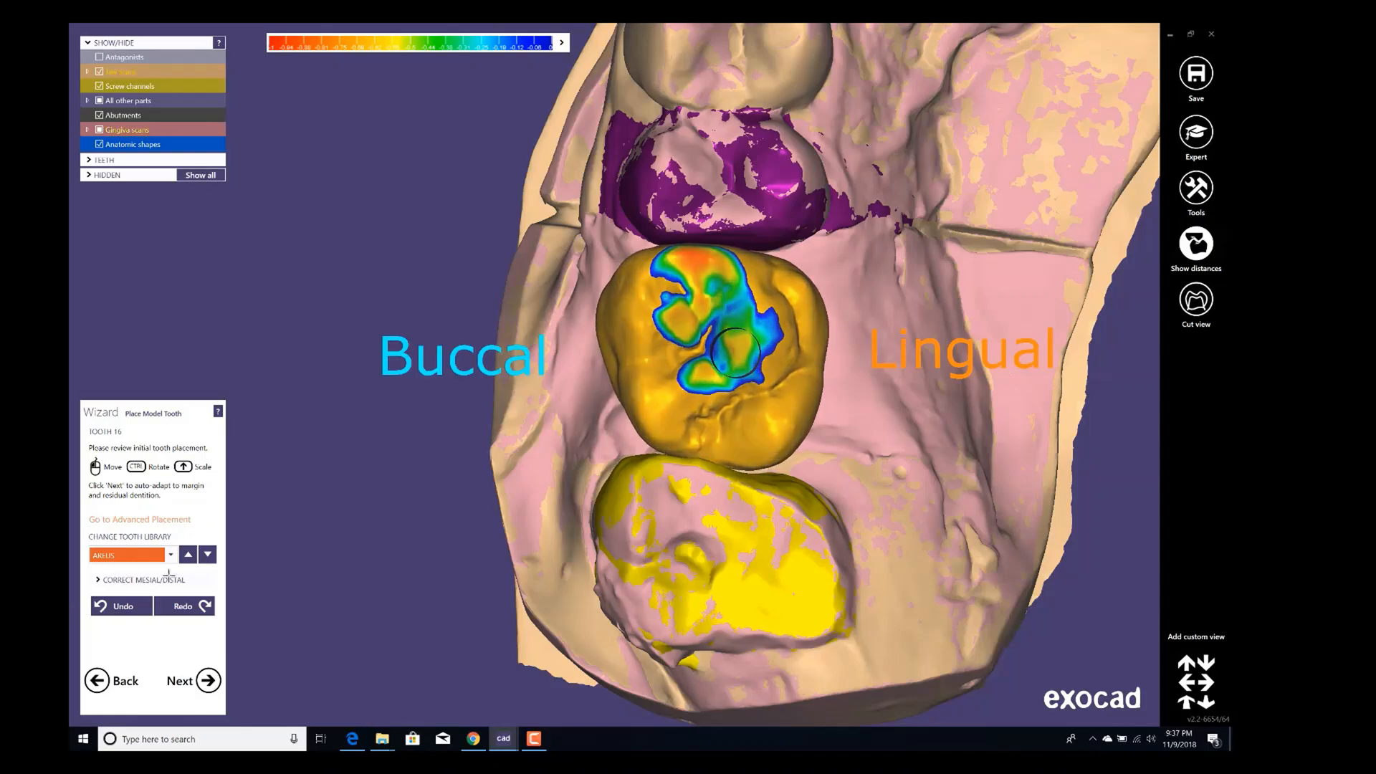
{"action": "left_click", "coordinate": [208, 681]}
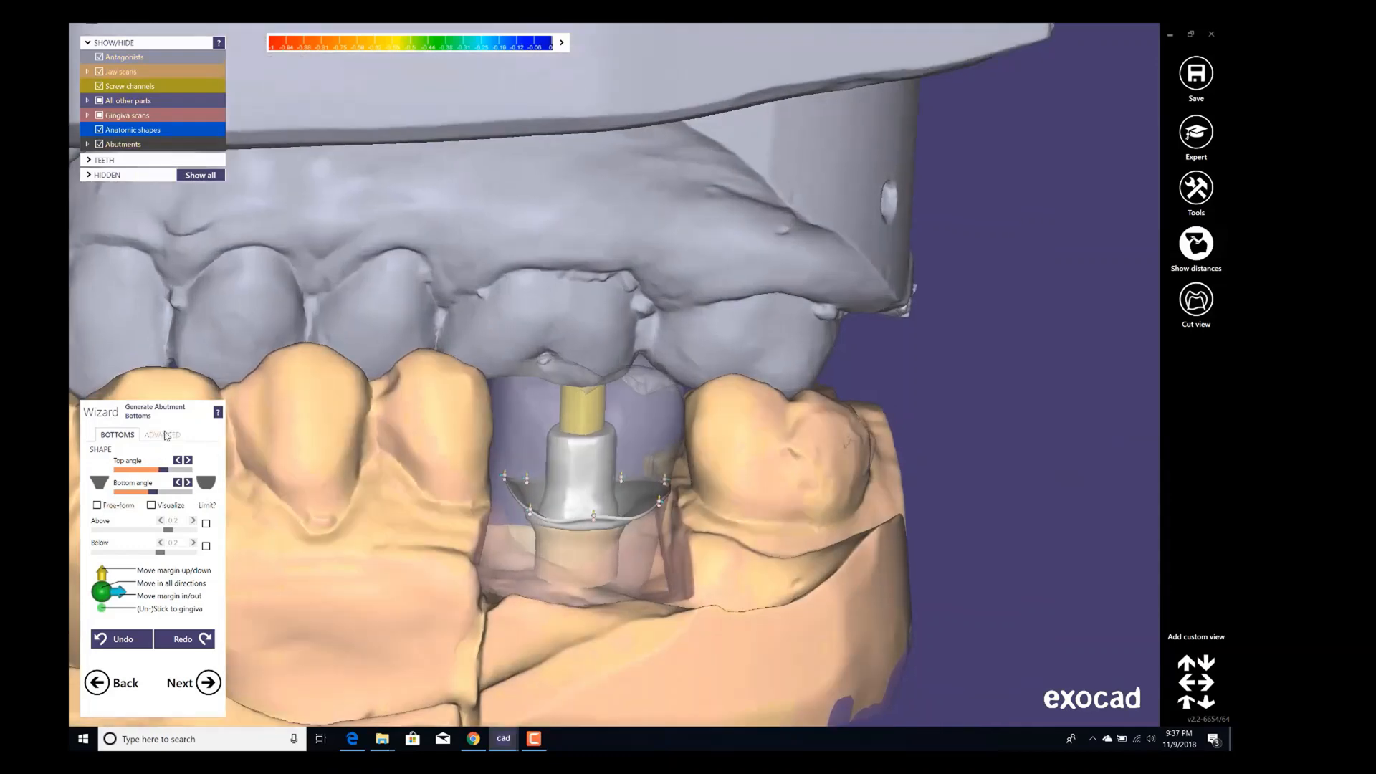
Set the abutment bottom's profile border height to 0 mm.
{"action": "left_click", "coordinate": [165, 435]}
{"action": "left_click_drag", "start_coordinate": [142, 478], "coordinate": [96, 479]}
{"action": "scroll", "coordinate": [600, 501], "scroll_direction": "up", "scroll_amount": 3}
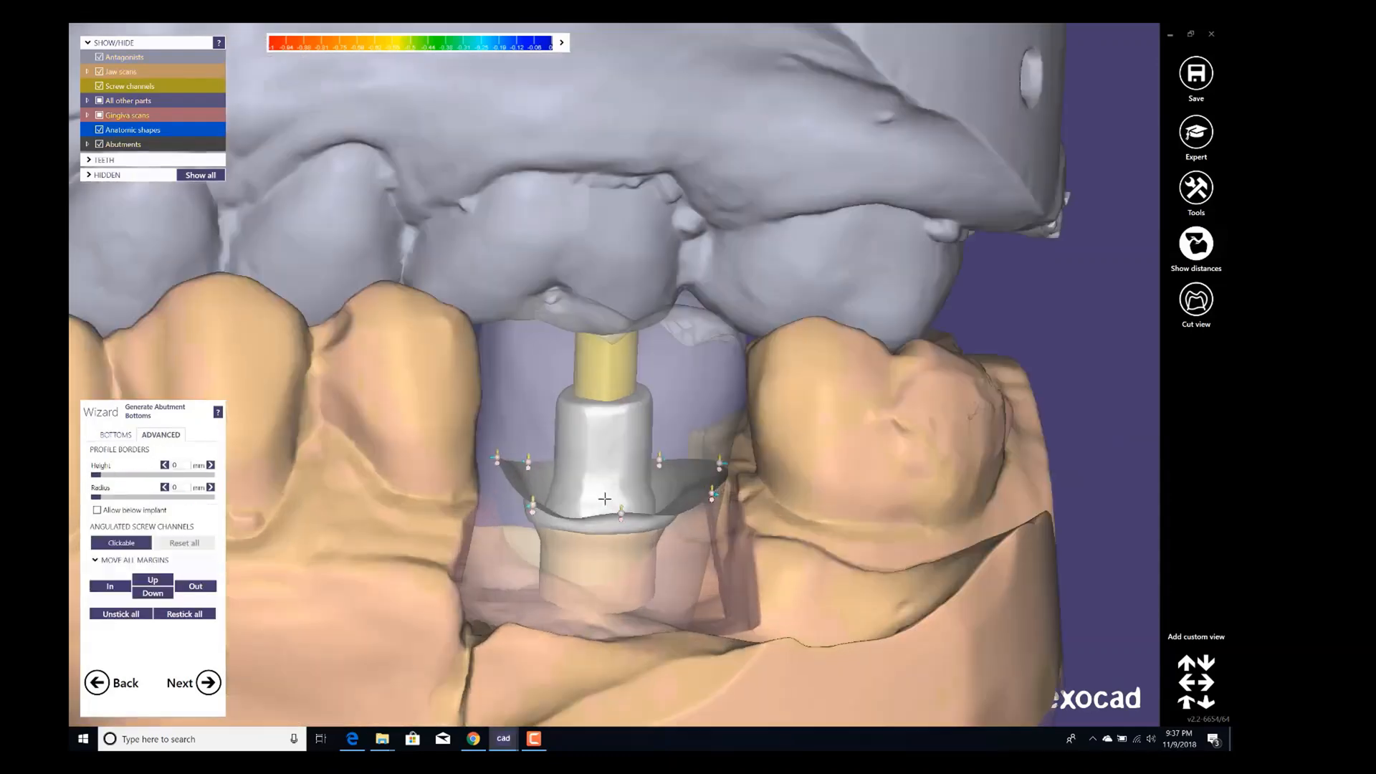
{"action": "middle_click_drag", "start_coordinate": [605, 501], "coordinate": [627, 377]}
{"action": "scroll", "coordinate": [570, 269], "scroll_direction": "down", "scroll_amount": 2, "text": "ctrl"}
{"action": "middle_click_drag", "start_coordinate": [564, 431], "coordinate": [594, 395]}
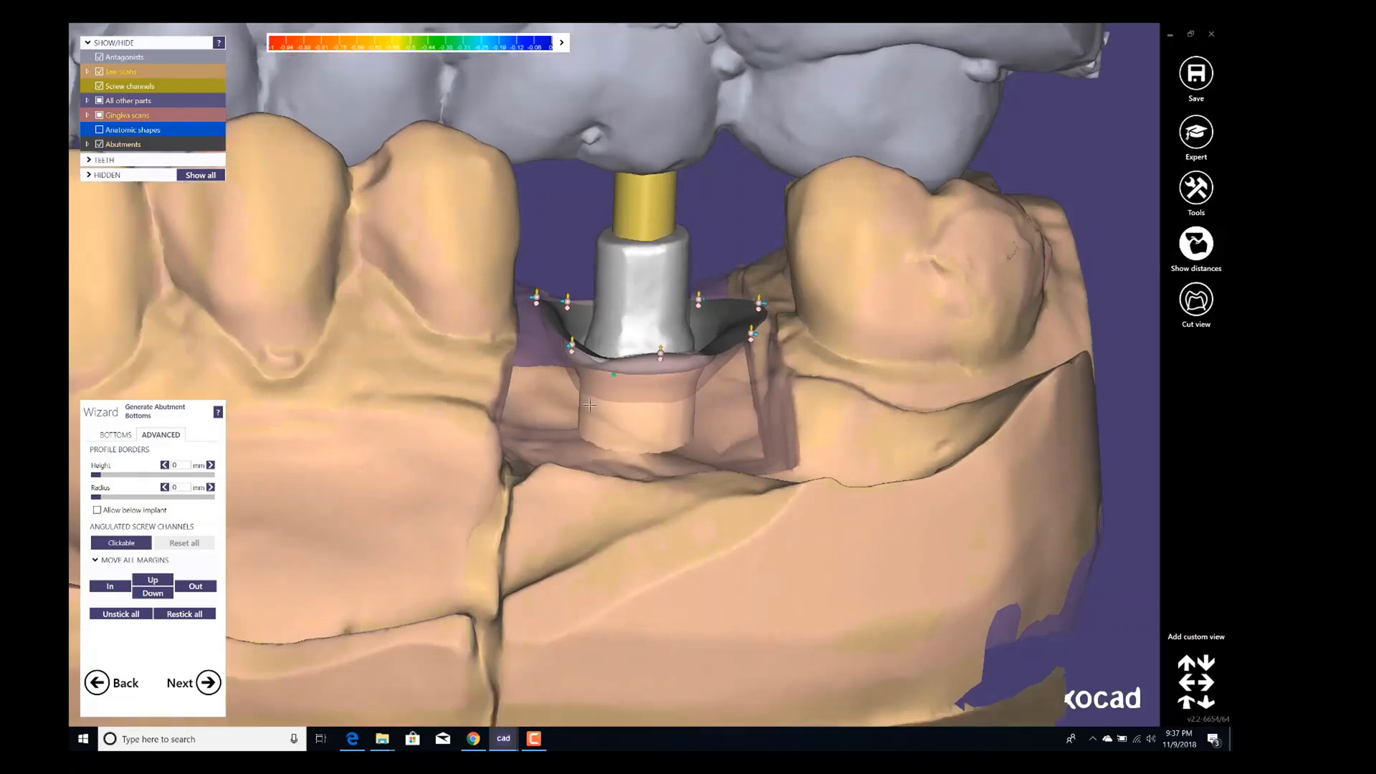
{"action": "right_click_drag", "start_coordinate": [594, 396], "coordinate": [574, 400]}
{"action": "scroll", "coordinate": [574, 405], "scroll_direction": "up", "scroll_amount": 2}
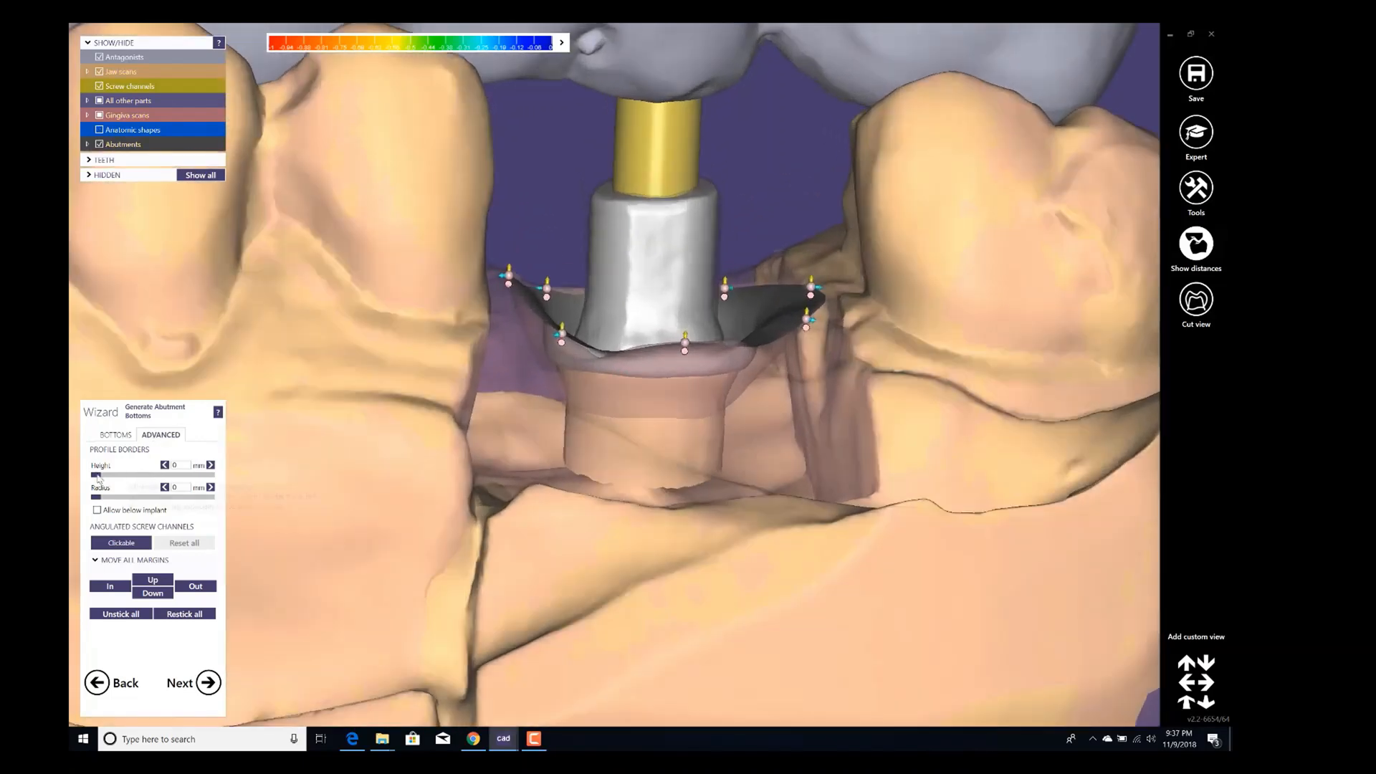
Increase the abutment bottom's top angle to its maximum and proceed to free-forming.
{"action": "left_click", "coordinate": [116, 435]}
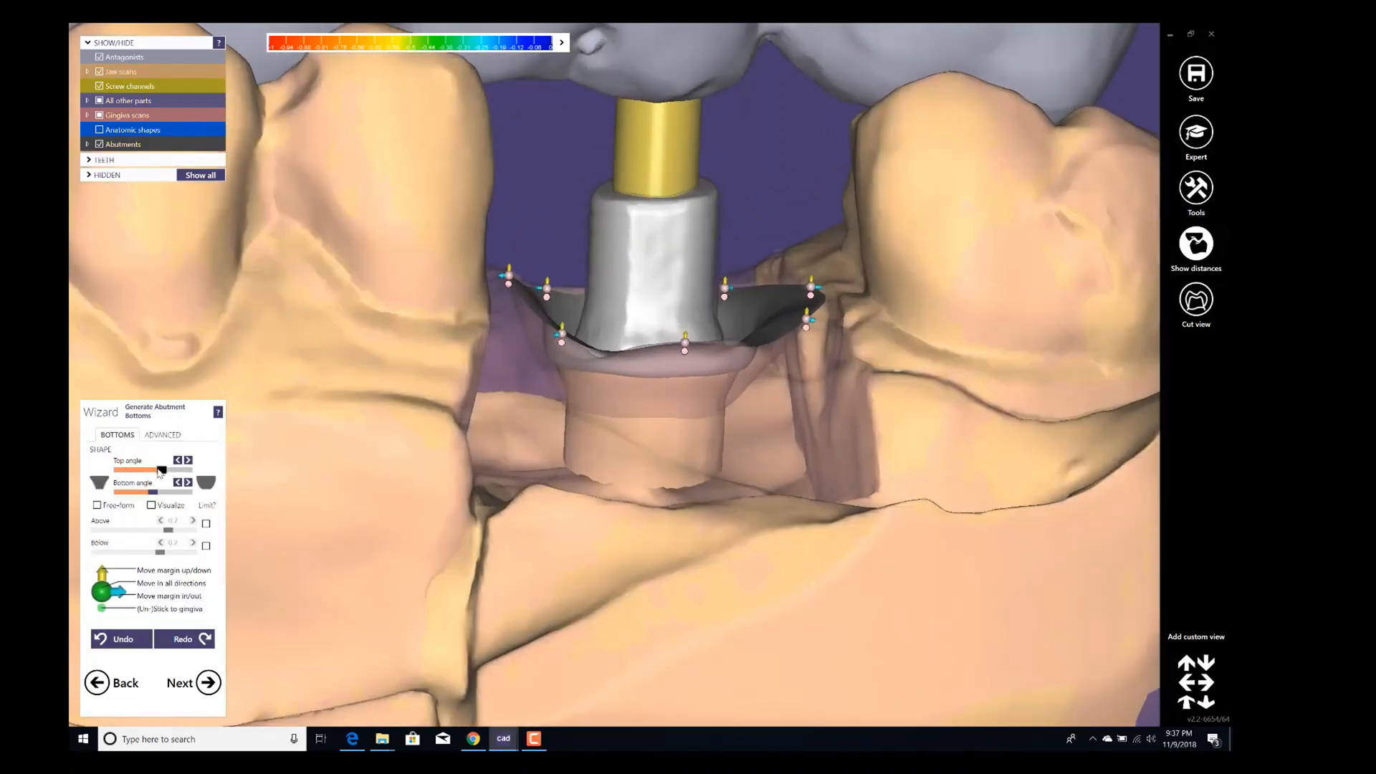
{"action": "mouse_move", "coordinate": [159, 472]}
{"action": "left_mouse_down"}
{"action": "mouse_move", "coordinate": [128, 472]}
{"action": "mouse_move", "coordinate": [227, 471]}
{"action": "mouse_move", "coordinate": [186, 493]}
{"action": "mouse_move", "coordinate": [184, 472]}
{"action": "mouse_move", "coordinate": [154, 472]}
{"action": "mouse_move", "coordinate": [248, 467]}
{"action": "mouse_move", "coordinate": [220, 499]}
{"action": "mouse_move", "coordinate": [164, 492]}
{"action": "mouse_move", "coordinate": [192, 492]}
{"action": "mouse_move", "coordinate": [188, 474]}
{"action": "left_mouse_up"}
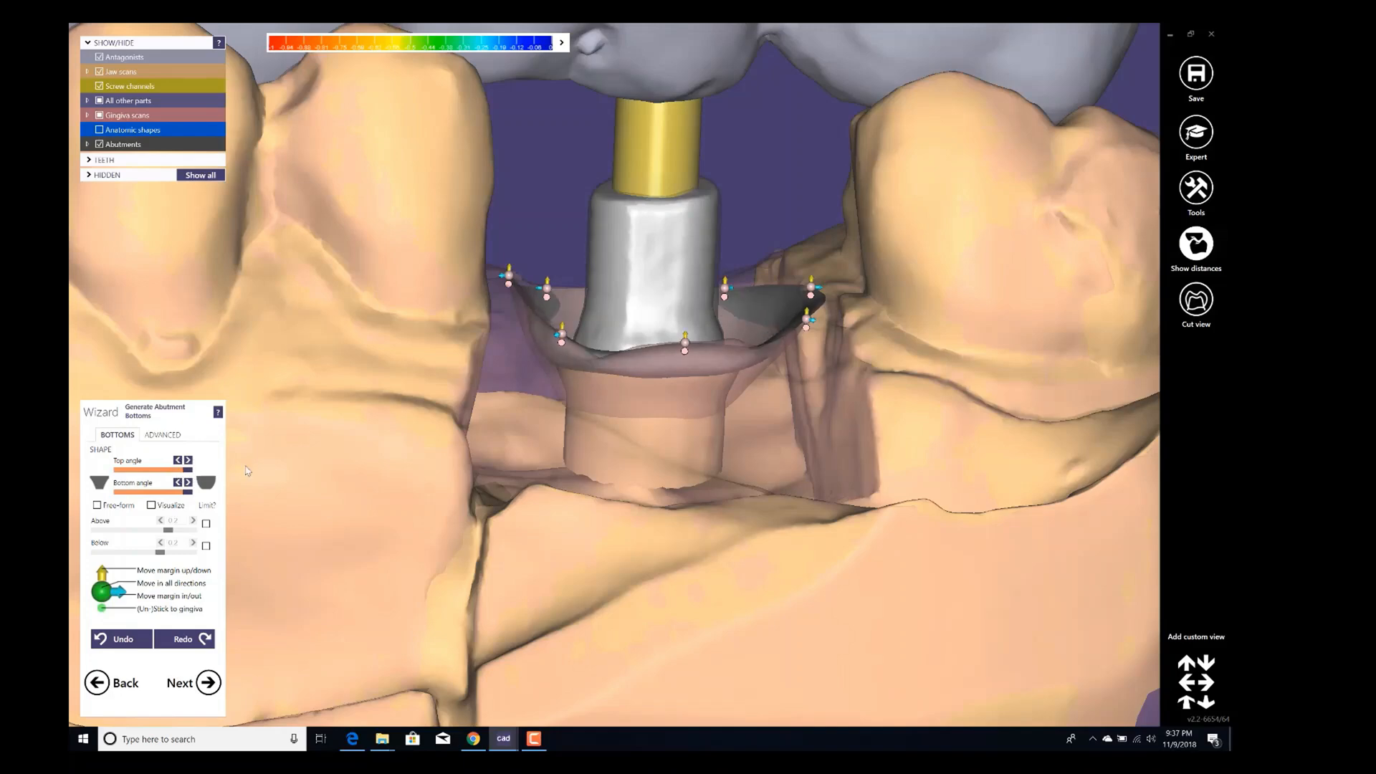
{"action": "scroll", "coordinate": [569, 419], "scroll_direction": "down", "scroll_amount": 3}
{"action": "scroll", "coordinate": [605, 377], "scroll_direction": "up", "scroll_amount": 3}
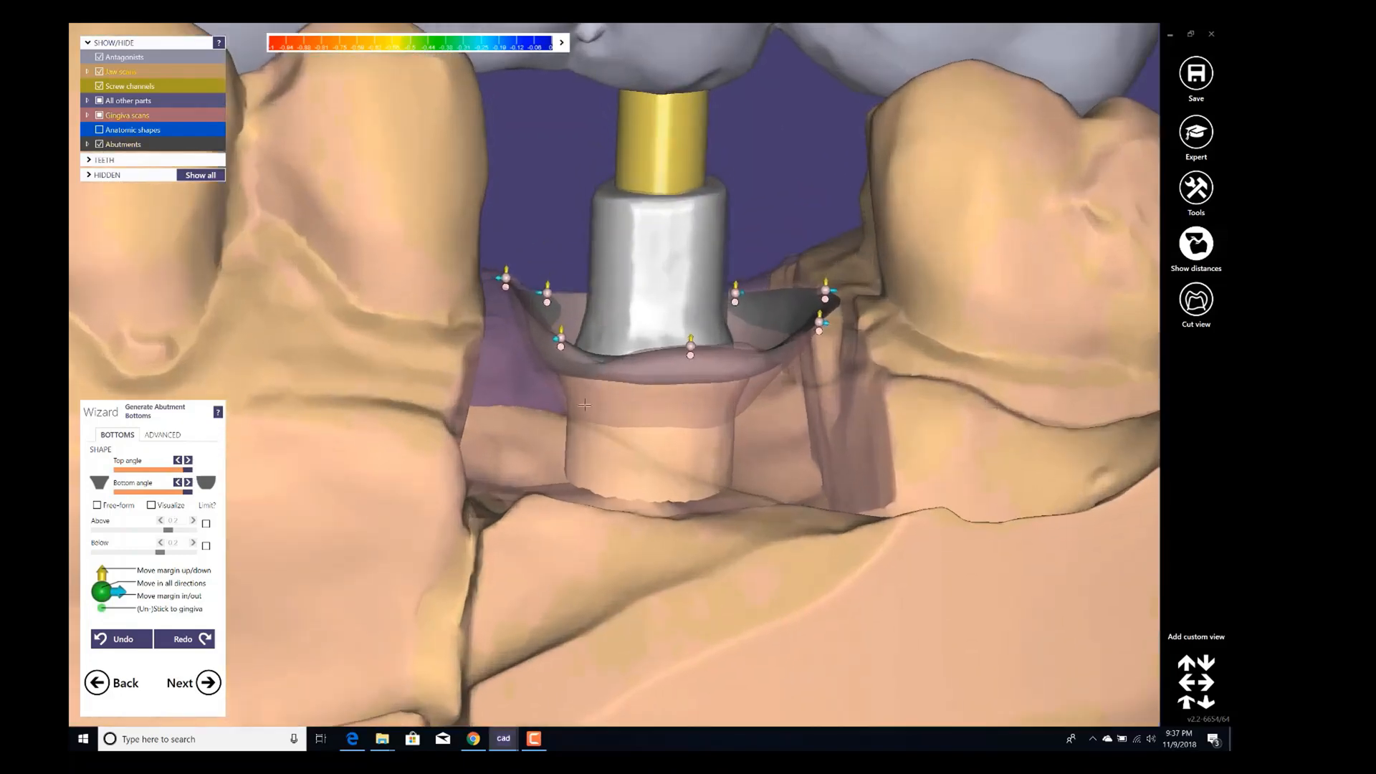
{"action": "left_click", "coordinate": [161, 435]}
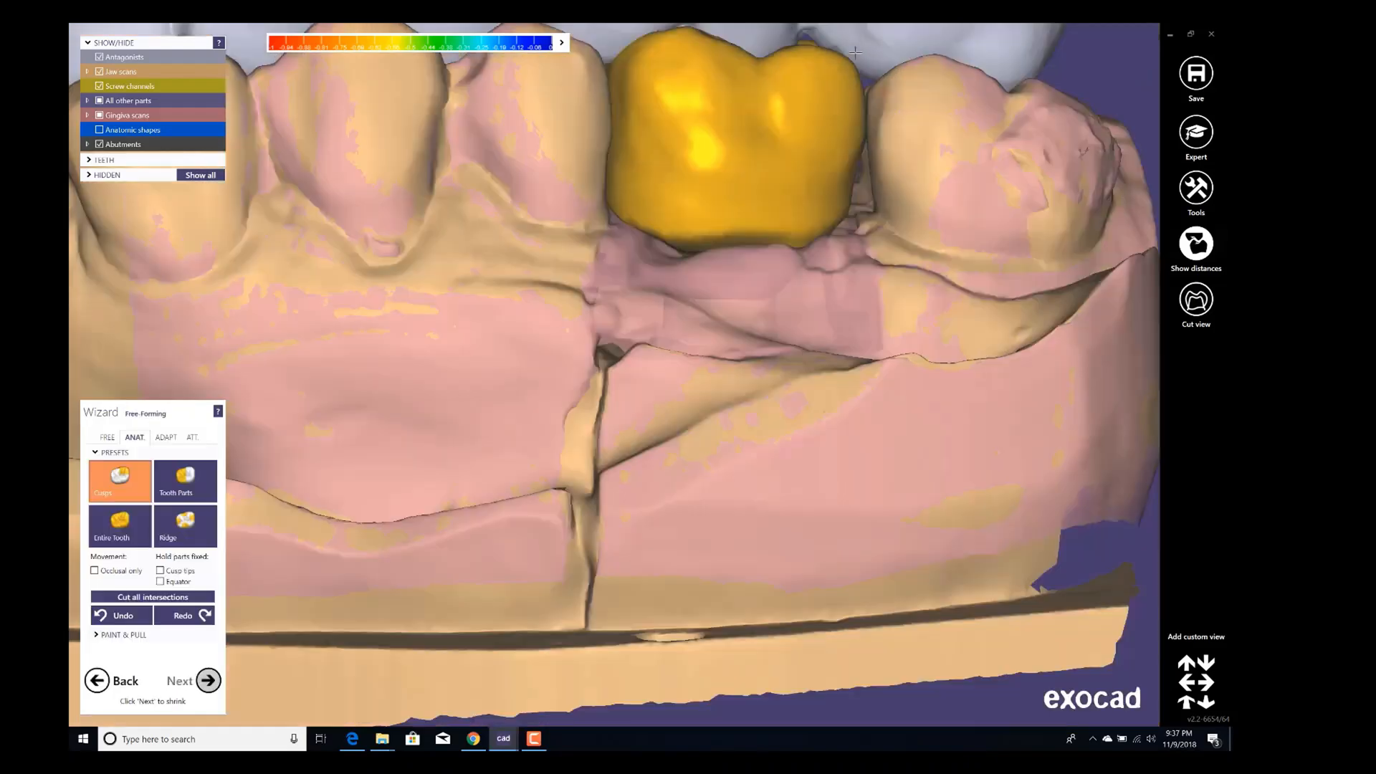
Choose the Tooth Parts free-forming preset for the tooth 16 crown.
{"action": "right_click_drag", "start_coordinate": [815, 124], "coordinate": [760, 280]}
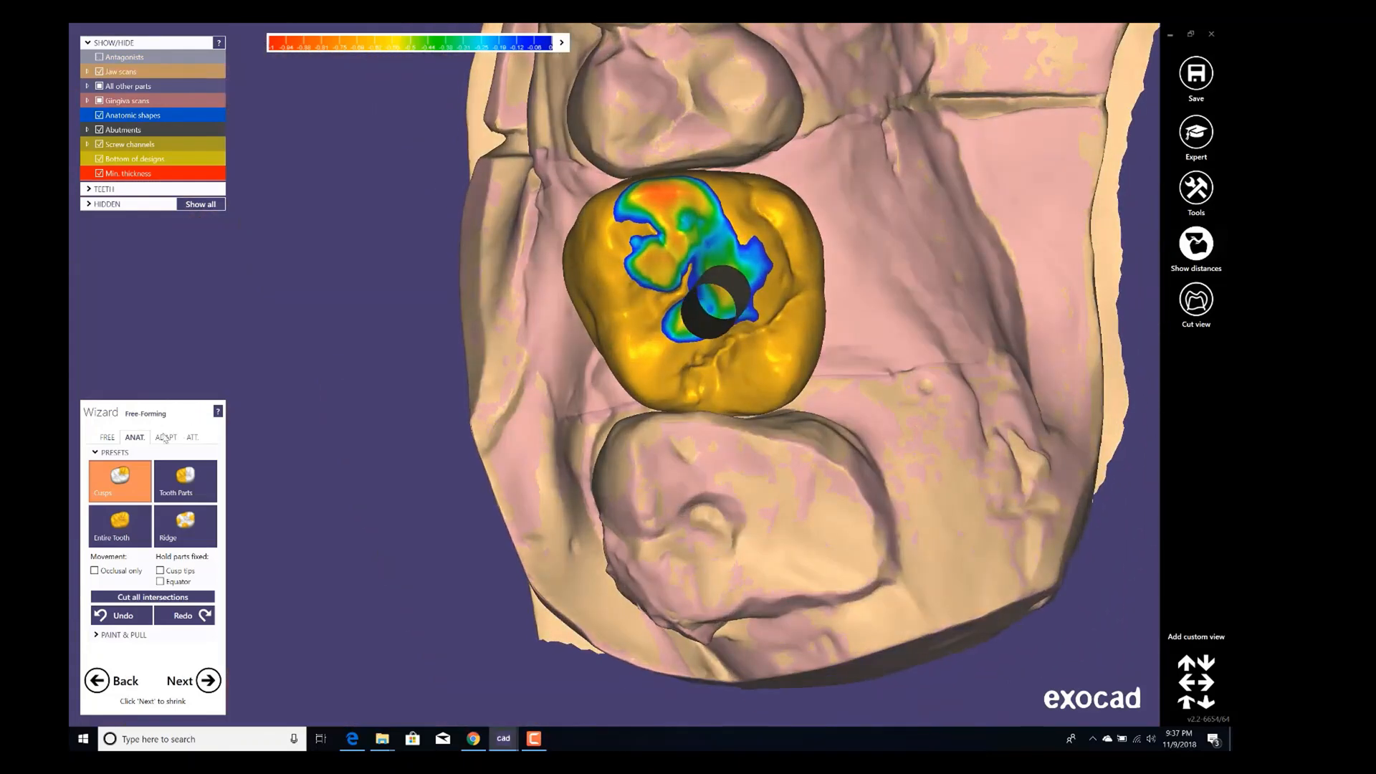
{"action": "left_click", "coordinate": [176, 484]}
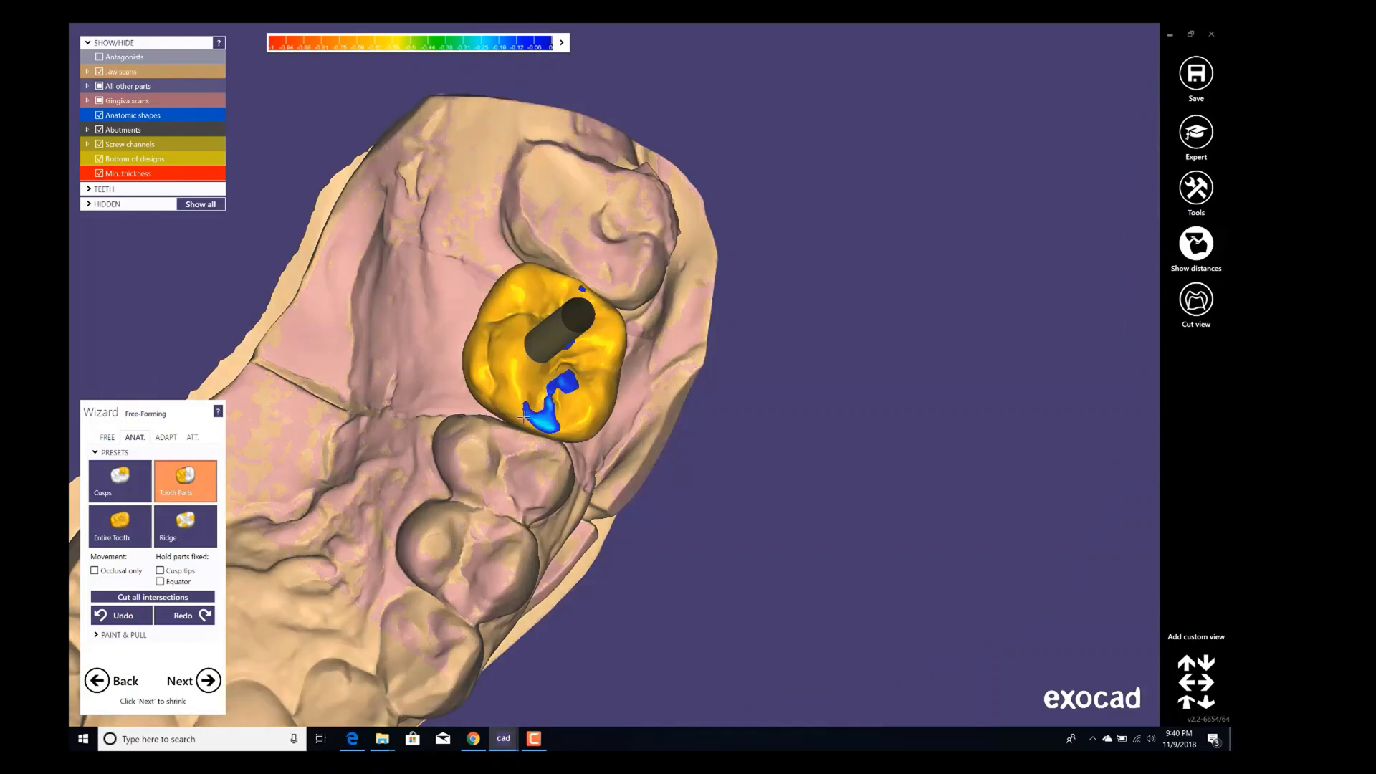
{"action": "right_click_drag", "start_coordinate": [524, 416], "coordinate": [413, 374]}
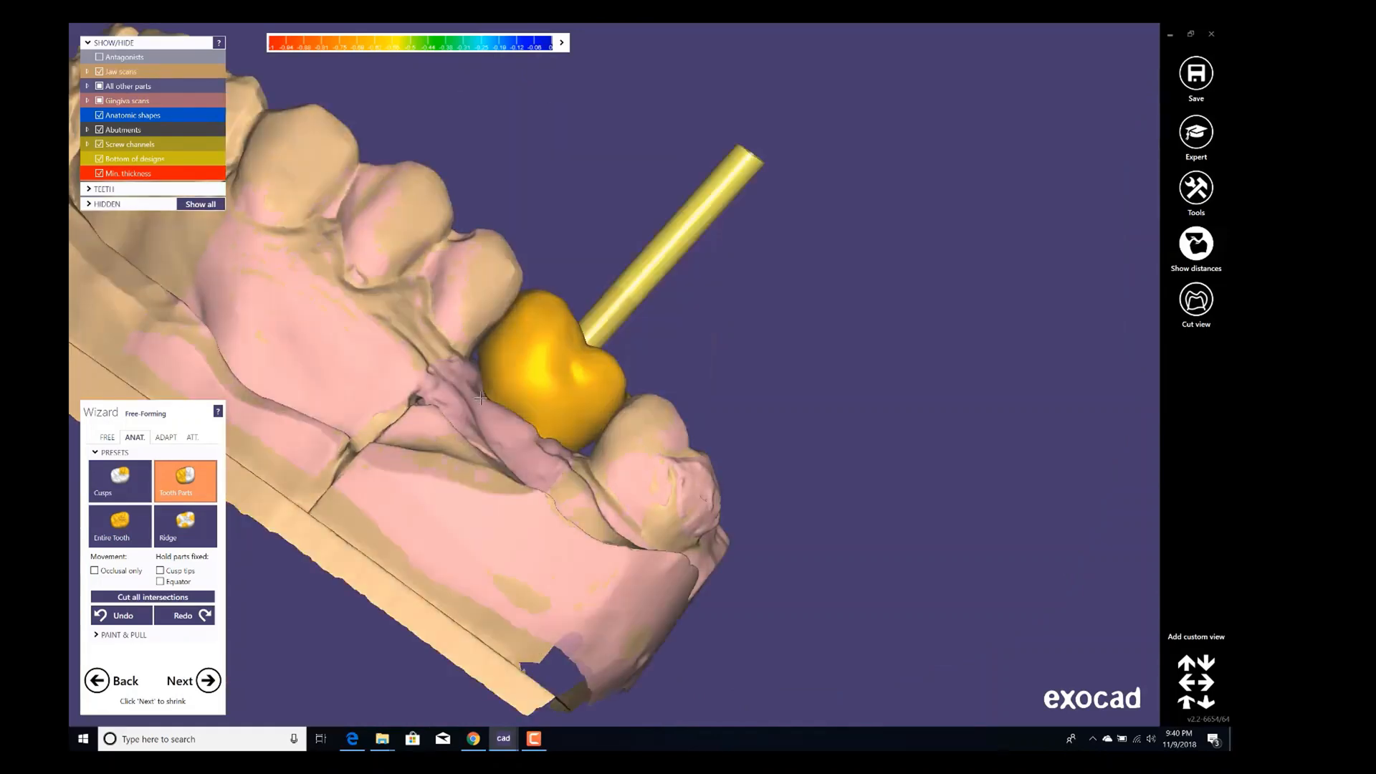
Adjust the tooth 16 crown's tooth parts and cut its intersections with the antagonist and the adjacent teeth.
{"action": "right_click_drag", "start_coordinate": [436, 426], "coordinate": [258, 609]}
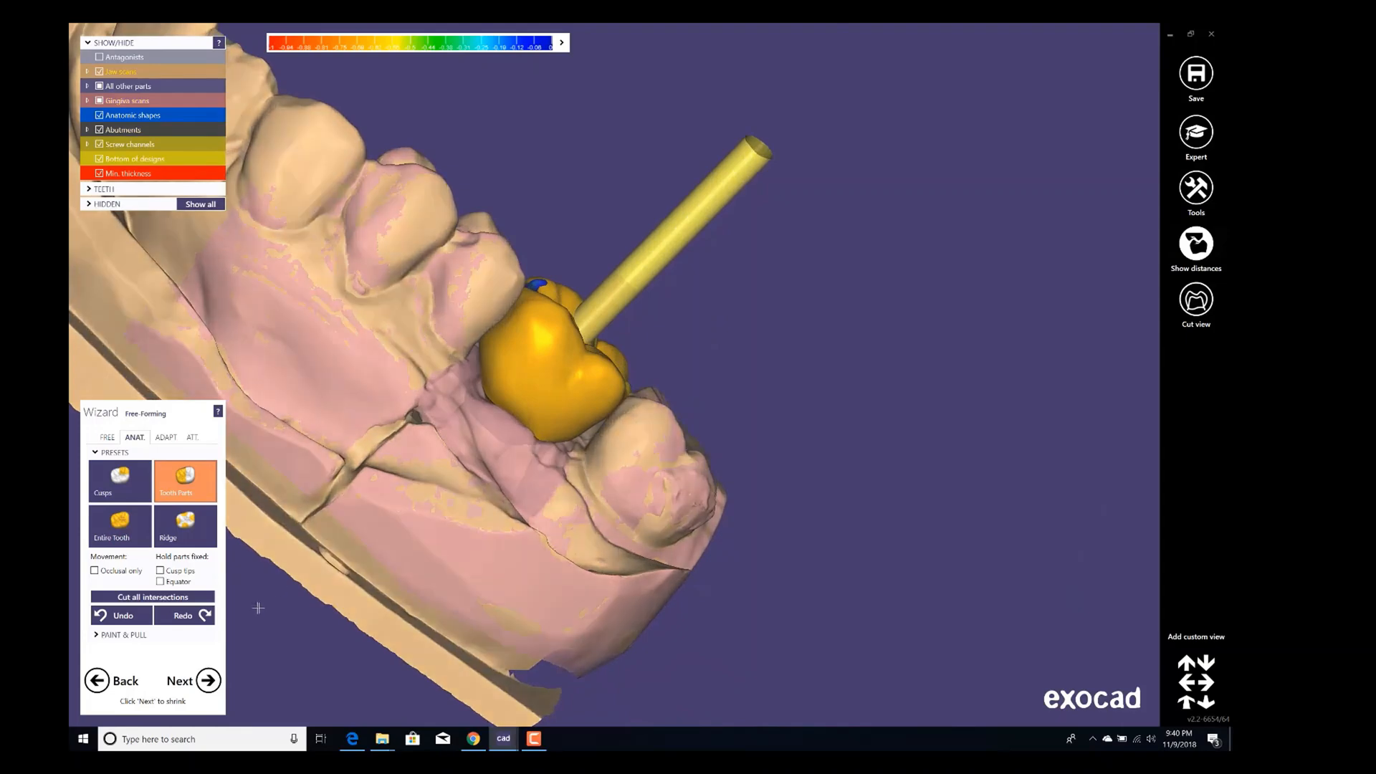
{"action": "left_click", "coordinate": [203, 688]}
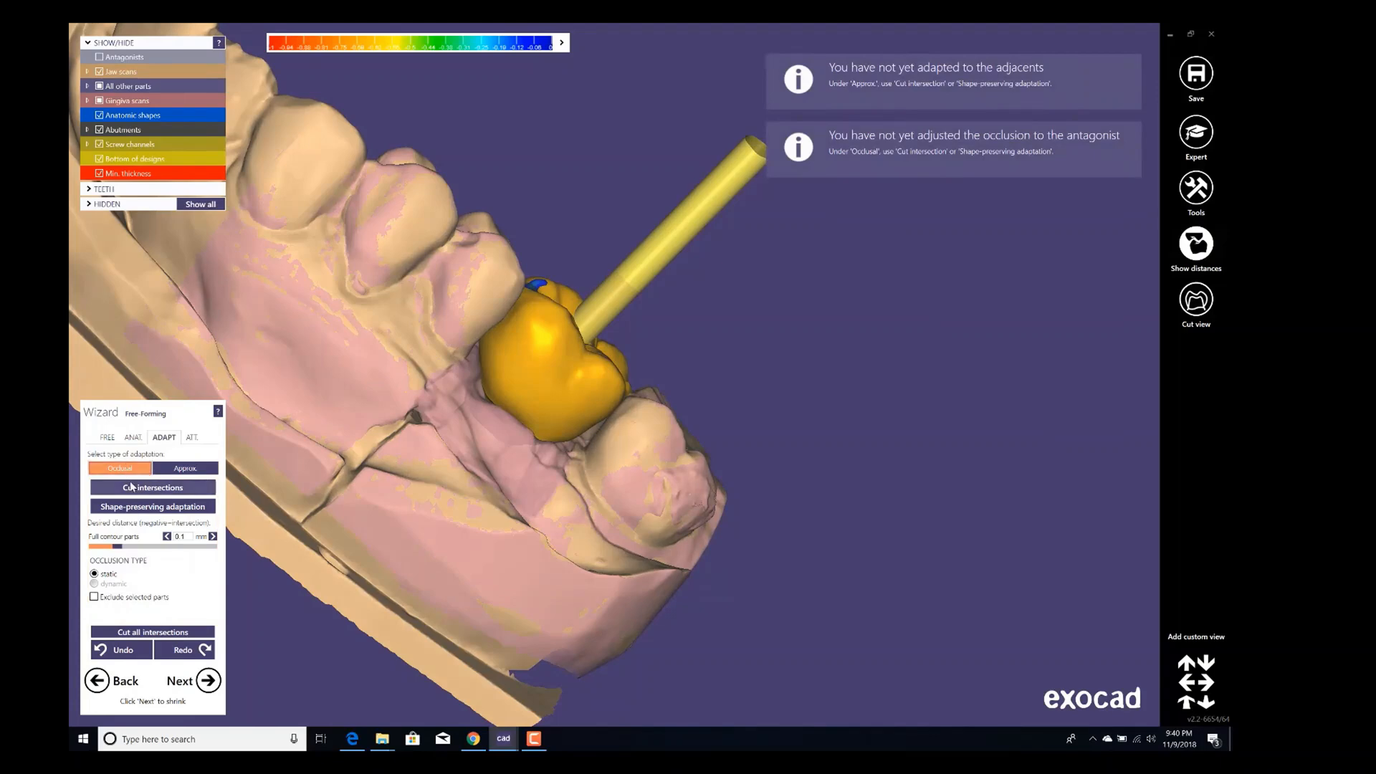
{"action": "left_click", "coordinate": [133, 488]}
{"action": "left_click", "coordinate": [180, 468]}
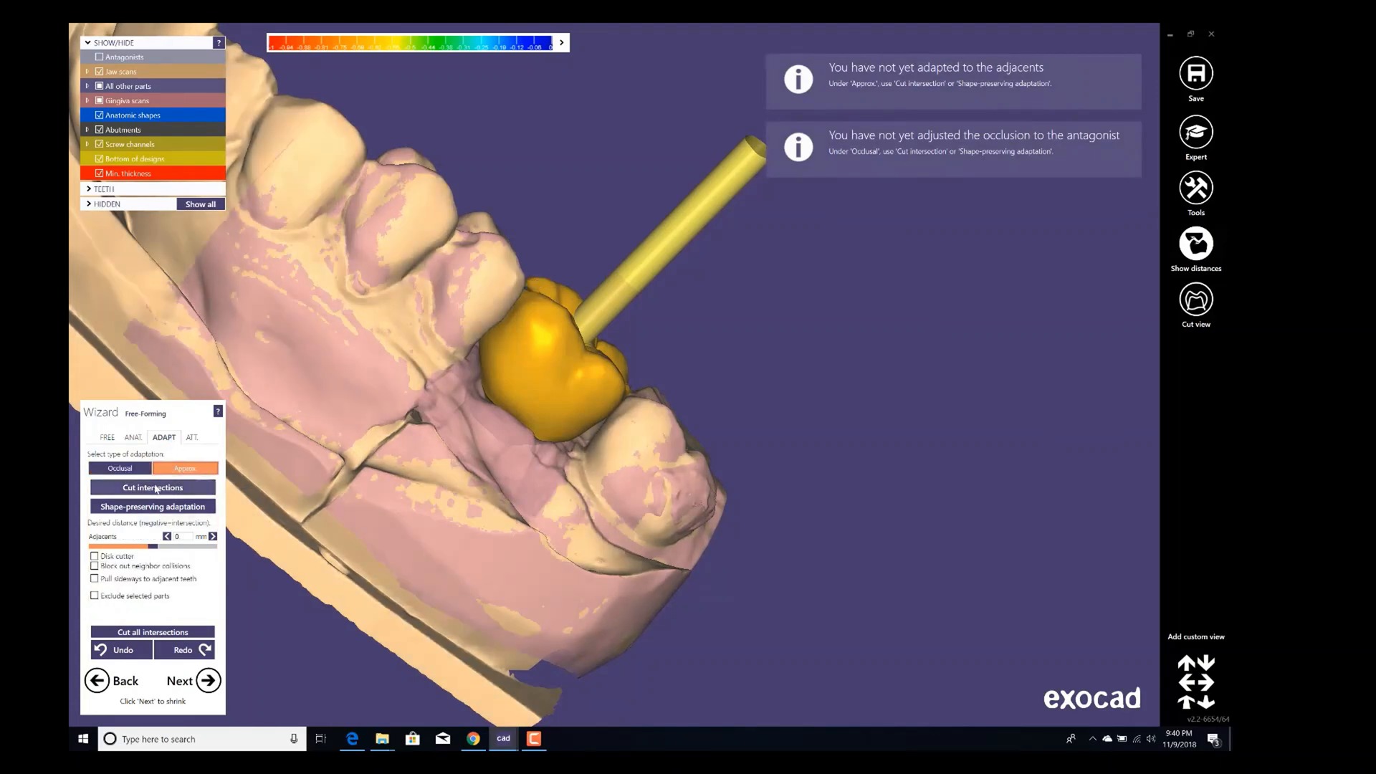
{"action": "left_click", "coordinate": [179, 487]}
Set the shrink depth to 0.8 mm, apply the shrinking and continue to free-forming.
{"action": "left_click", "coordinate": [210, 681]}
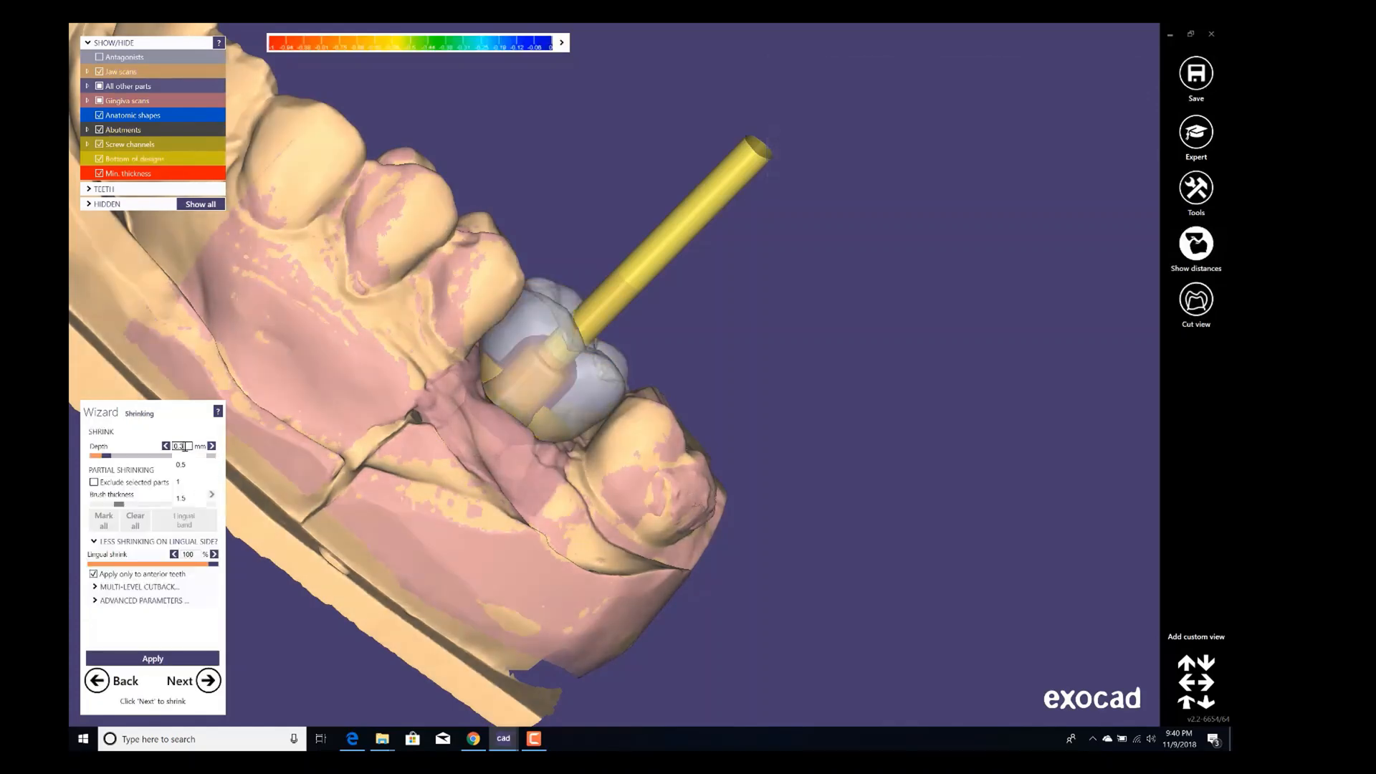
{"action": "left_click", "coordinate": [182, 462]}
{"action": "scroll", "coordinate": [550, 360], "scroll_direction": "up", "scroll_amount": 3}
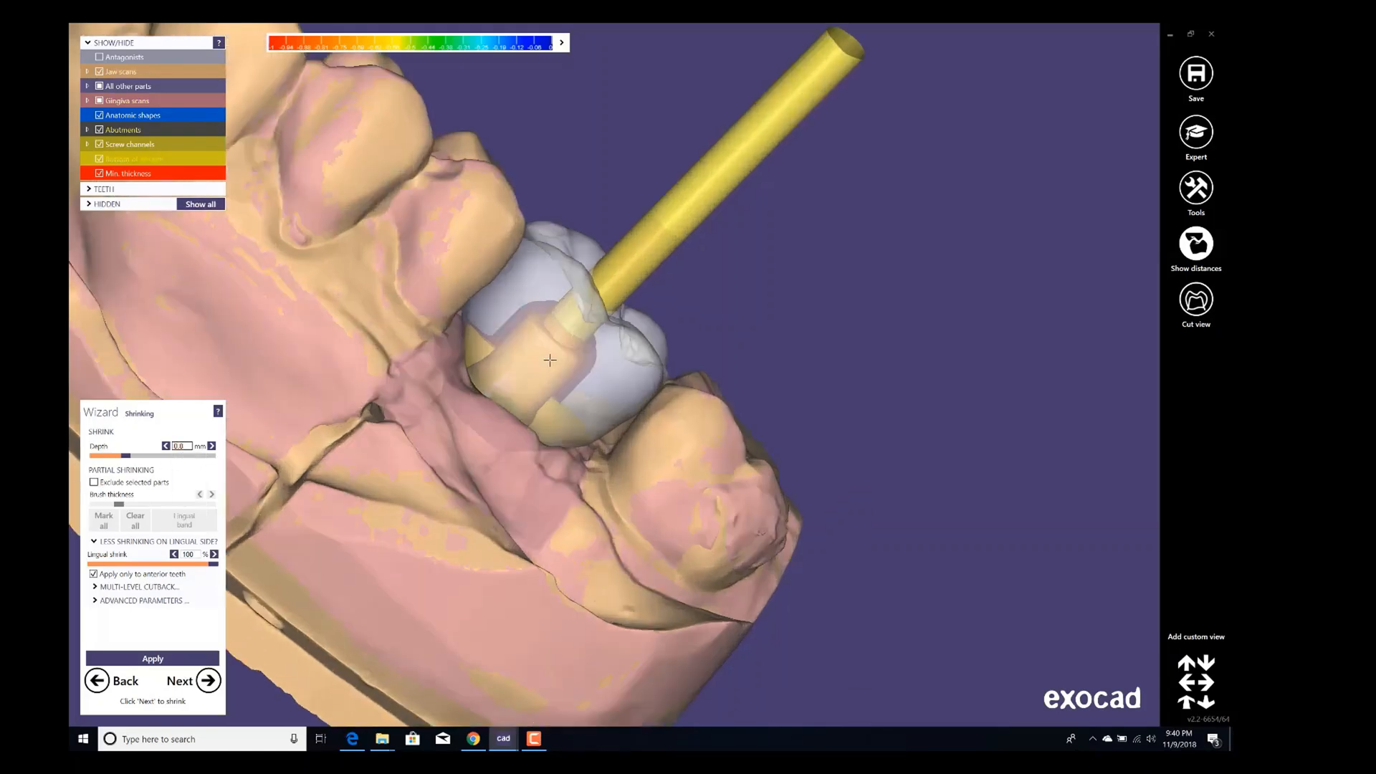
{"action": "right_click_drag", "start_coordinate": [551, 361], "coordinate": [609, 365]}
{"action": "scroll", "coordinate": [636, 347], "scroll_direction": "up", "scroll_amount": 2}
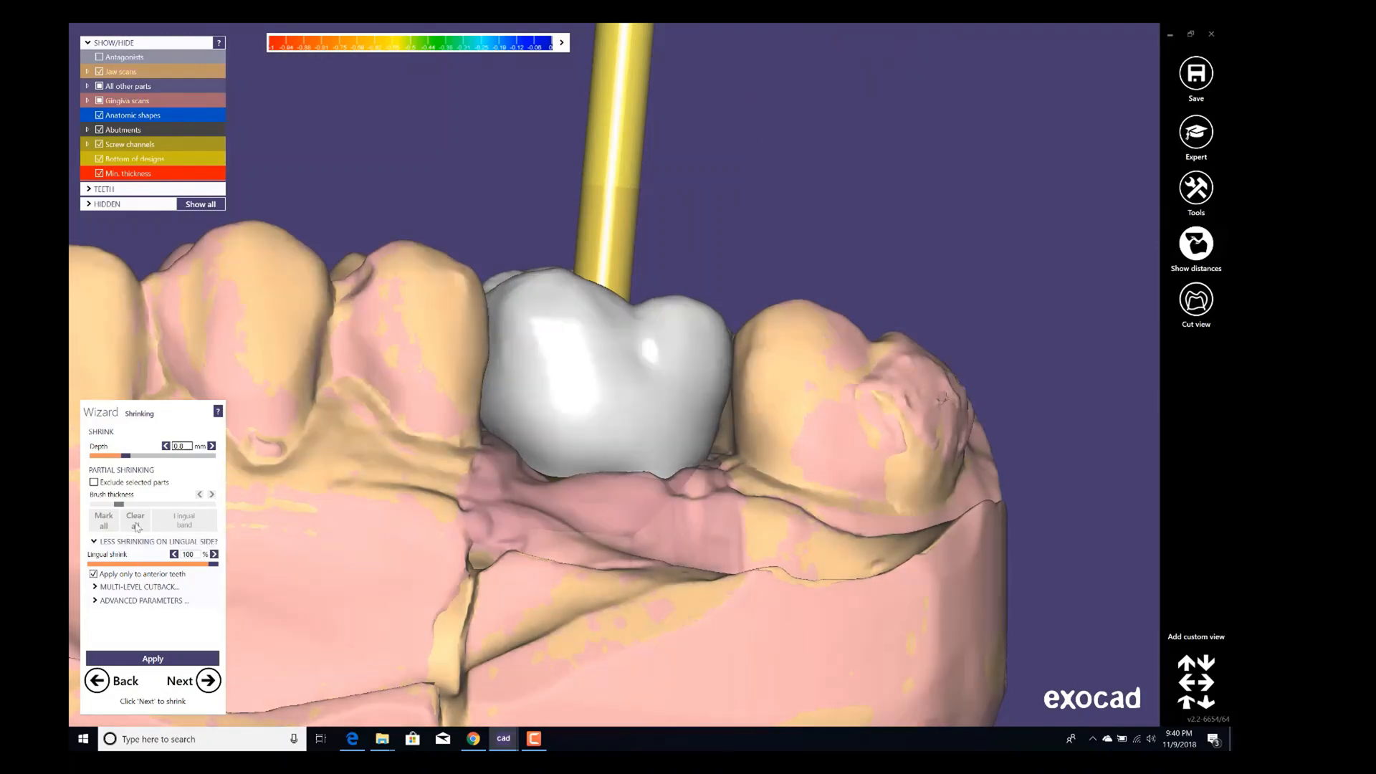
{"action": "left_click", "coordinate": [162, 662]}
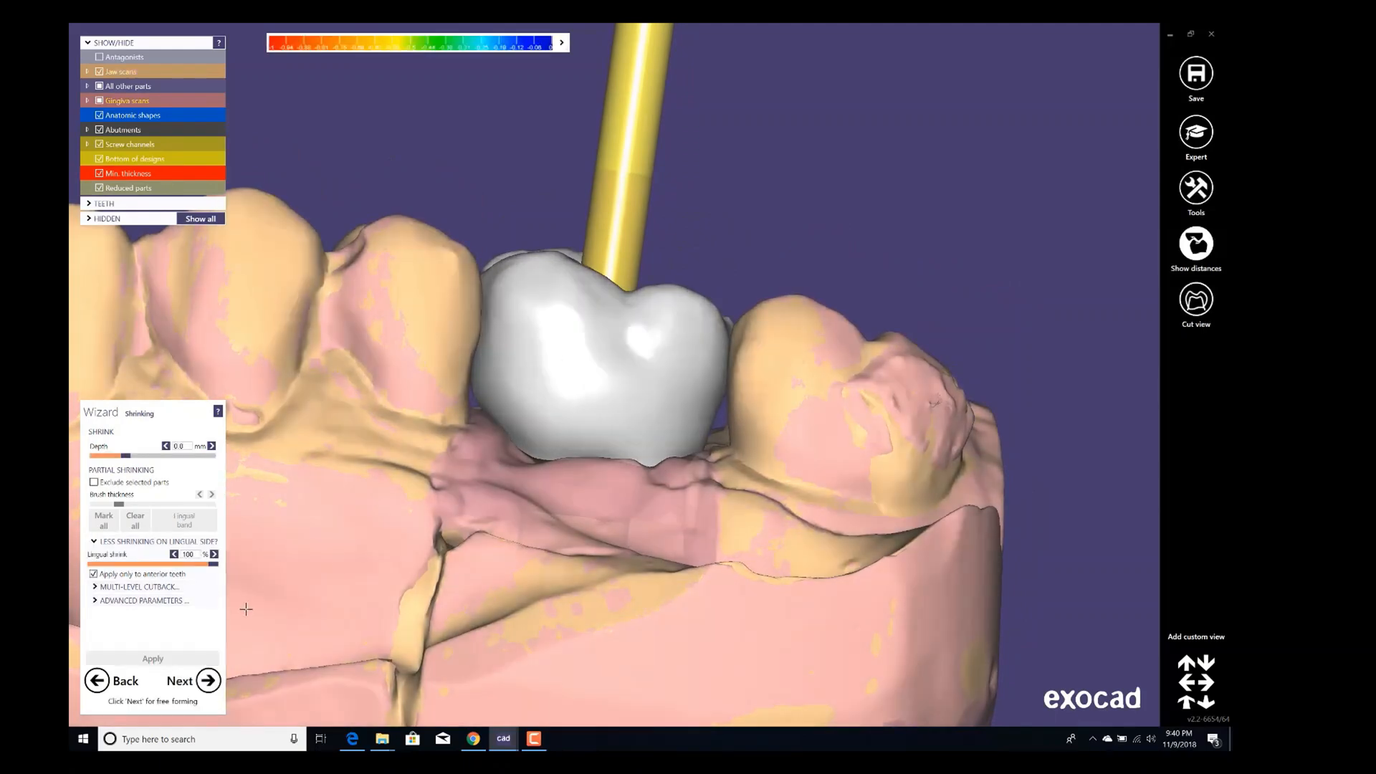
{"action": "left_click", "coordinate": [208, 681]}
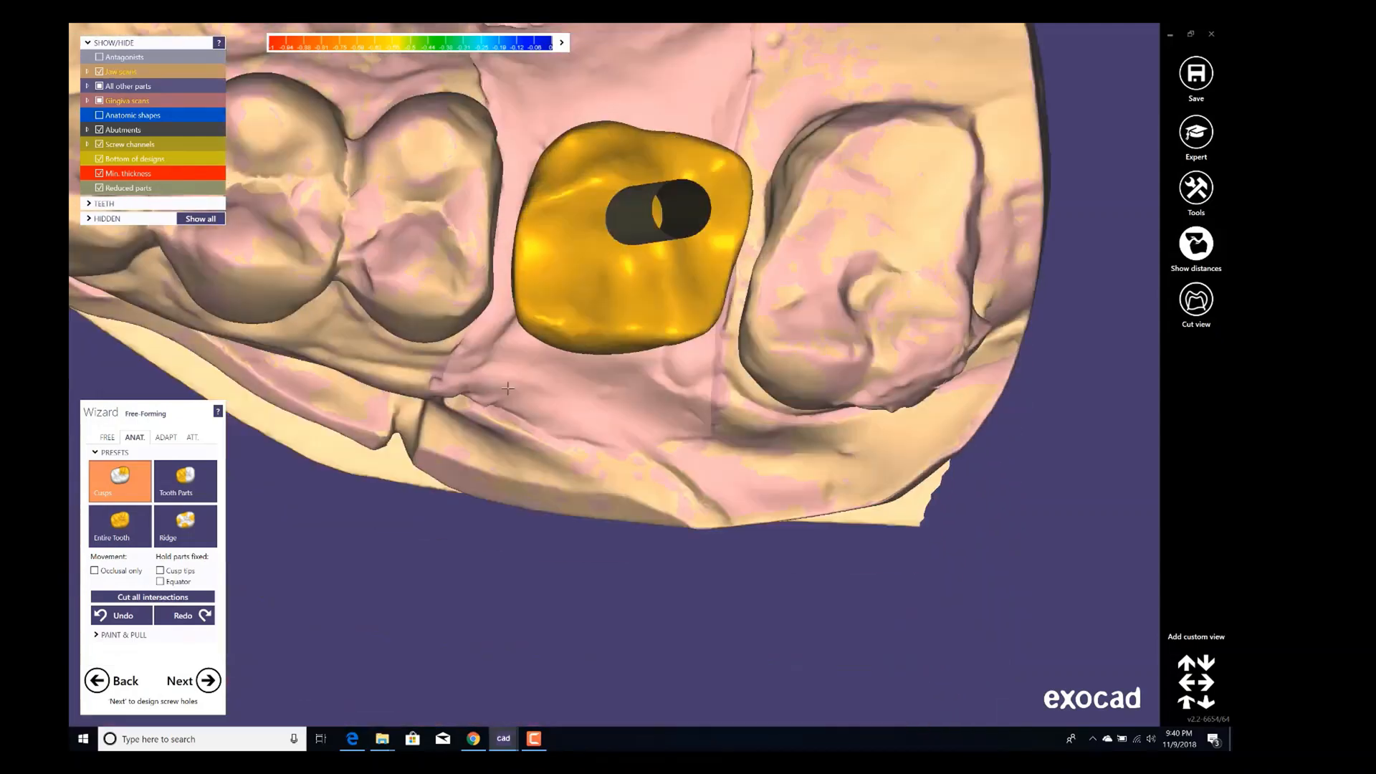
Sculpt the reduced coping's surfaces around the screw channel with the Add/Remove free-form brush.
{"action": "right_click_drag", "start_coordinate": [507, 388], "coordinate": [559, 402]}
{"action": "scroll", "coordinate": [452, 361], "scroll_direction": "up", "scroll_amount": 1}
{"action": "middle_click", "coordinate": [451, 380], "text": "ctrl"}
{"action": "middle_click", "coordinate": [452, 380], "text": "ctrl"}
{"action": "right_click_drag", "start_coordinate": [451, 380], "coordinate": [321, 404]}
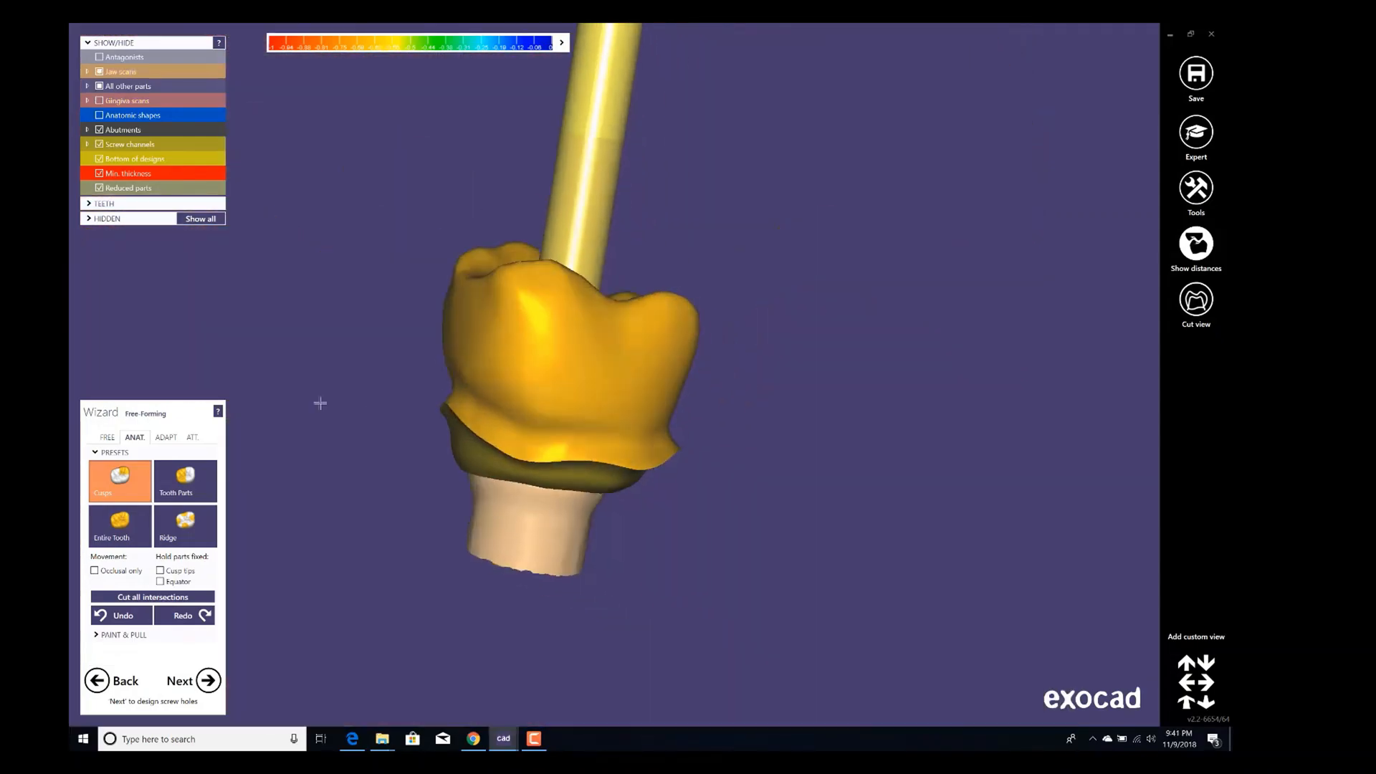
{"action": "left_click", "coordinate": [107, 437]}
{"action": "scroll", "coordinate": [545, 391], "scroll_direction": "up", "scroll_amount": 2}
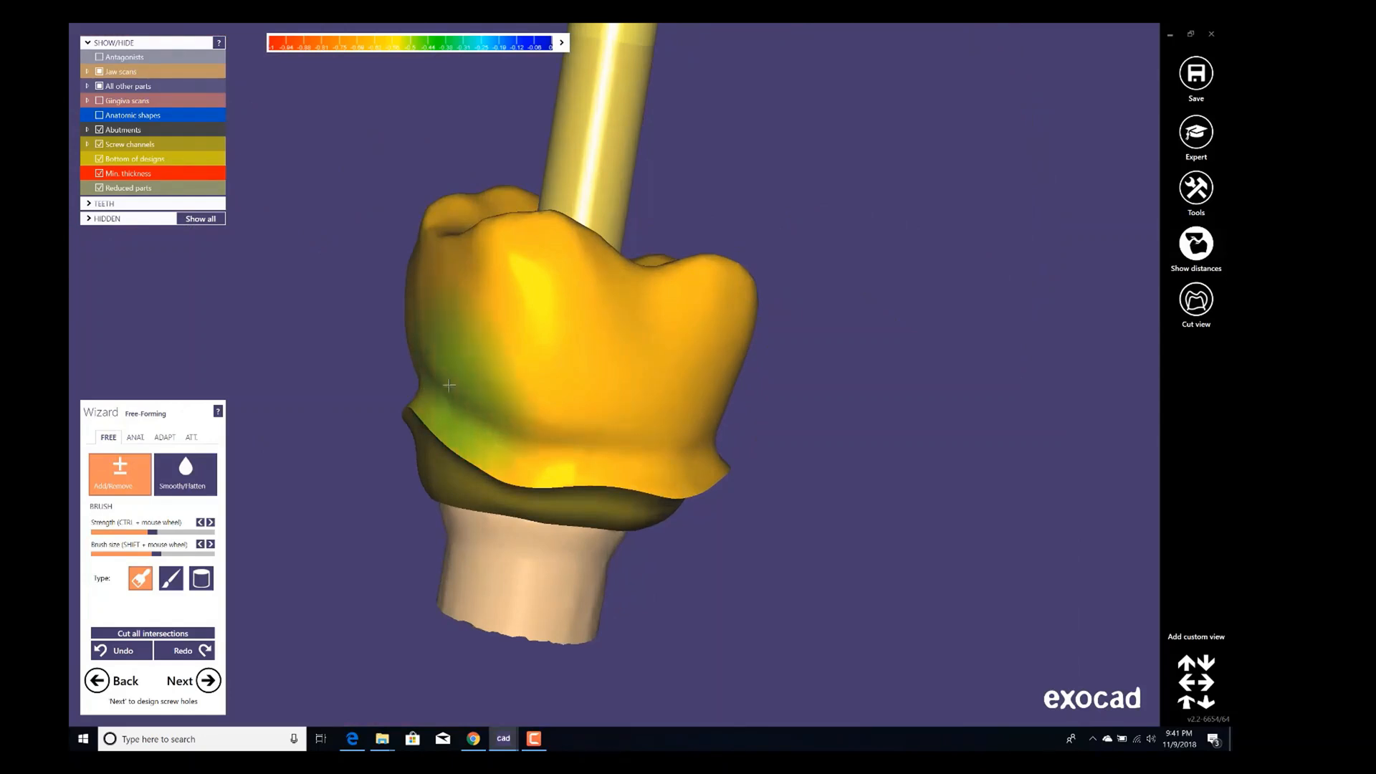
{"action": "scroll", "coordinate": [440, 395], "scroll_direction": "down", "scroll_amount": 3, "text": "shift"}
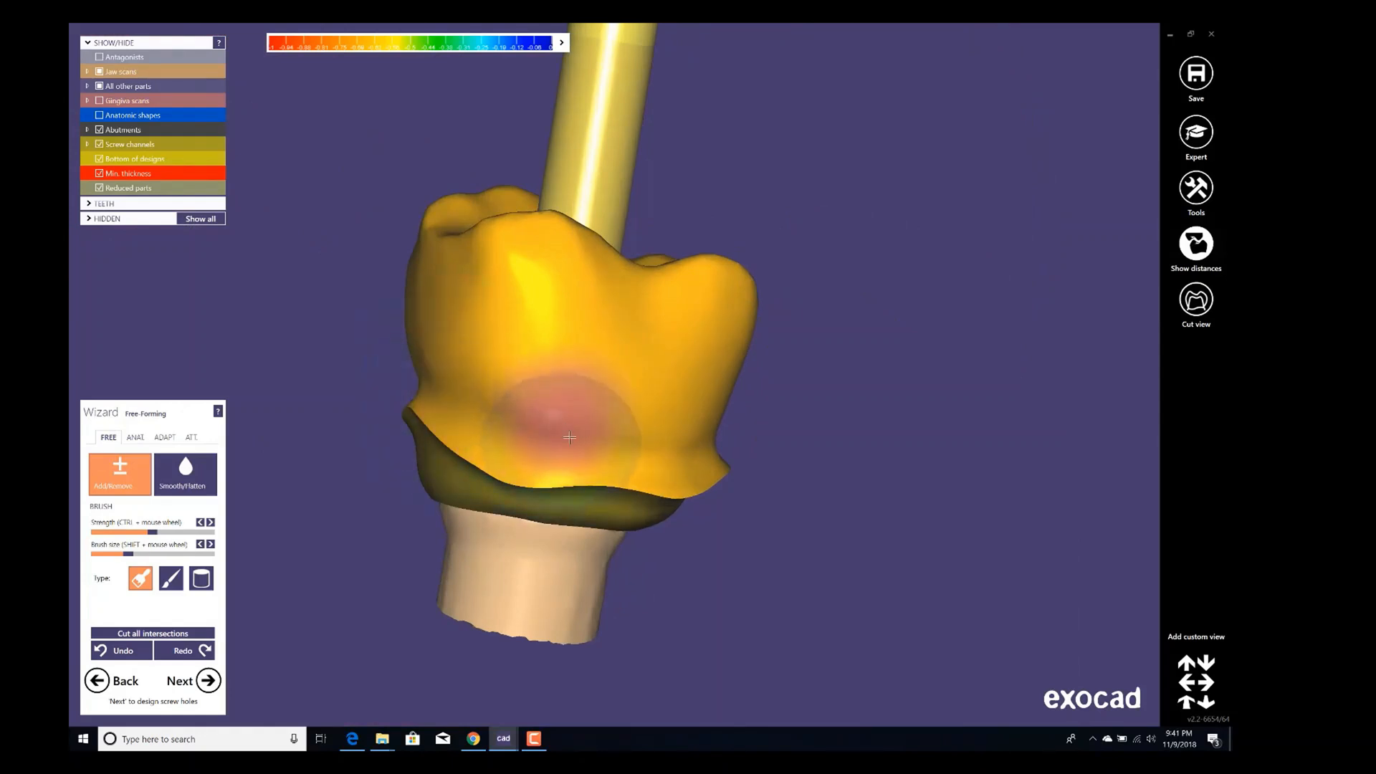
{"action": "right_click_drag", "start_coordinate": [683, 446], "coordinate": [660, 445]}
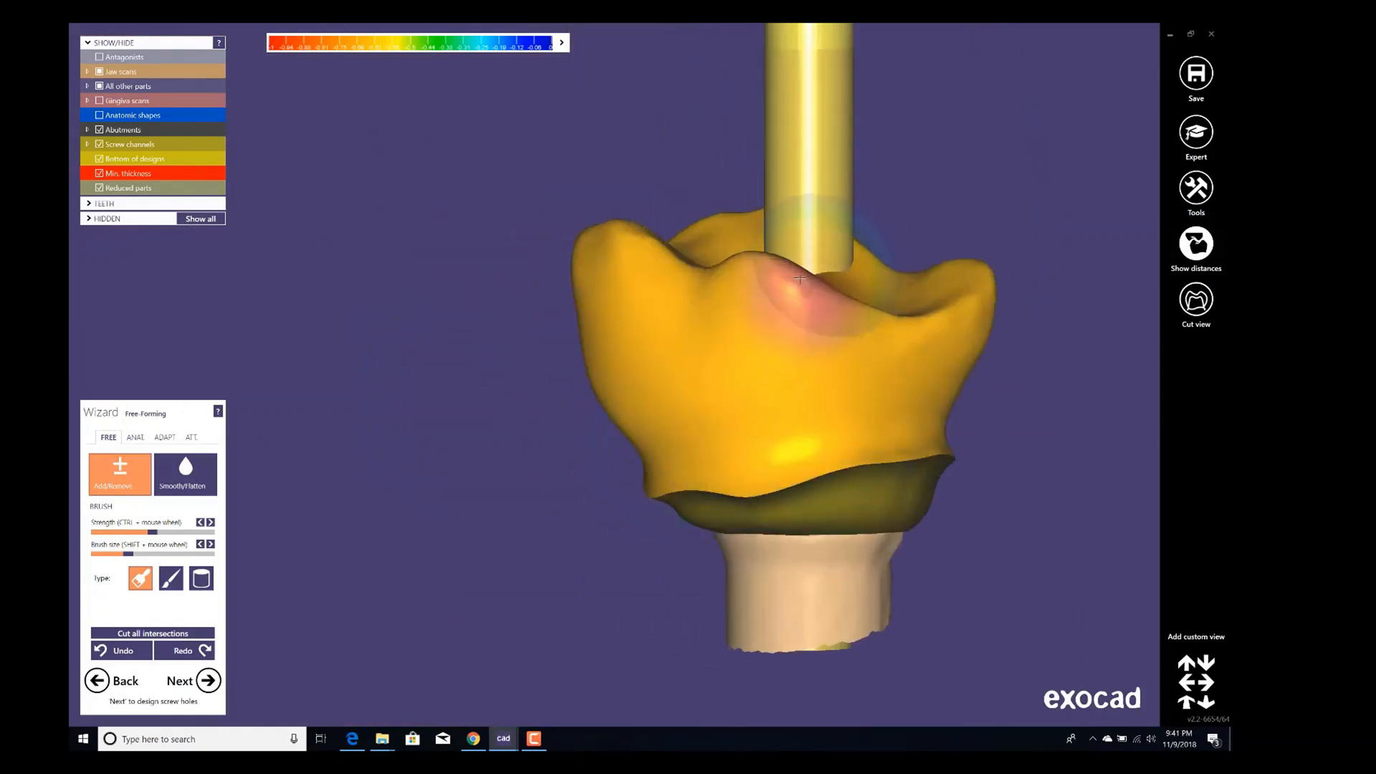
{"action": "right_click_drag", "start_coordinate": [731, 226], "coordinate": [771, 276]}
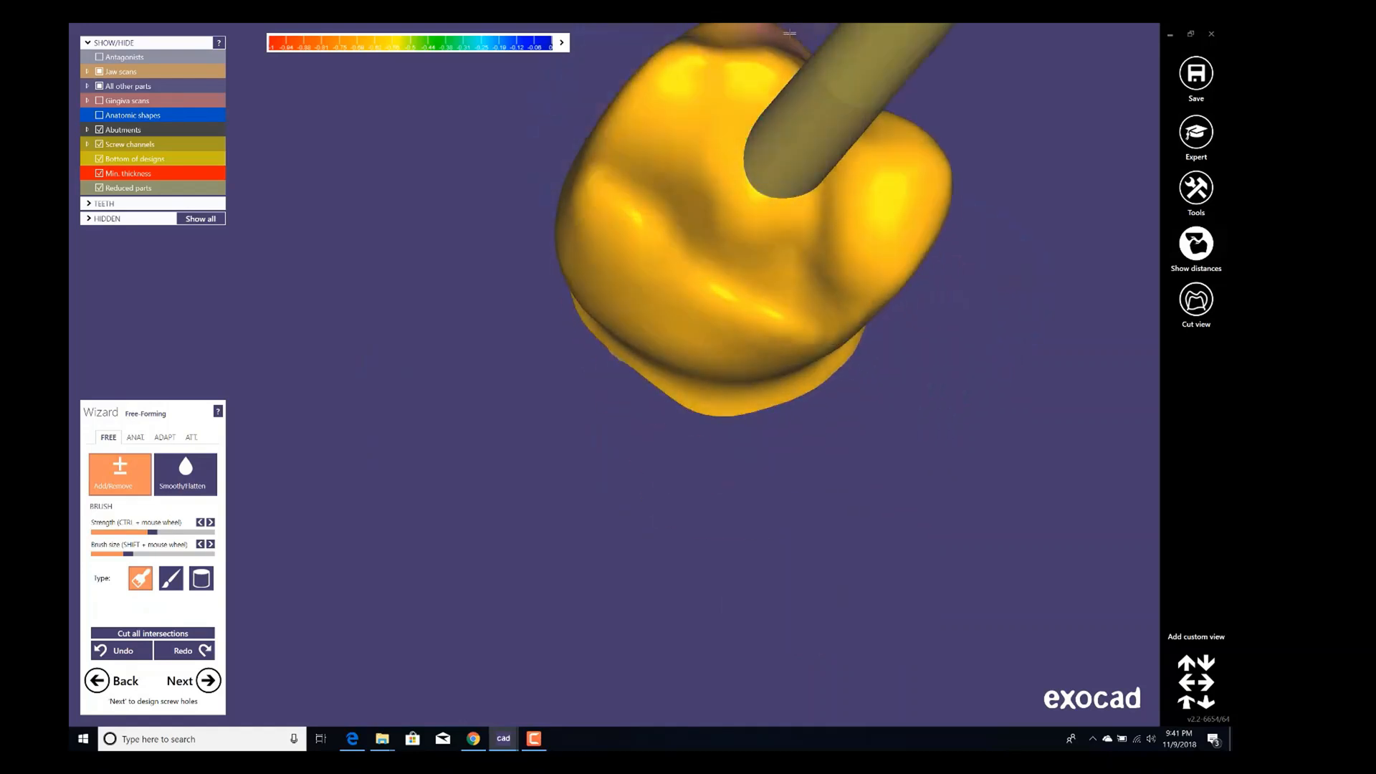
{"action": "right_click_drag", "start_coordinate": [757, 69], "coordinate": [737, 147]}
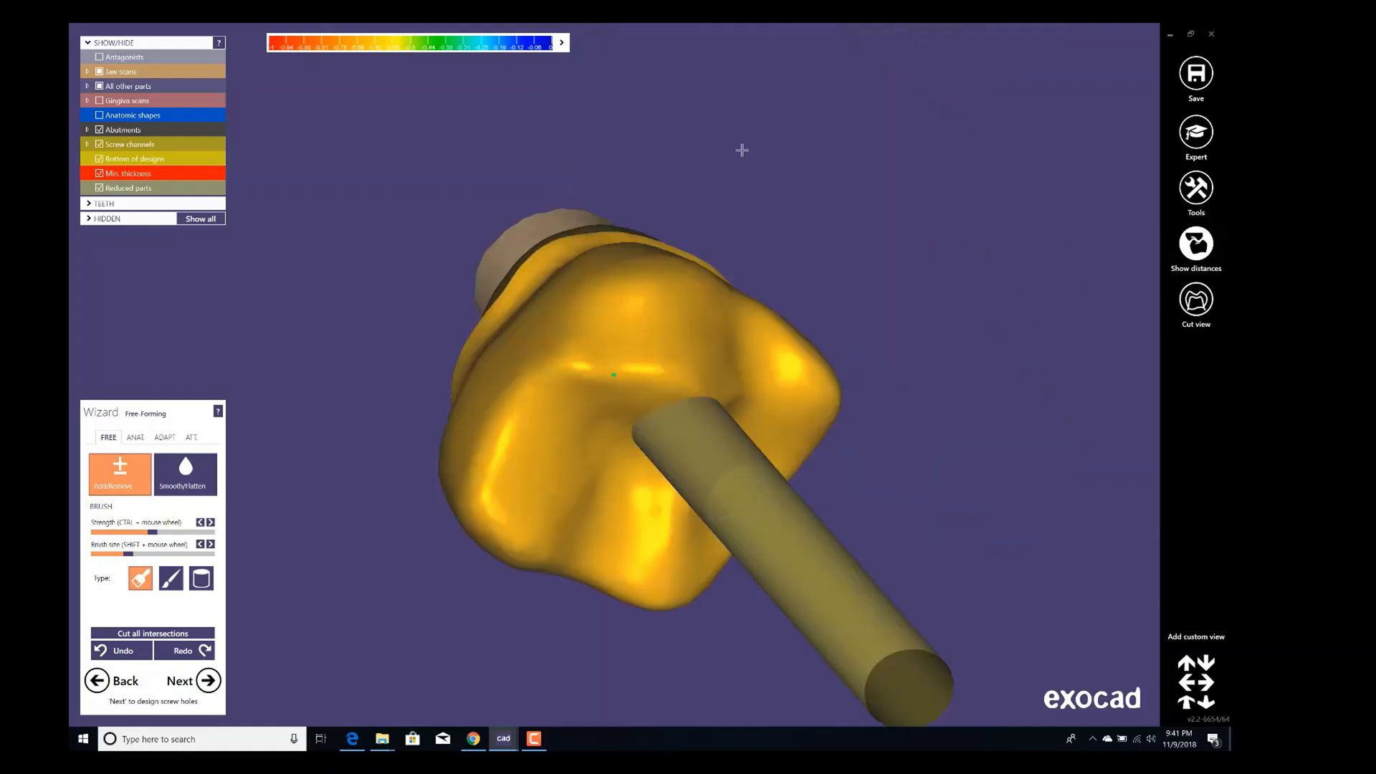
{"action": "right_click_drag", "start_coordinate": [630, 270], "coordinate": [562, 252]}
{"action": "scroll", "coordinate": [562, 251], "scroll_direction": "down", "scroll_amount": 3, "text": "shift"}
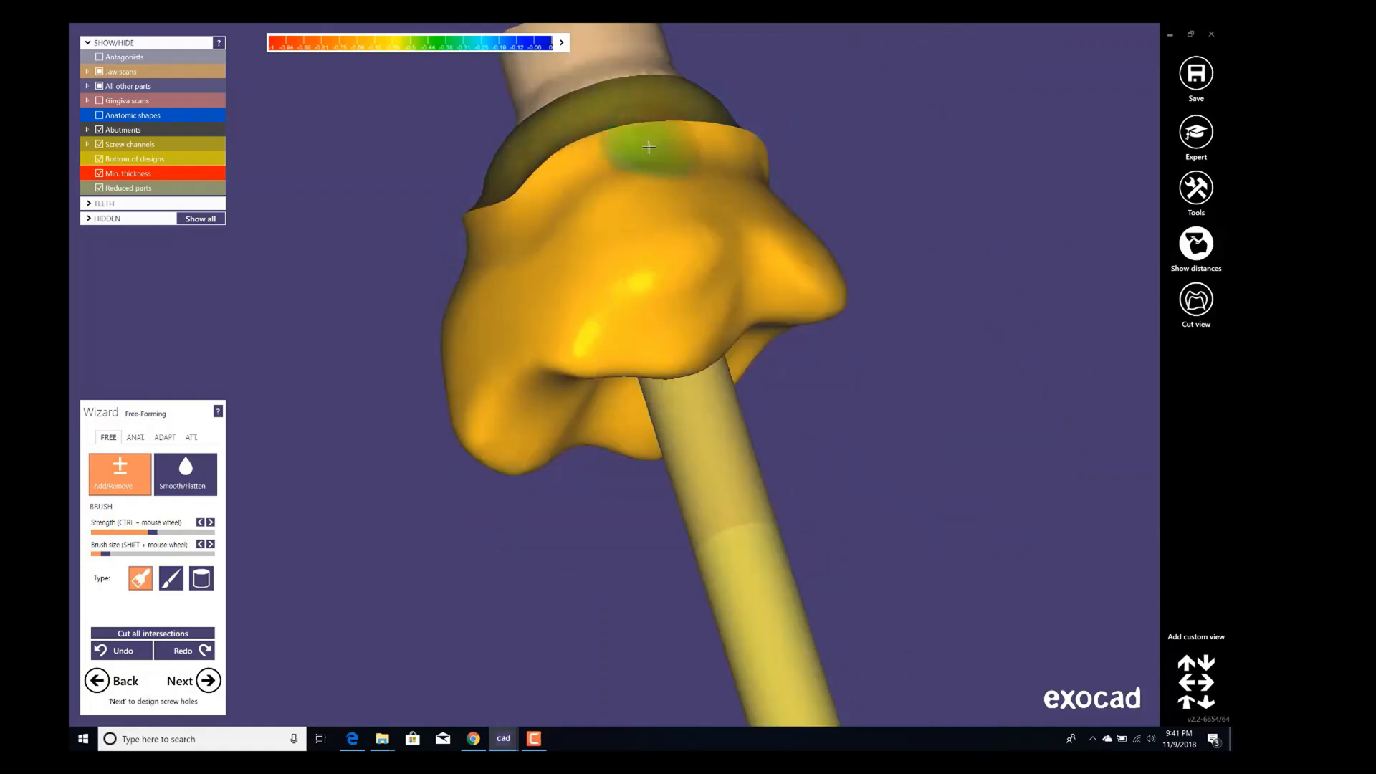
{"action": "right_click_drag", "start_coordinate": [730, 143], "coordinate": [707, 148]}
{"action": "scroll", "coordinate": [706, 147], "scroll_direction": "up", "scroll_amount": 3, "text": "shift"}
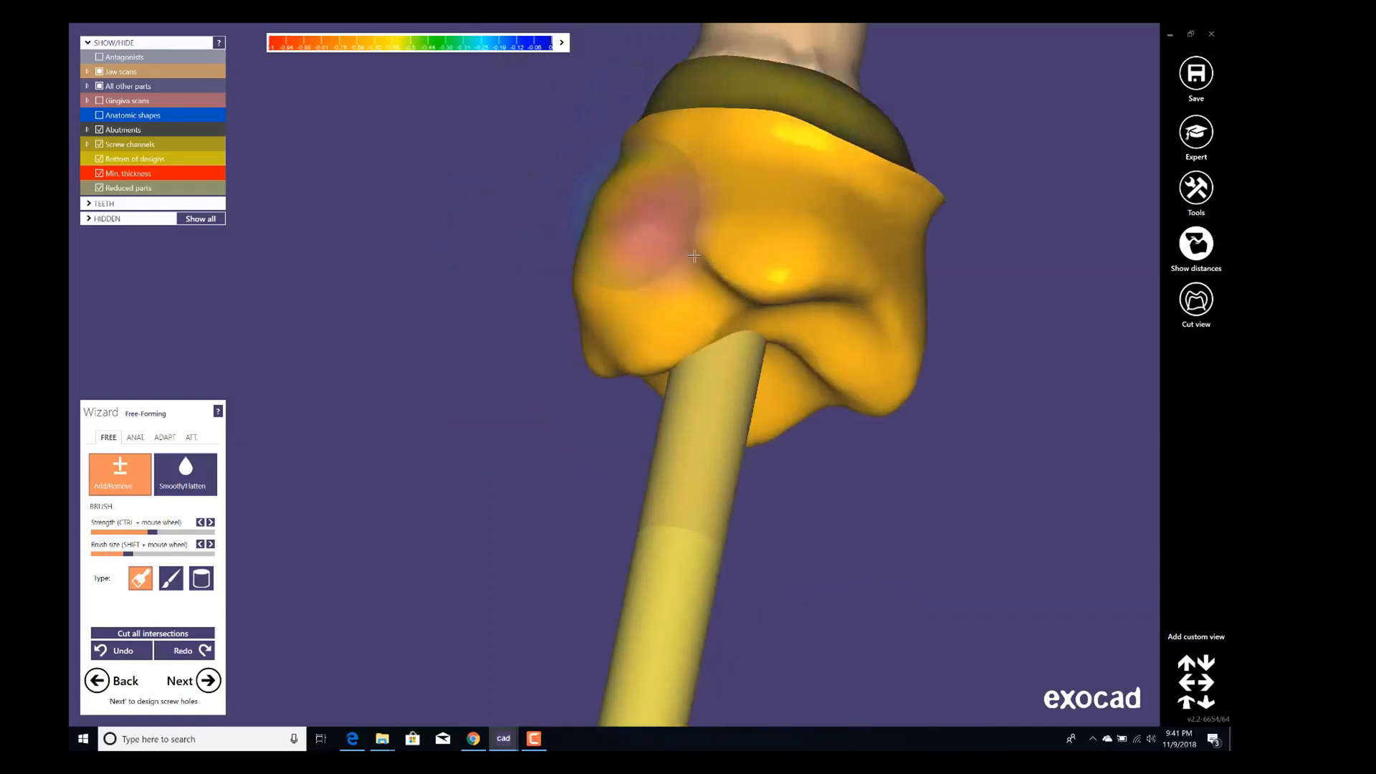
{"action": "right_click_drag", "start_coordinate": [767, 291], "coordinate": [820, 410]}
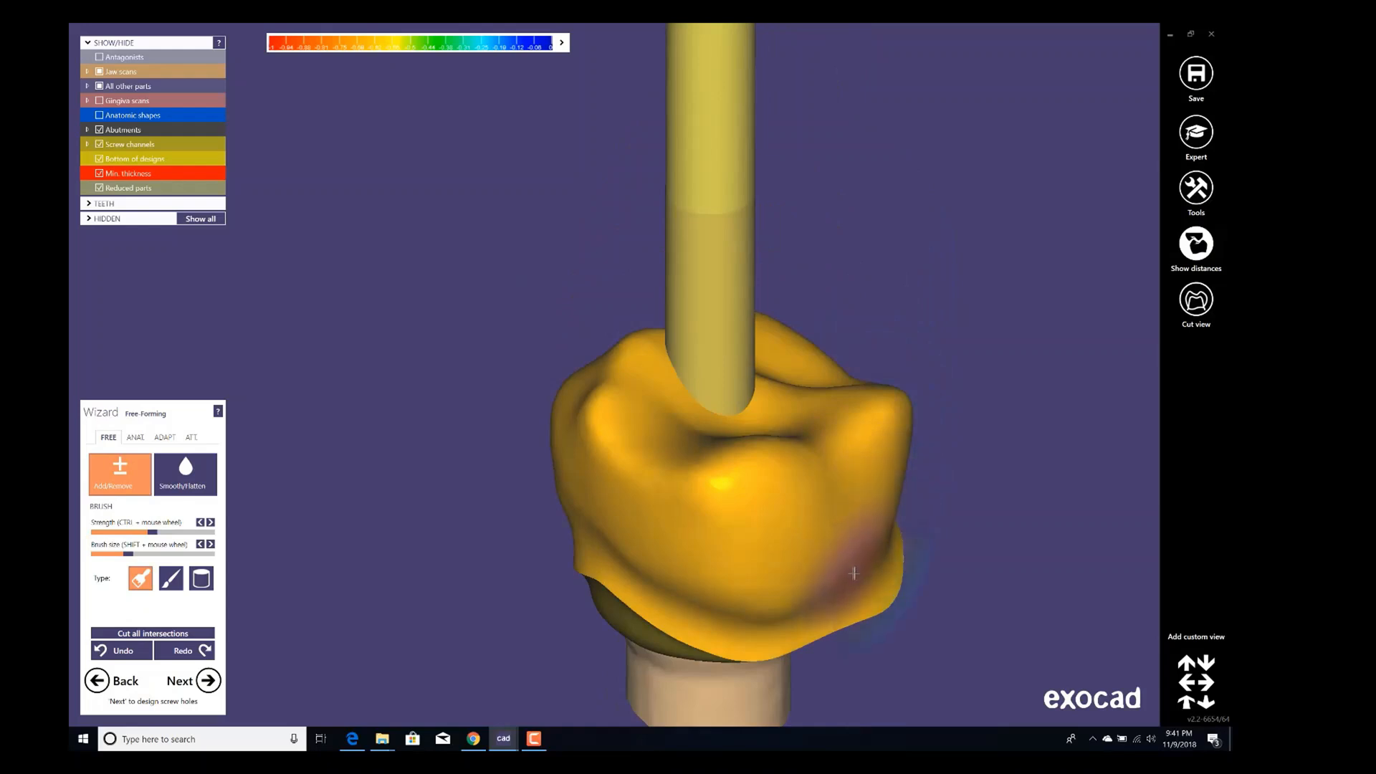
{"action": "mouse_move", "coordinate": [778, 622]}
{"action": "right_mouse_down"}
{"action": "mouse_move", "coordinate": [777, 586]}
{"action": "mouse_move", "coordinate": [802, 587]}
{"action": "right_mouse_up"}
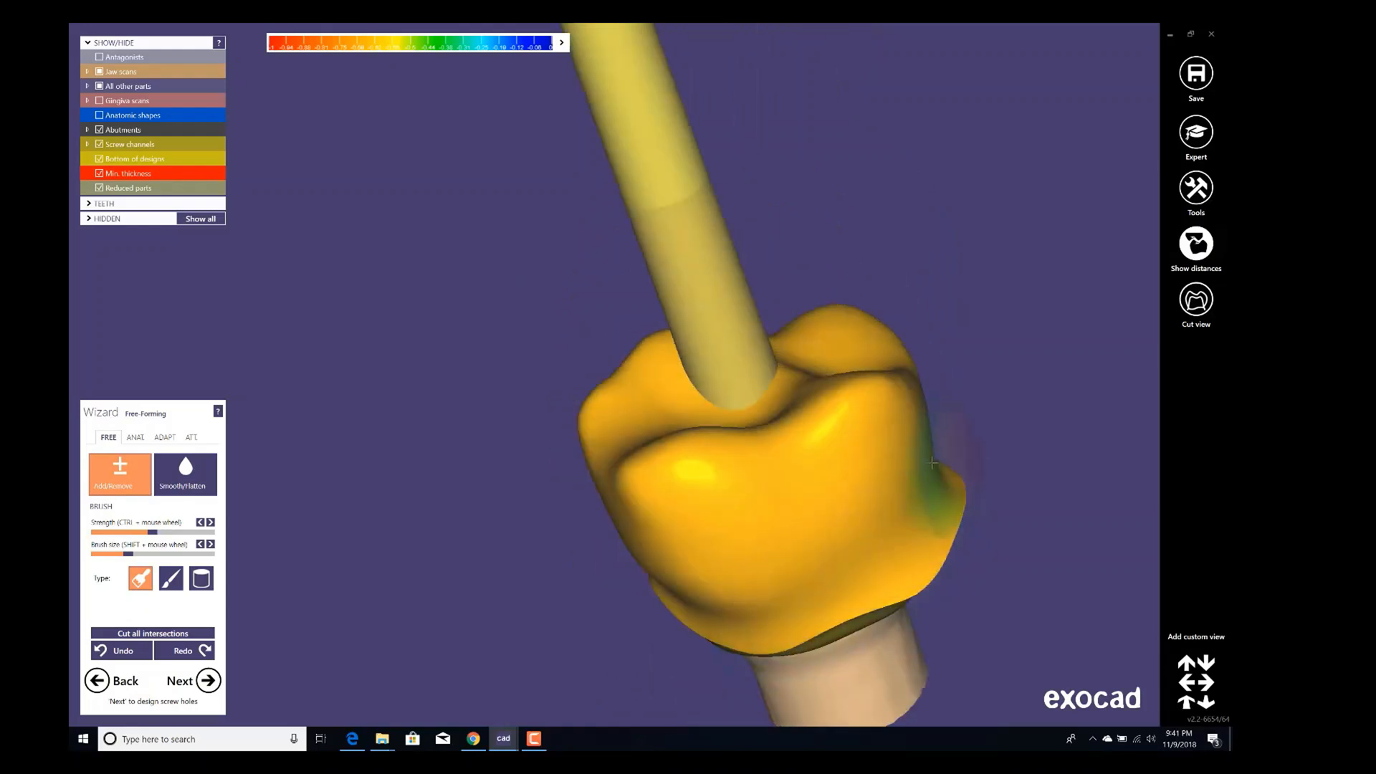
{"action": "right_click_drag", "start_coordinate": [946, 489], "coordinate": [929, 466]}
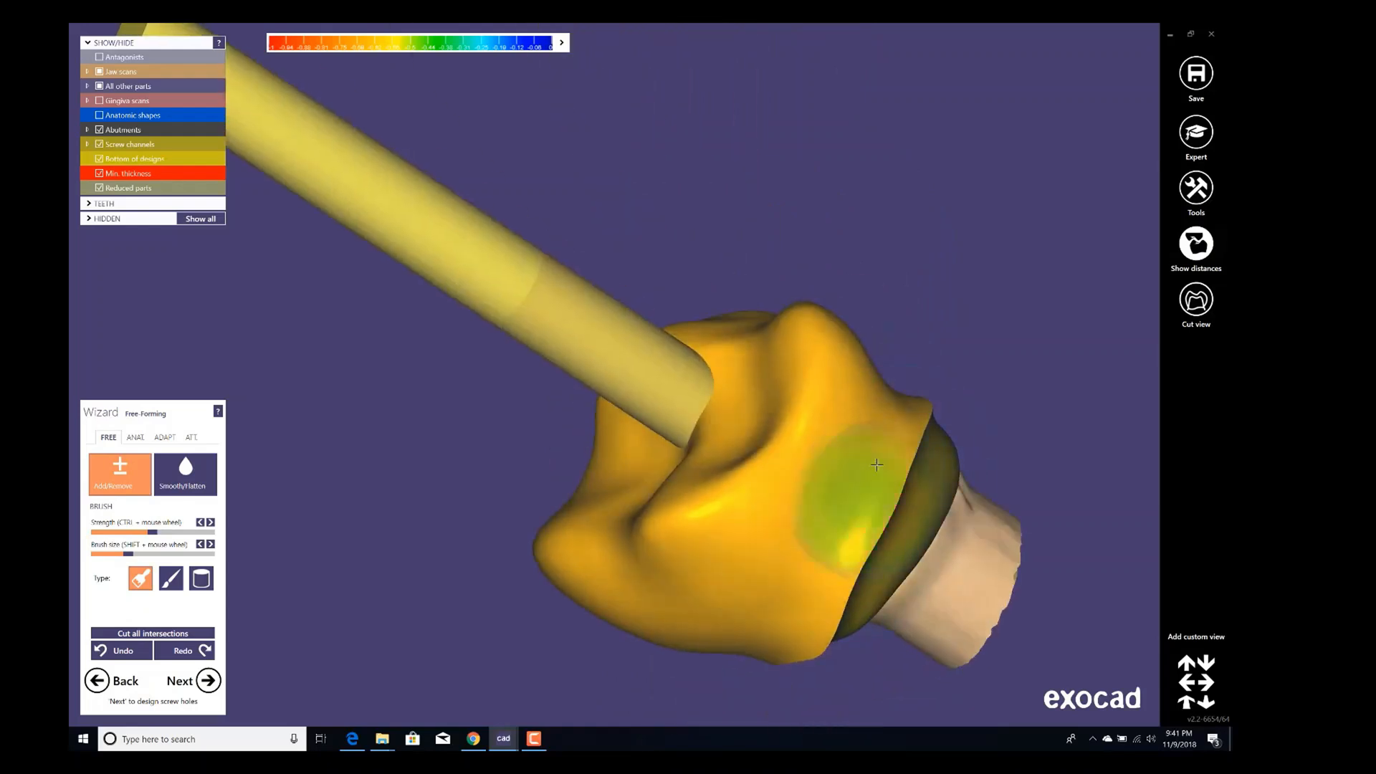
{"action": "scroll", "coordinate": [427, 424], "scroll_direction": "down", "scroll_amount": 3}
Show the gingiva, jaw scans and anatomic shapes to check the coping, then proceed to screw hole design.
{"action": "left_click", "coordinate": [123, 101]}
{"action": "left_click", "coordinate": [120, 72]}
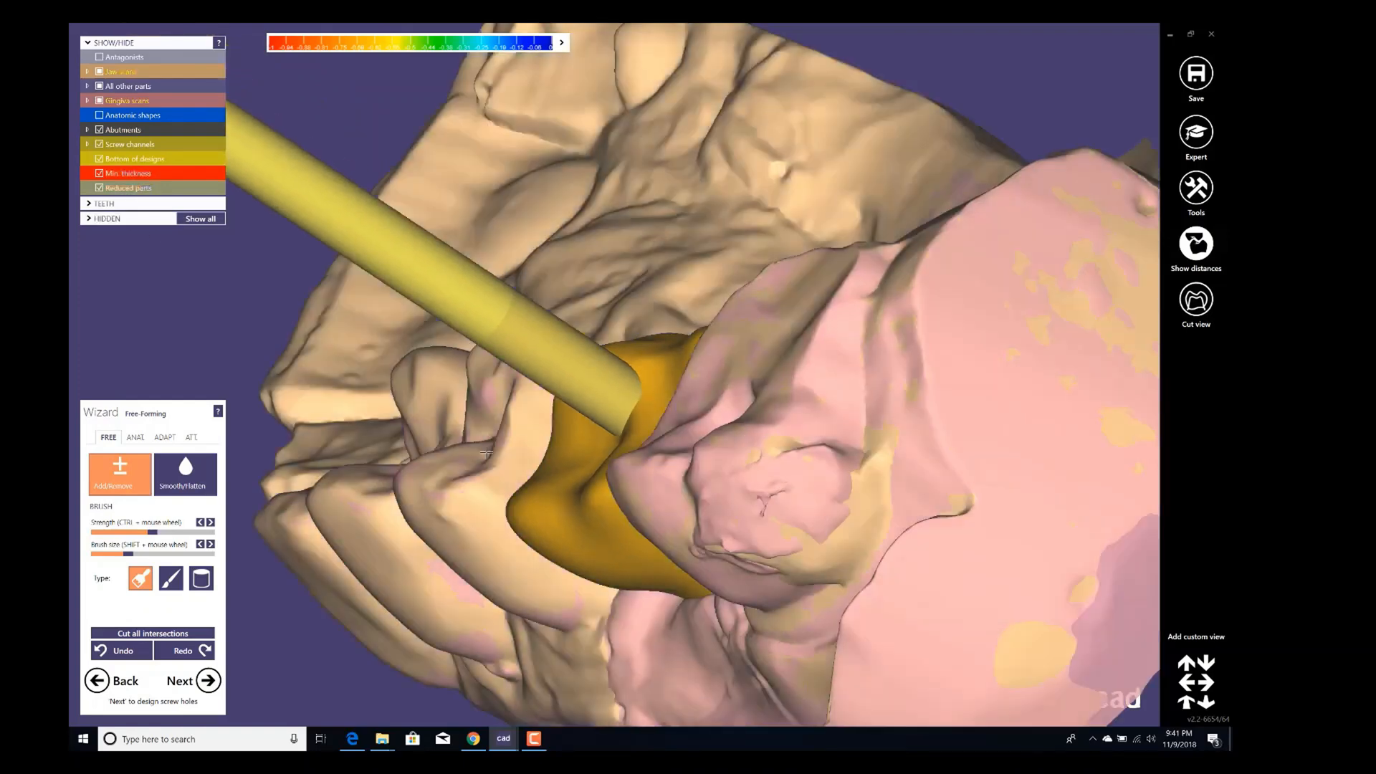
{"action": "right_click_drag", "start_coordinate": [488, 456], "coordinate": [454, 261]}
{"action": "left_click", "coordinate": [124, 57]}
{"action": "left_click", "coordinate": [132, 115]}
{"action": "right_click_drag", "start_coordinate": [949, 402], "coordinate": [573, 323]}
{"action": "left_click", "coordinate": [205, 682]}
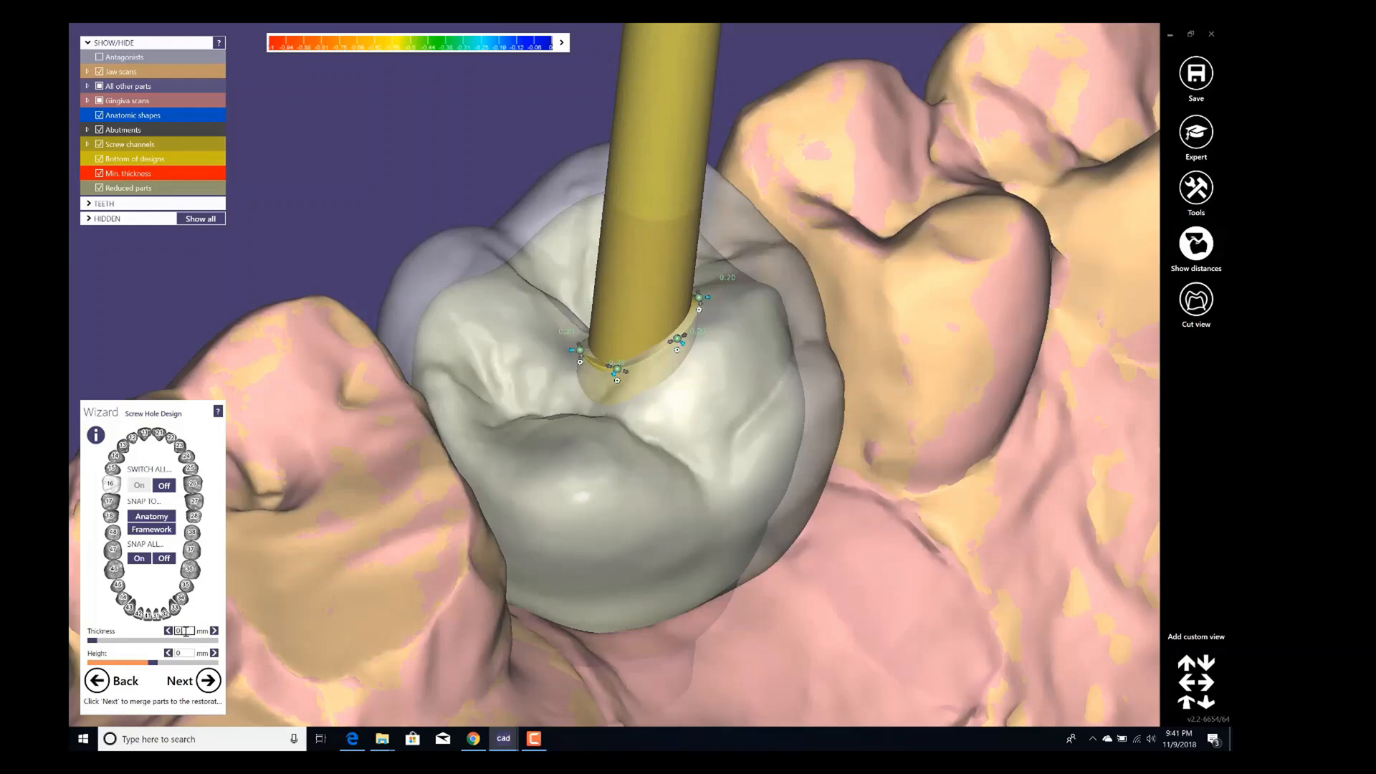
Set the screw hole thickness to 0.4 mm and finish the wizard.
{"action": "key", "text": "Return"}
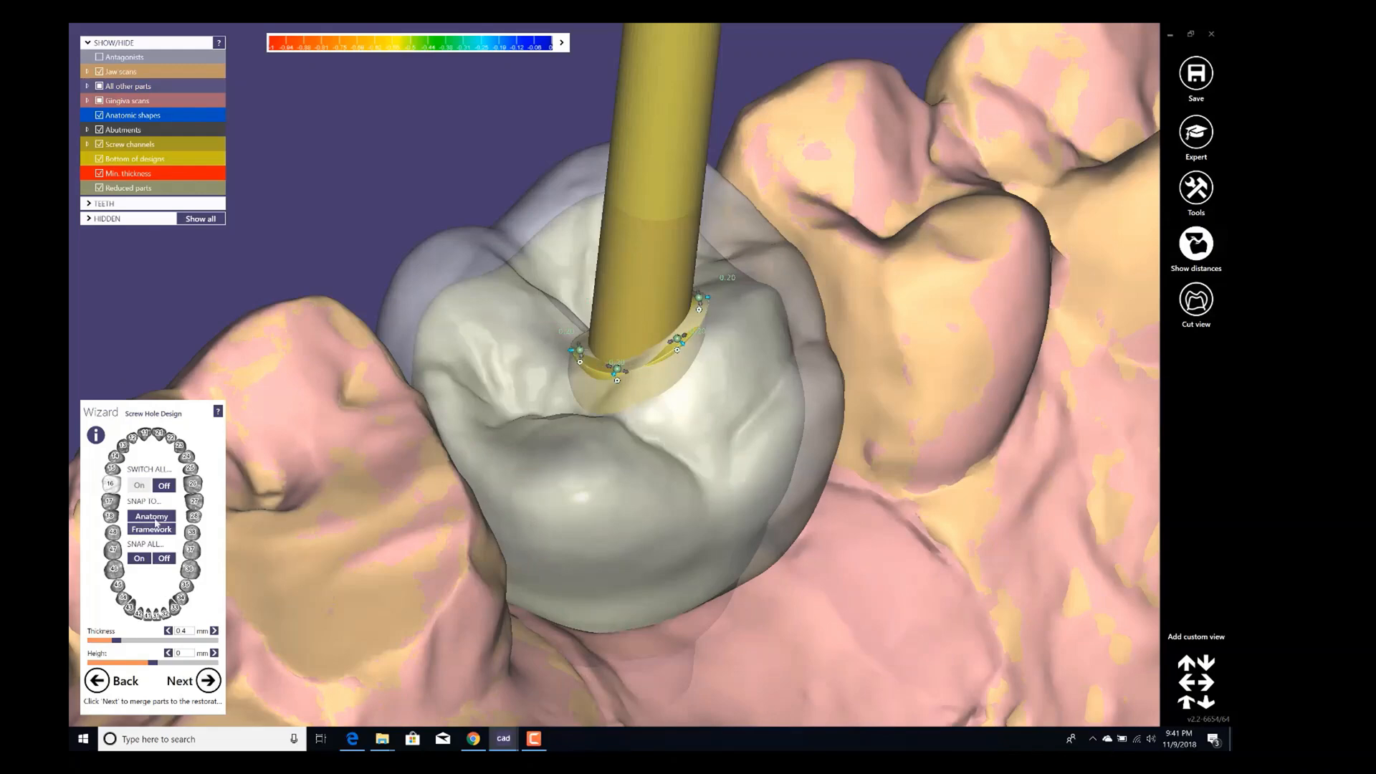
{"action": "left_click", "coordinate": [207, 681]}
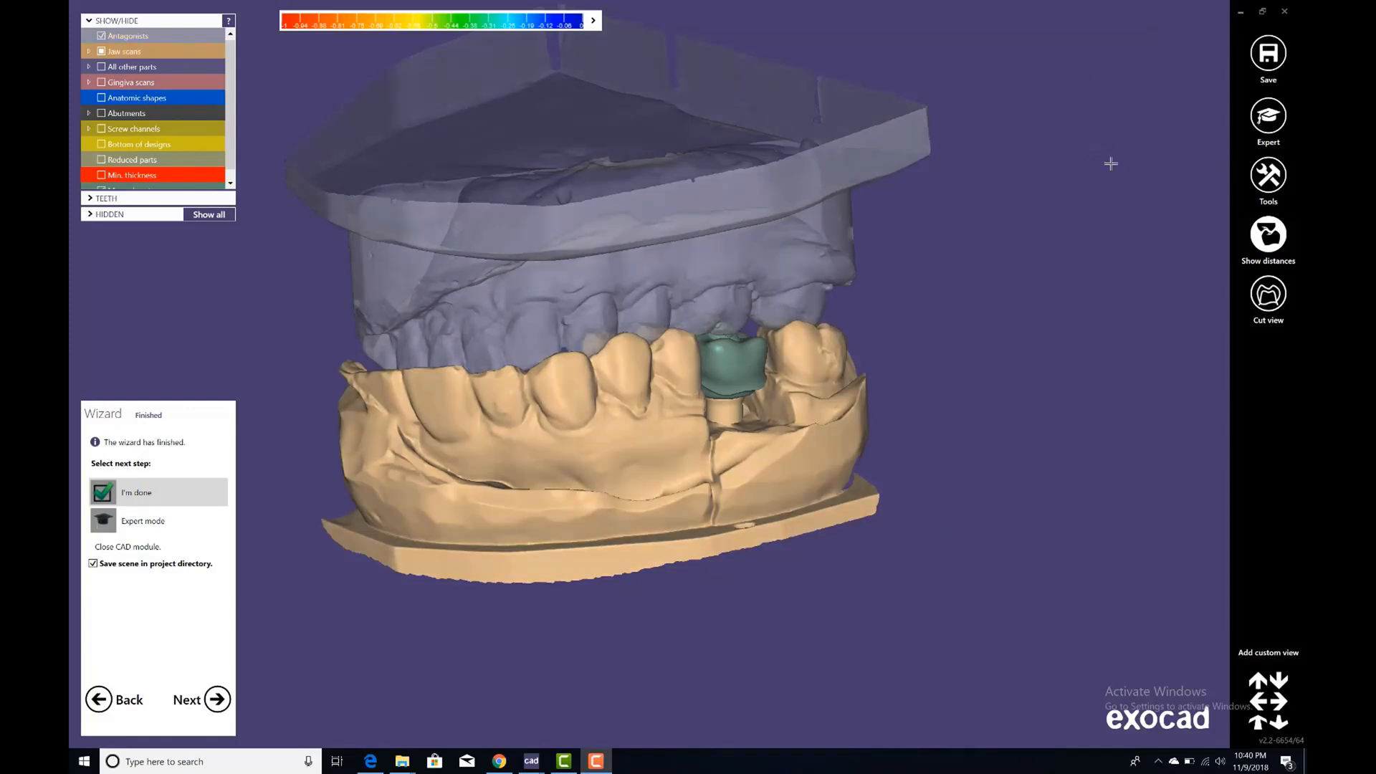
Switch to expert mode and delete the merged restoration parts of tooth 16.
{"action": "left_click", "coordinate": [1274, 121]}
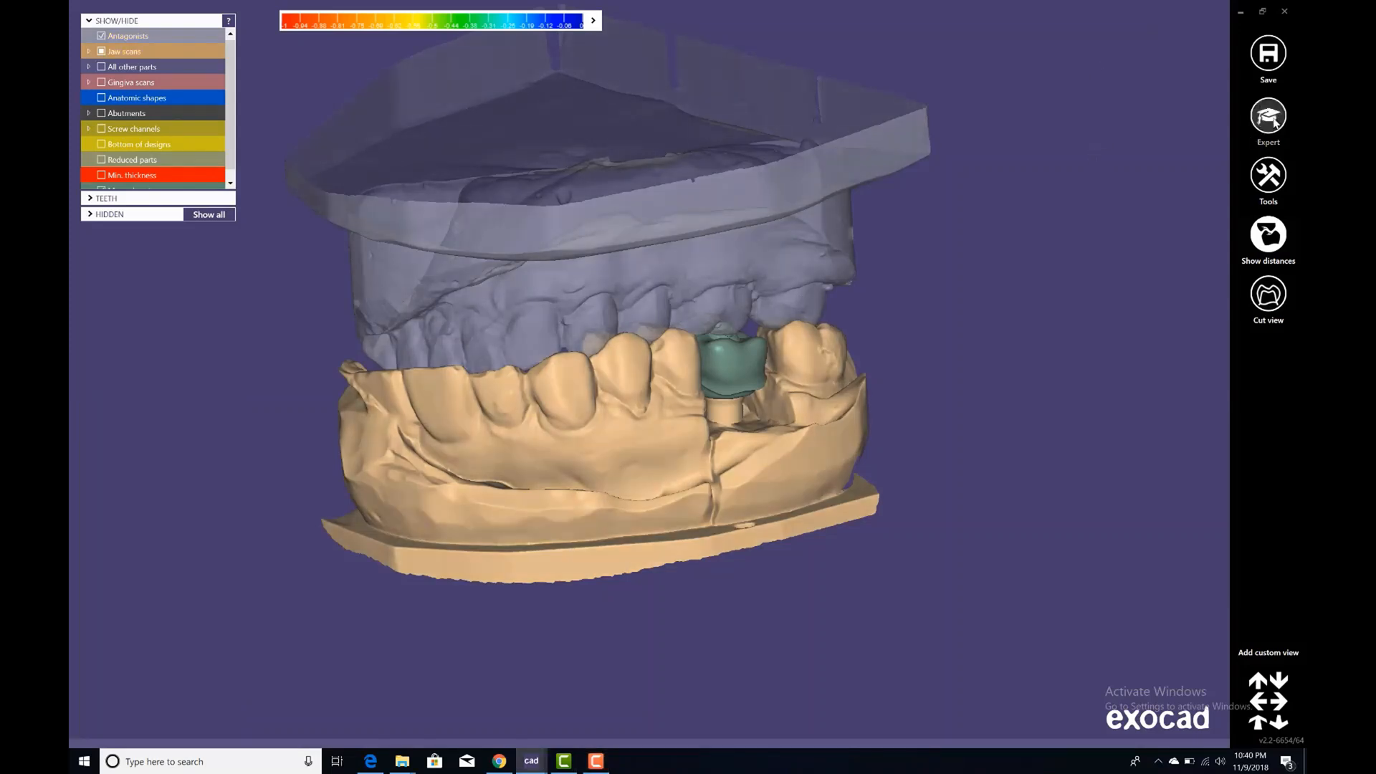
{"action": "right_click", "coordinate": [1036, 198]}
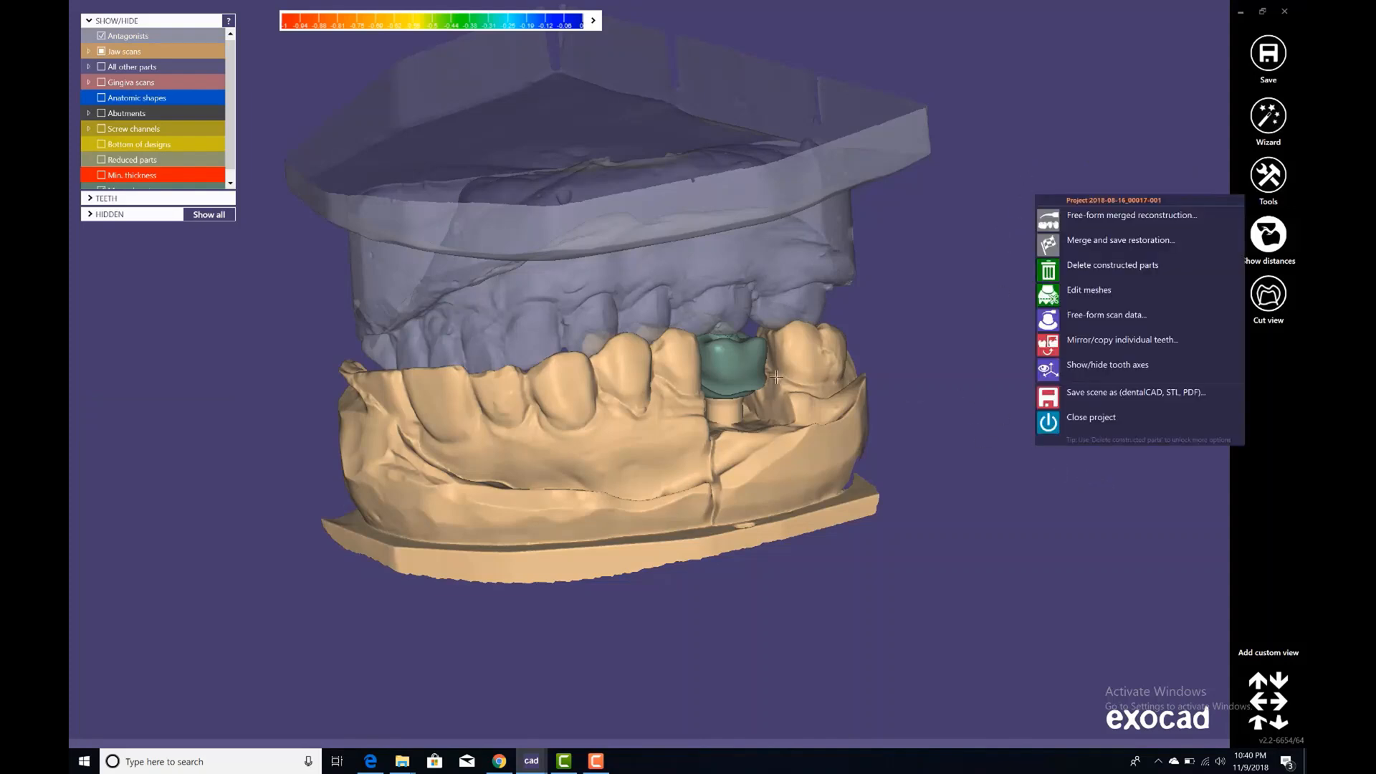
{"action": "left_click", "coordinate": [1095, 276]}
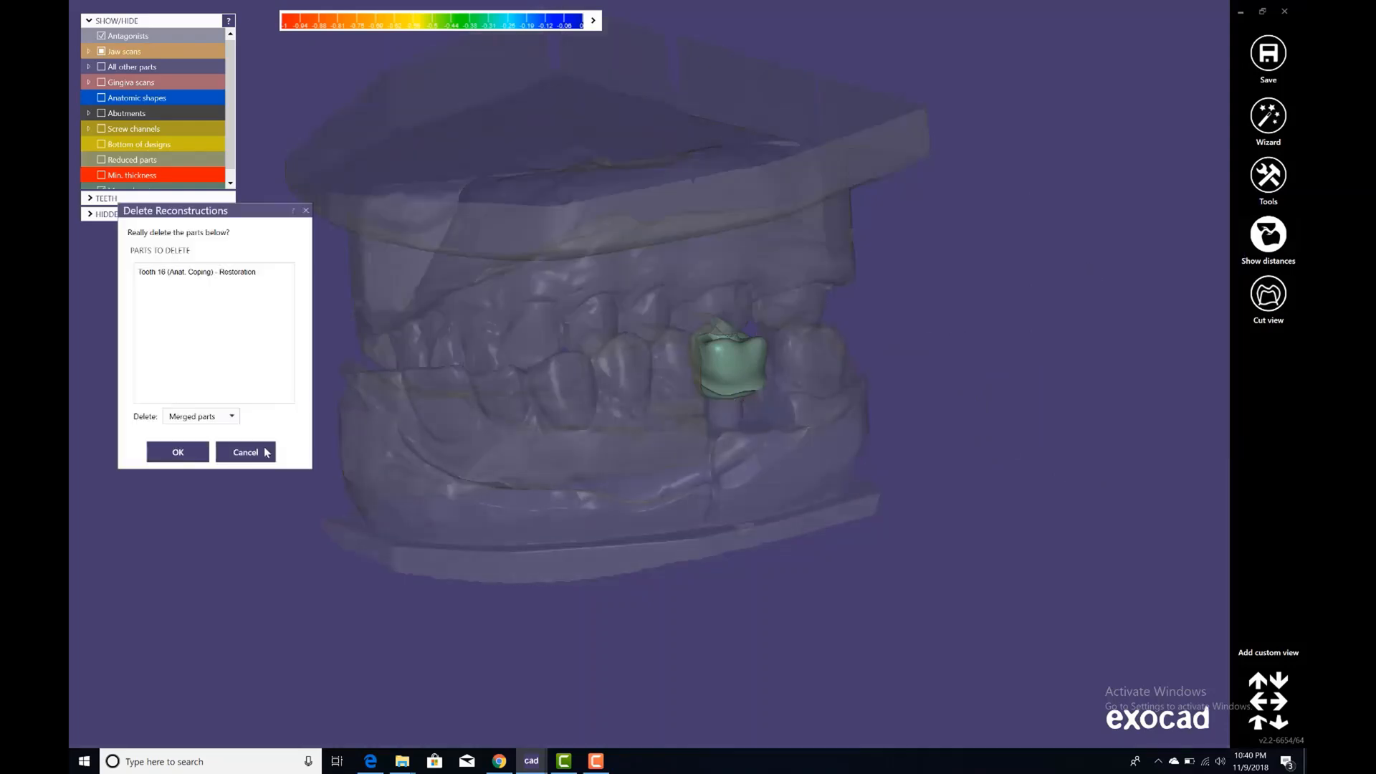
{"action": "left_click", "coordinate": [177, 451]}
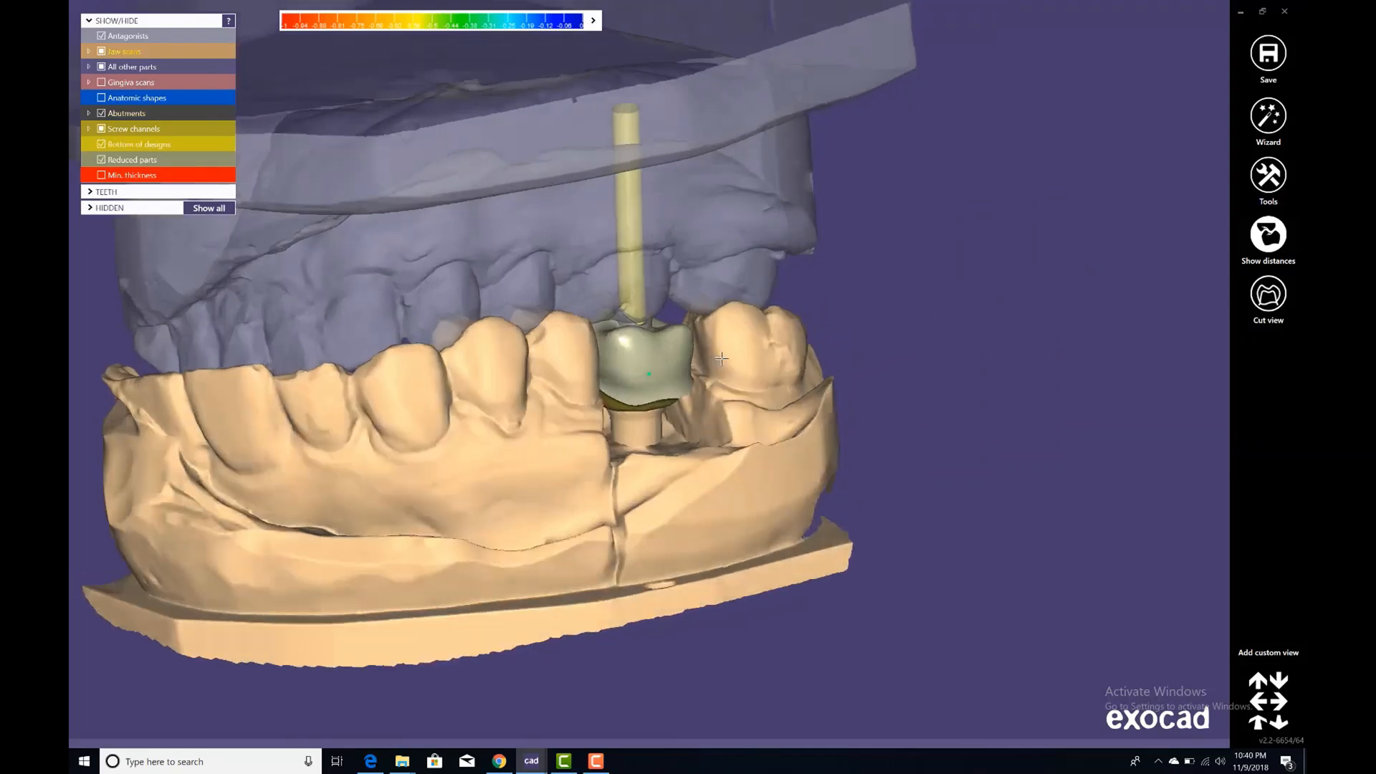
Redefine the tooth 16 screw channel by tilting its axis direction and confirm.
{"action": "scroll", "coordinate": [666, 347], "scroll_direction": "down", "scroll_amount": 3}
{"action": "right_click_drag", "start_coordinate": [721, 358], "coordinate": [622, 362]}
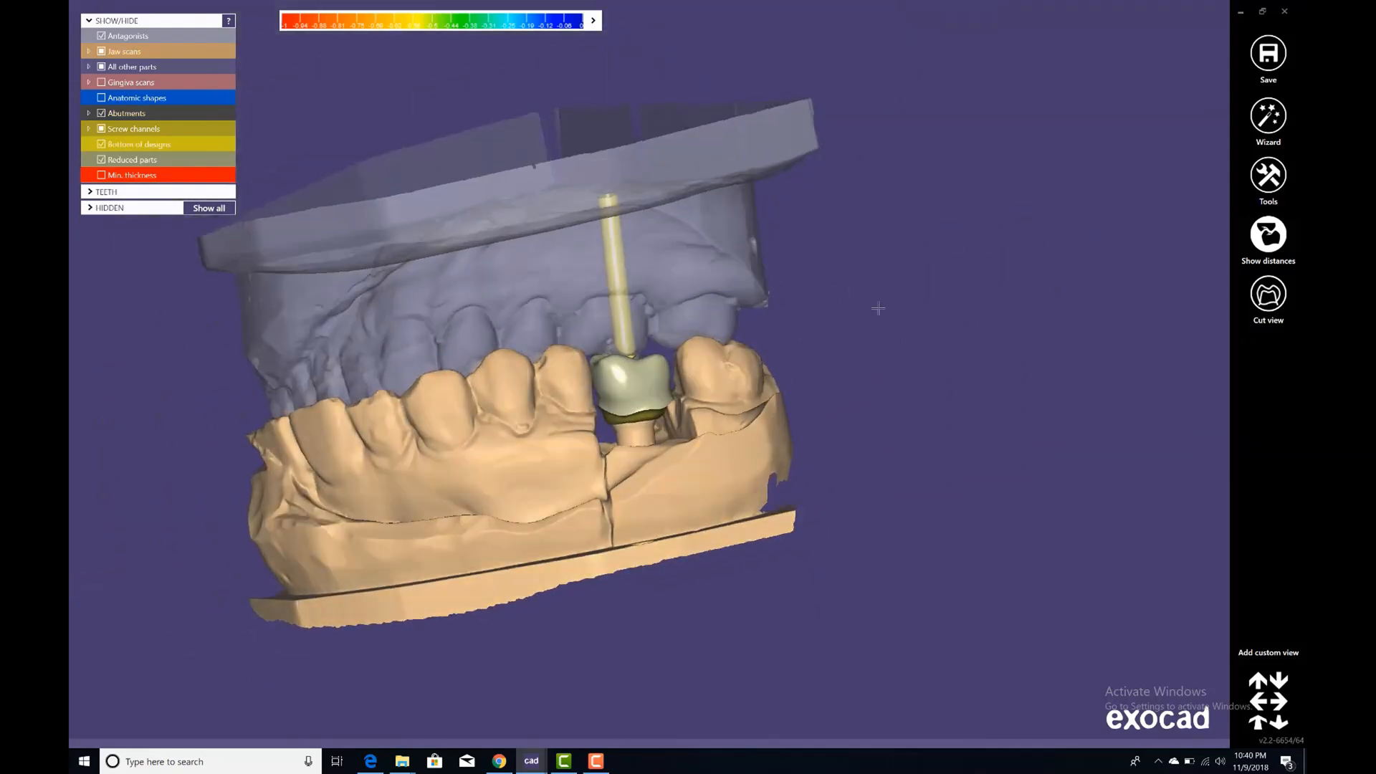
{"action": "right_click", "coordinate": [966, 204]}
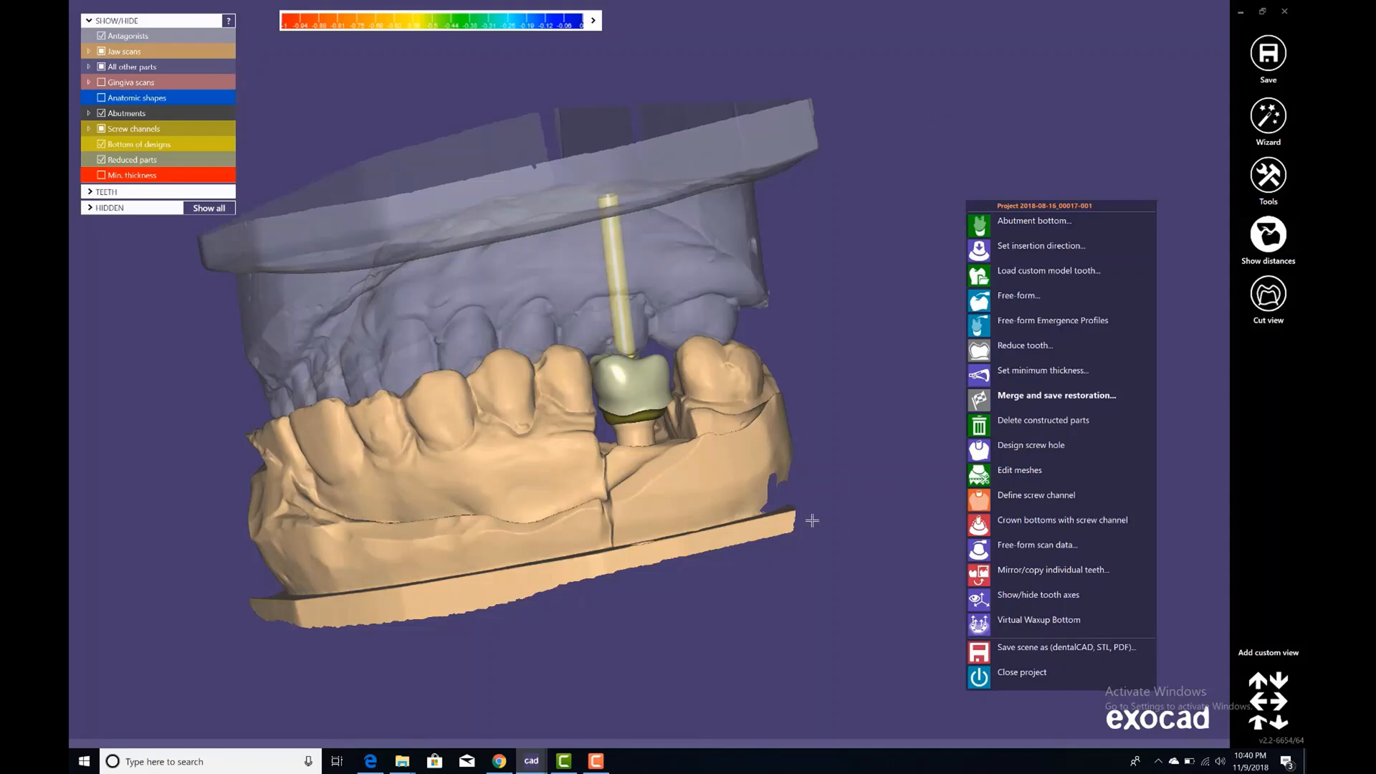
{"action": "left_click", "coordinate": [1030, 500]}
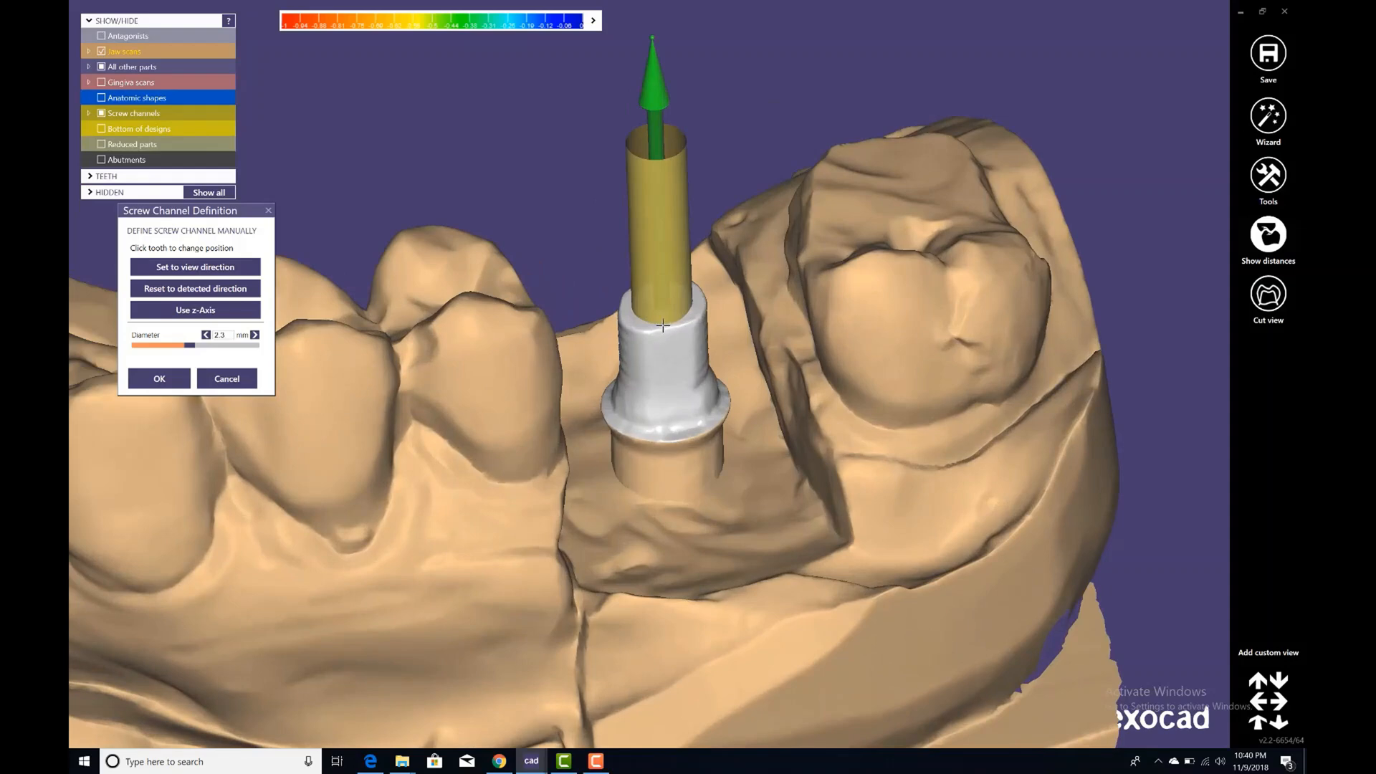
{"action": "scroll", "coordinate": [663, 326], "scroll_direction": "up", "scroll_amount": 2}
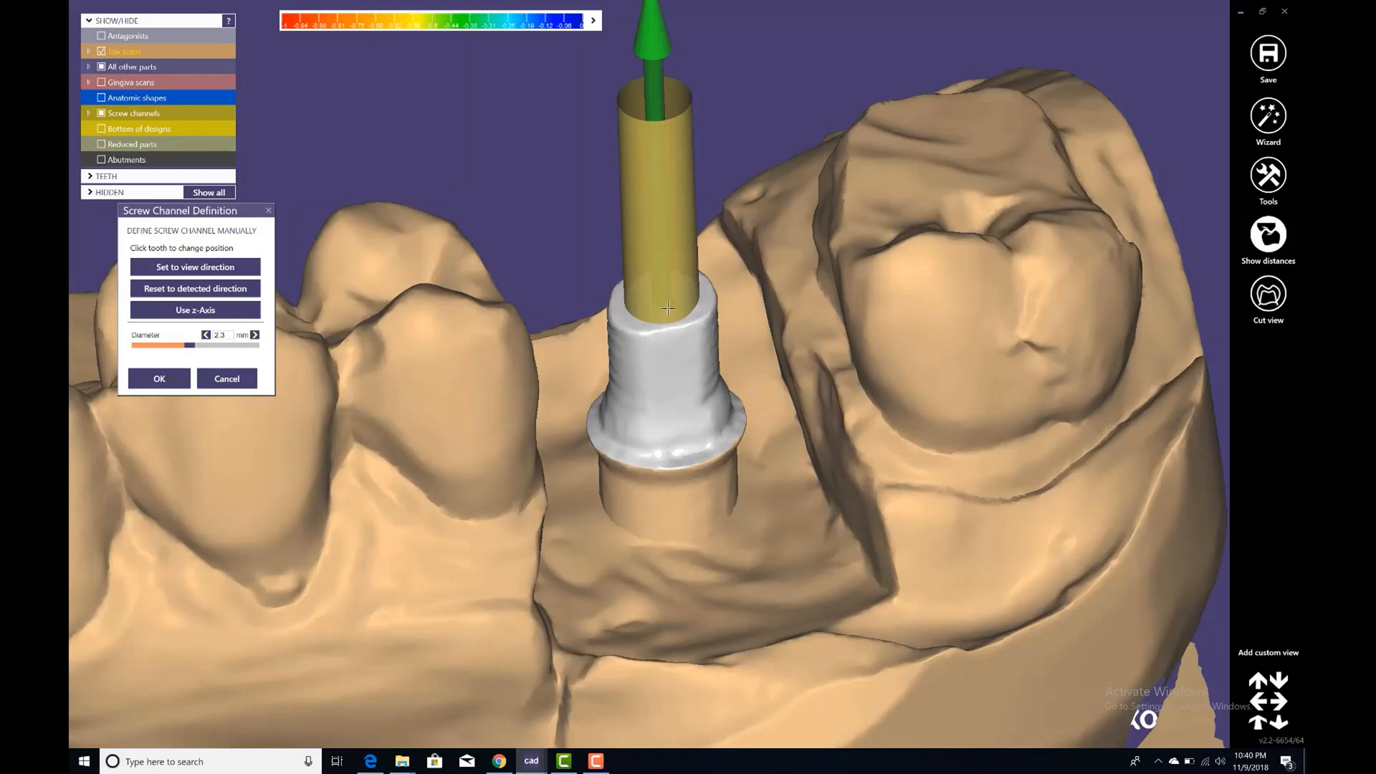
{"action": "scroll", "coordinate": [668, 308], "scroll_direction": "up", "scroll_amount": 2}
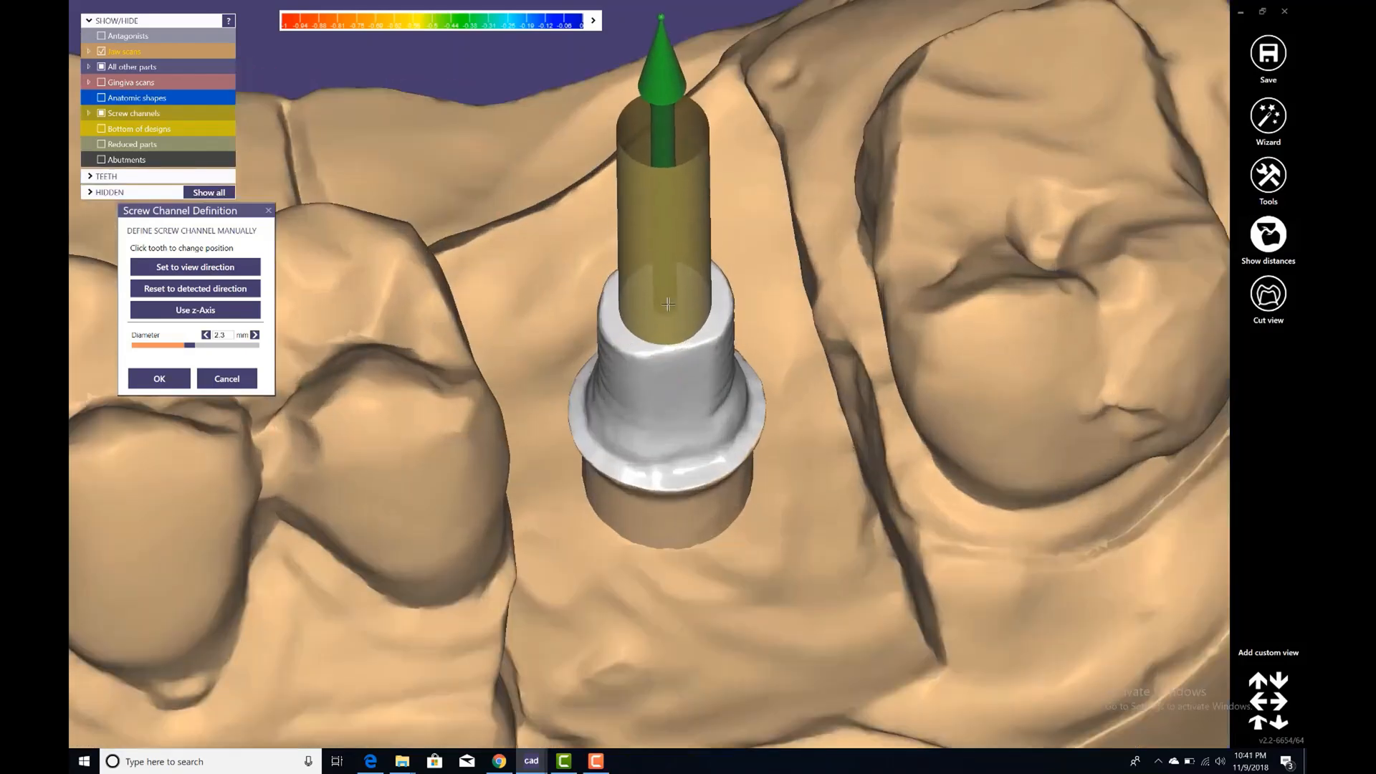
{"action": "left_click_drag", "start_coordinate": [668, 304], "coordinate": [663, 307]}
{"action": "right_click_drag", "start_coordinate": [664, 307], "coordinate": [663, 302]}
{"action": "left_click_drag", "start_coordinate": [663, 302], "coordinate": [643, 227]}
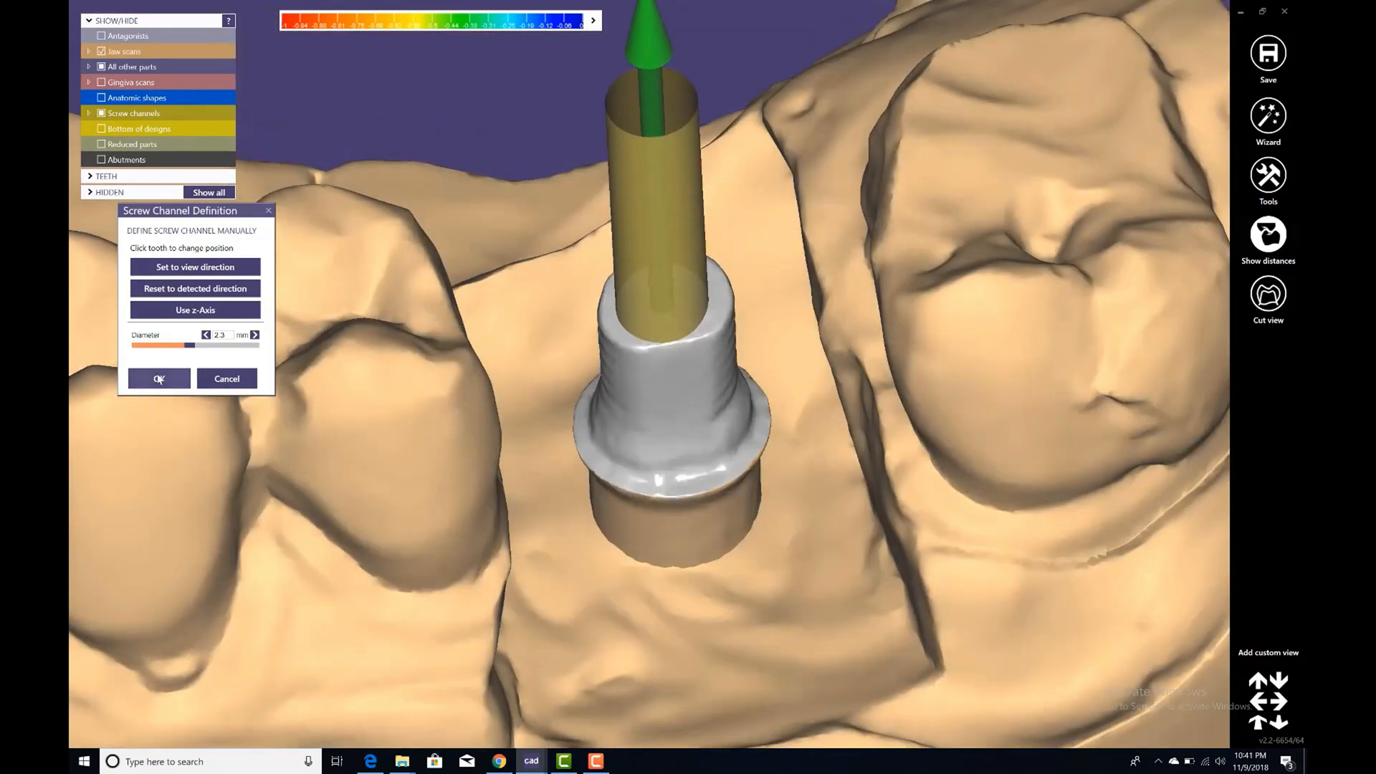
{"action": "left_click", "coordinate": [159, 379]}
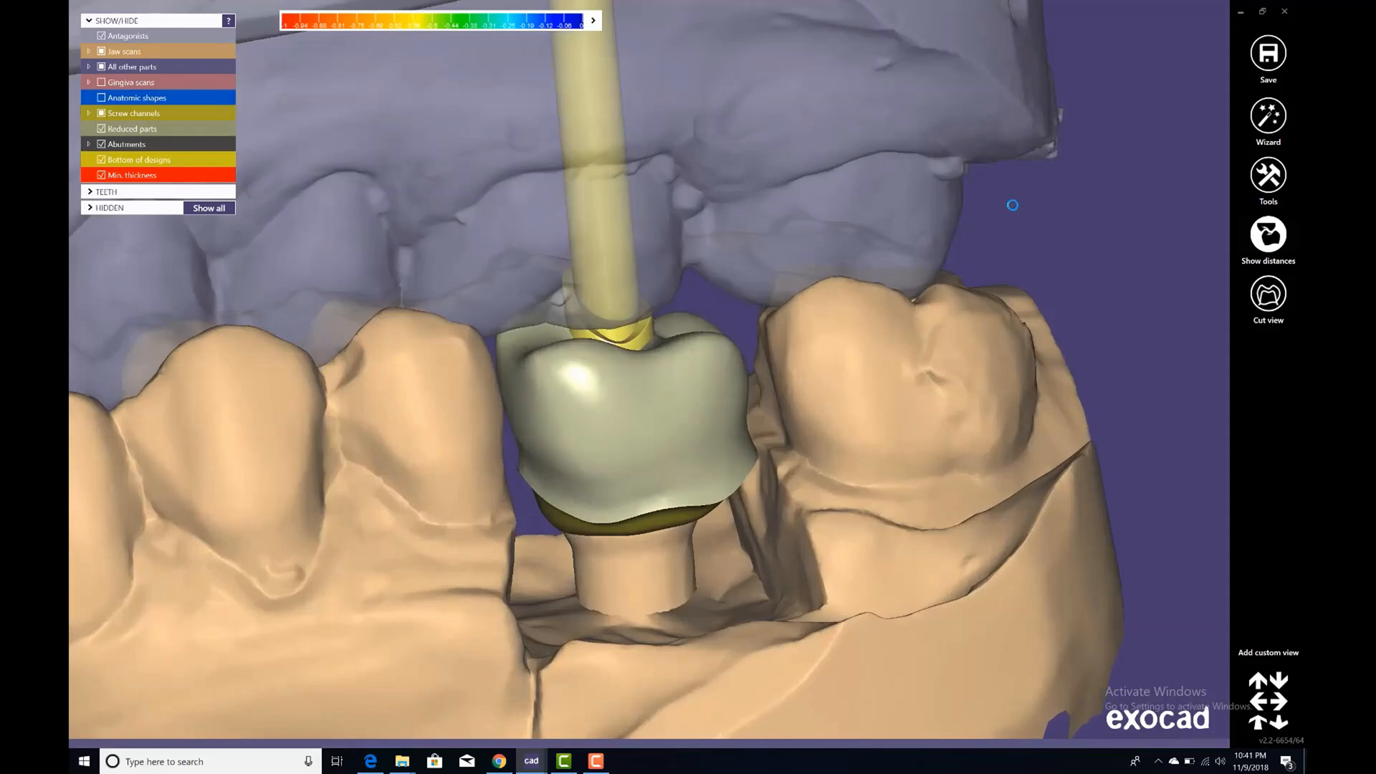
Open Free-form Emergence Profiles for tooth 16 and sculpt the emergence profile with the Add/Remove brush.
{"action": "right_click", "coordinate": [1014, 208]}
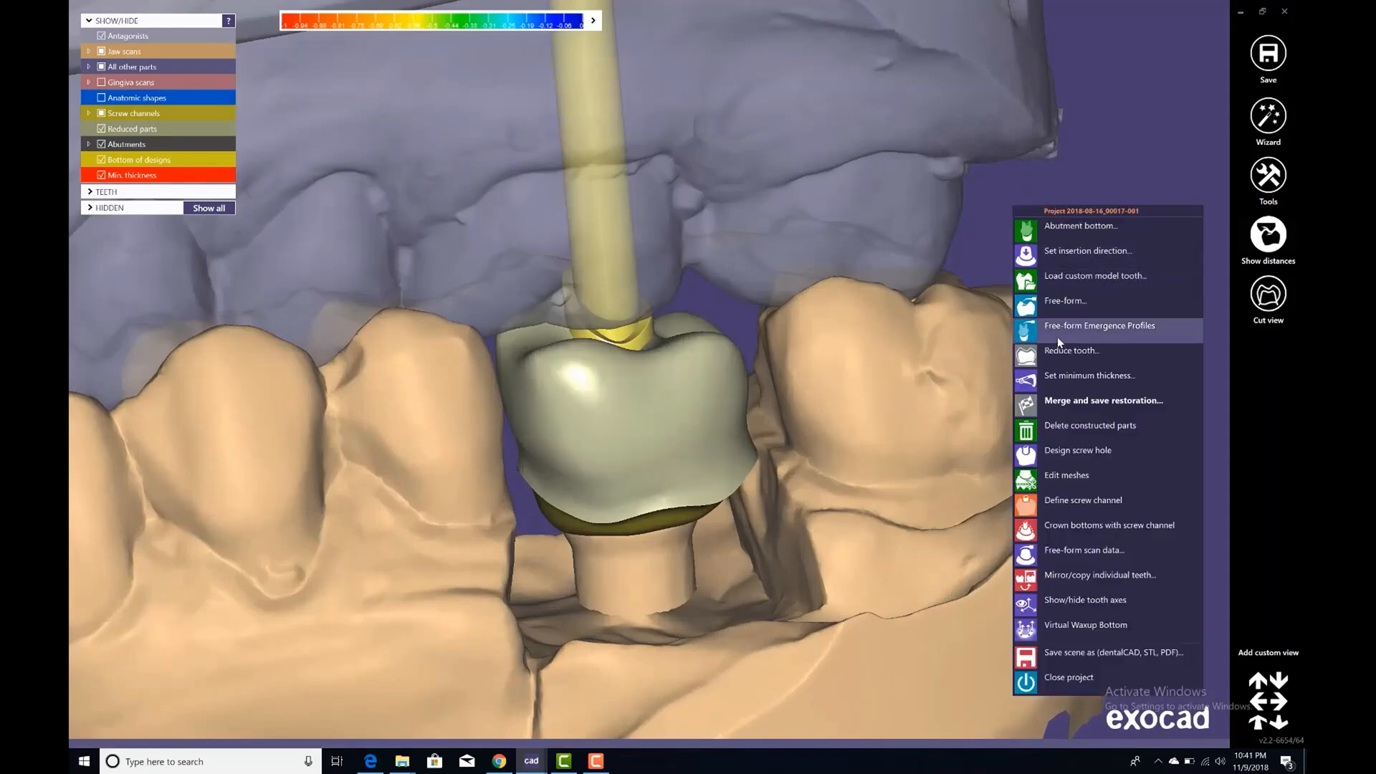
{"action": "left_click", "coordinate": [1090, 327]}
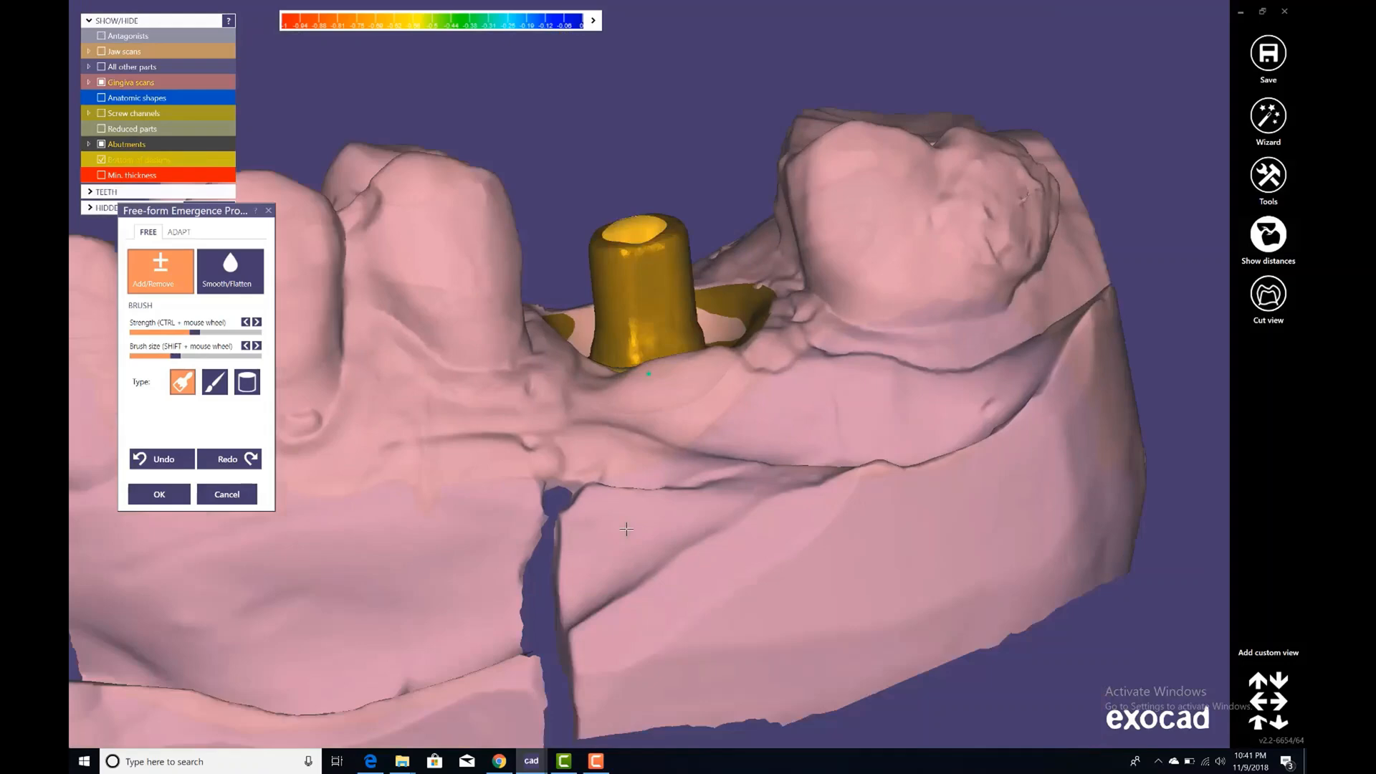
{"action": "right_click_drag", "start_coordinate": [626, 529], "coordinate": [646, 329]}
{"action": "scroll", "coordinate": [646, 329], "scroll_direction": "up", "scroll_amount": 2}
{"action": "scroll", "coordinate": [646, 329], "scroll_direction": "down", "scroll_amount": 3, "text": "shift"}
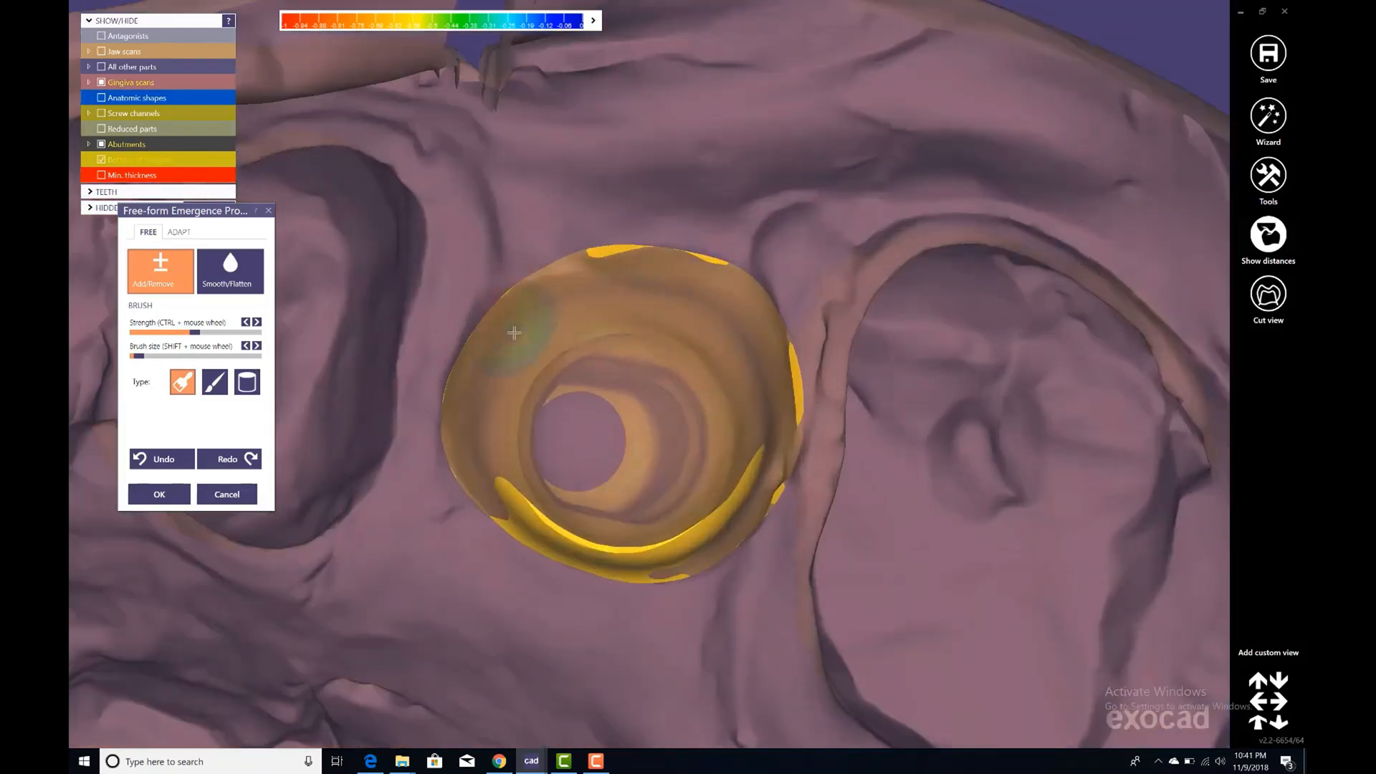
{"action": "scroll", "coordinate": [514, 332], "scroll_direction": "up", "scroll_amount": 2, "text": "shift"}
{"action": "mouse_move", "coordinate": [538, 308]}
{"action": "left_mouse_down"}
{"action": "mouse_move", "coordinate": [512, 340]}
{"action": "mouse_move", "coordinate": [491, 429]}
{"action": "left_mouse_up"}
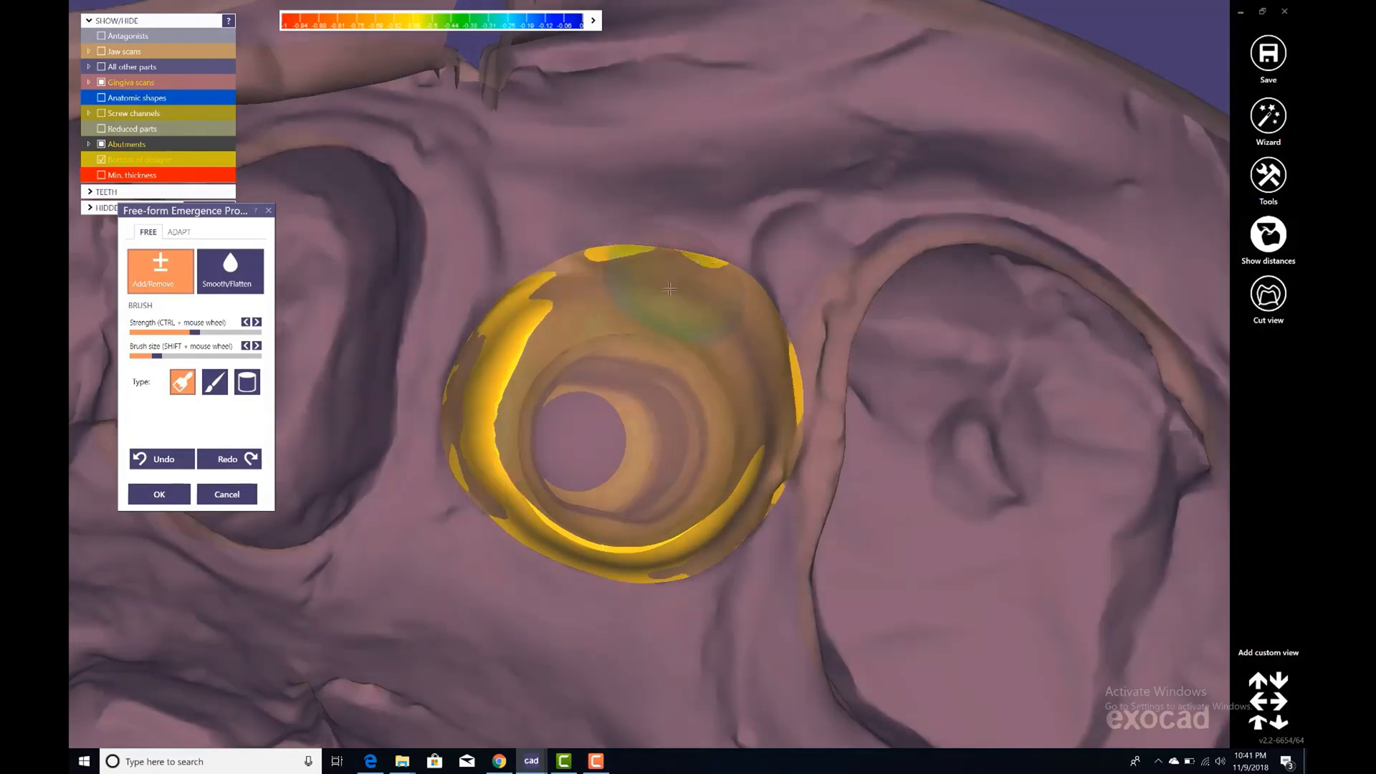
{"action": "mouse_move", "coordinate": [670, 288]}
{"action": "left_mouse_down"}
{"action": "mouse_move", "coordinate": [699, 285]}
{"action": "mouse_move", "coordinate": [758, 351]}
{"action": "mouse_move", "coordinate": [656, 298]}
{"action": "mouse_move", "coordinate": [492, 419]}
{"action": "mouse_move", "coordinate": [663, 582]}
{"action": "left_mouse_up"}
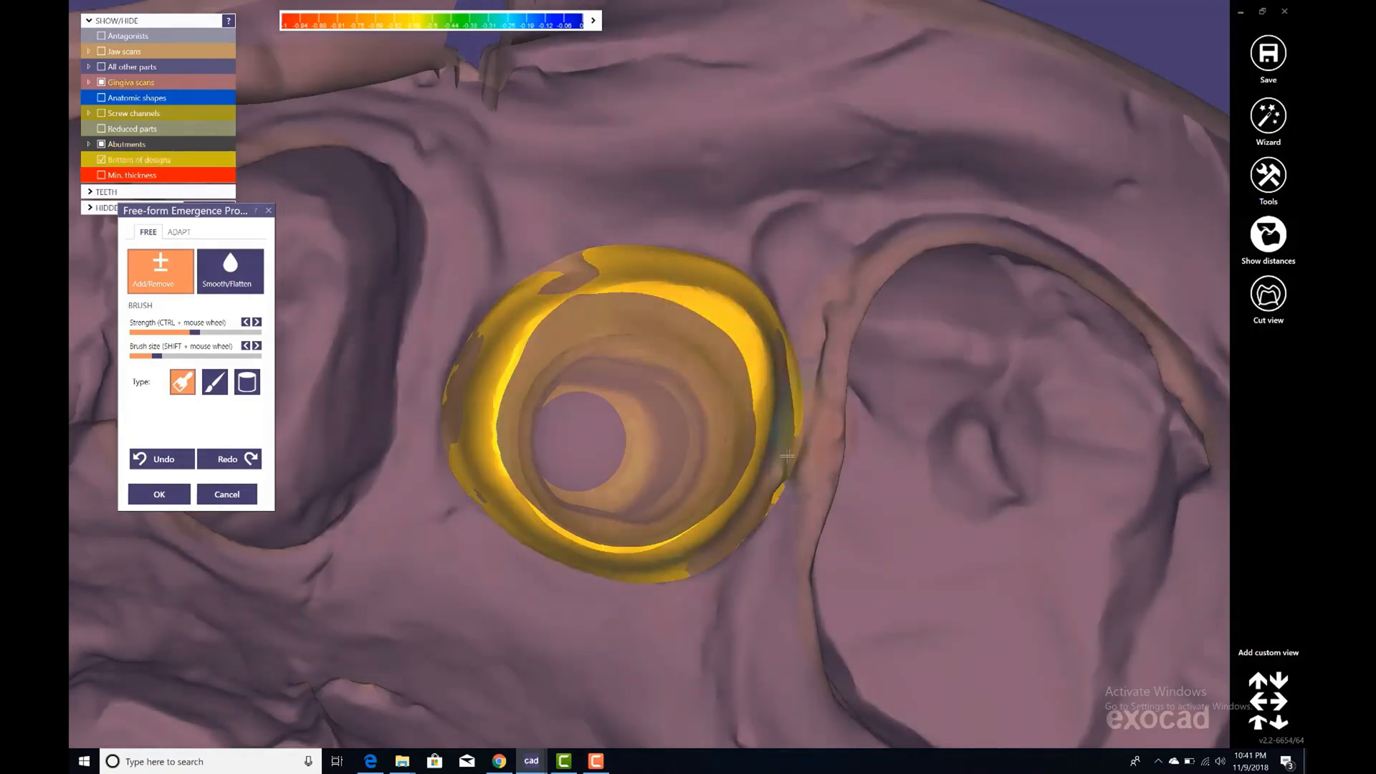
Adapt the emergence profile by cutting it on the gingiva scan with a 0 mm offset, and confirm.
{"action": "left_click", "coordinate": [179, 232]}
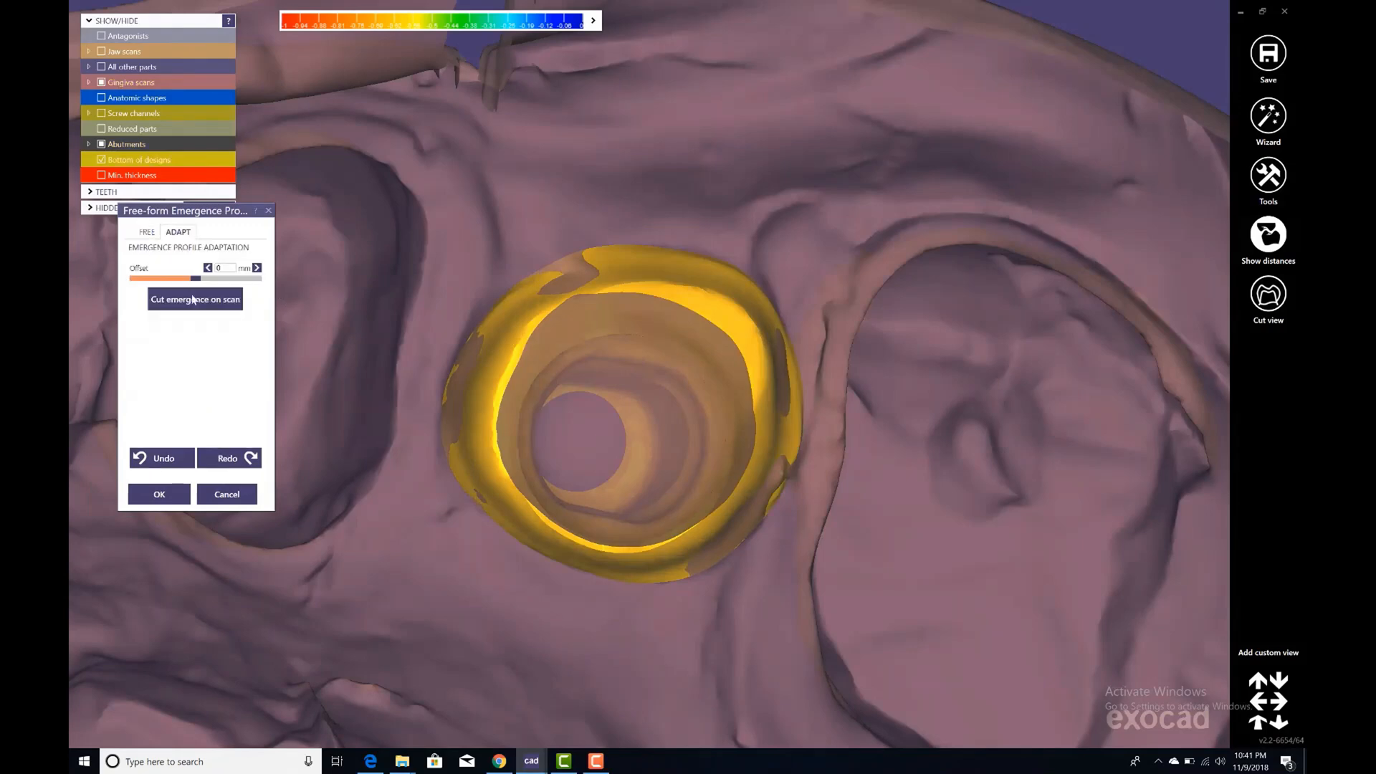
{"action": "left_click", "coordinate": [192, 299]}
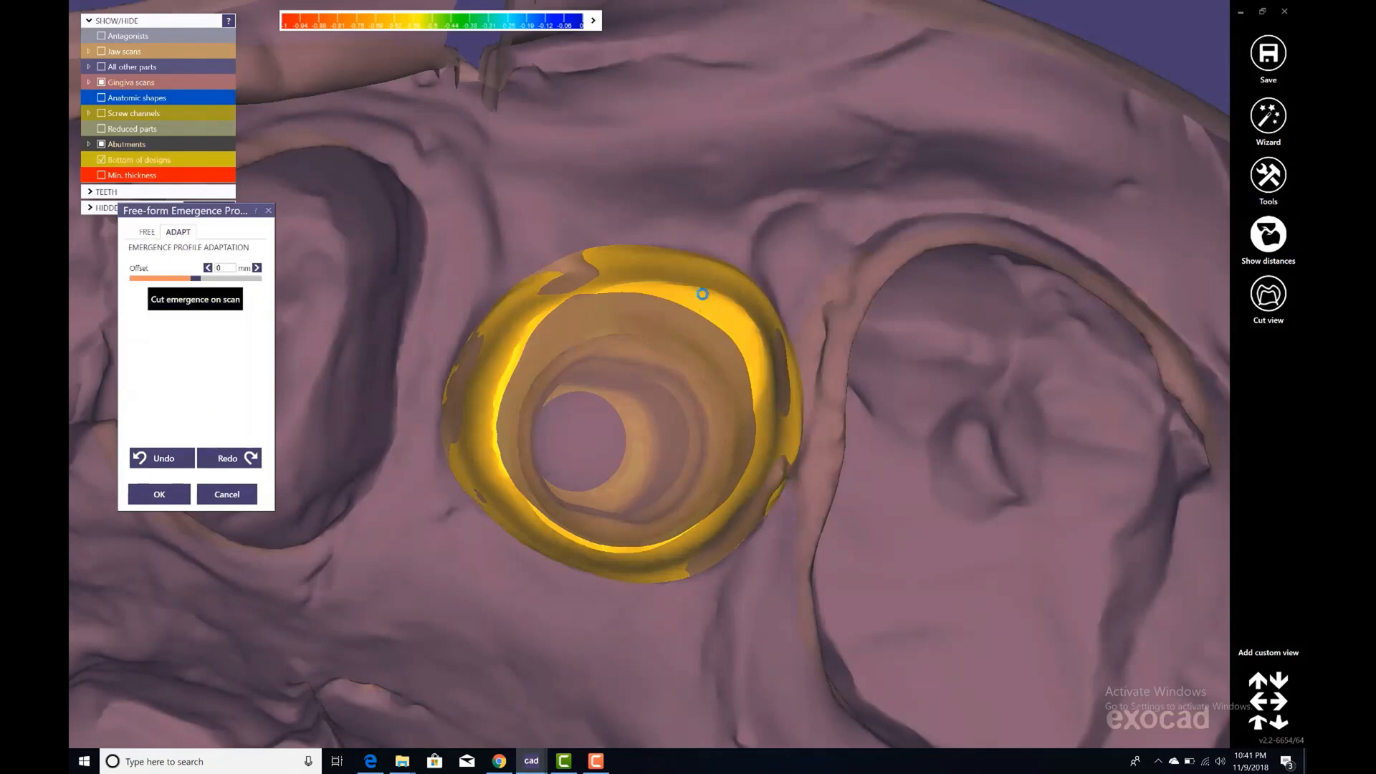
{"action": "right_click_drag", "start_coordinate": [703, 294], "coordinate": [637, 319]}
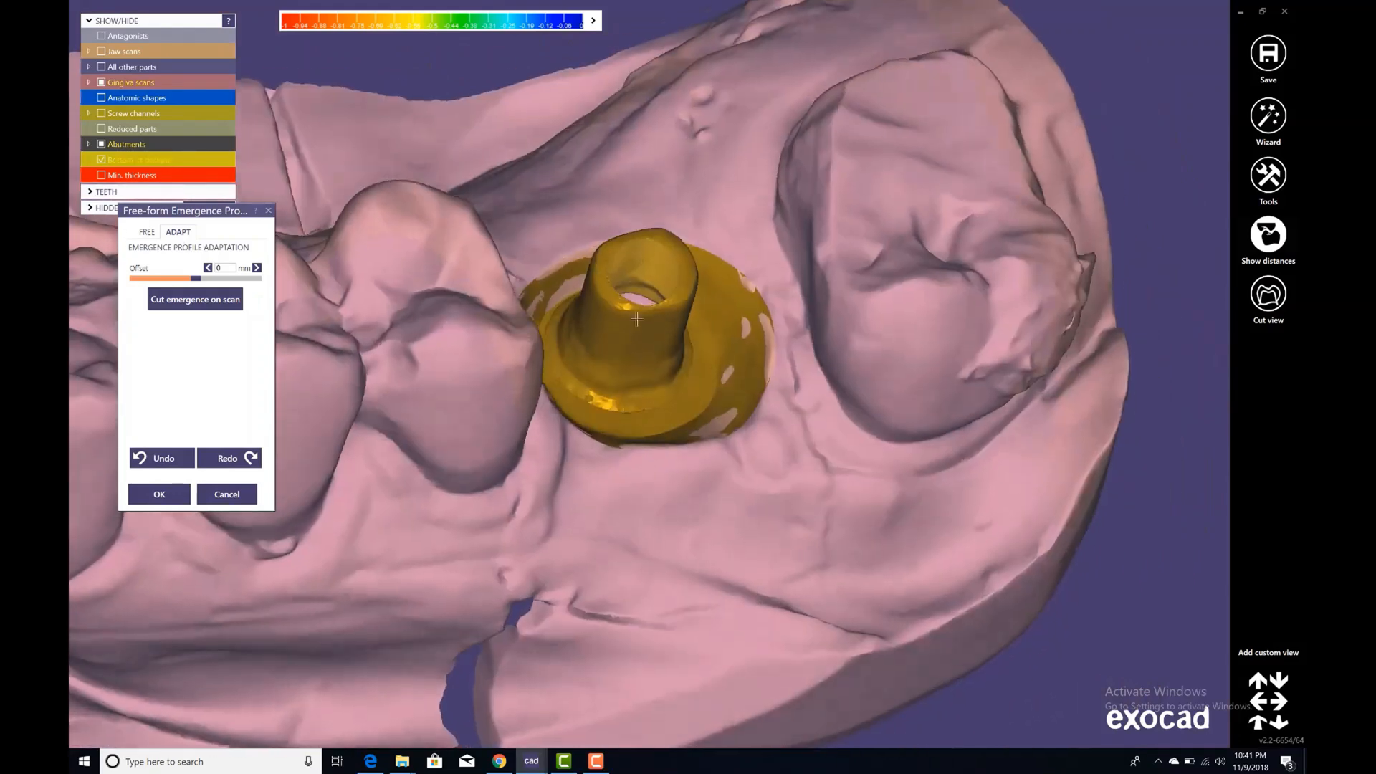
{"action": "left_click", "coordinate": [159, 494]}
{"action": "scroll", "coordinate": [981, 216], "scroll_direction": "down", "scroll_amount": 4}
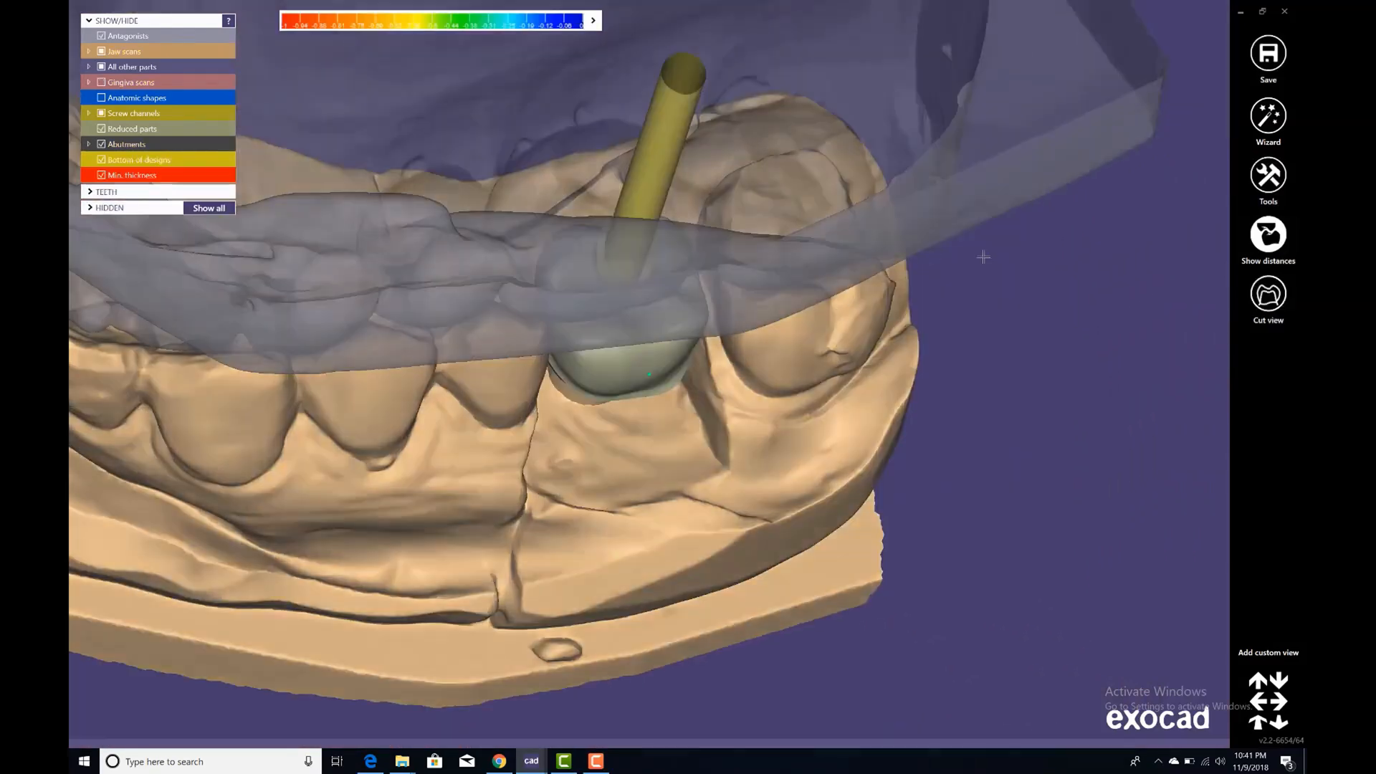
Inspect the tooth 16 margin line in the margin line correction tool.
{"action": "right_click", "coordinate": [932, 406]}
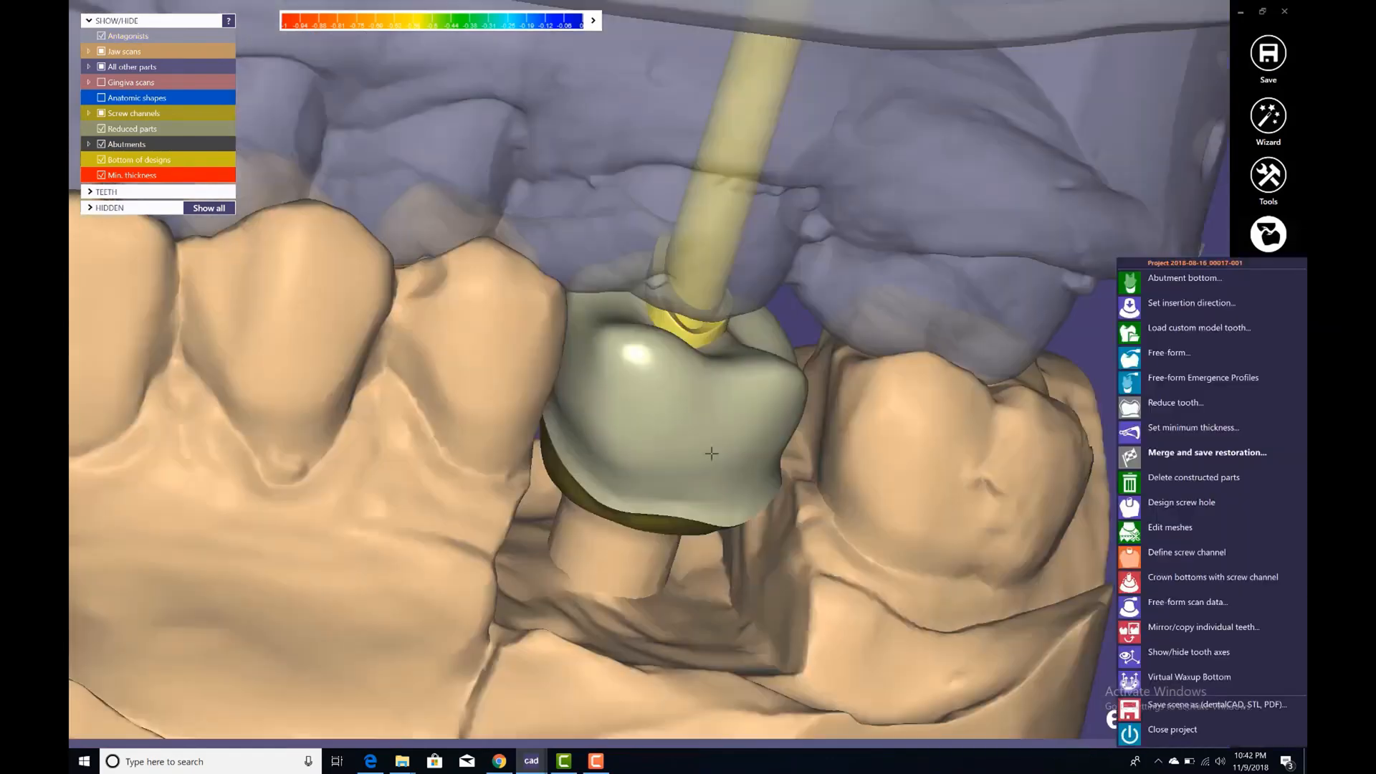
{"action": "right_click", "coordinate": [702, 448]}
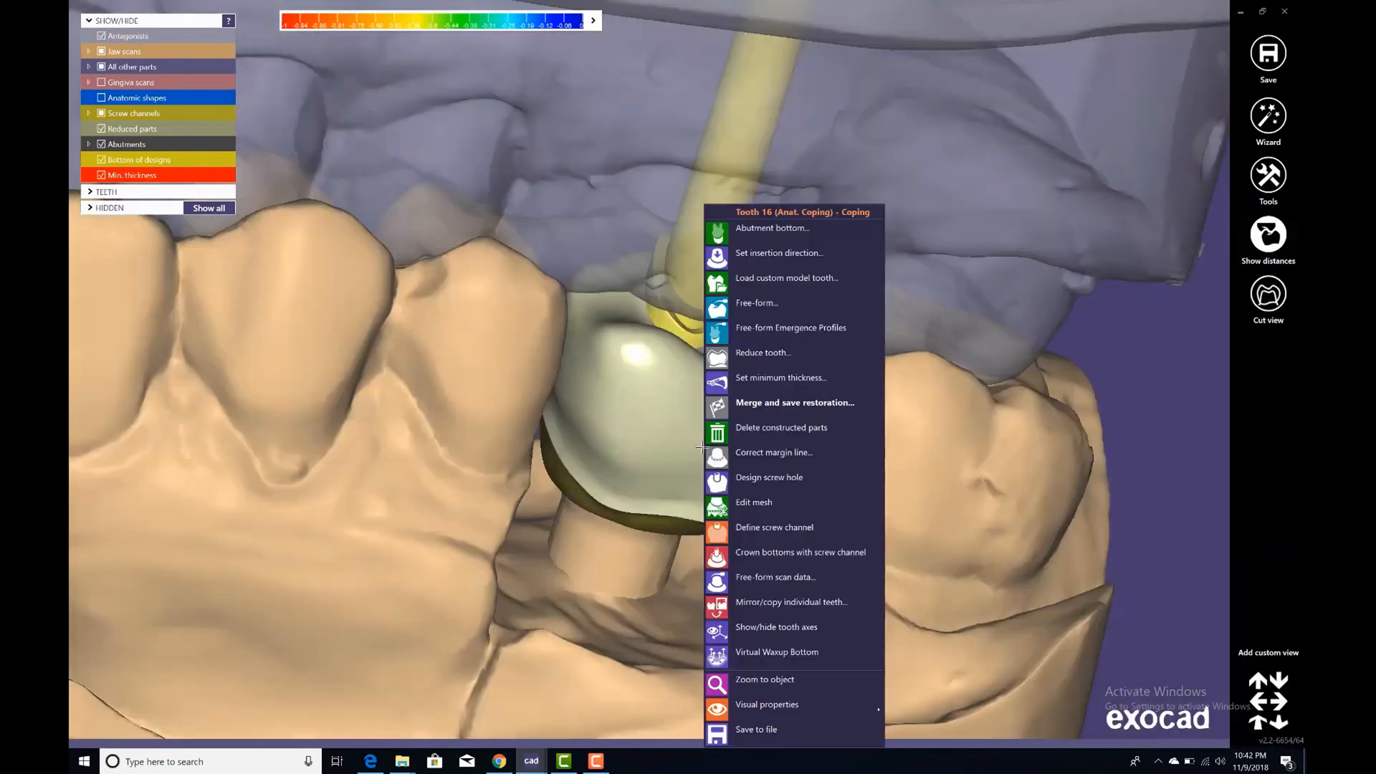
{"action": "left_click", "coordinate": [759, 462]}
{"action": "right_click_drag", "start_coordinate": [638, 467], "coordinate": [635, 462]}
{"action": "middle_click", "coordinate": [635, 463]}
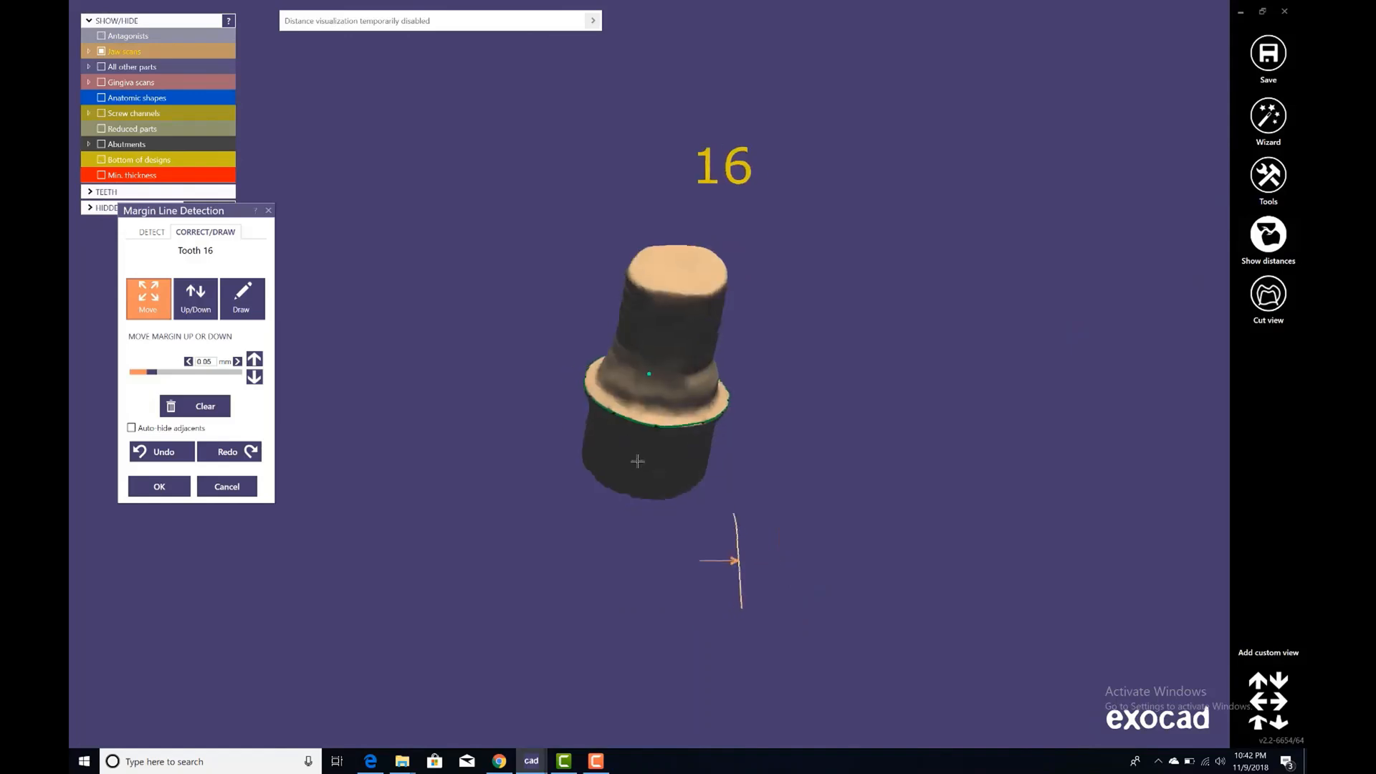
{"action": "scroll", "coordinate": [649, 437], "scroll_direction": "up", "scroll_amount": 4}
{"action": "right_click_drag", "start_coordinate": [699, 364], "coordinate": [705, 377]}
{"action": "scroll", "coordinate": [704, 377], "scroll_direction": "up", "scroll_amount": 2}
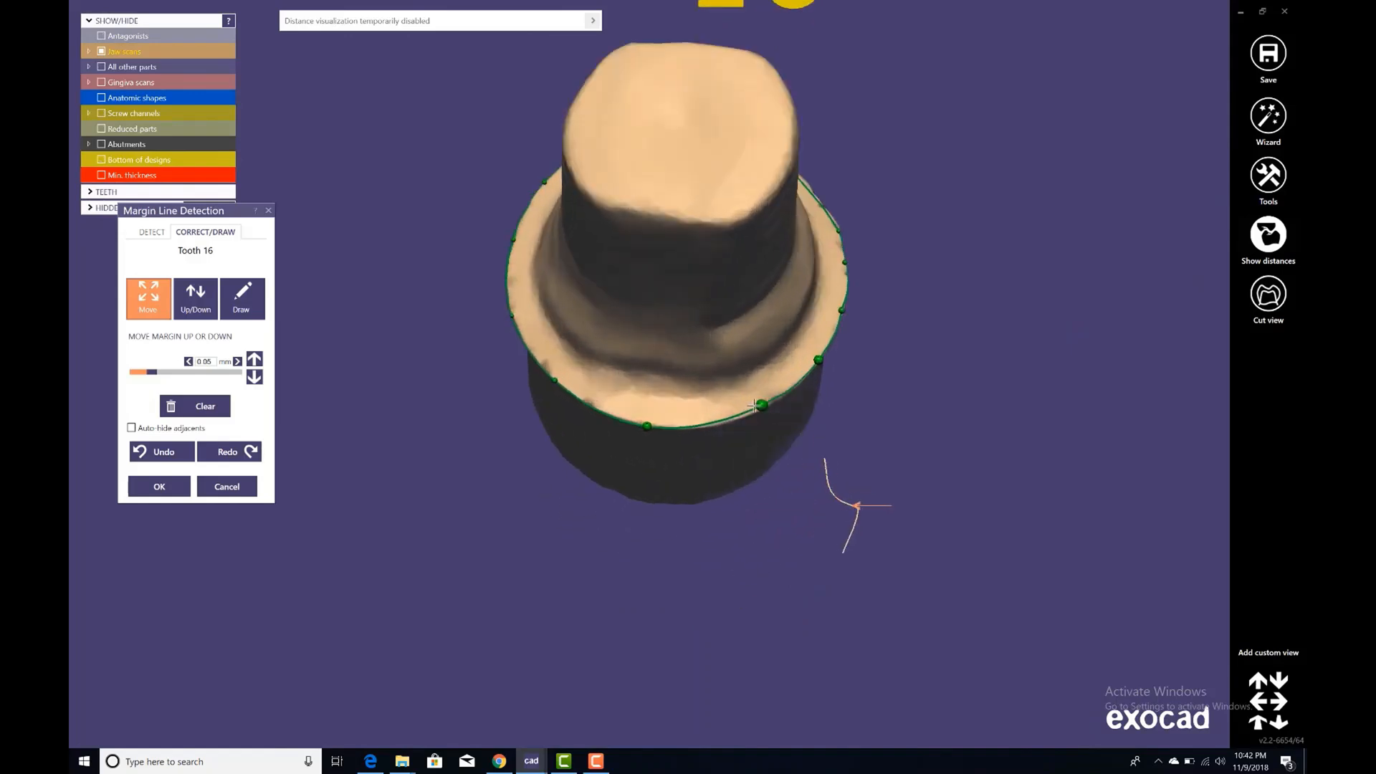
{"action": "scroll", "coordinate": [677, 333], "scroll_direction": "down", "scroll_amount": 3}
{"action": "mouse_move", "coordinate": [667, 310]}
{"action": "right_mouse_down"}
{"action": "mouse_move", "coordinate": [667, 375]}
{"action": "mouse_move", "coordinate": [646, 358]}
{"action": "mouse_move", "coordinate": [638, 419]}
{"action": "mouse_move", "coordinate": [651, 311]}
{"action": "right_mouse_up"}
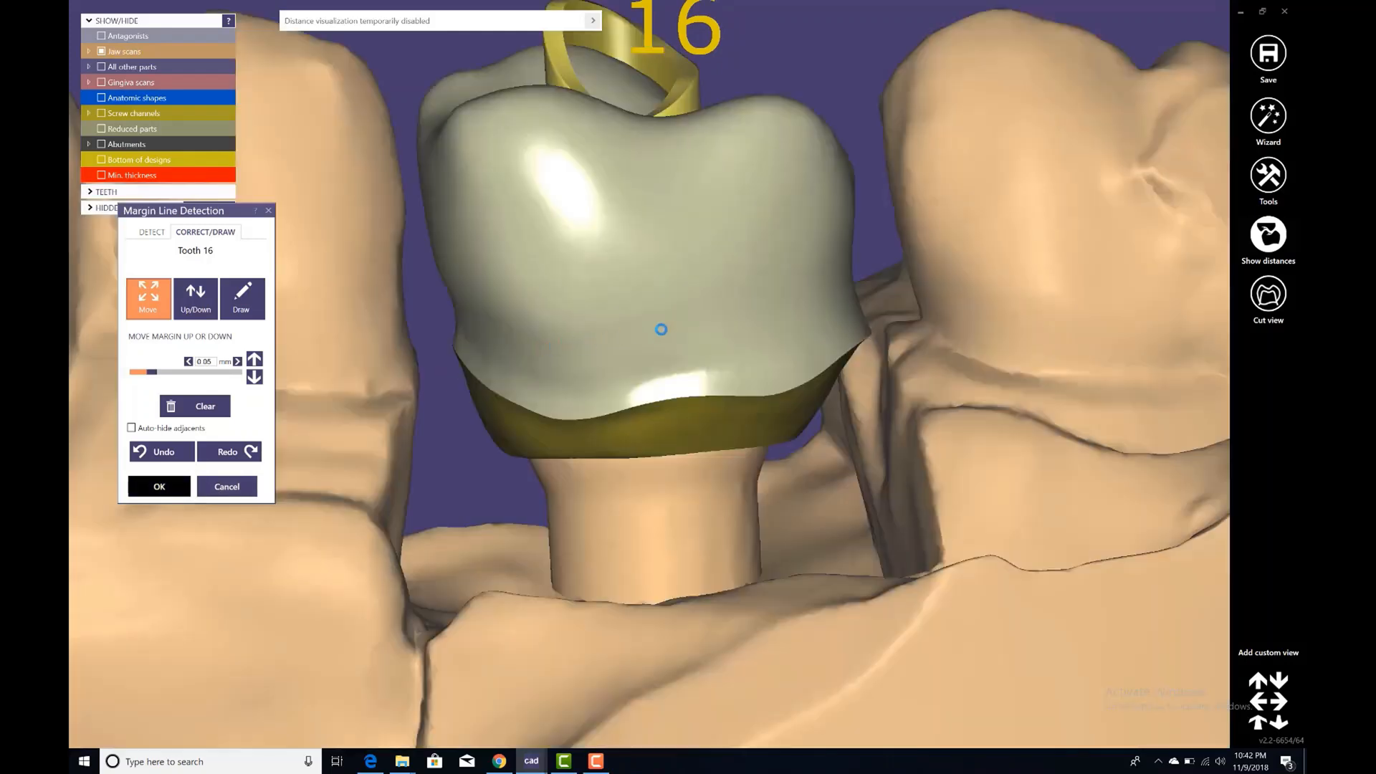
{"action": "right_click_drag", "start_coordinate": [683, 305], "coordinate": [689, 317]}
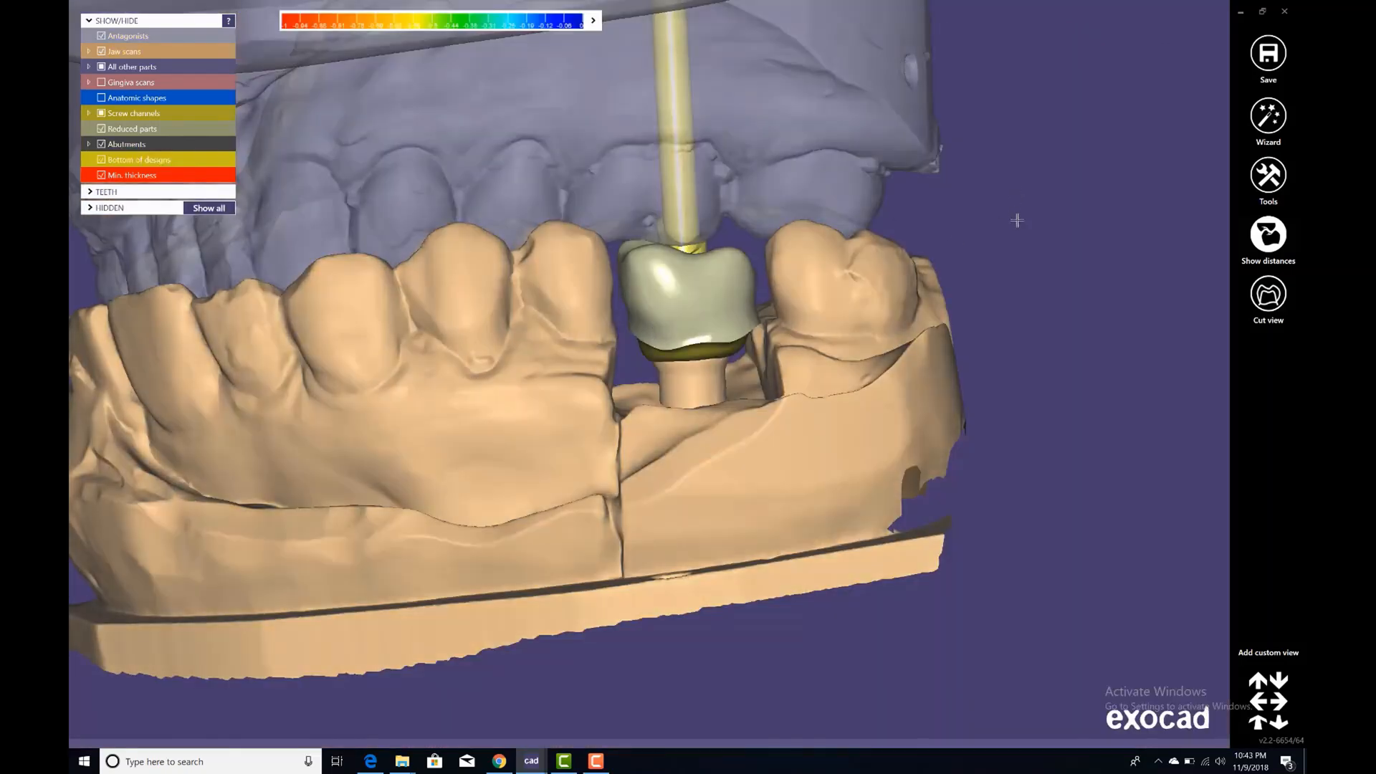
Merge and save the tooth 16 restoration.
{"action": "right_click", "coordinate": [984, 190]}
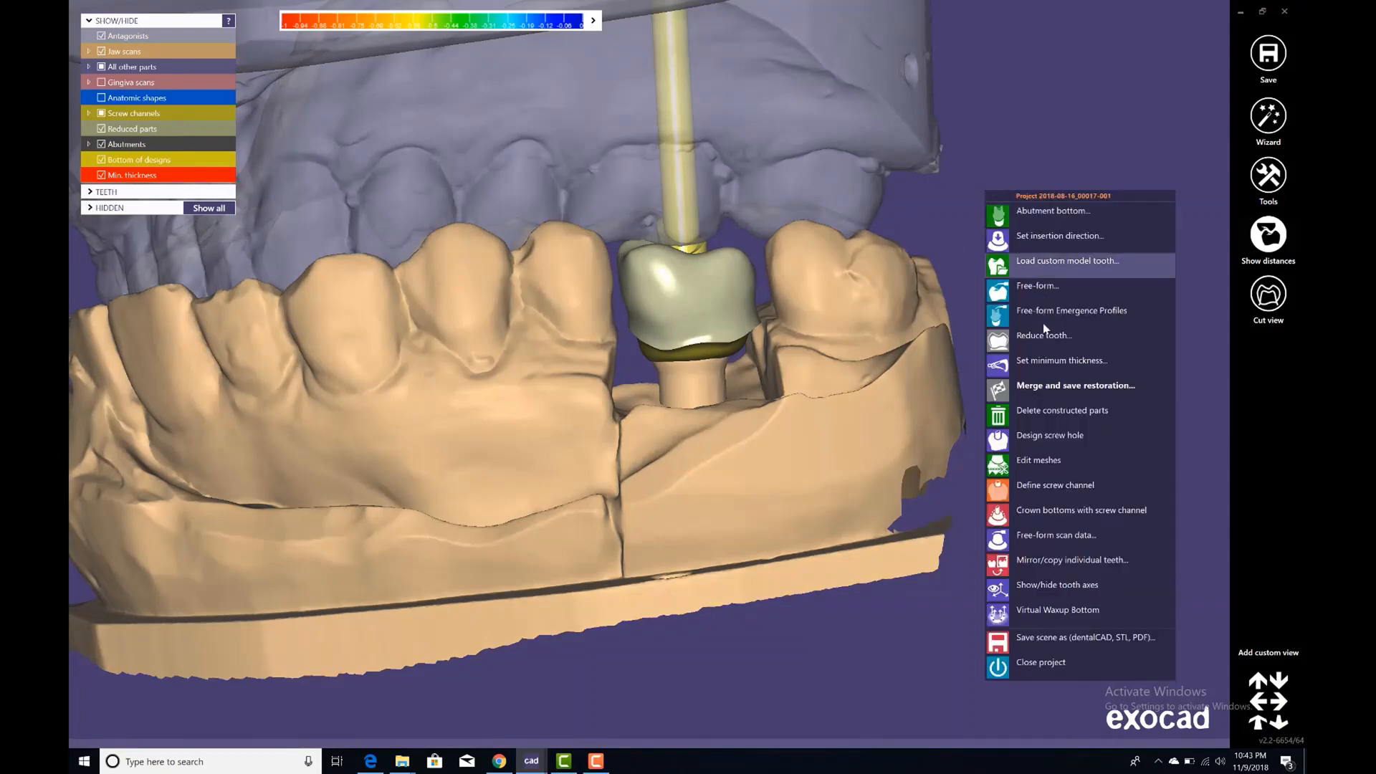
{"action": "left_click", "coordinate": [1039, 388]}
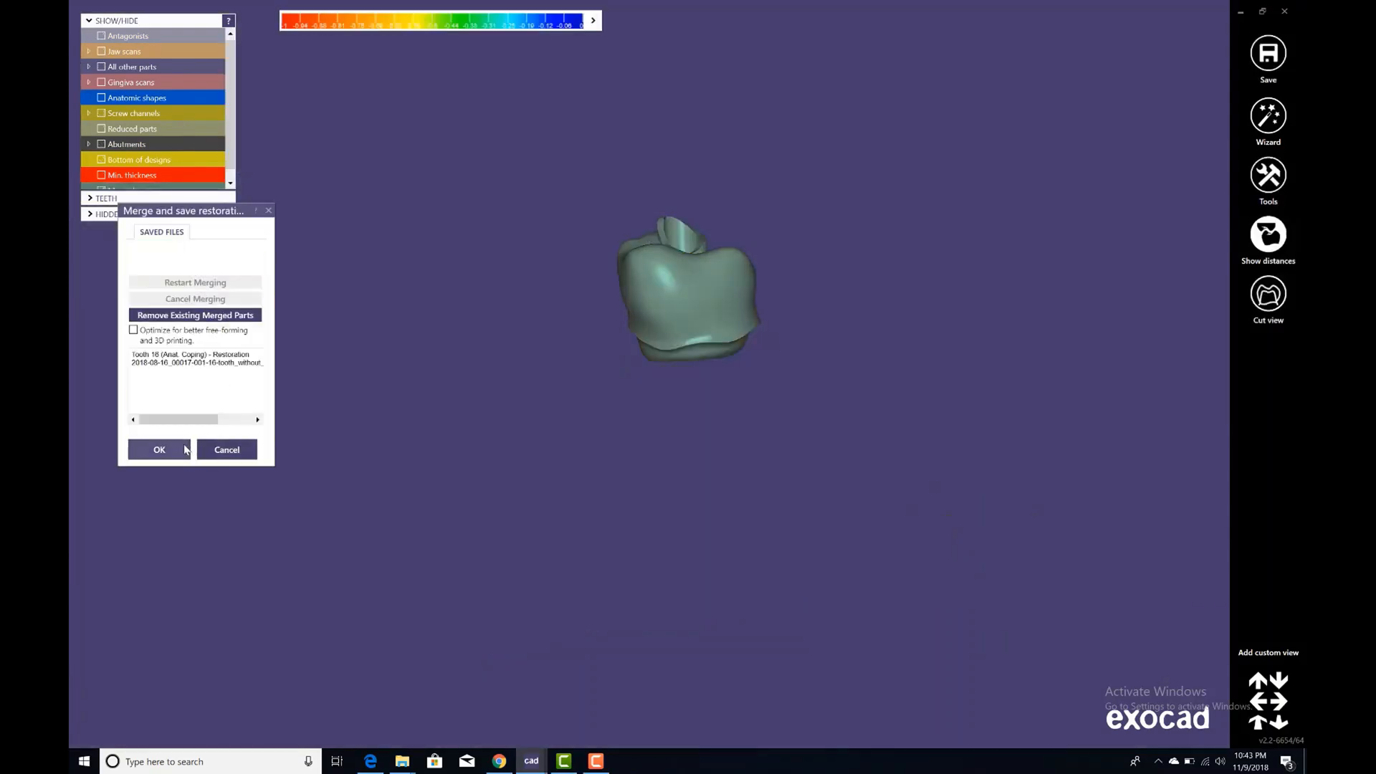
{"action": "left_click", "coordinate": [185, 450]}
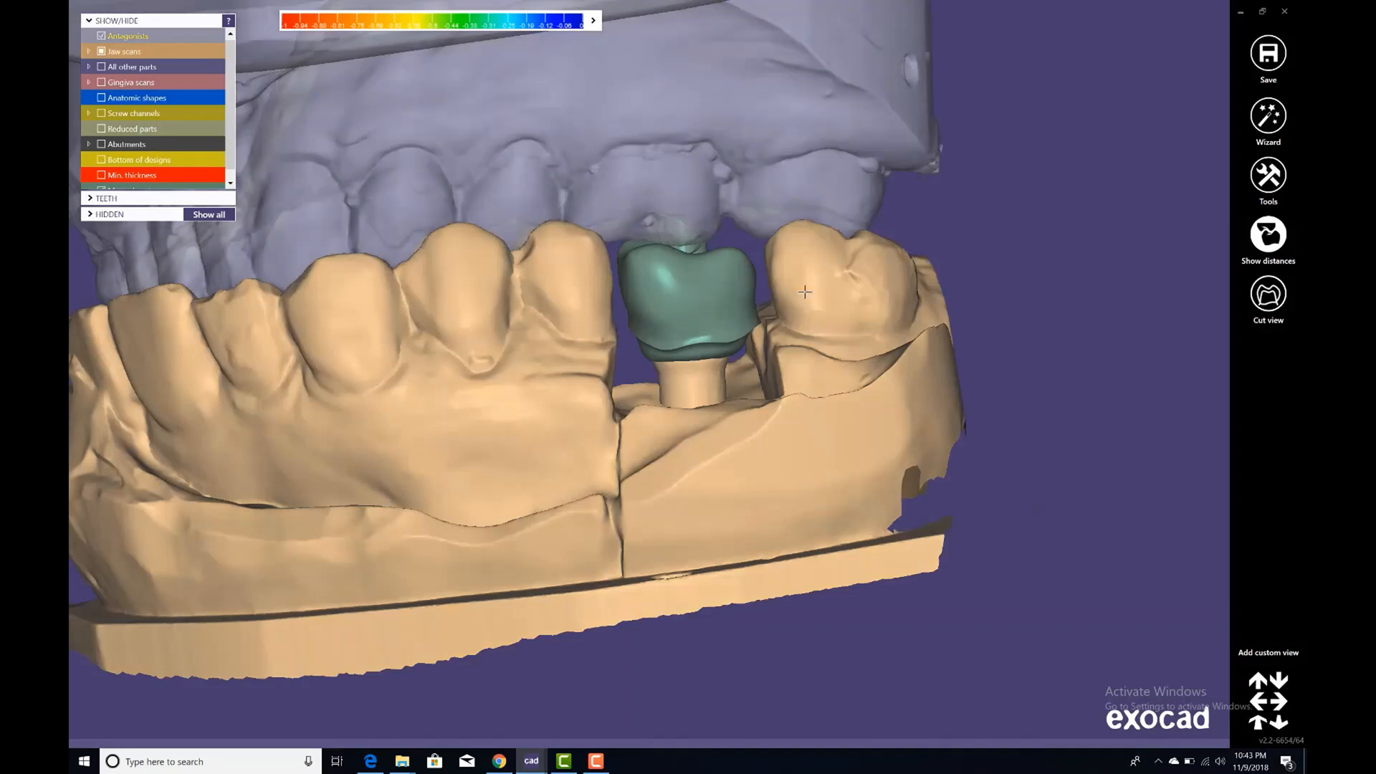
Start saving the scene as dentalCAD, STL or PDF files.
{"action": "right_click", "coordinate": [996, 113]}
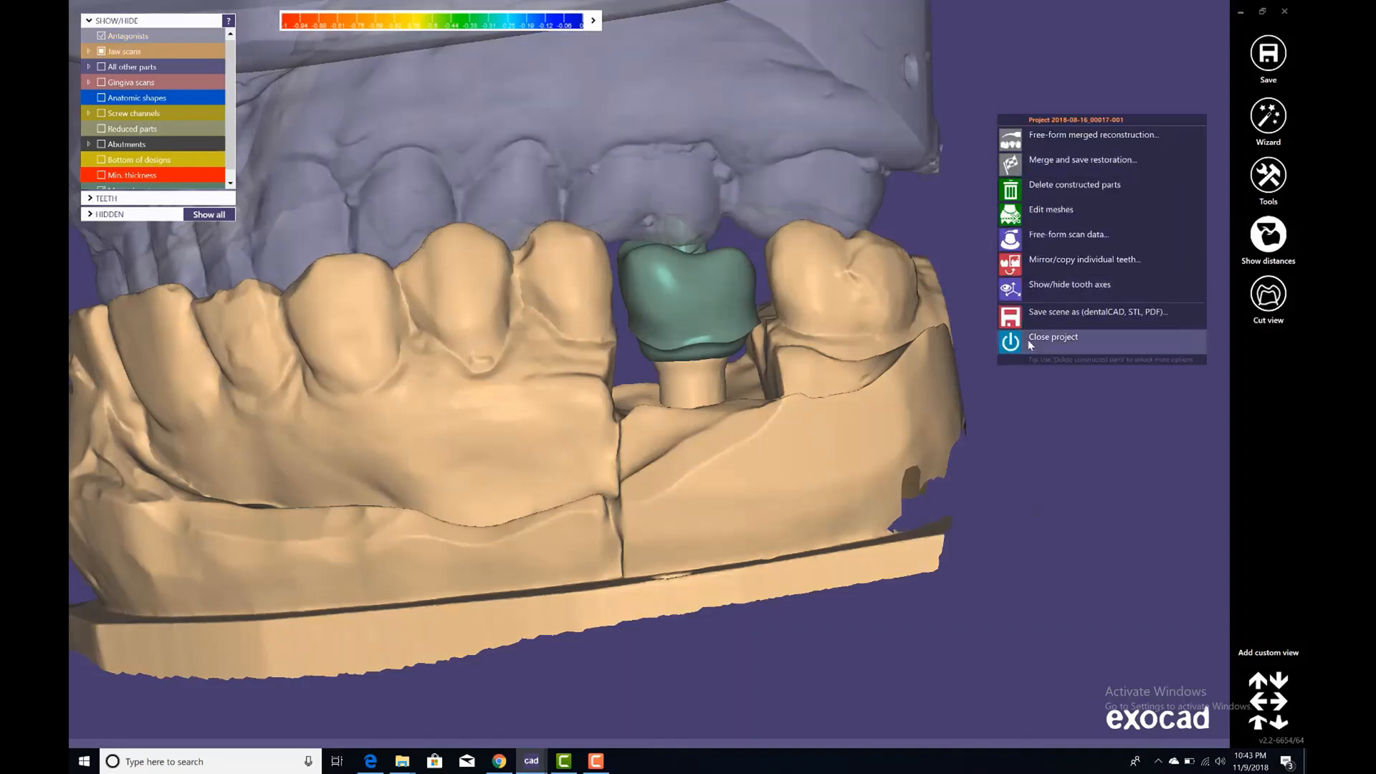
{"action": "left_click", "coordinate": [1052, 315]}
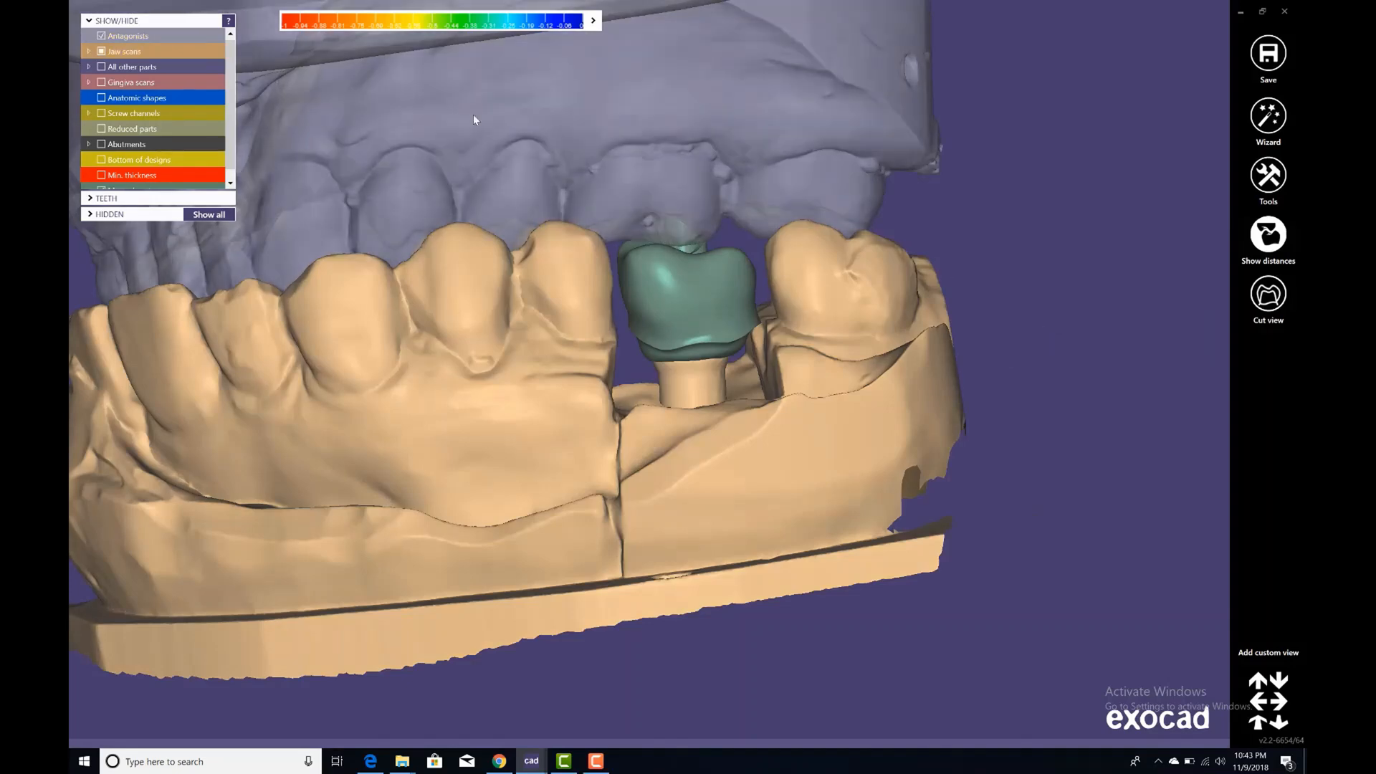